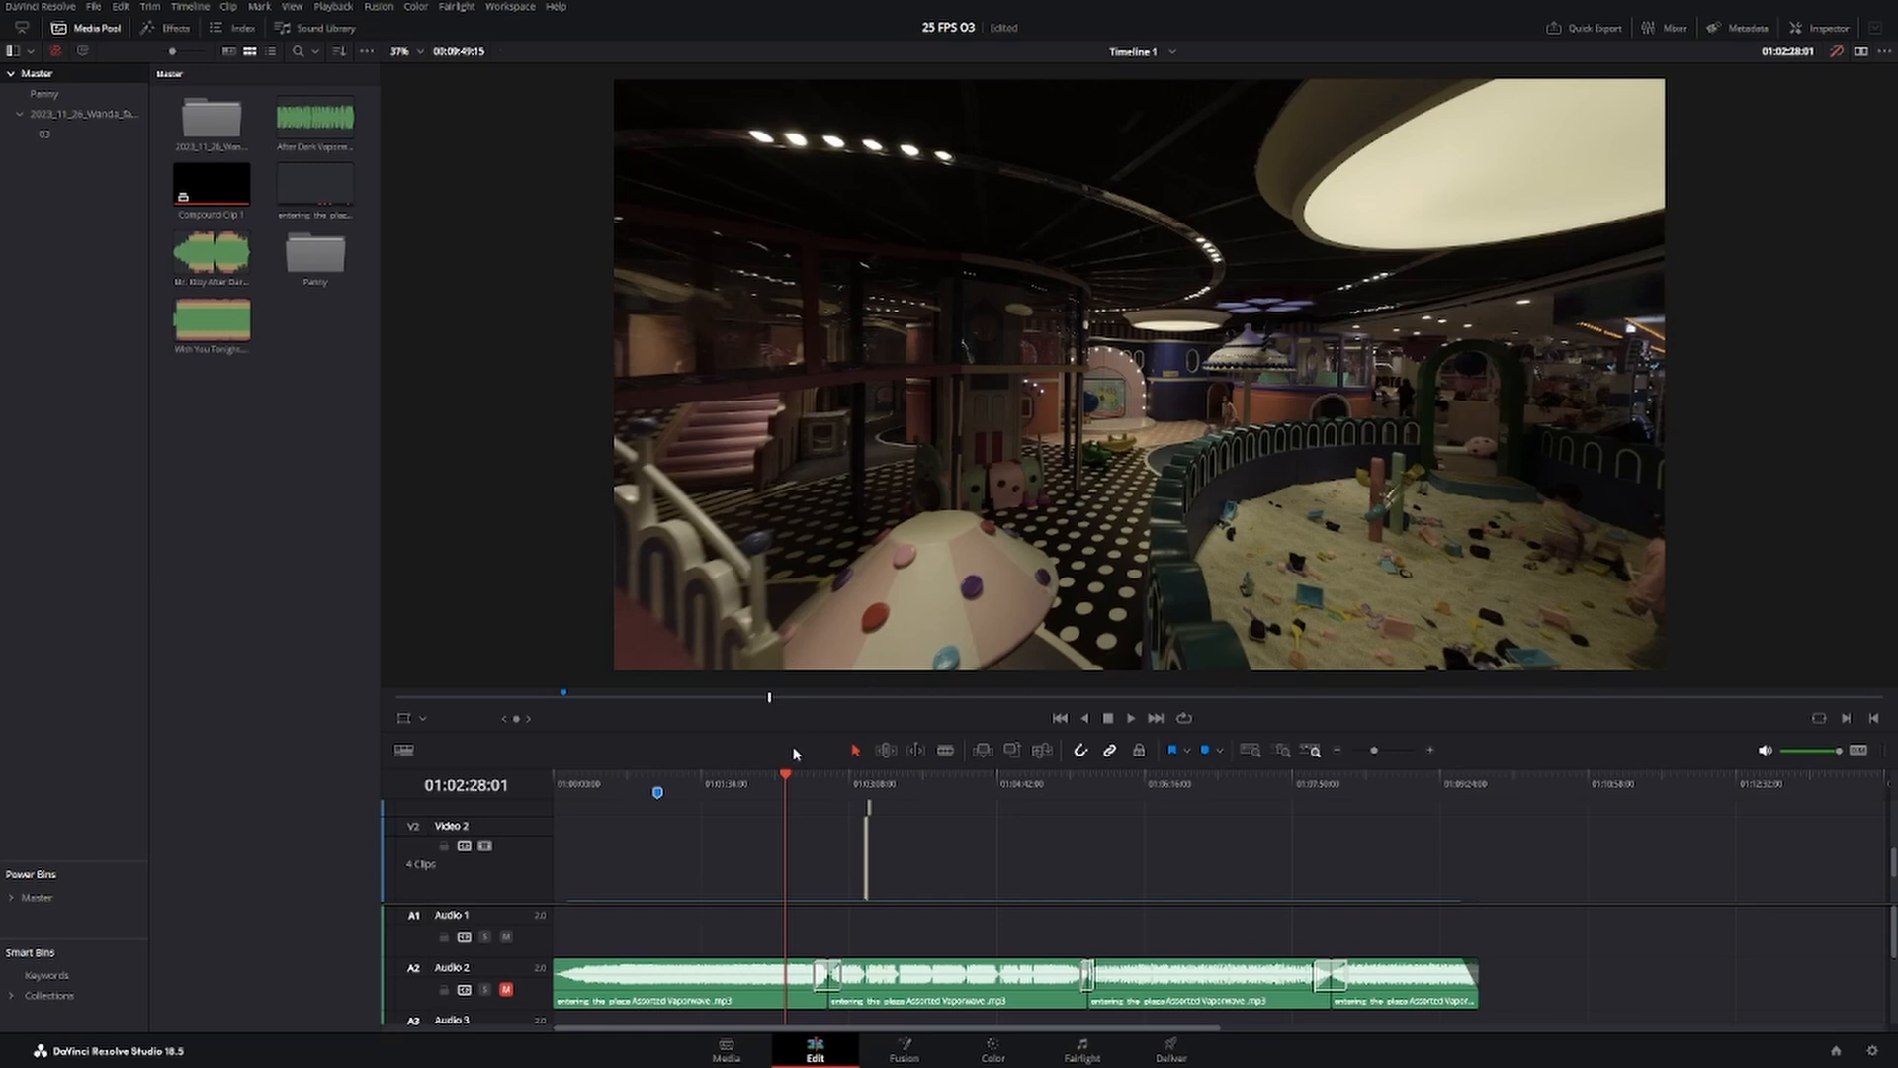
Turn off the grade bypass and disable the NR node in the playground clip's Group Pre-Clip node tree.
{"action": "left_click", "coordinate": [1837, 52]}
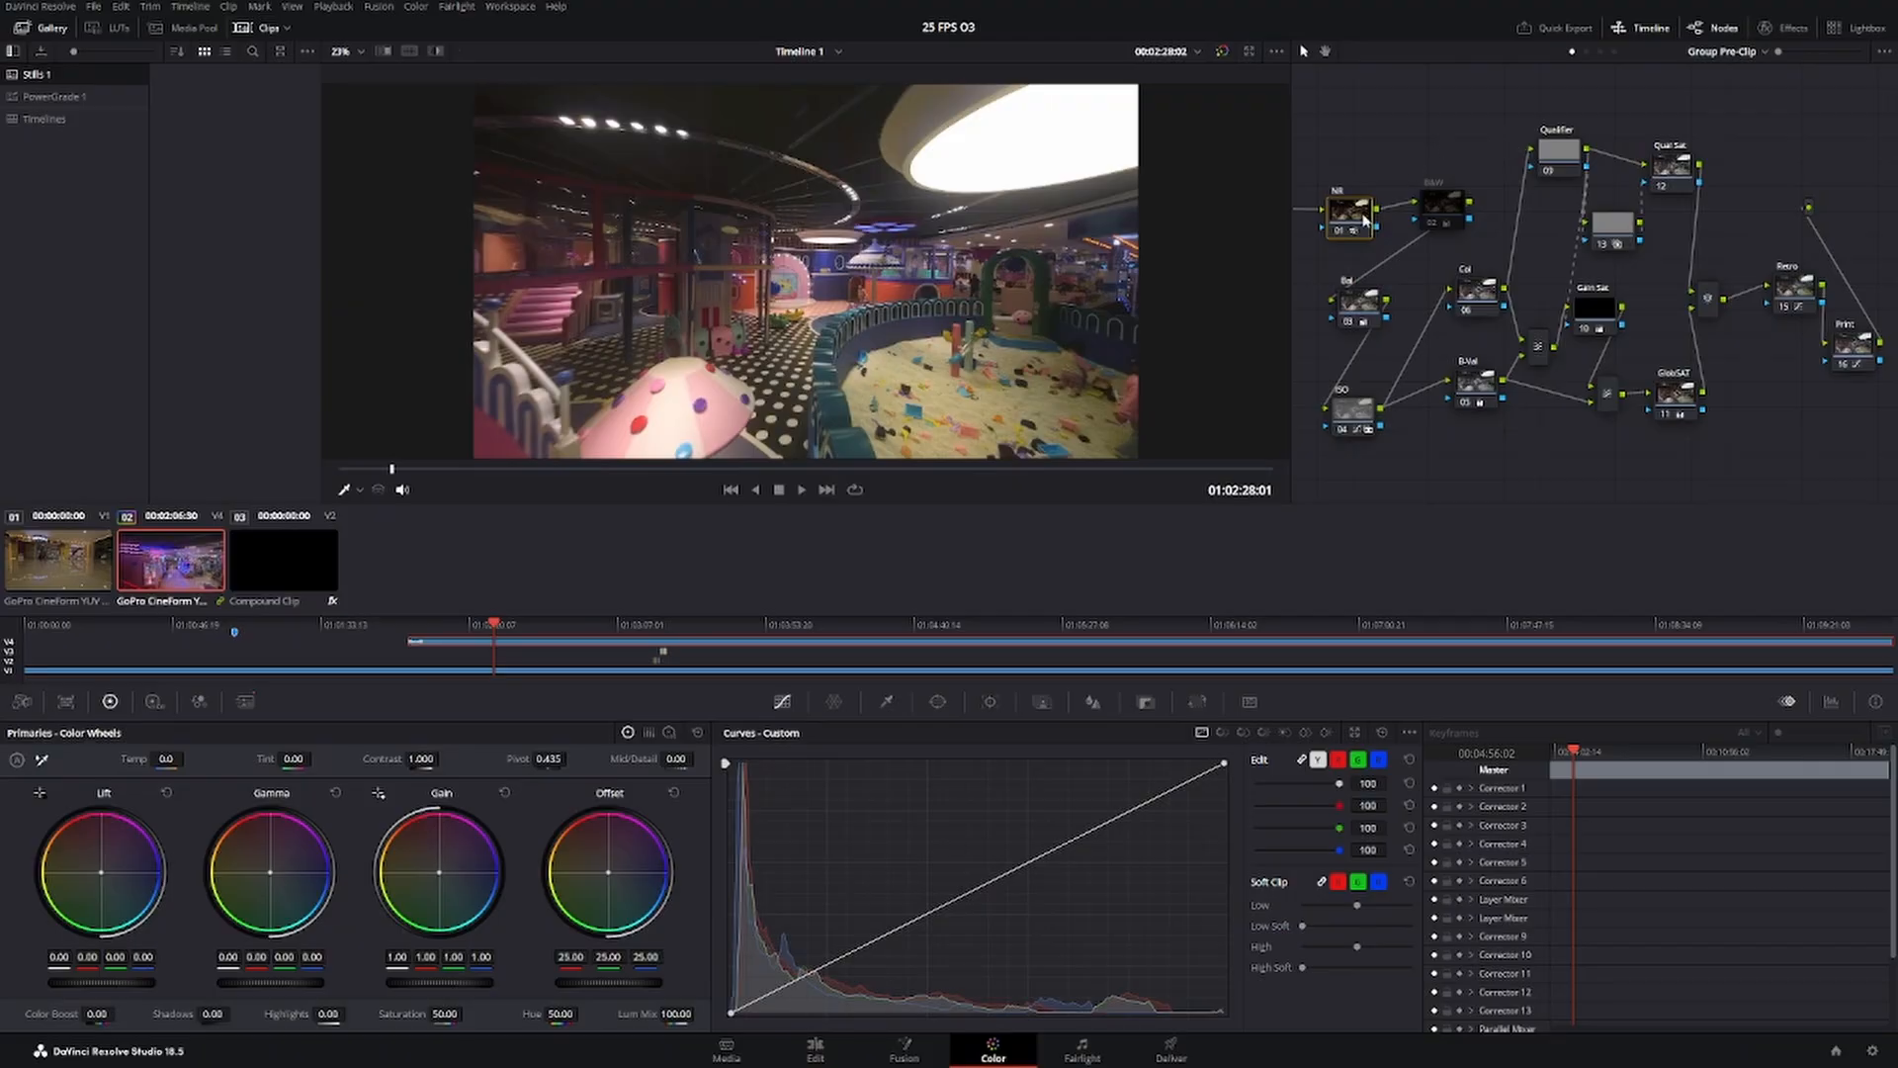
{"action": "key", "text": "ctrl+d"}
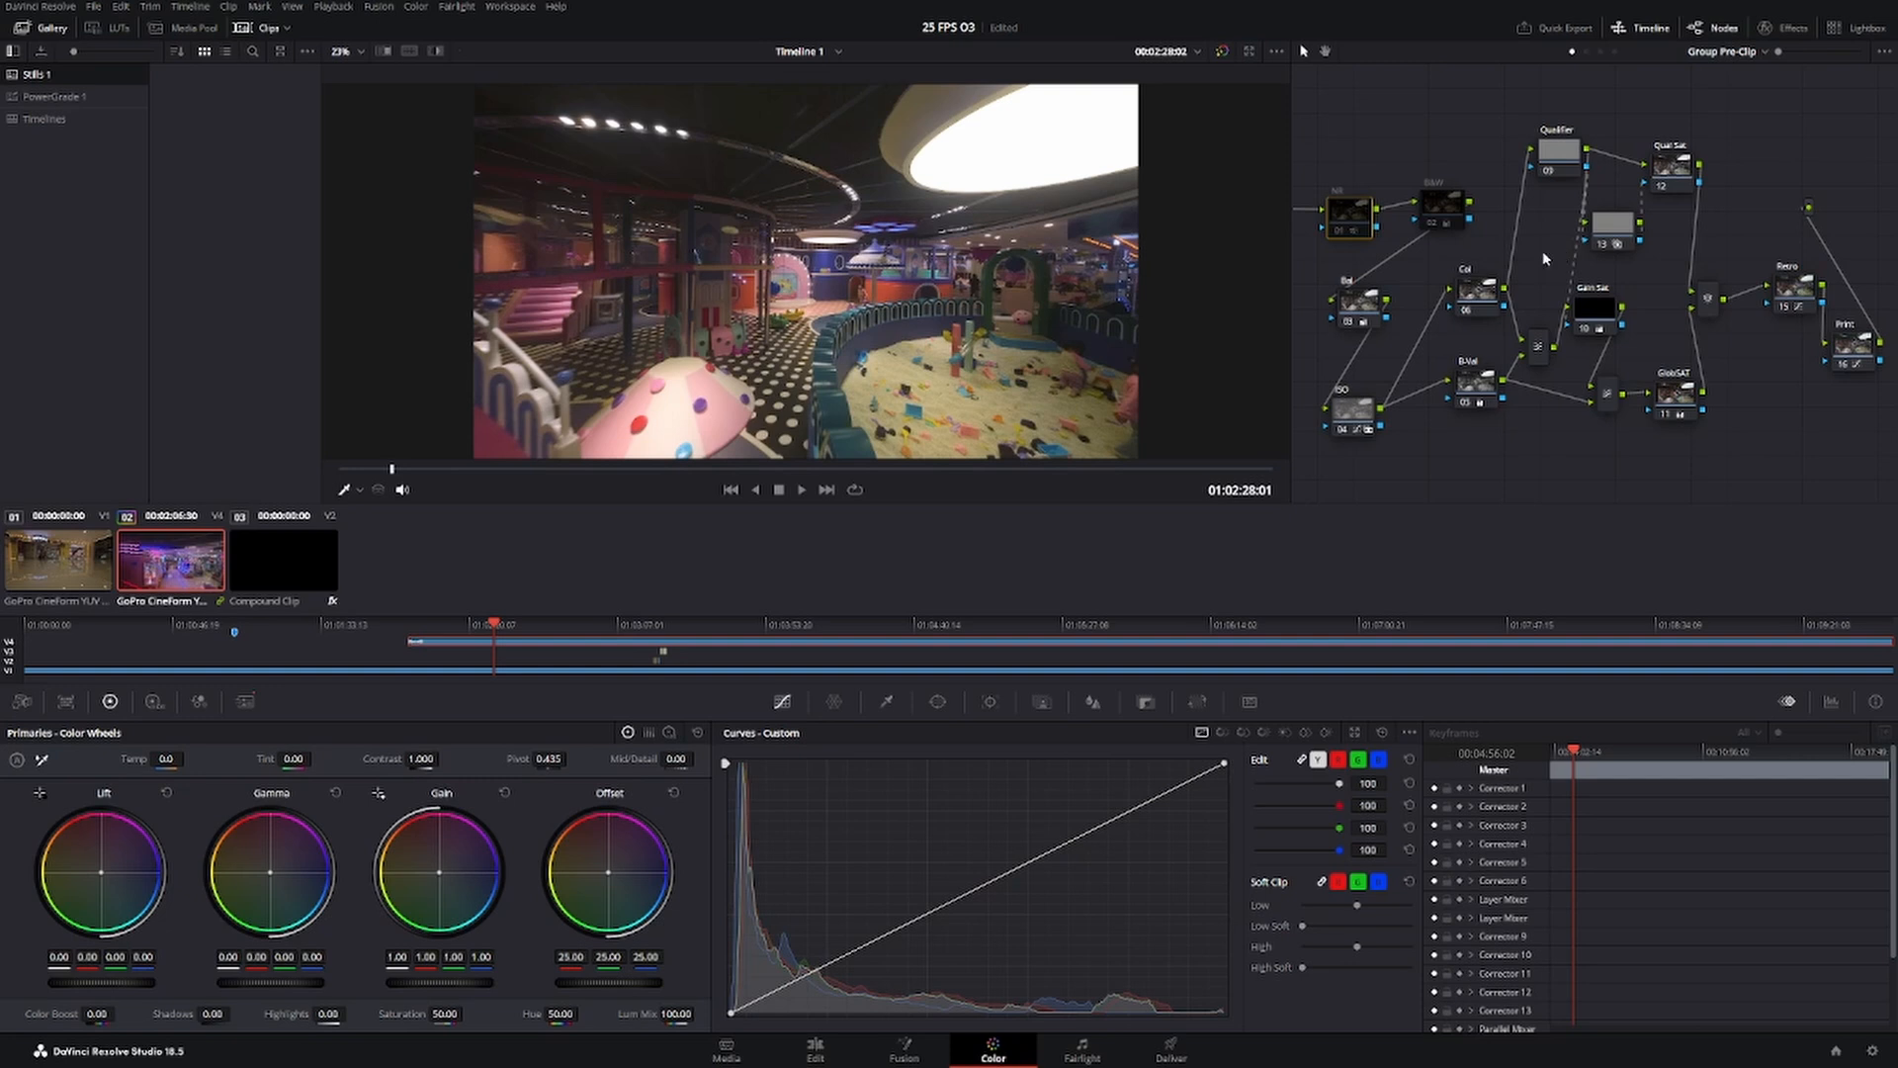
{"action": "left_click_drag", "start_coordinate": [1339, 223], "coordinate": [1441, 196]}
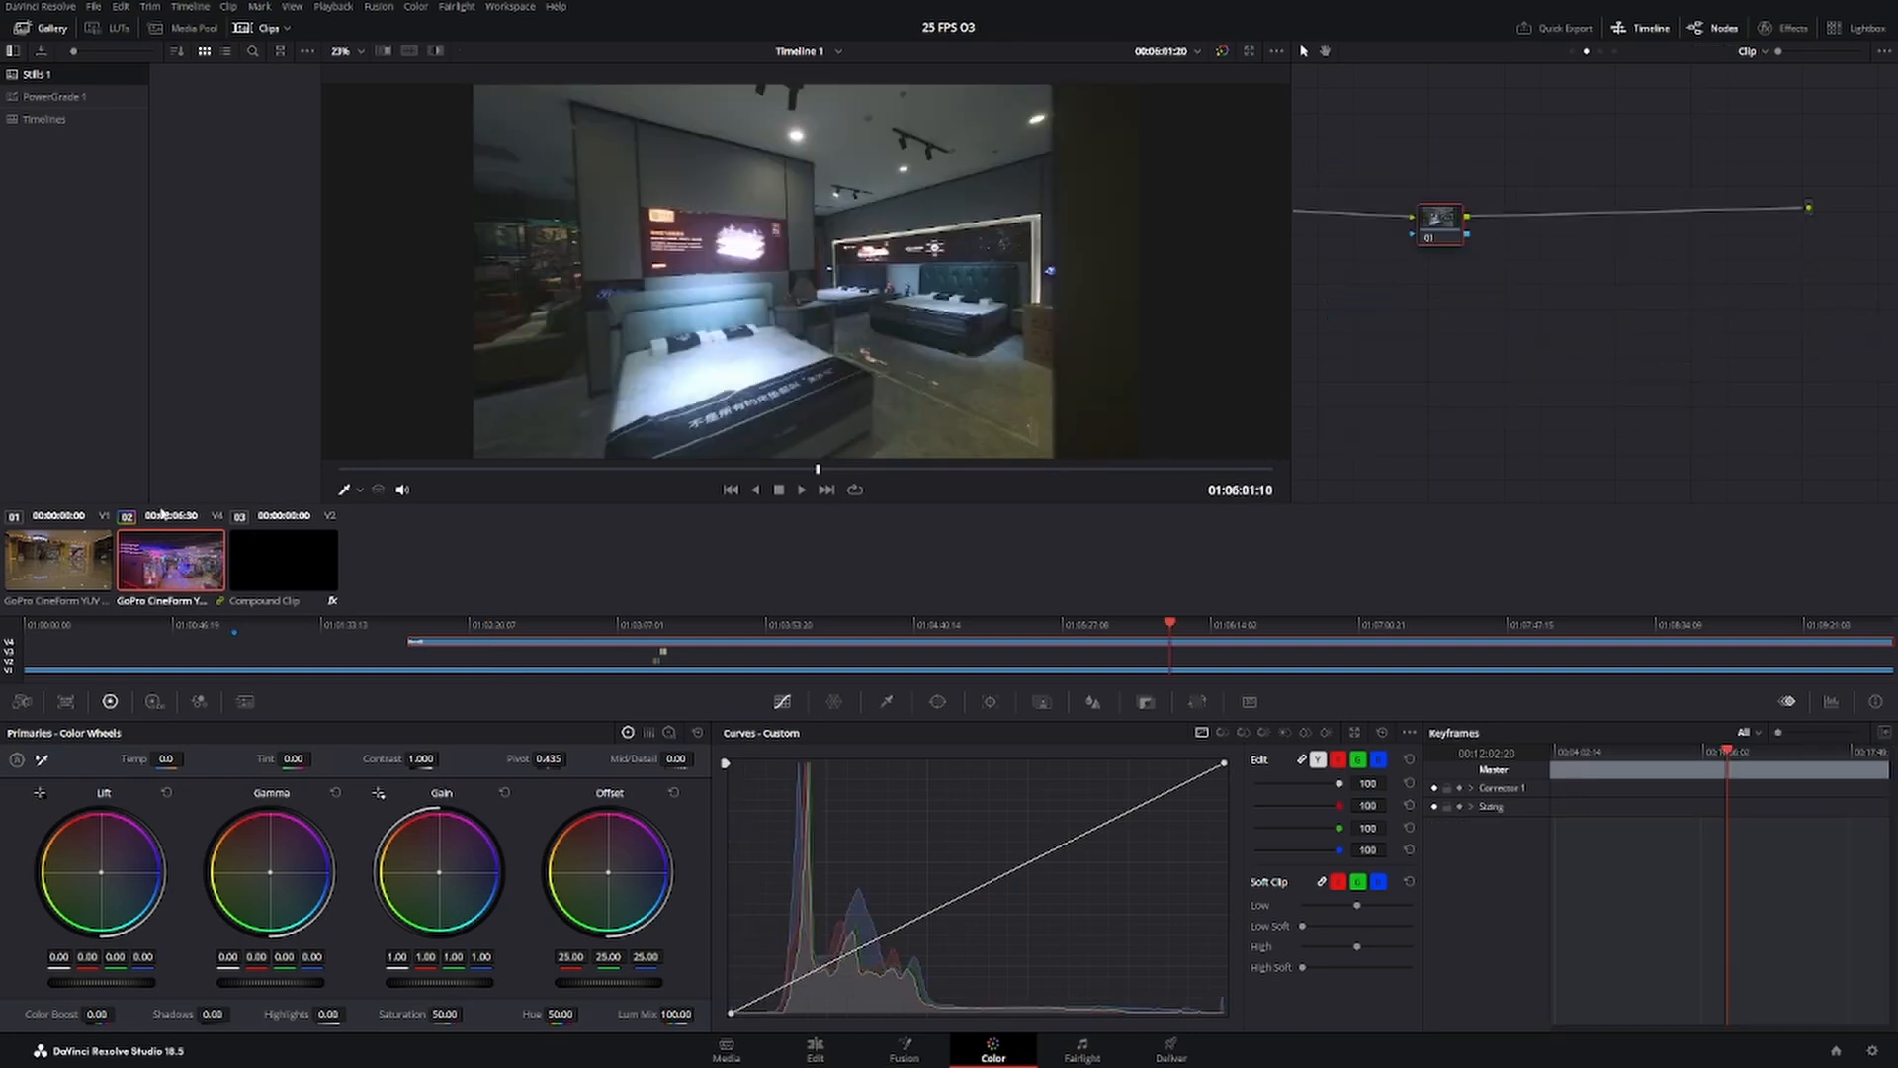
Select the first clip and move the playhead to about 01:01:50:06.
{"action": "left_click", "coordinate": [65, 557]}
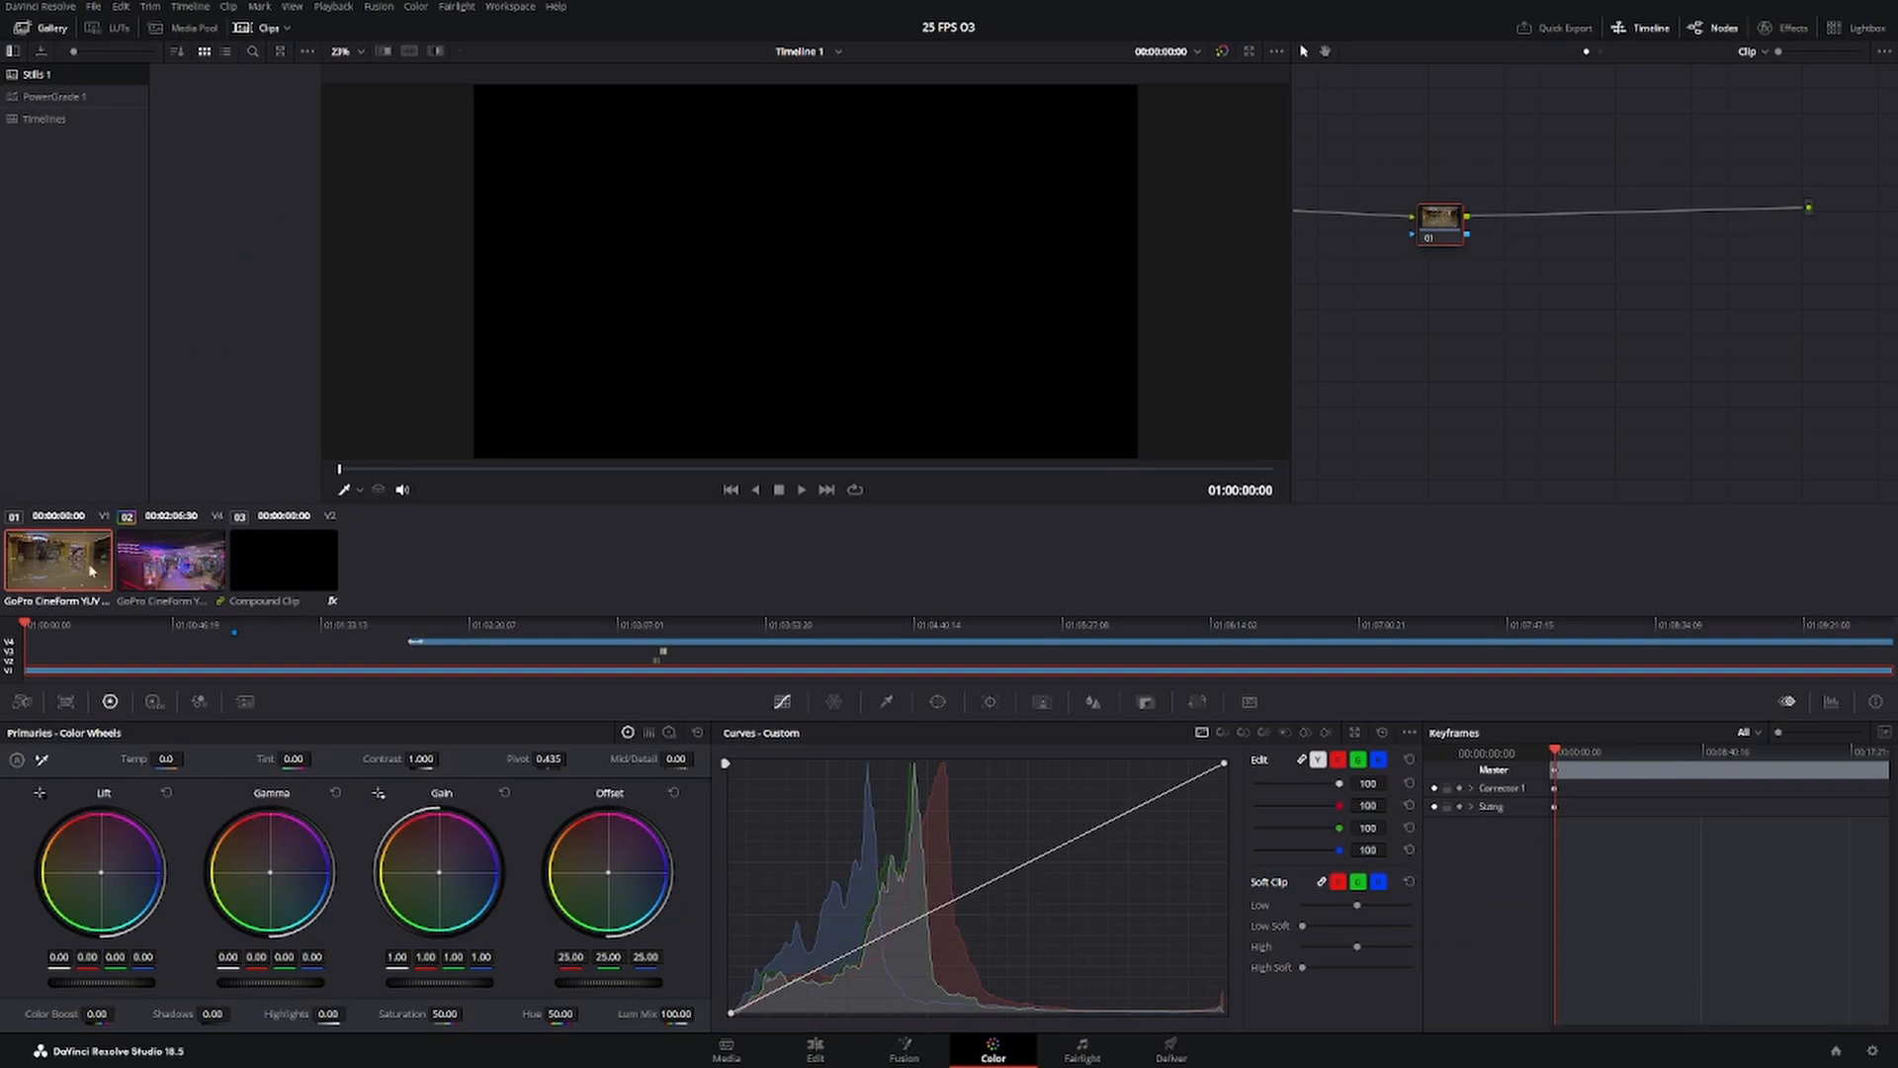
{"action": "left_click", "coordinate": [162, 573]}
{"action": "left_click", "coordinate": [272, 564]}
{"action": "left_click", "coordinate": [74, 561]}
{"action": "left_click", "coordinate": [513, 469]}
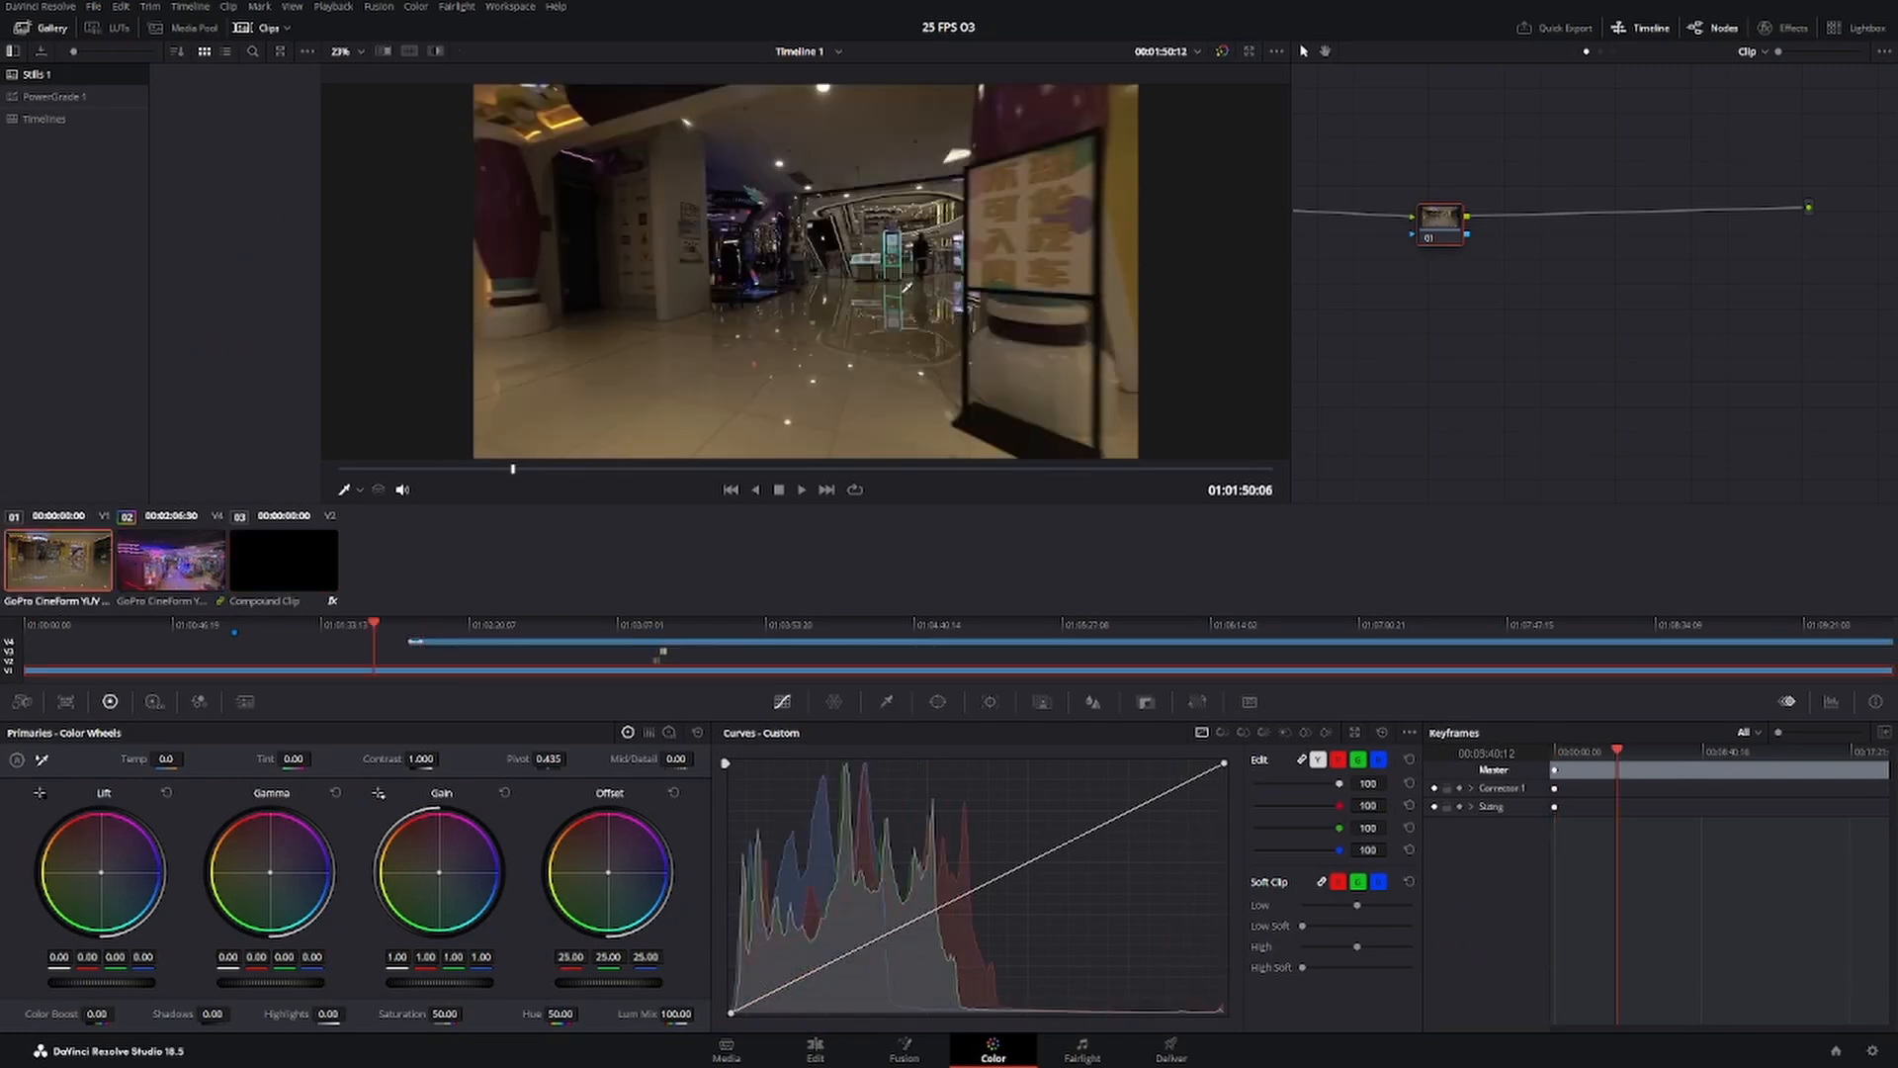
Add the first clip to a new group whose name begins with "dji.03 old".
{"action": "right_click", "coordinate": [69, 559]}
{"action": "mouse_move", "coordinate": [186, 234]}
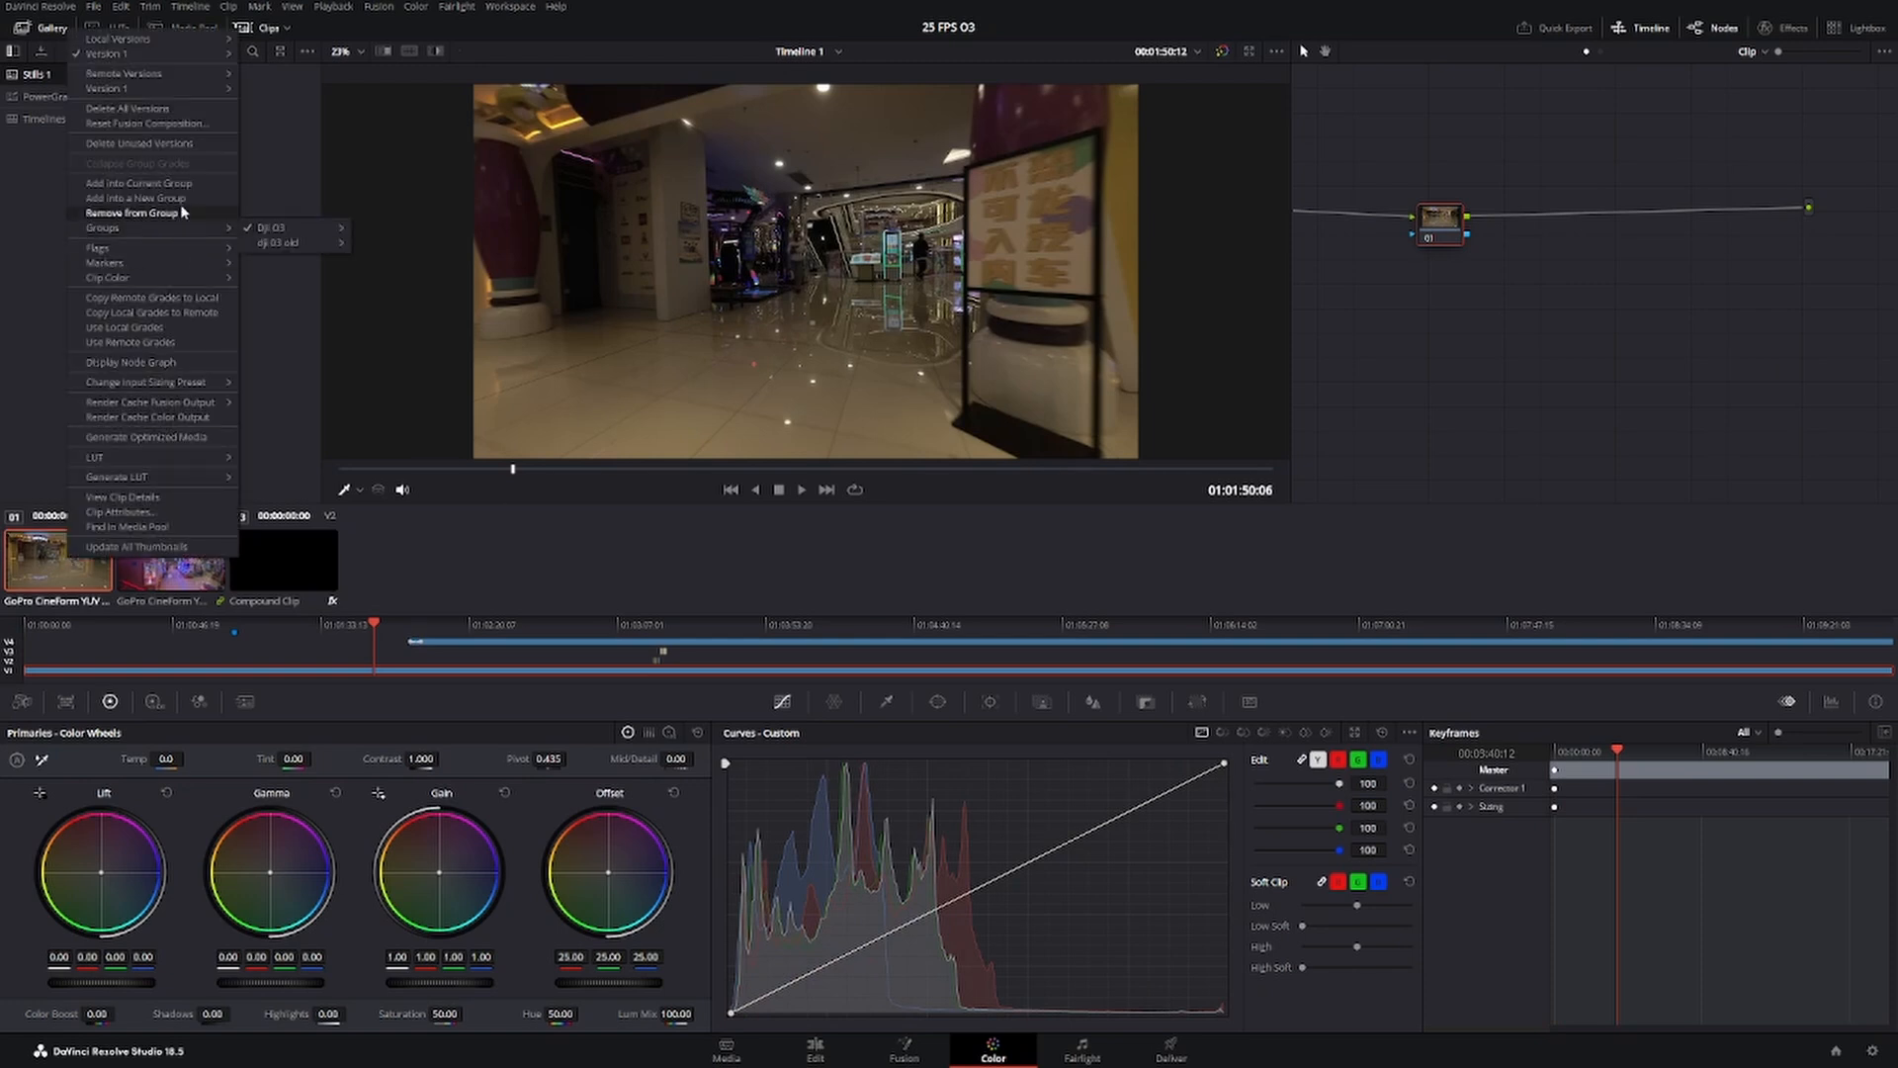
{"action": "left_click", "coordinate": [198, 199]}
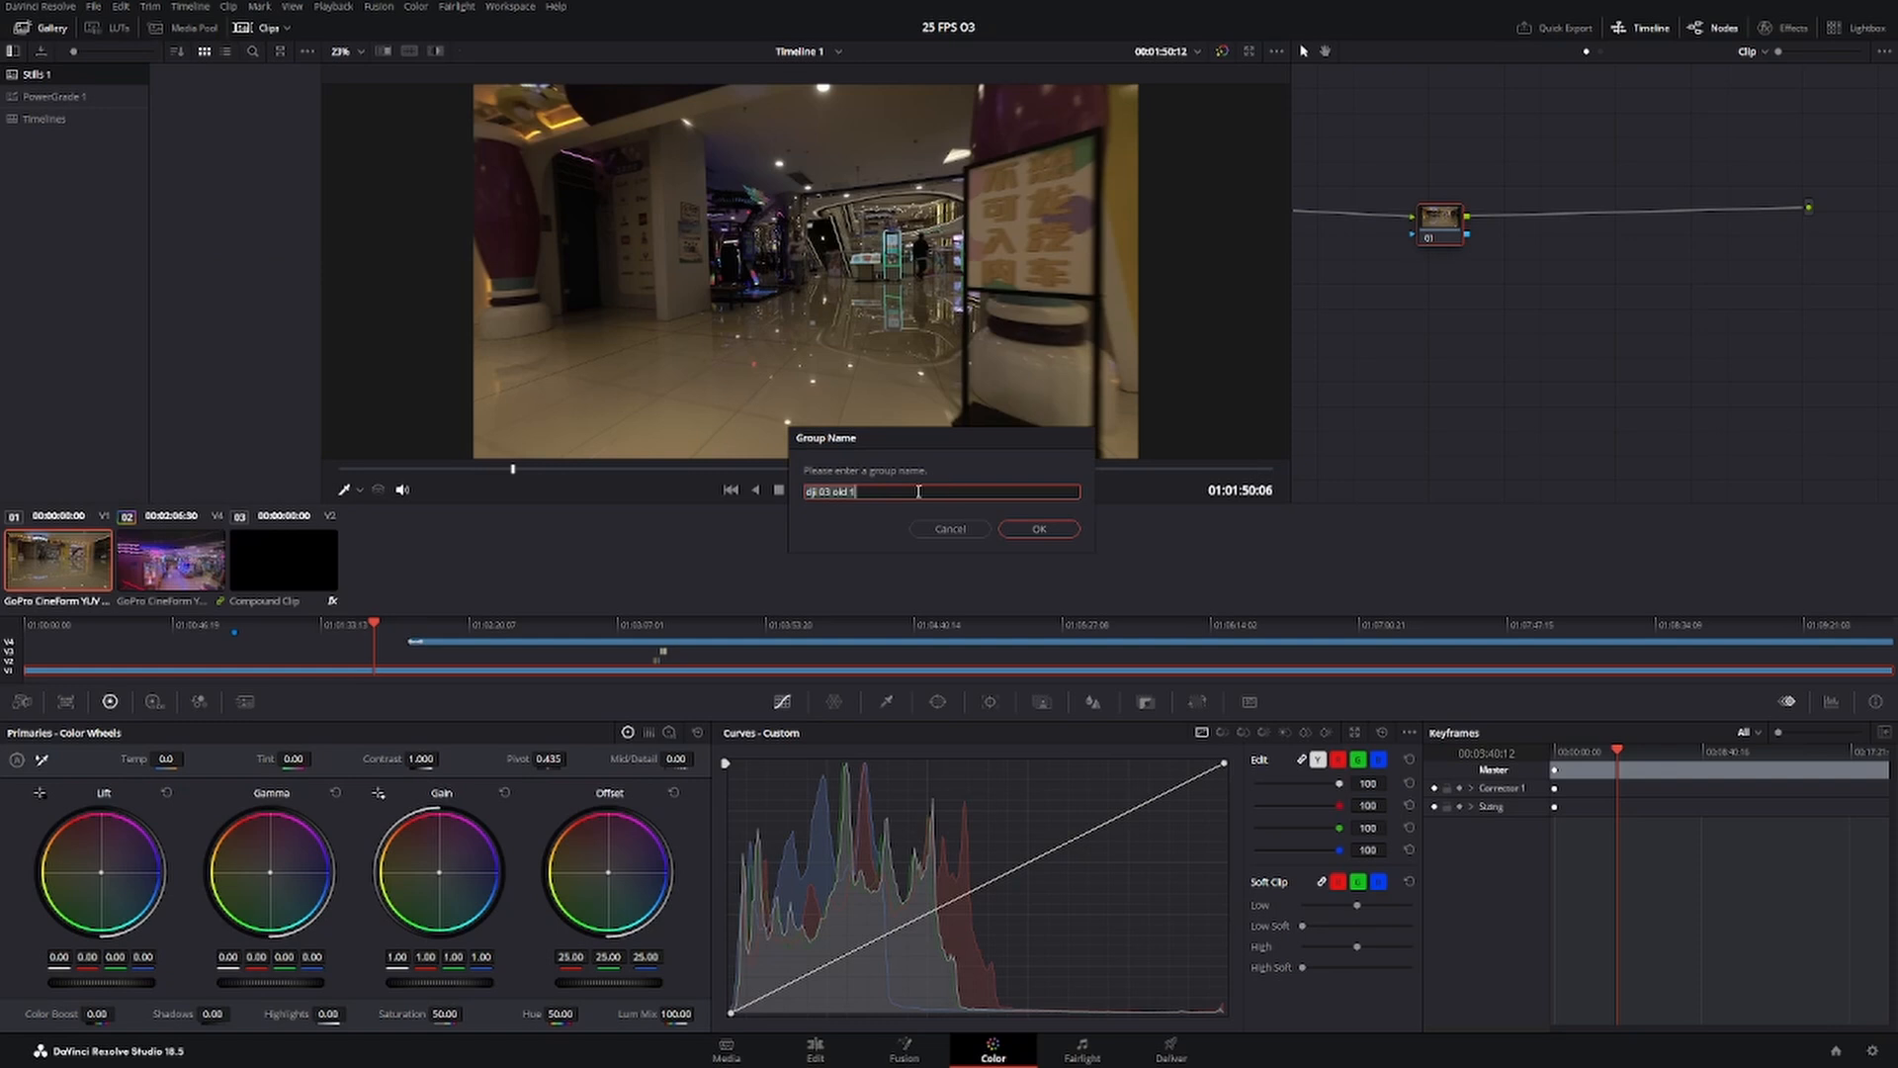
{"action": "type", "text": "Dji"}
{"action": "key", "text": "Return"}
Switch the node graph from the Clip level to Group Pre-Clip.
{"action": "left_click_drag", "start_coordinate": [1424, 228], "coordinate": [1531, 289]}
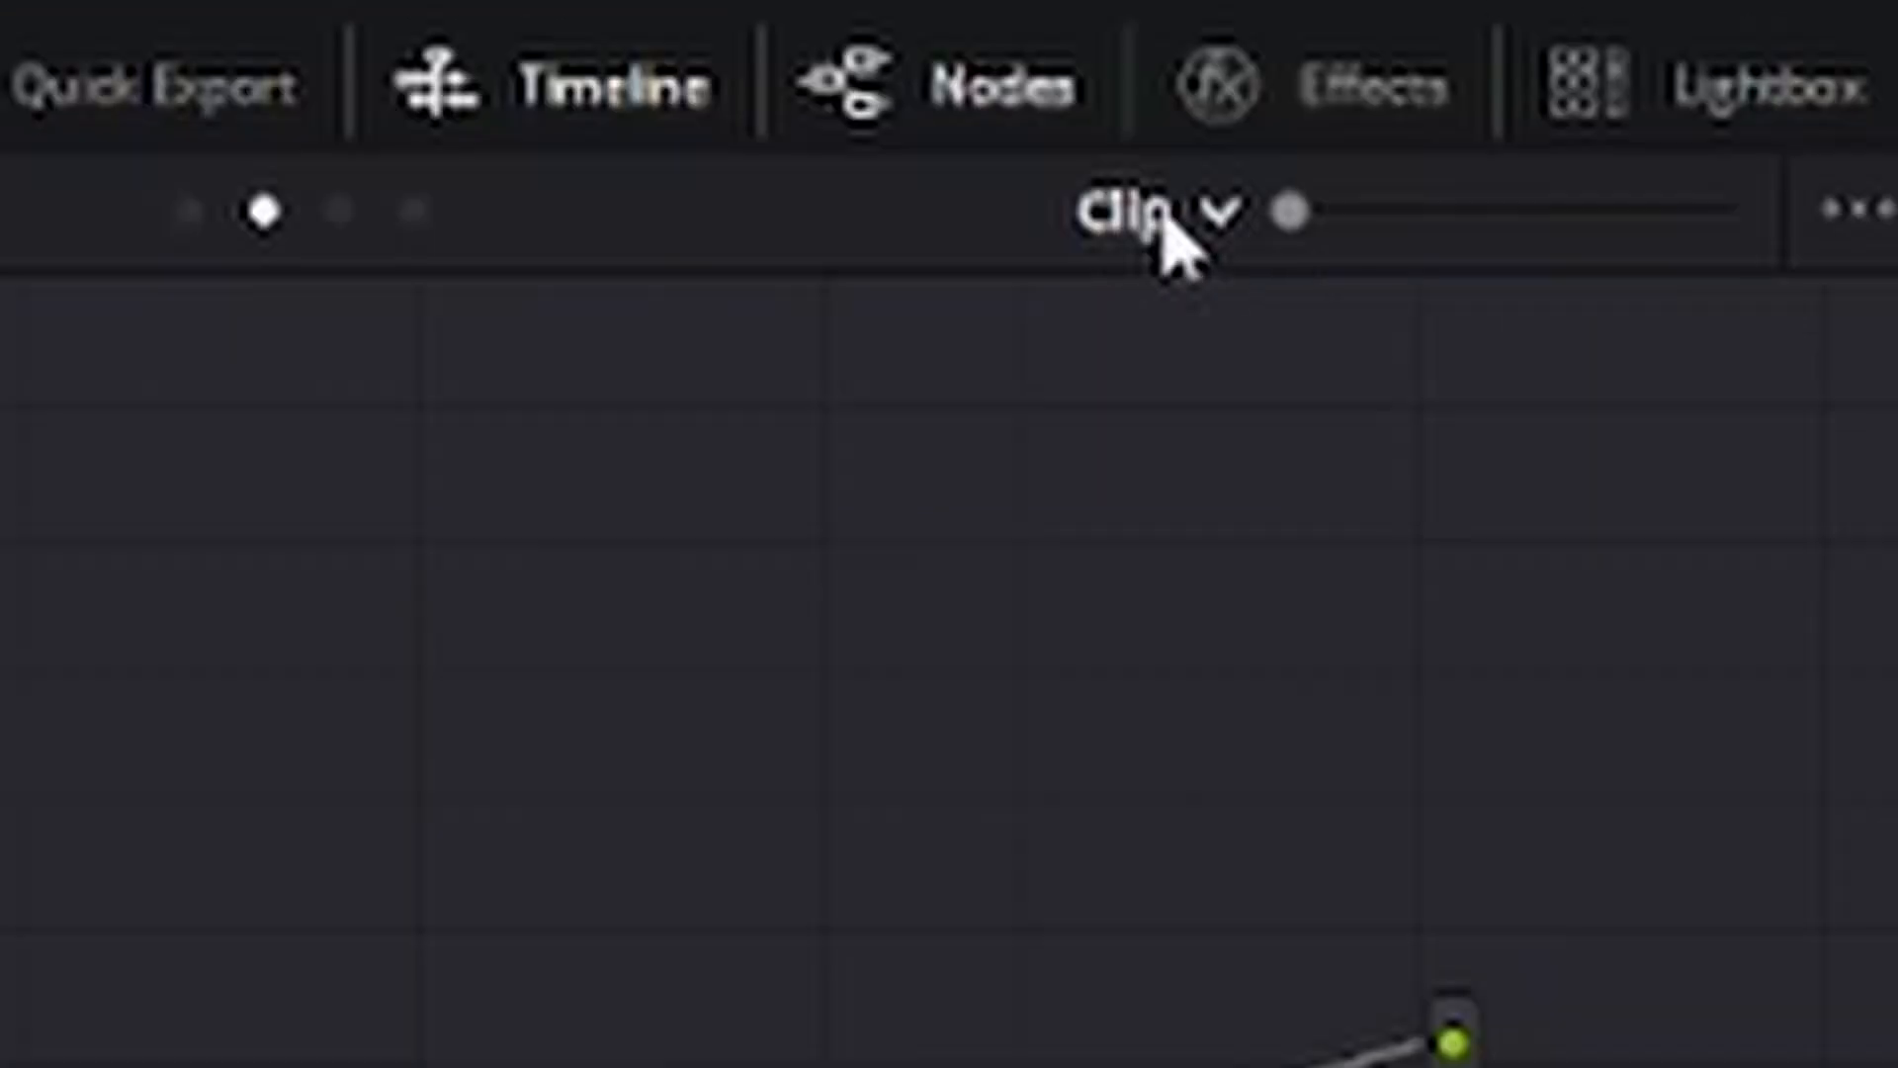
{"action": "left_click", "coordinate": [1216, 227]}
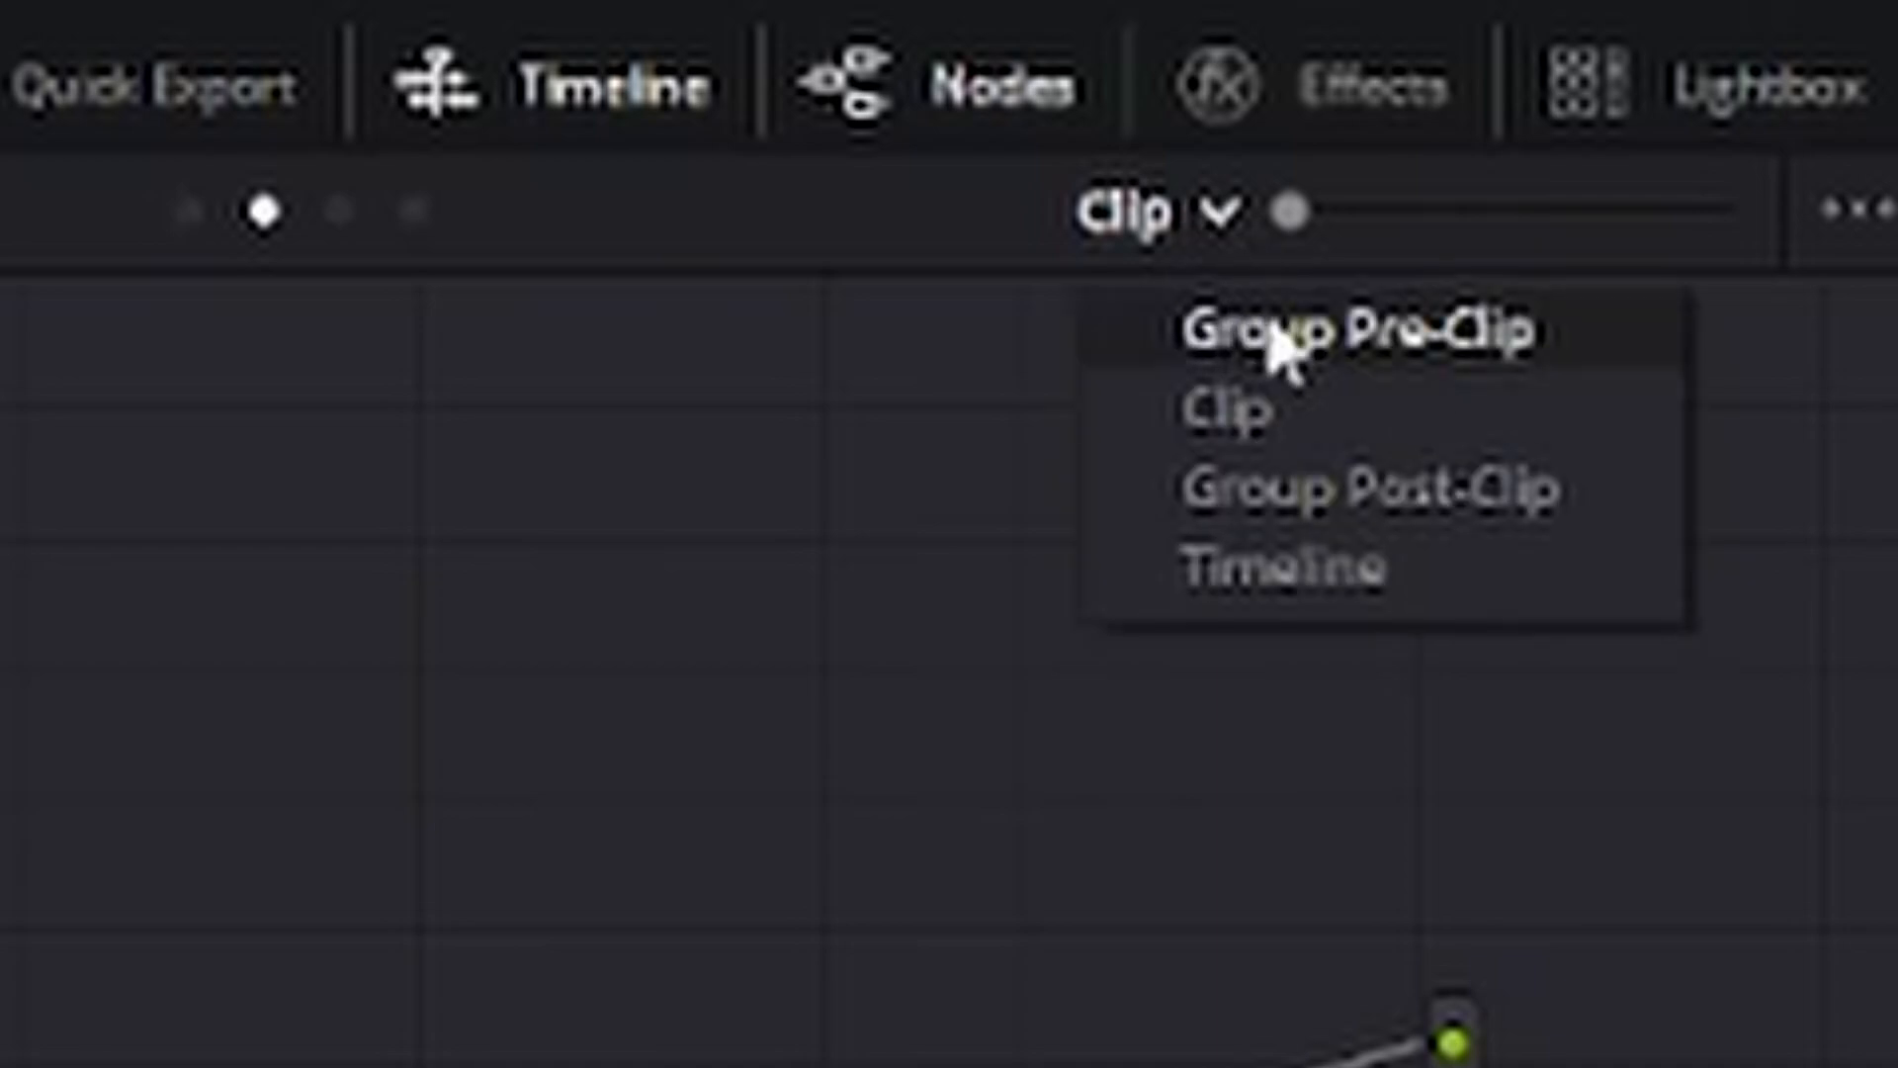
{"action": "left_click", "coordinate": [1282, 331]}
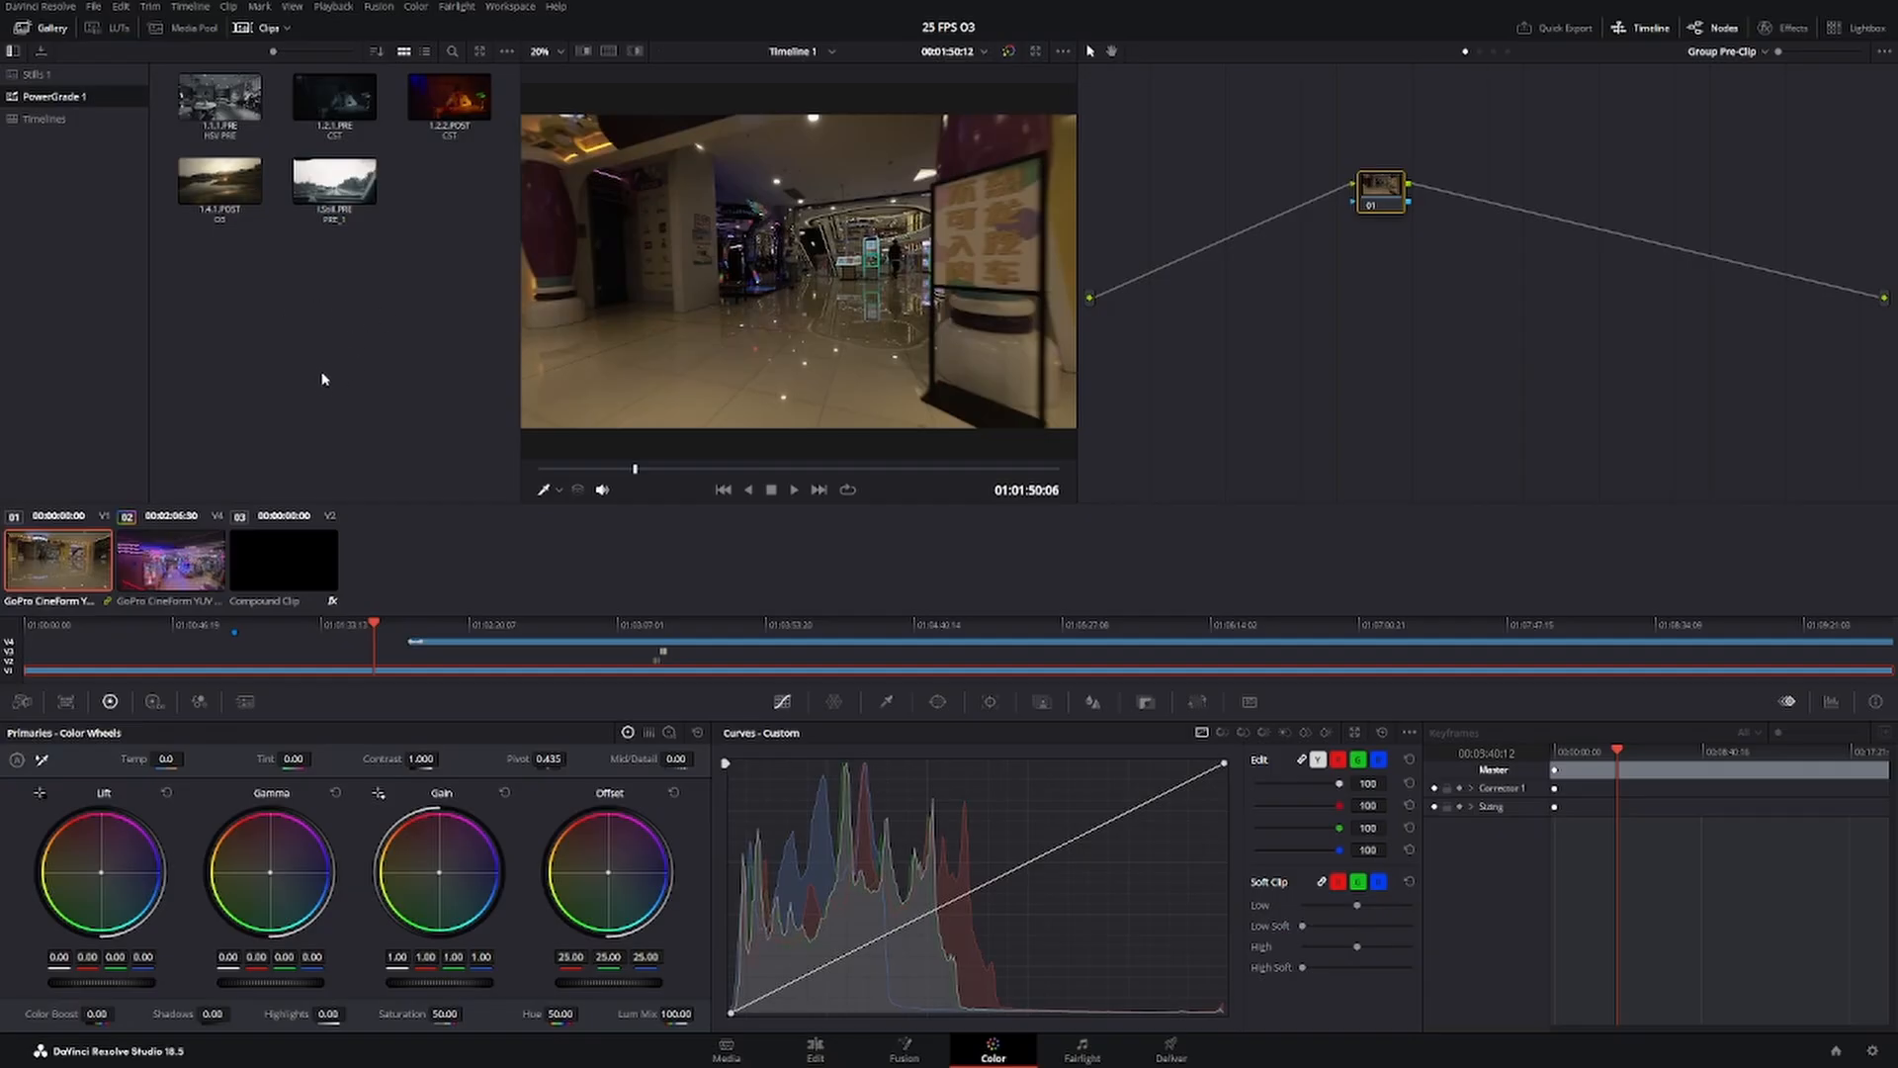
Apply the 1.1.1.PRE (HSV PRE) still from the PowerGrade 1 album to the Group Pre-Clip node graph.
{"action": "left_click", "coordinate": [36, 74]}
{"action": "left_click", "coordinate": [55, 96]}
{"action": "left_click", "coordinate": [225, 111]}
{"action": "left_click", "coordinate": [219, 190]}
{"action": "left_click", "coordinate": [262, 144]}
{"action": "left_click", "coordinate": [228, 103]}
{"action": "left_click", "coordinate": [289, 314]}
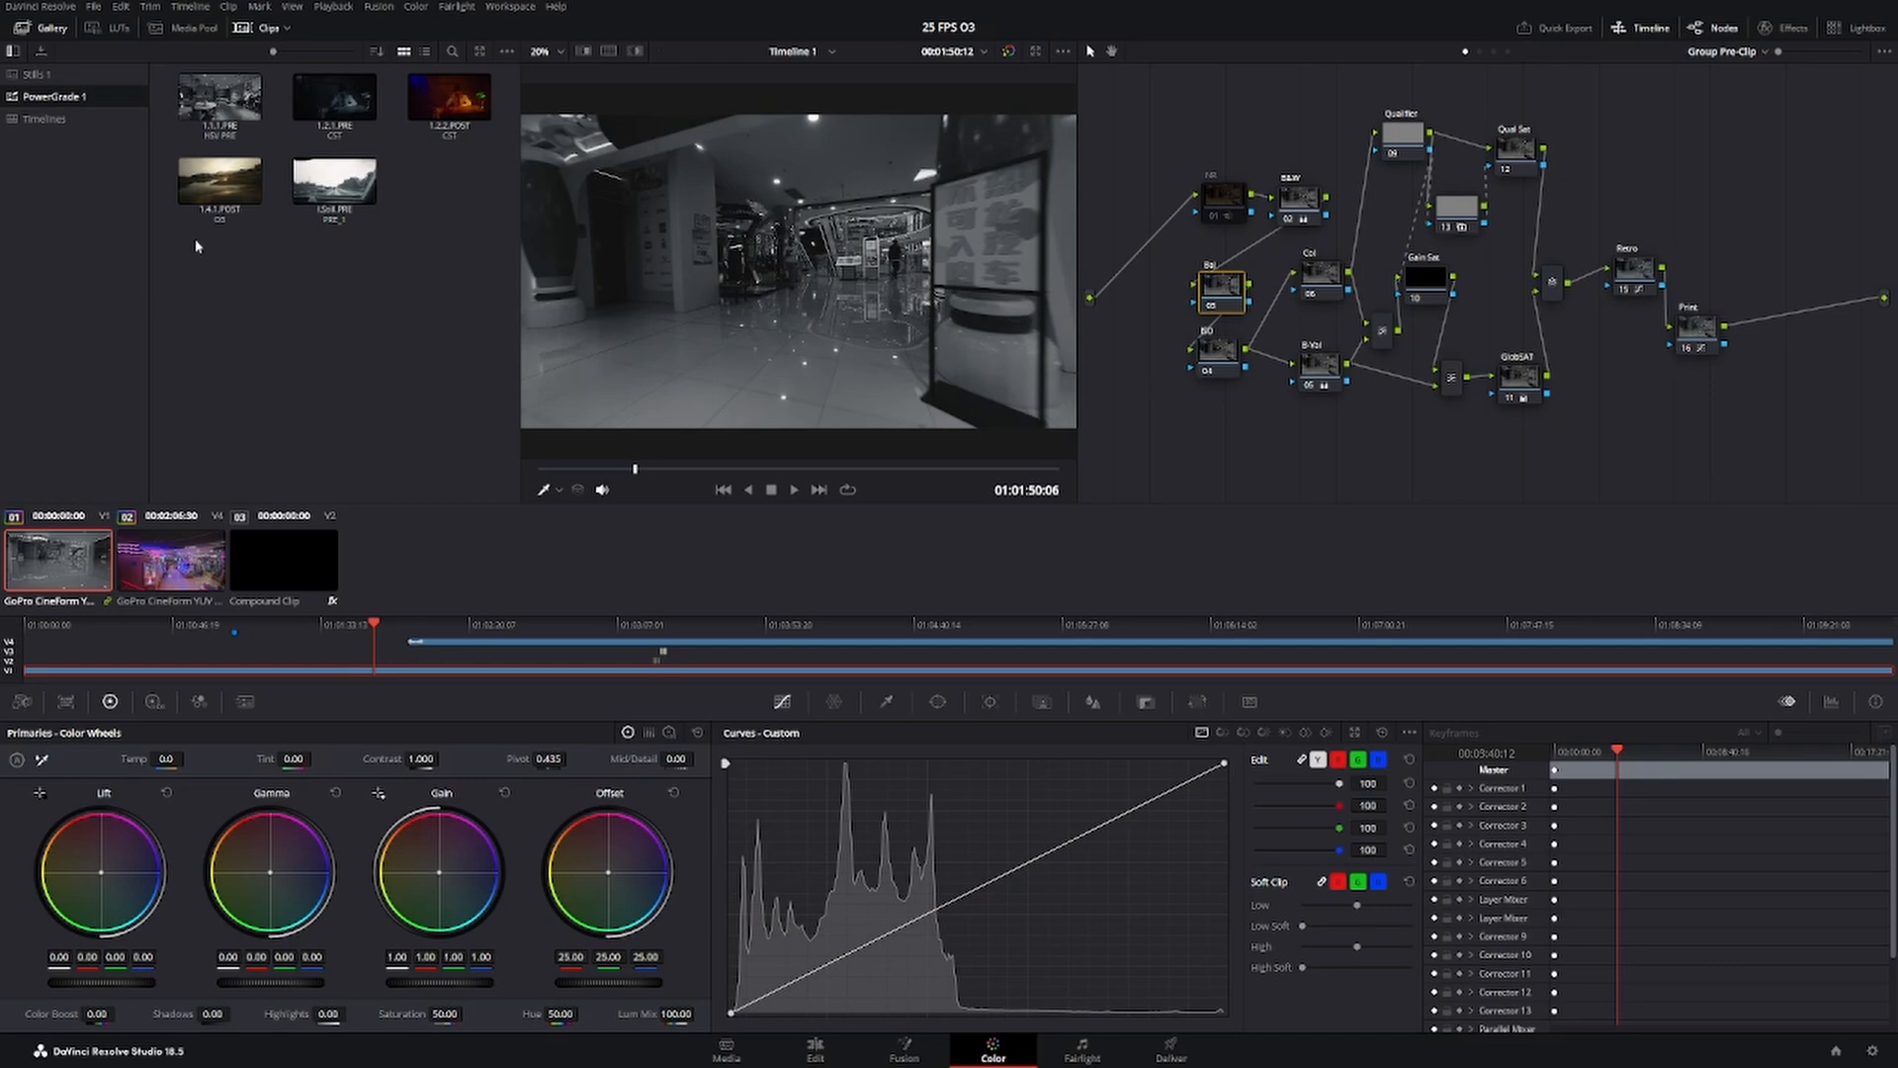
{"action": "left_click", "coordinate": [1738, 53]}
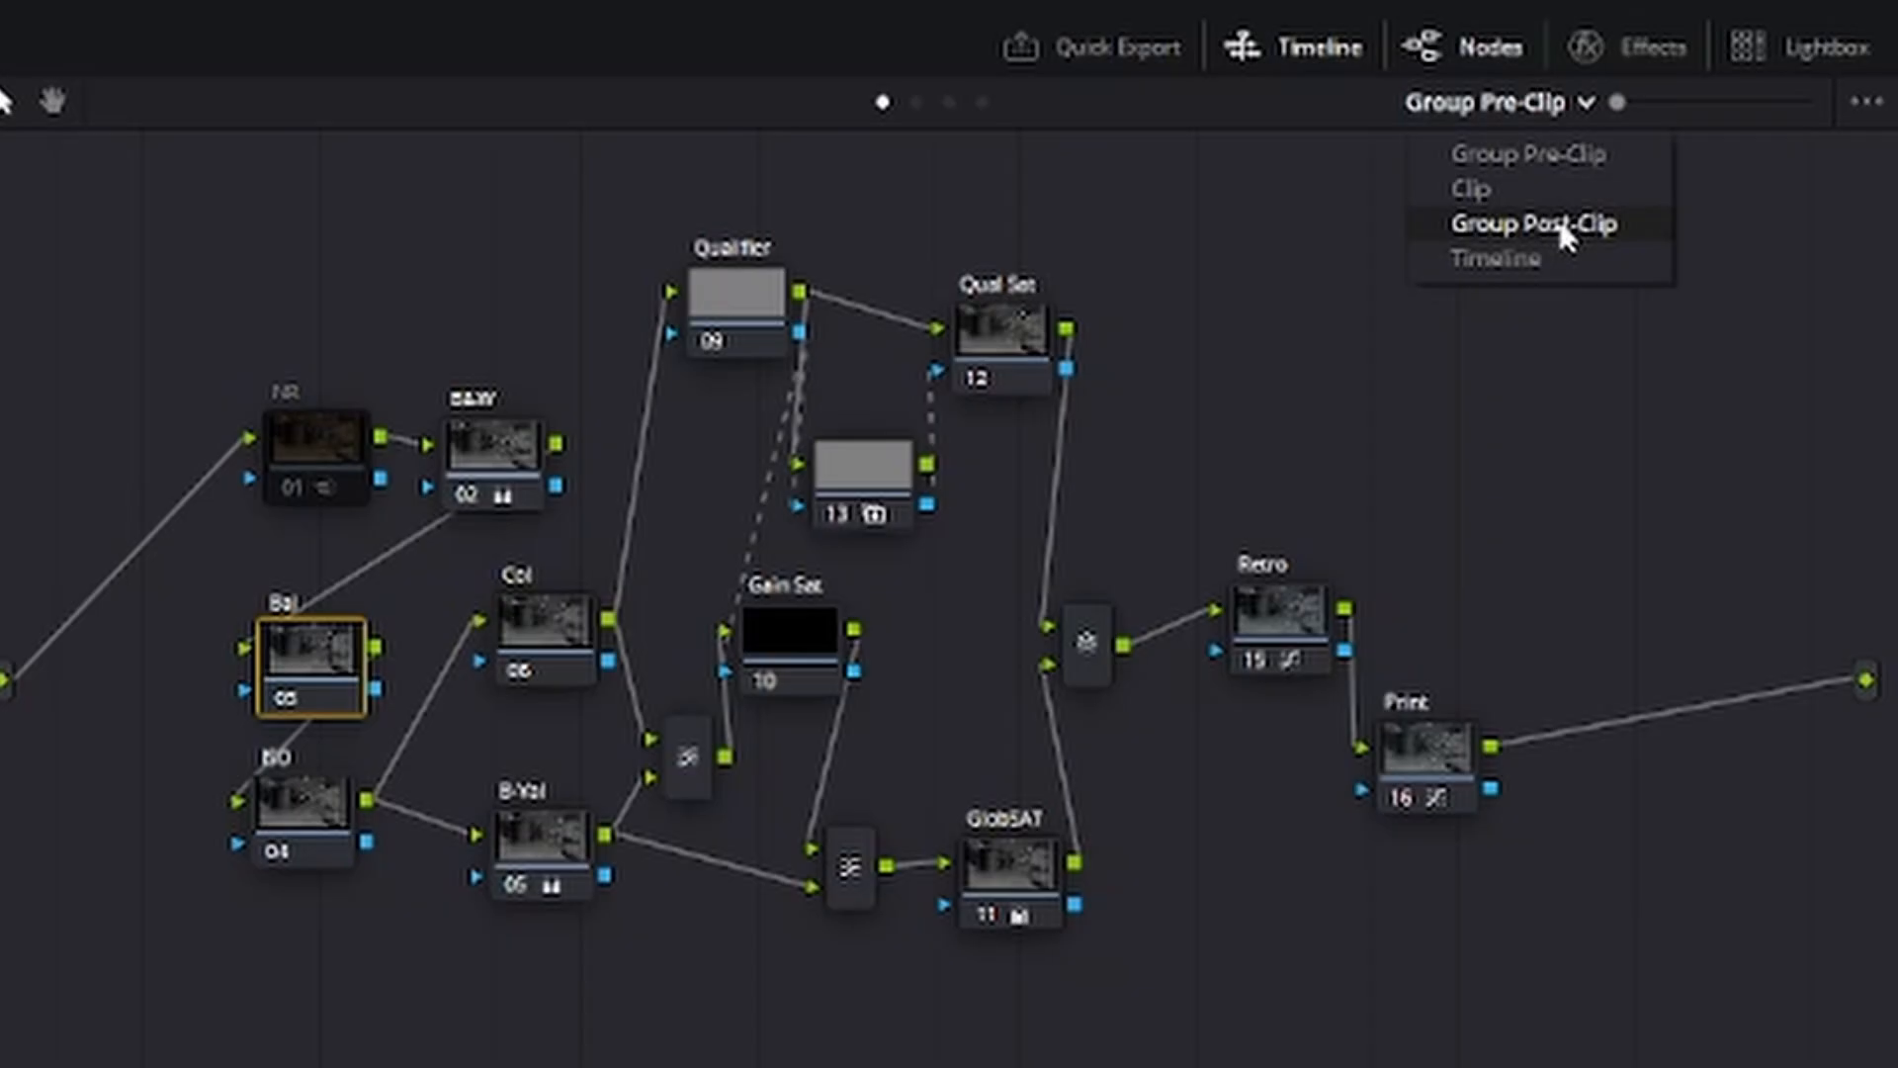
{"action": "left_click", "coordinate": [1560, 228]}
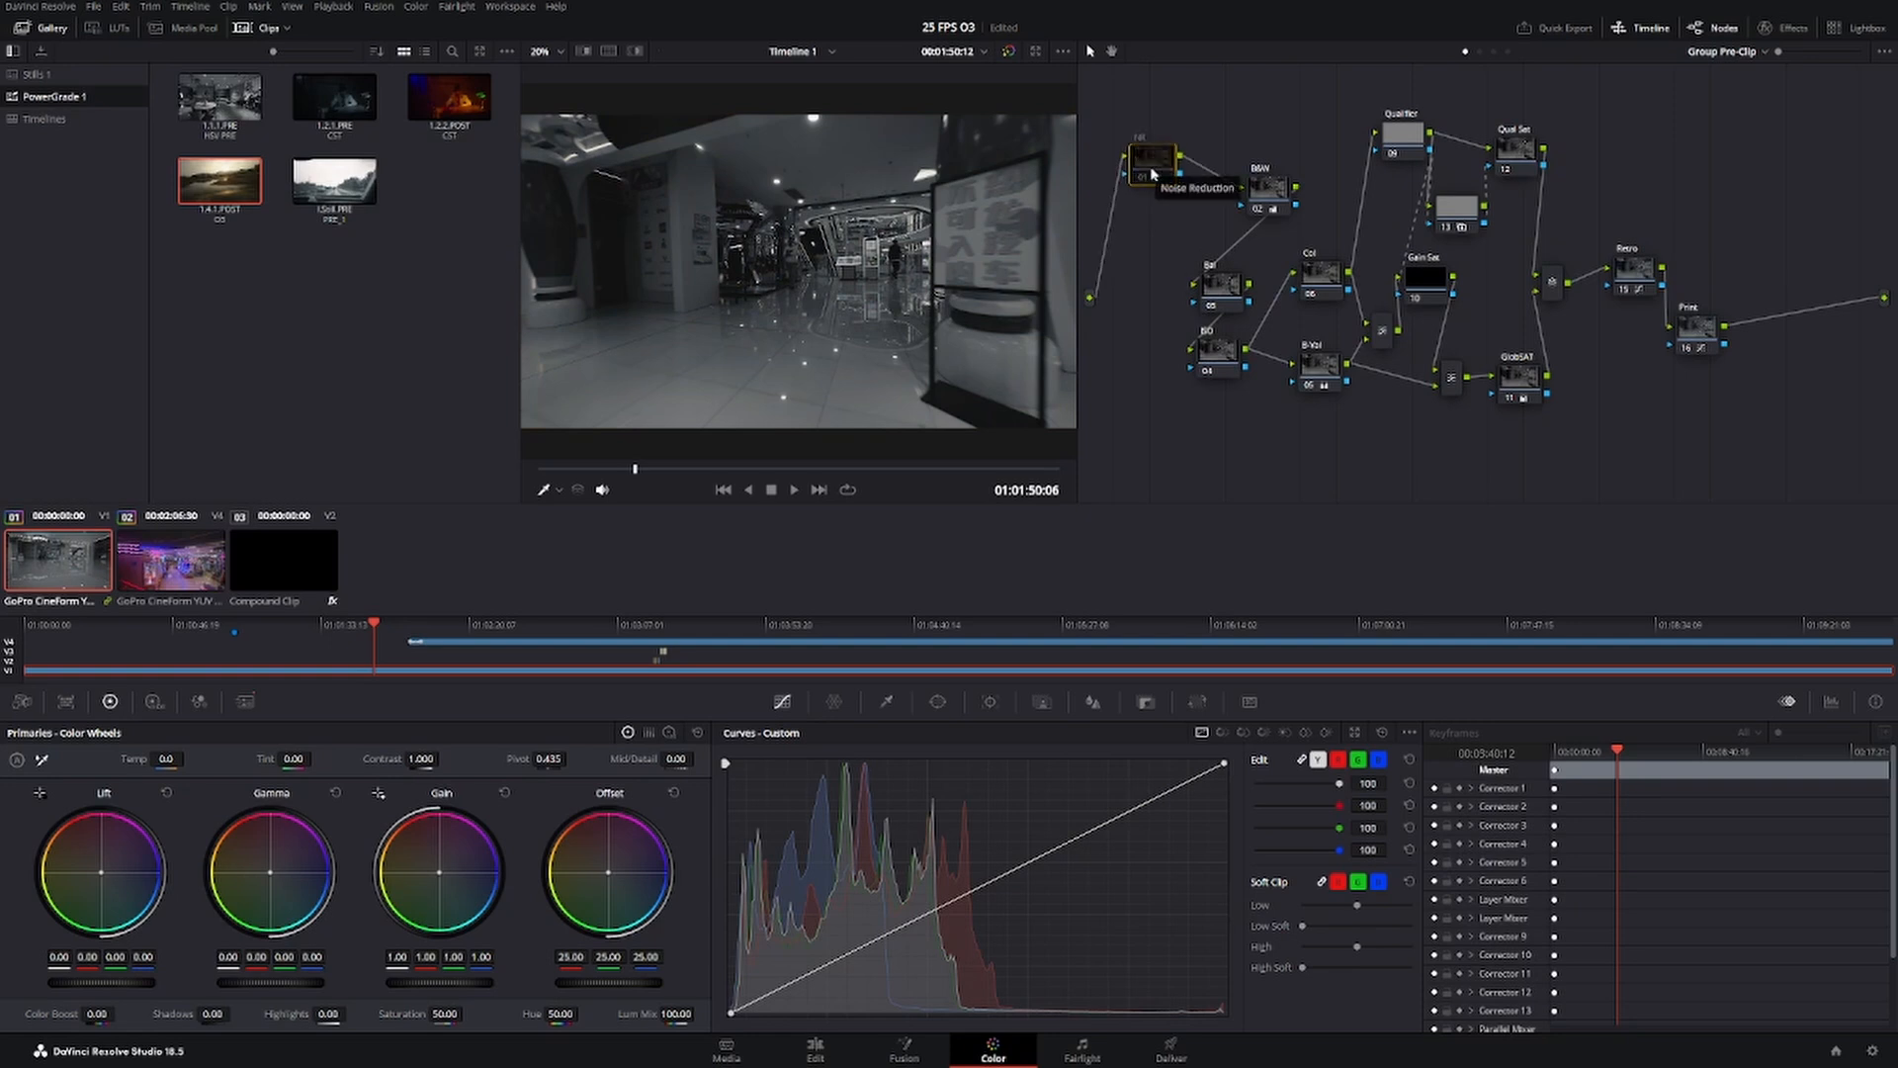
Check the NR and B&W nodes by toggling them, and place both side by side at the start of the tree.
{"action": "left_click", "coordinate": [1268, 190]}
{"action": "key", "text": "ctrl+d"}
{"action": "left_click", "coordinate": [1144, 170]}
{"action": "key", "text": "ctrl+d"}
{"action": "left_click_drag", "start_coordinate": [1149, 153], "coordinate": [1174, 193]}
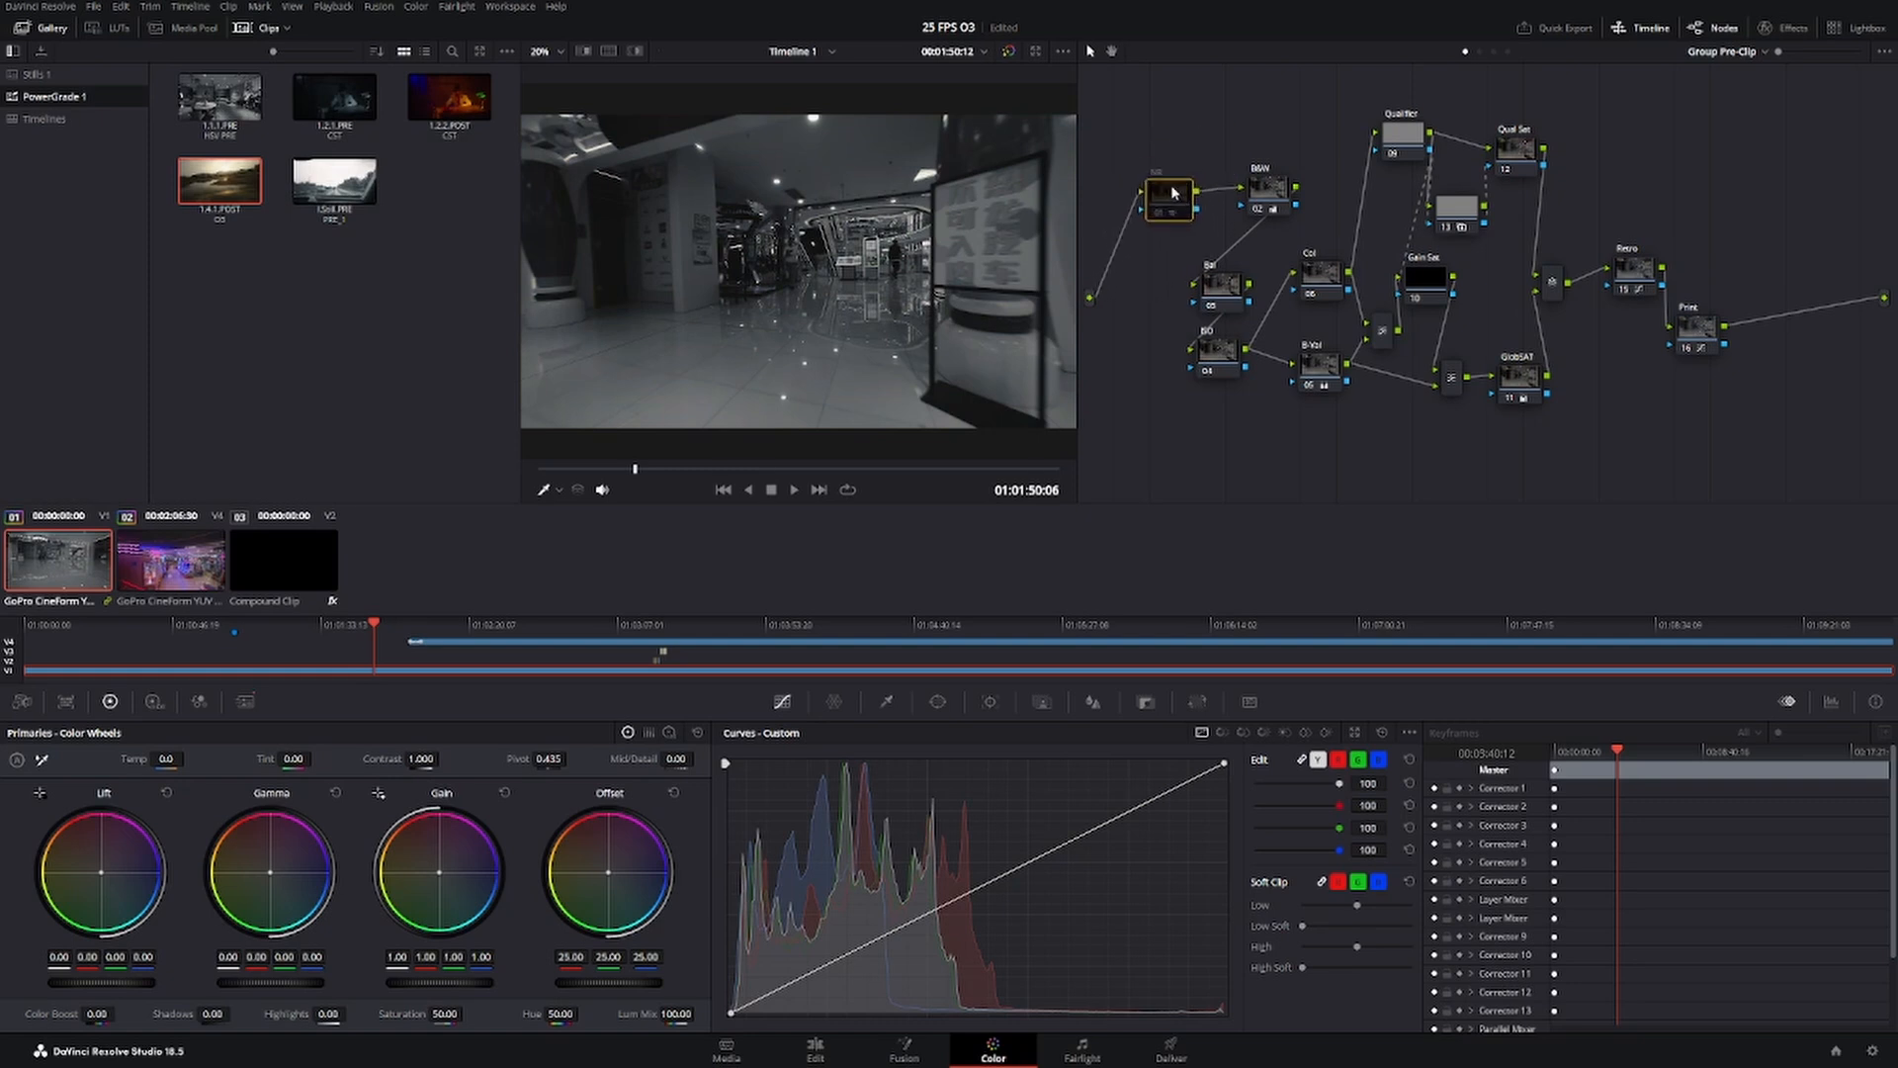
{"action": "left_click_drag", "start_coordinate": [1264, 189], "coordinate": [1251, 172]}
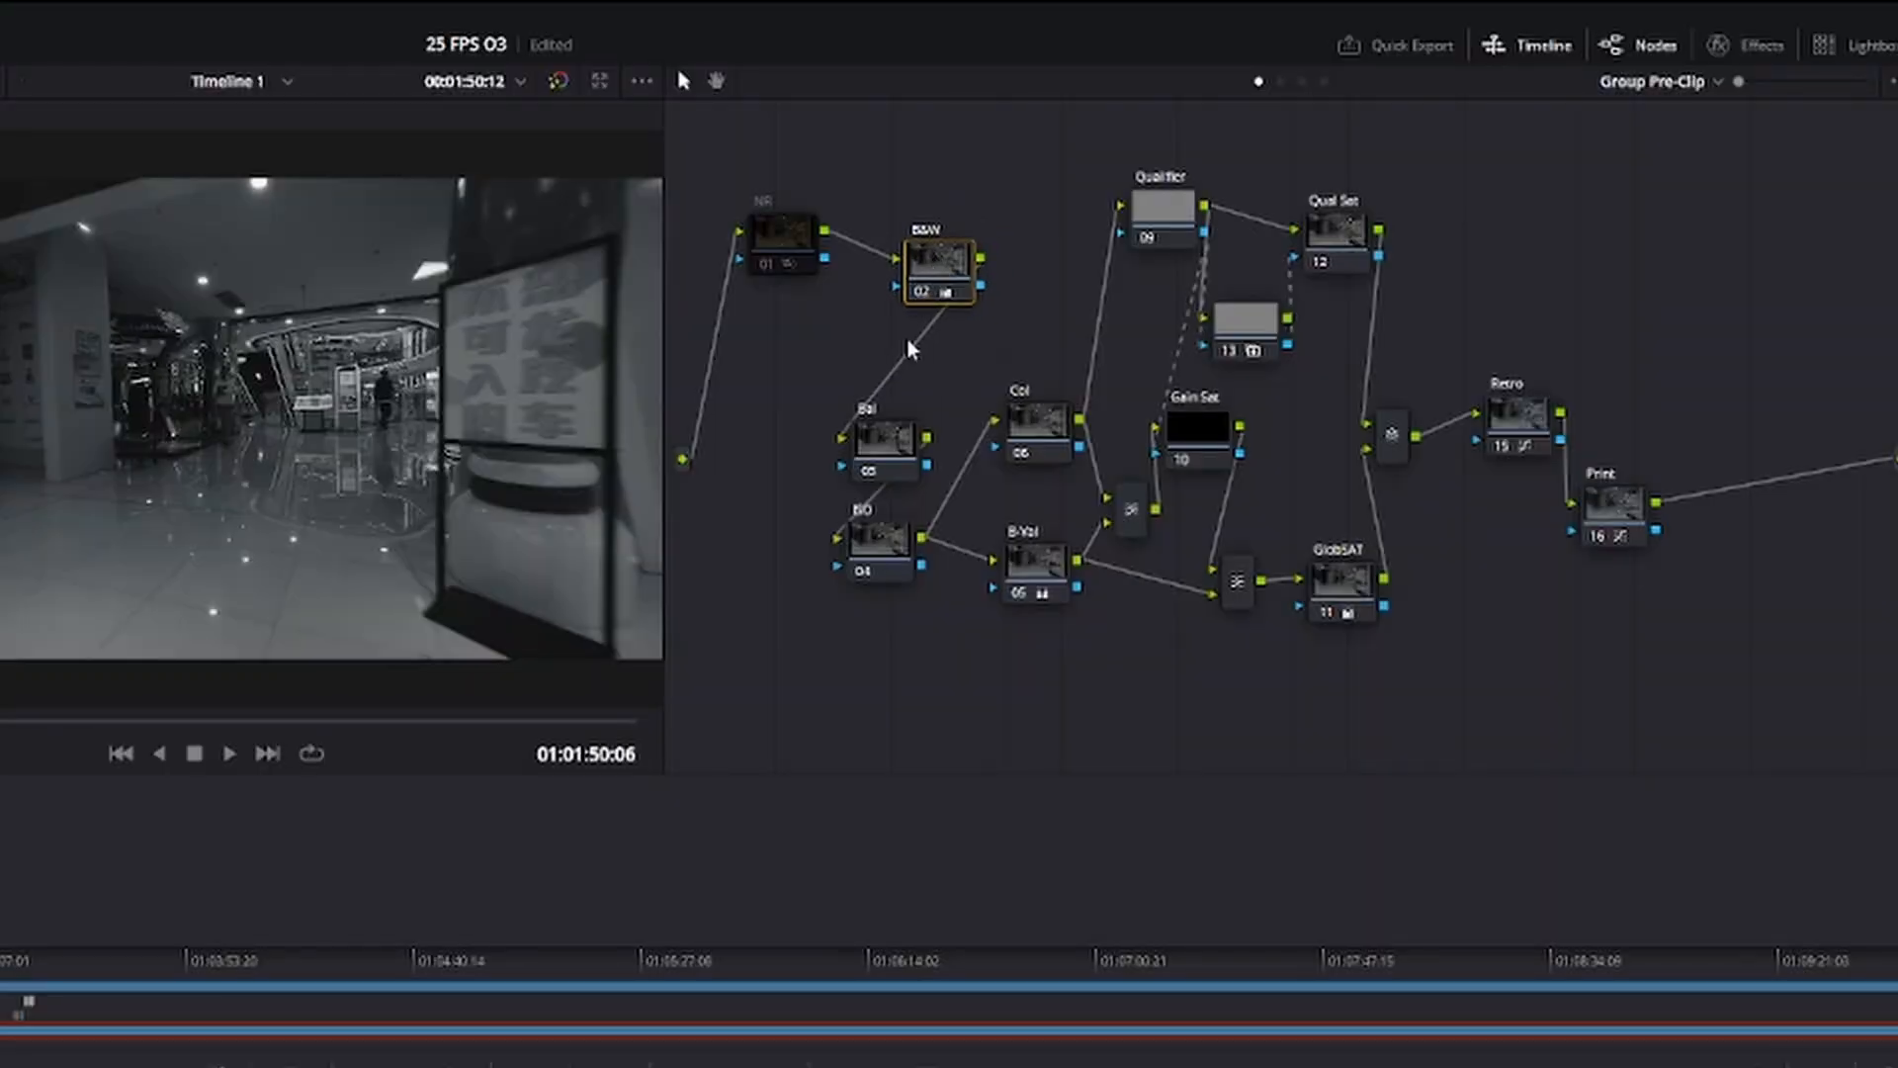
{"action": "mouse_move", "coordinate": [932, 265]}
{"action": "left_mouse_down"}
{"action": "mouse_move", "coordinate": [934, 219]}
{"action": "mouse_move", "coordinate": [941, 267]}
{"action": "left_mouse_up"}
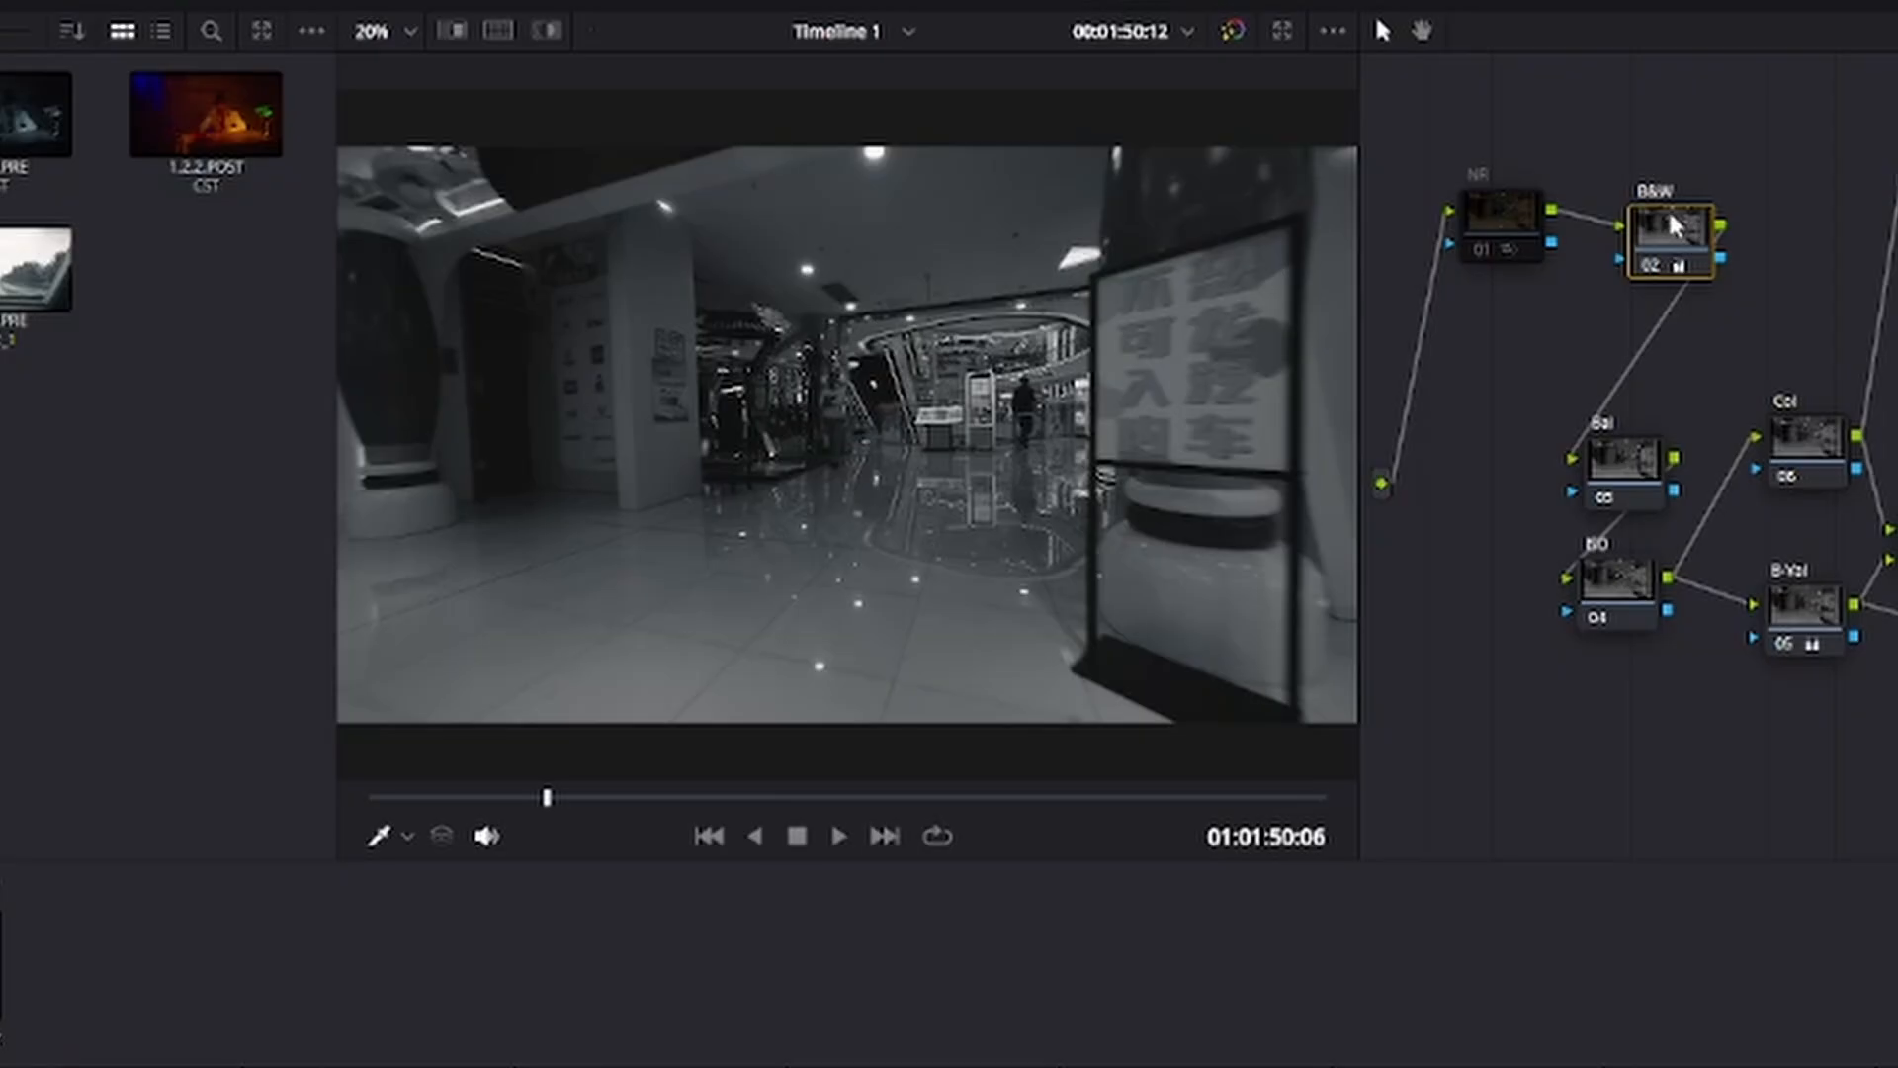
{"action": "key", "text": "ctrl+d"}
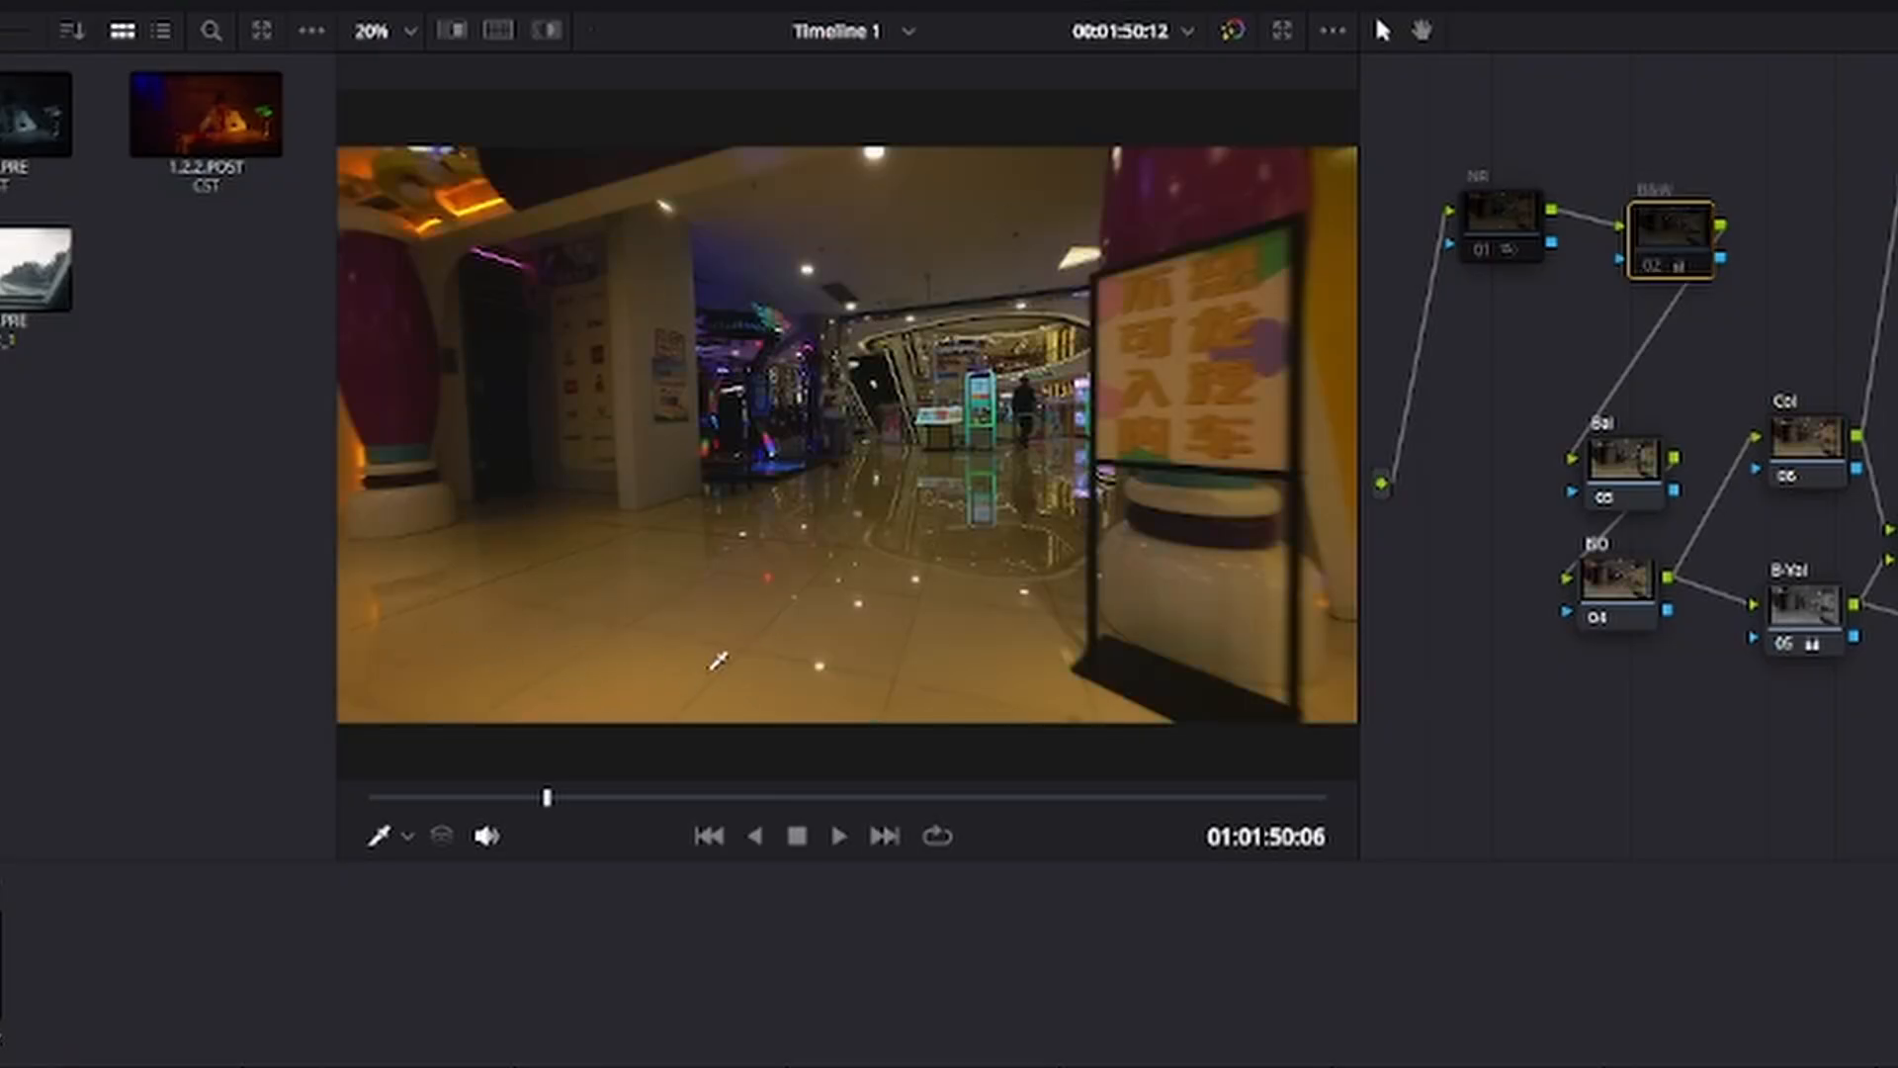
{"action": "key", "text": "ctrl+d"}
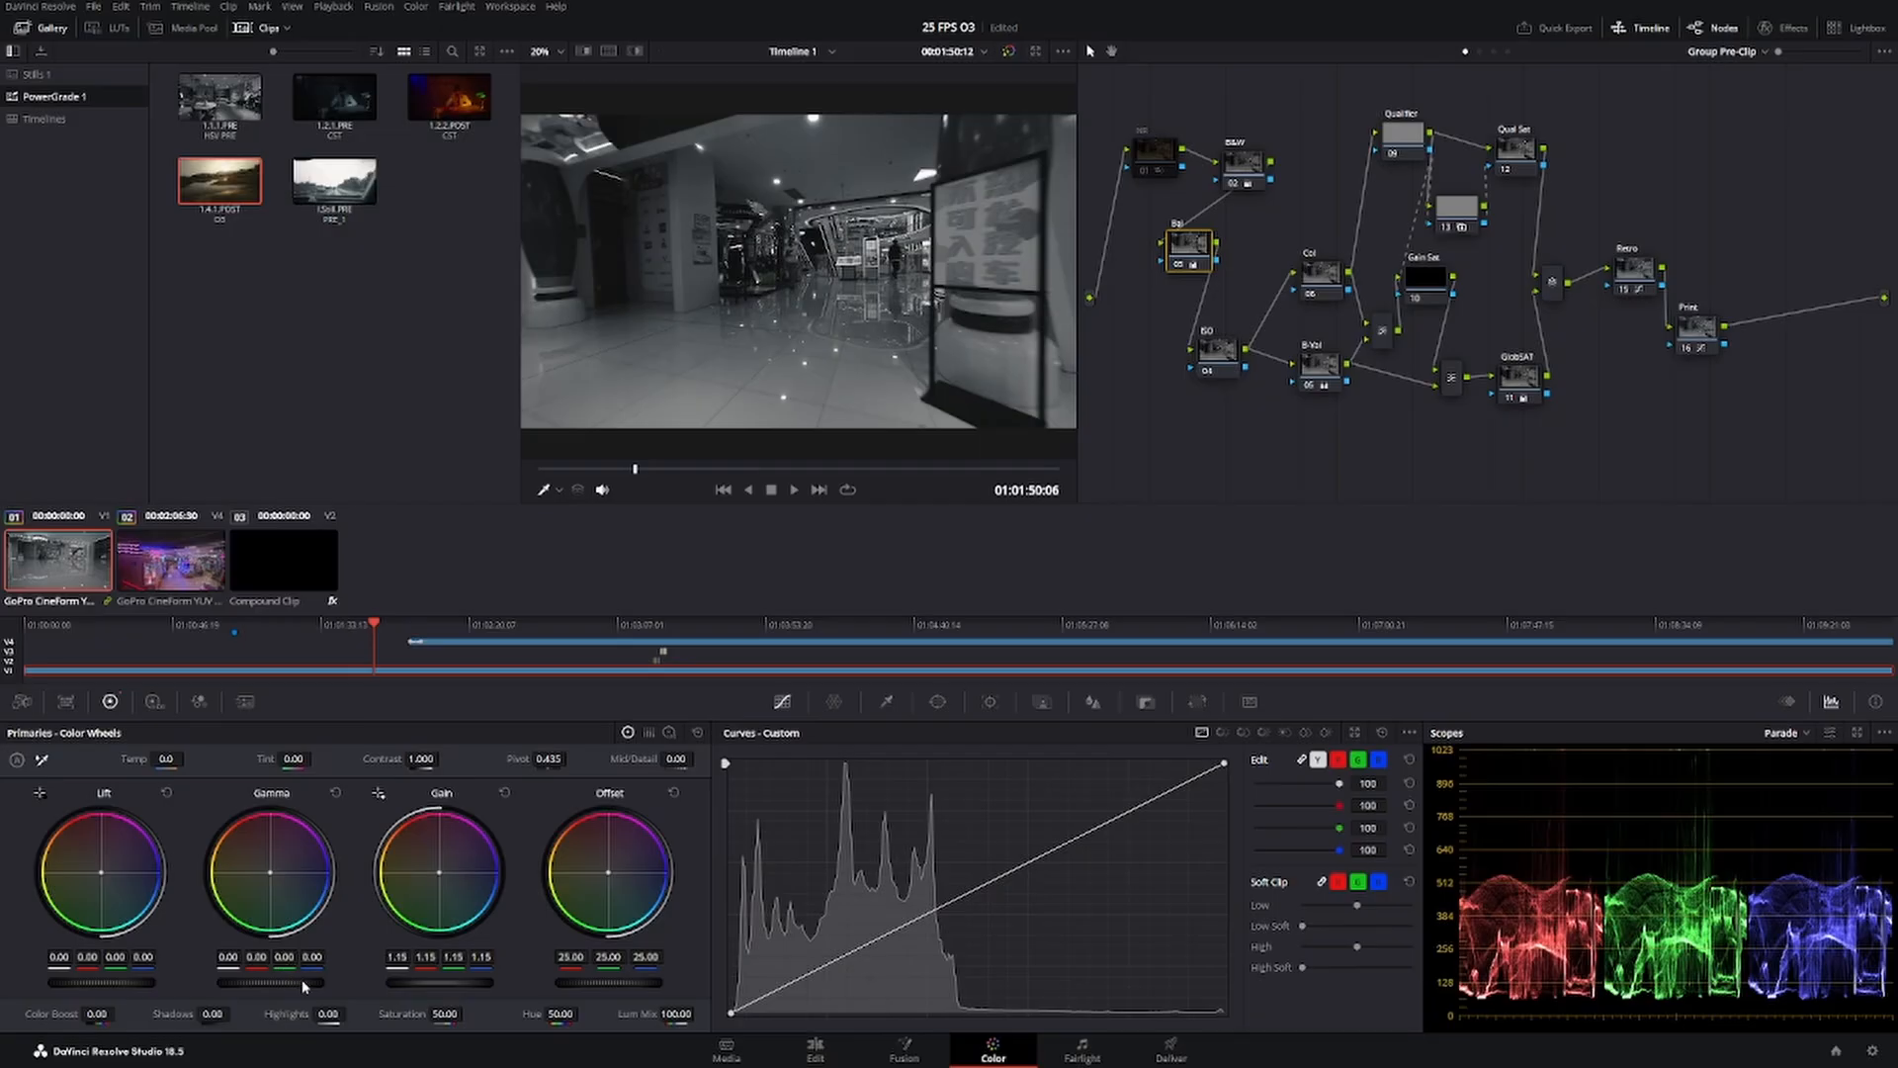
Balance the exposure on the Bal node with Gain 1.46, Gamma -0.03 and Lift 0.02.
{"action": "mouse_move", "coordinate": [439, 983]}
{"action": "left_mouse_down"}
{"action": "mouse_move", "coordinate": [506, 983]}
{"action": "mouse_move", "coordinate": [471, 982]}
{"action": "left_mouse_up"}
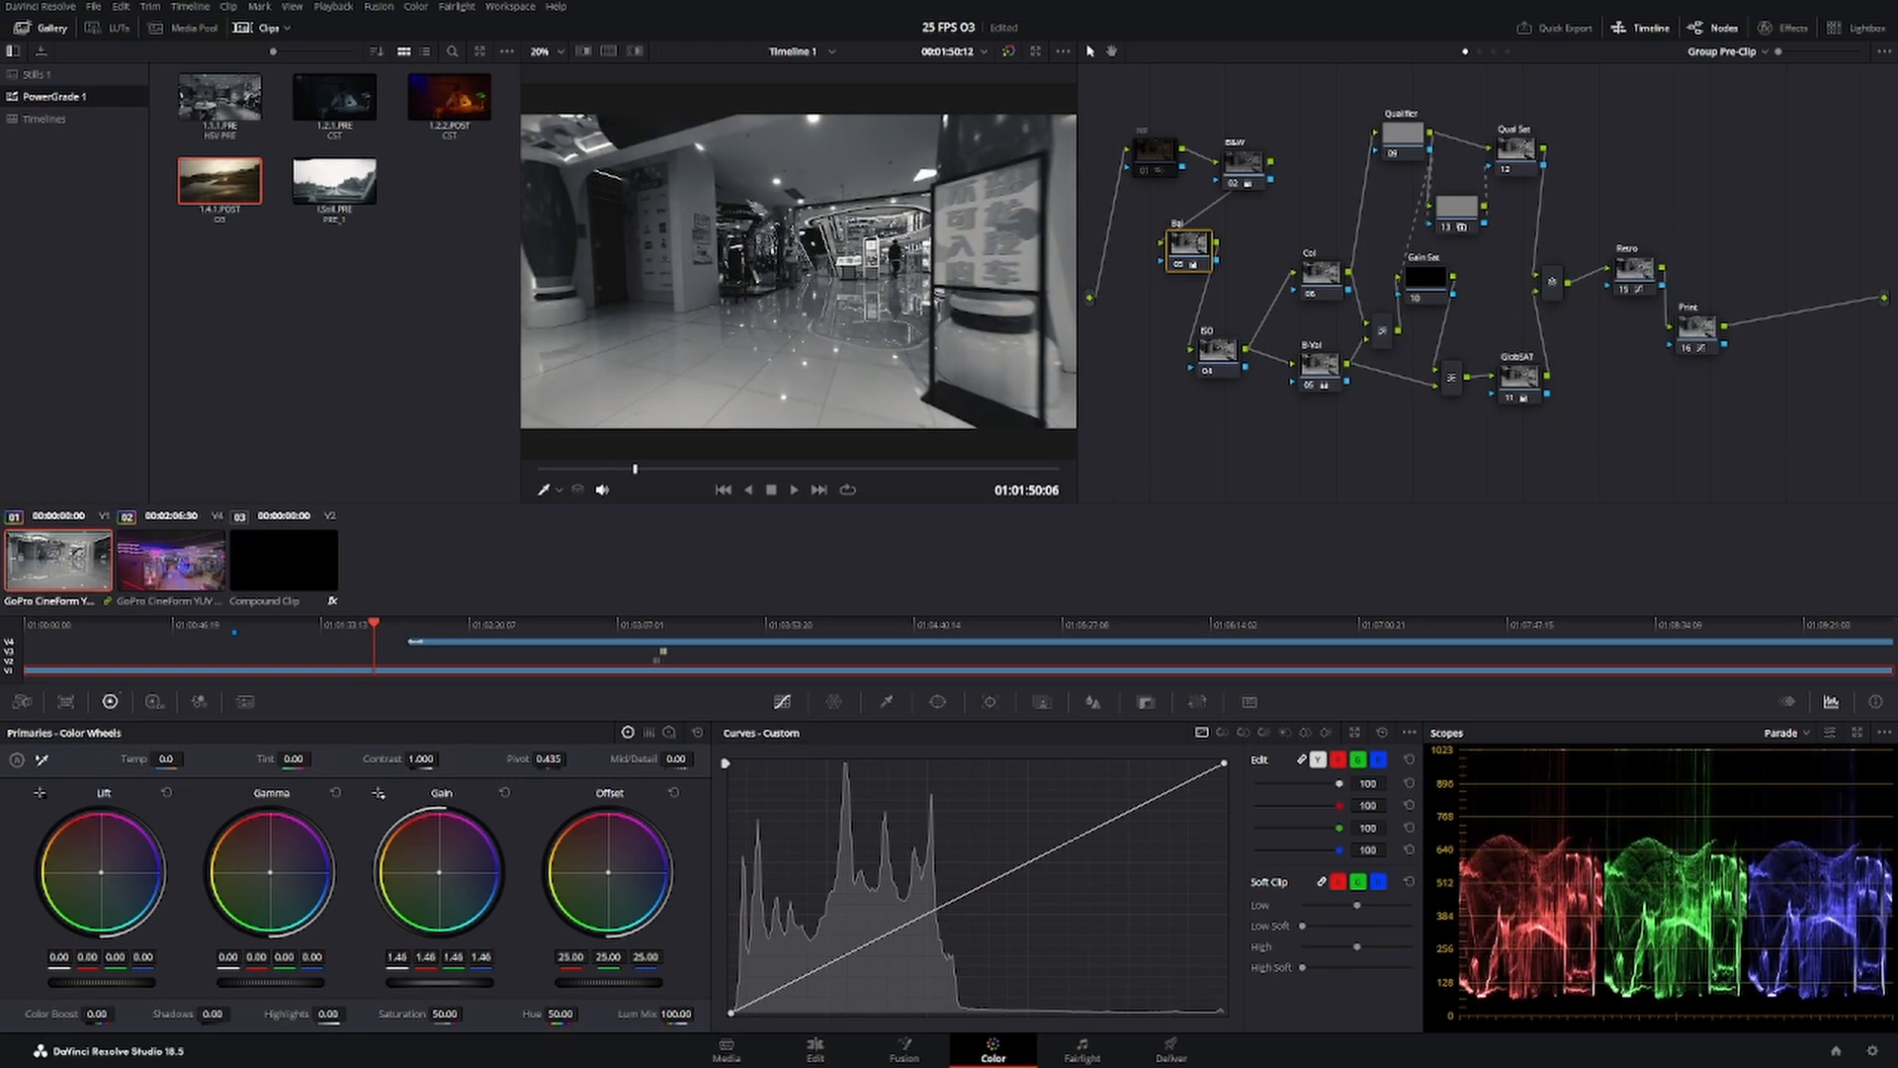
{"action": "left_click_drag", "start_coordinate": [102, 983], "coordinate": [103, 983]}
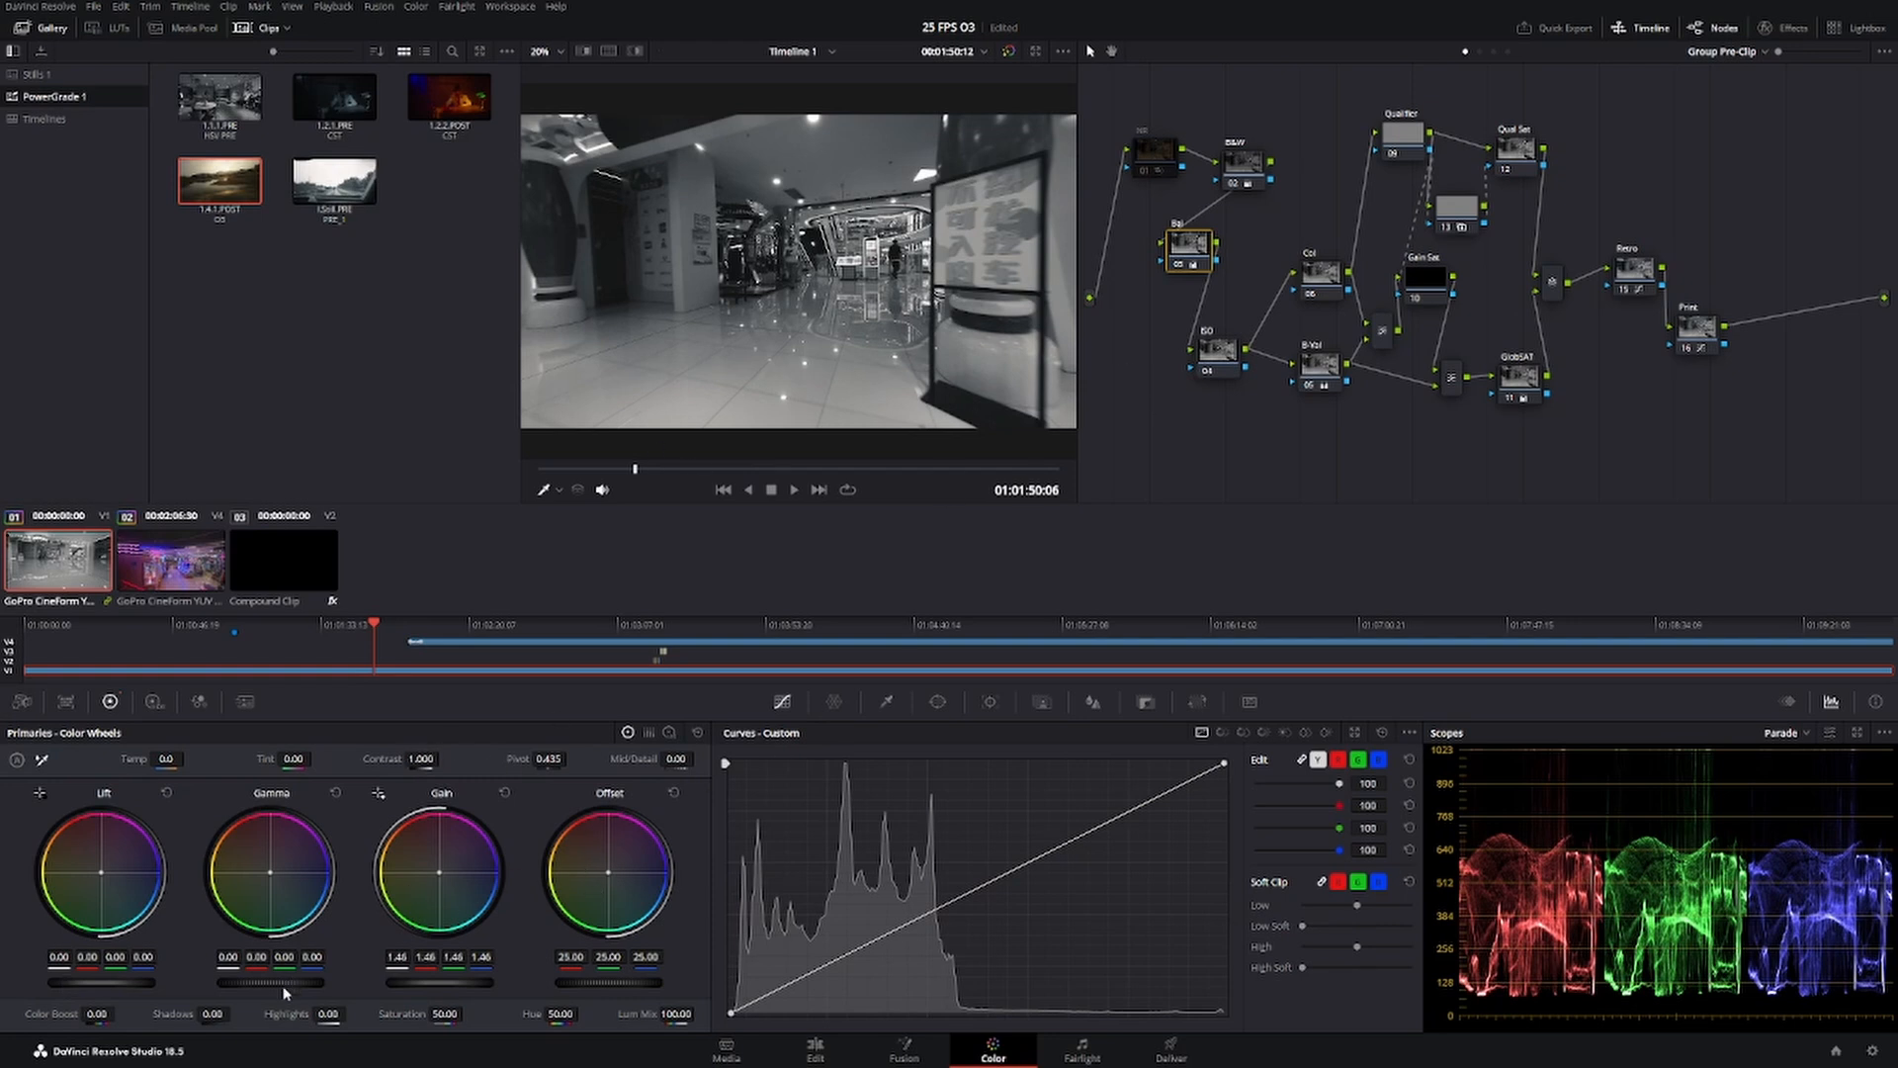
{"action": "left_click_drag", "start_coordinate": [270, 982], "coordinate": [275, 982]}
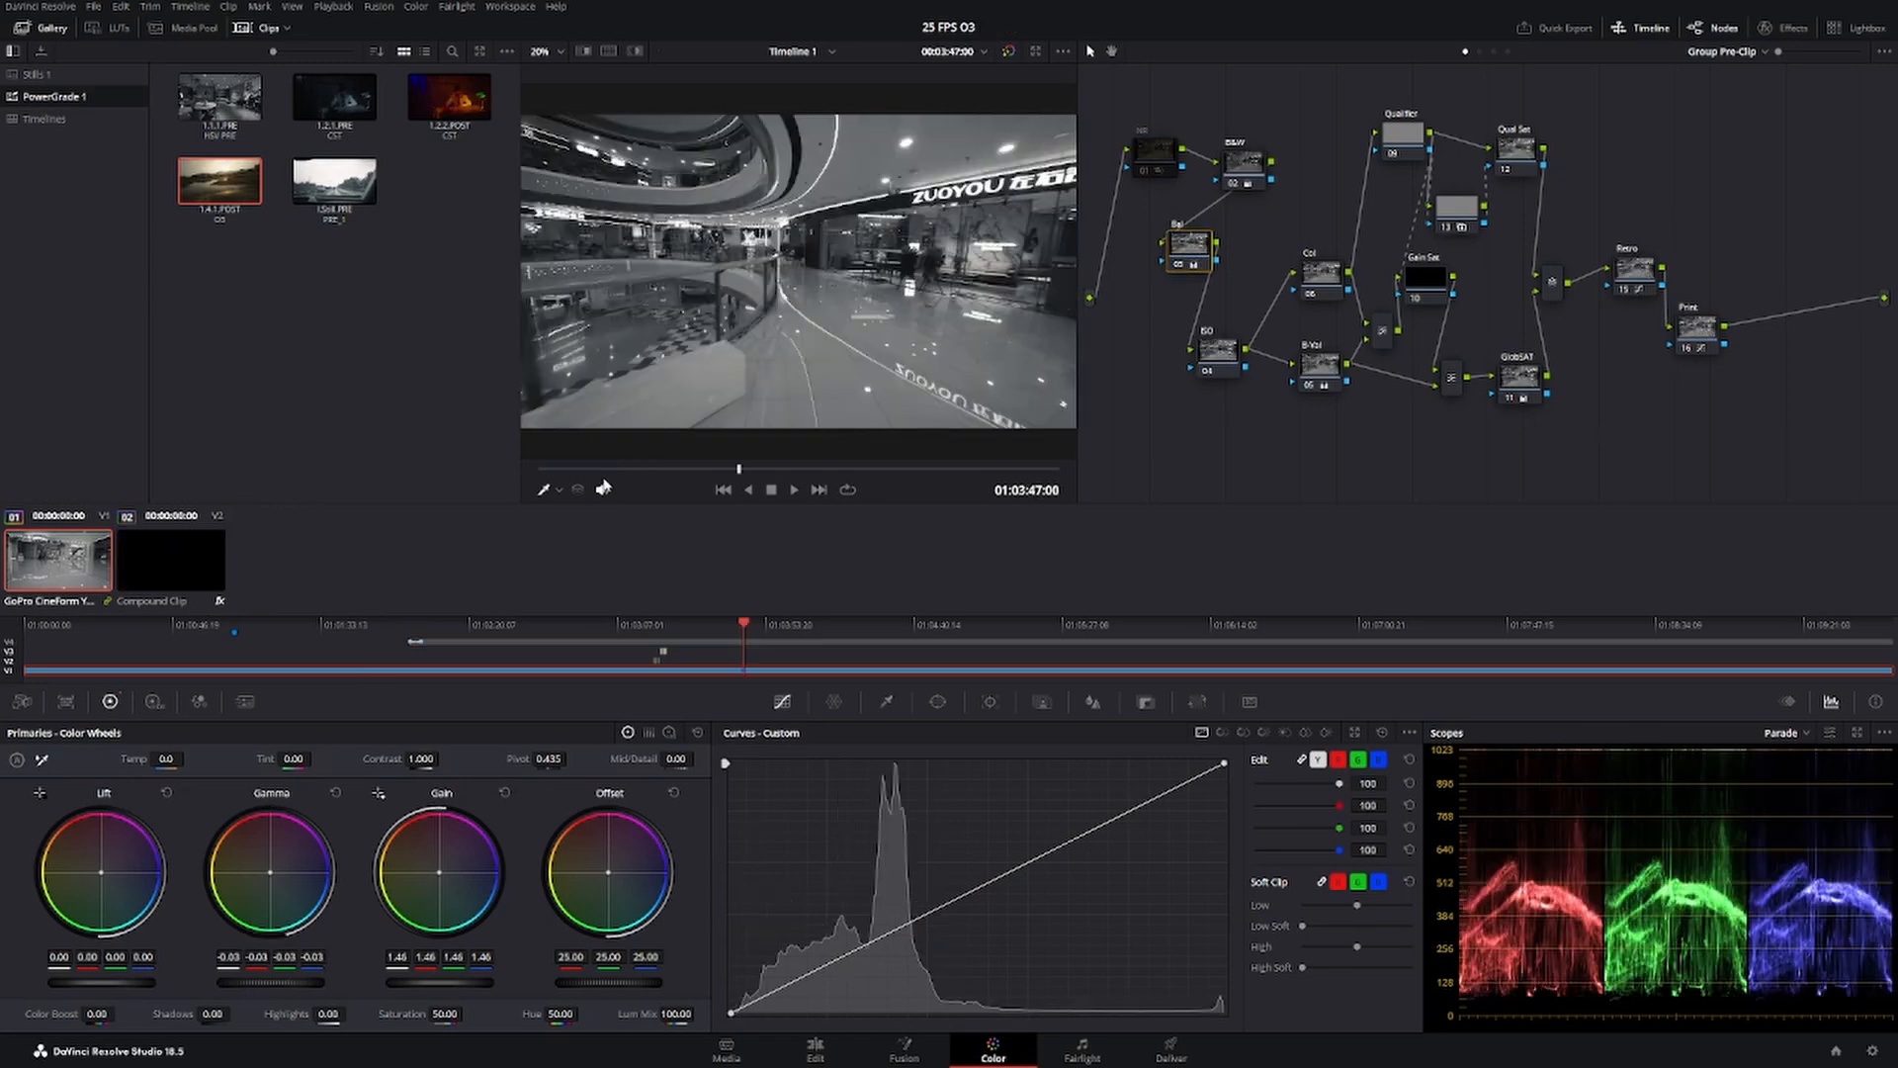
{"action": "left_click_drag", "start_coordinate": [615, 471], "coordinate": [643, 471]}
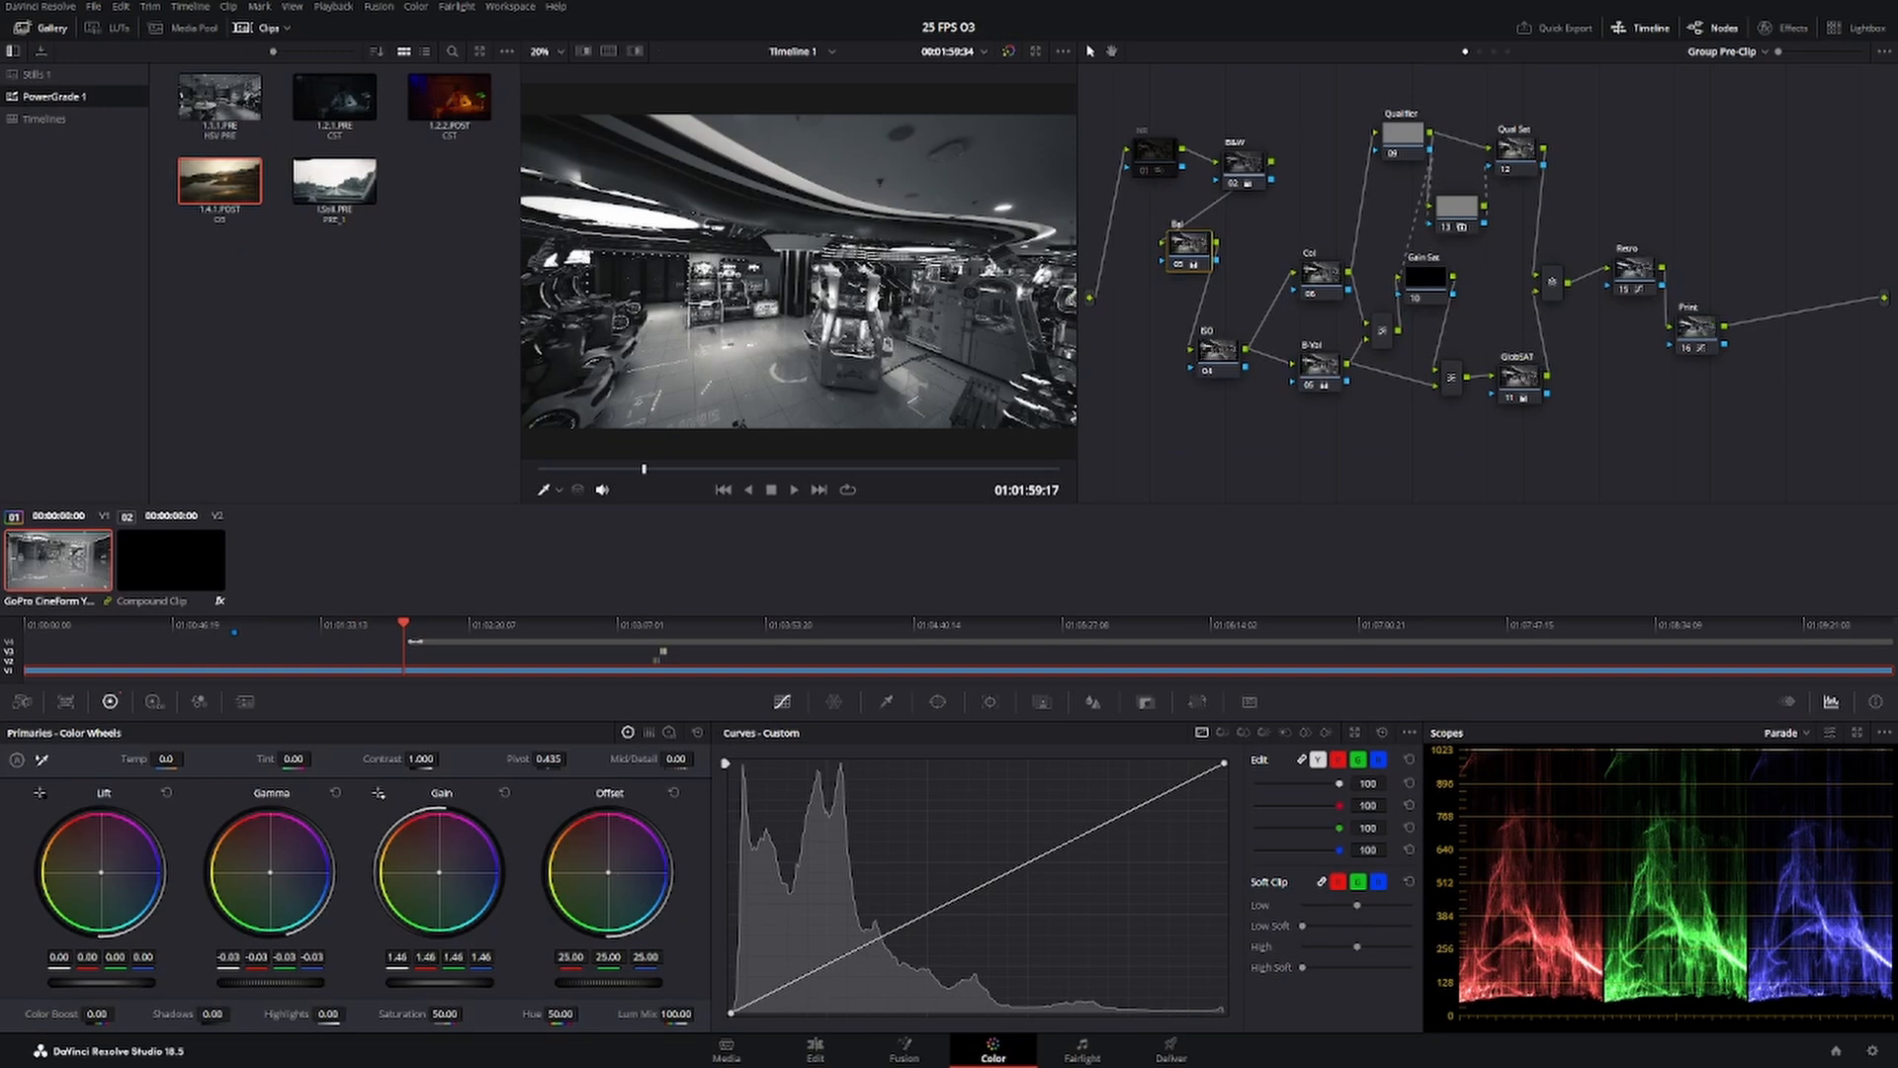
{"action": "left_click_drag", "start_coordinate": [101, 982], "coordinate": [115, 983]}
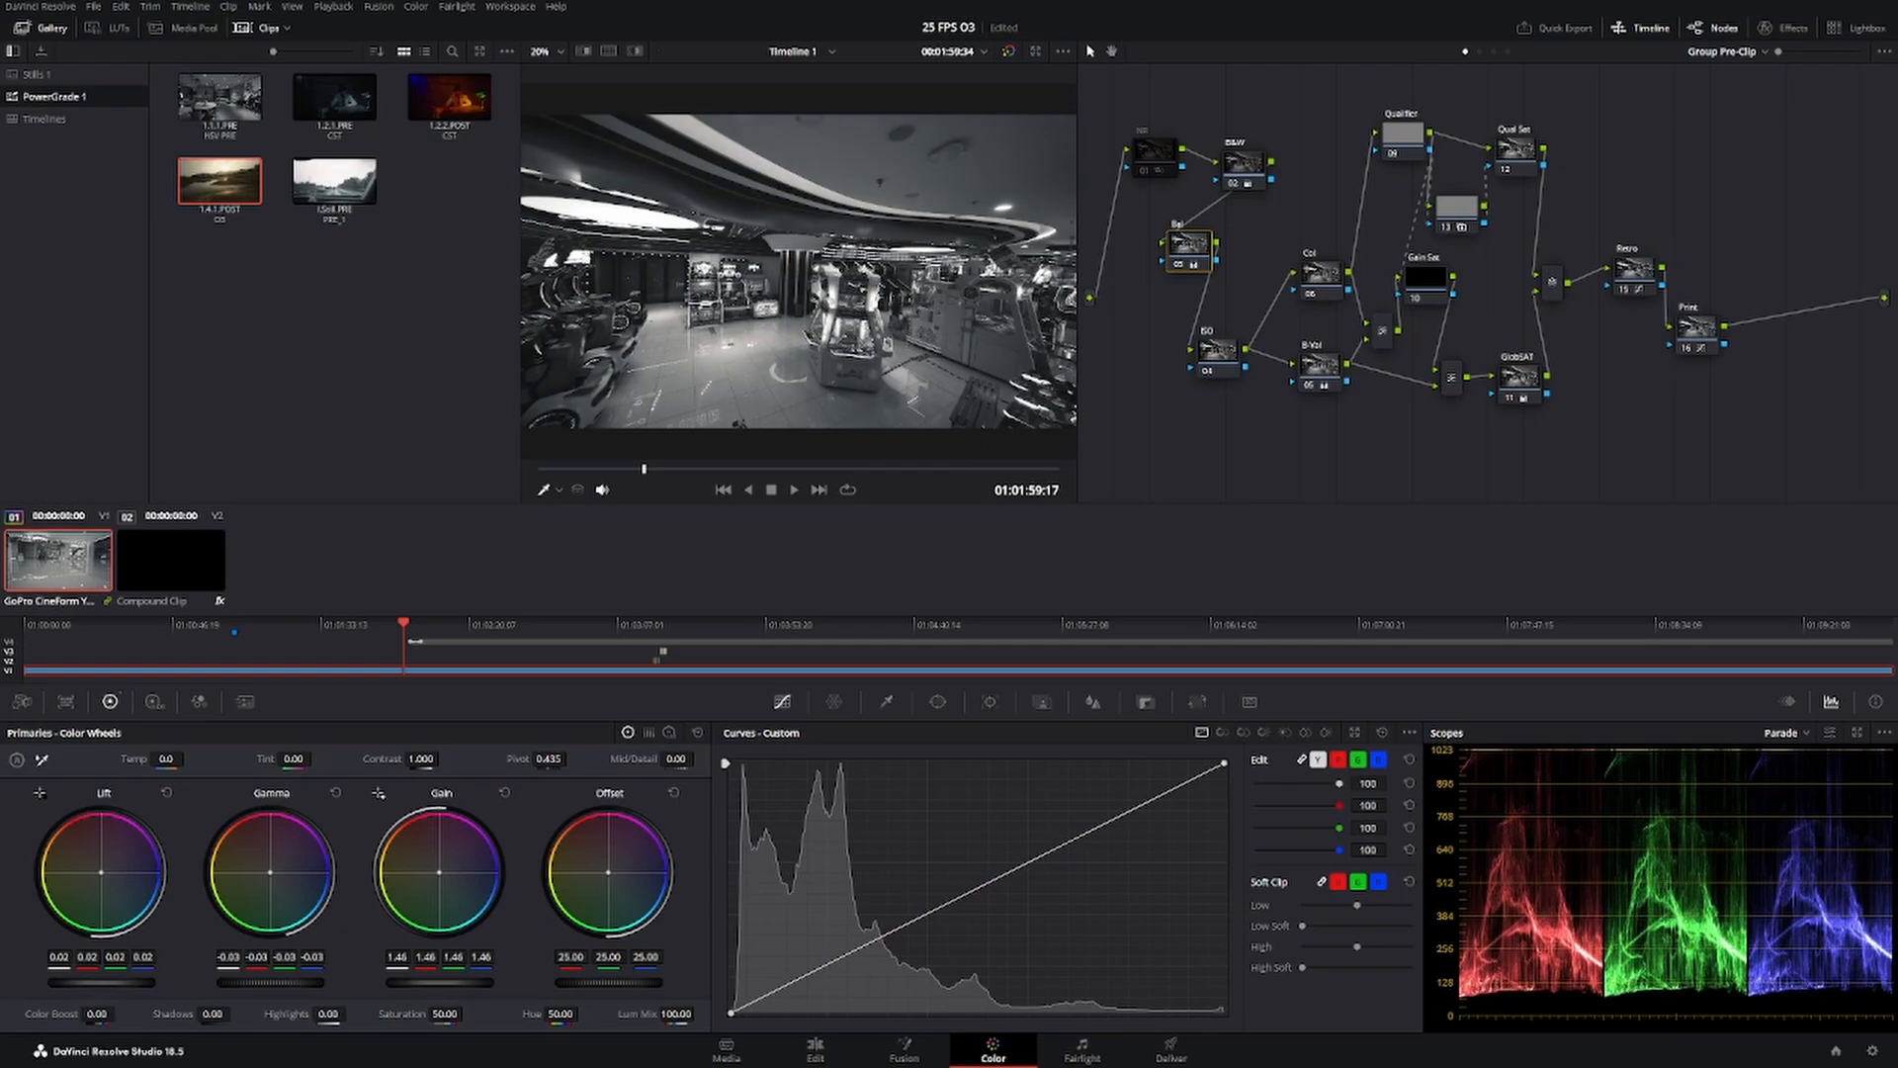
Disable the B&W node to bring back colour, using the mall atrium frame at about 01:05:33:17.
{"action": "left_click_drag", "start_coordinate": [590, 472], "coordinate": [834, 450]}
{"action": "left_click", "coordinate": [1009, 50]}
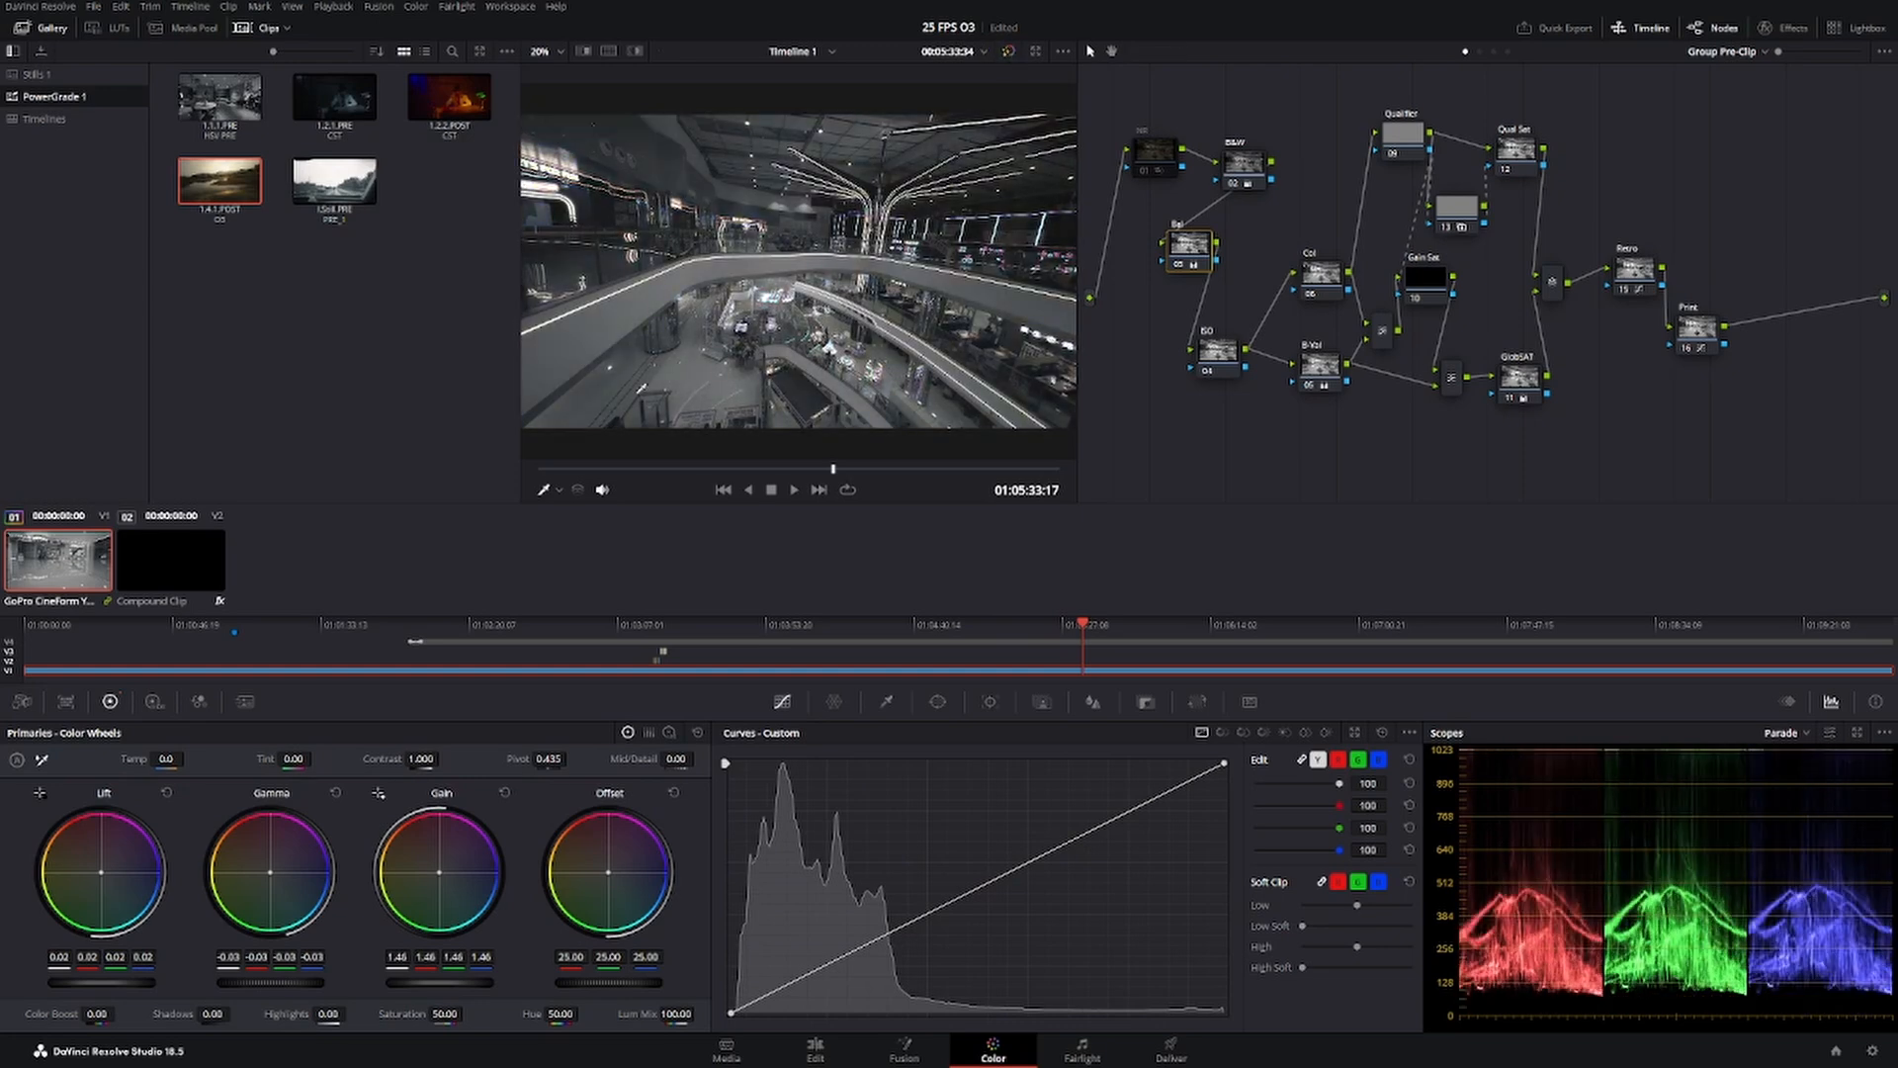
{"action": "left_click", "coordinate": [1230, 186]}
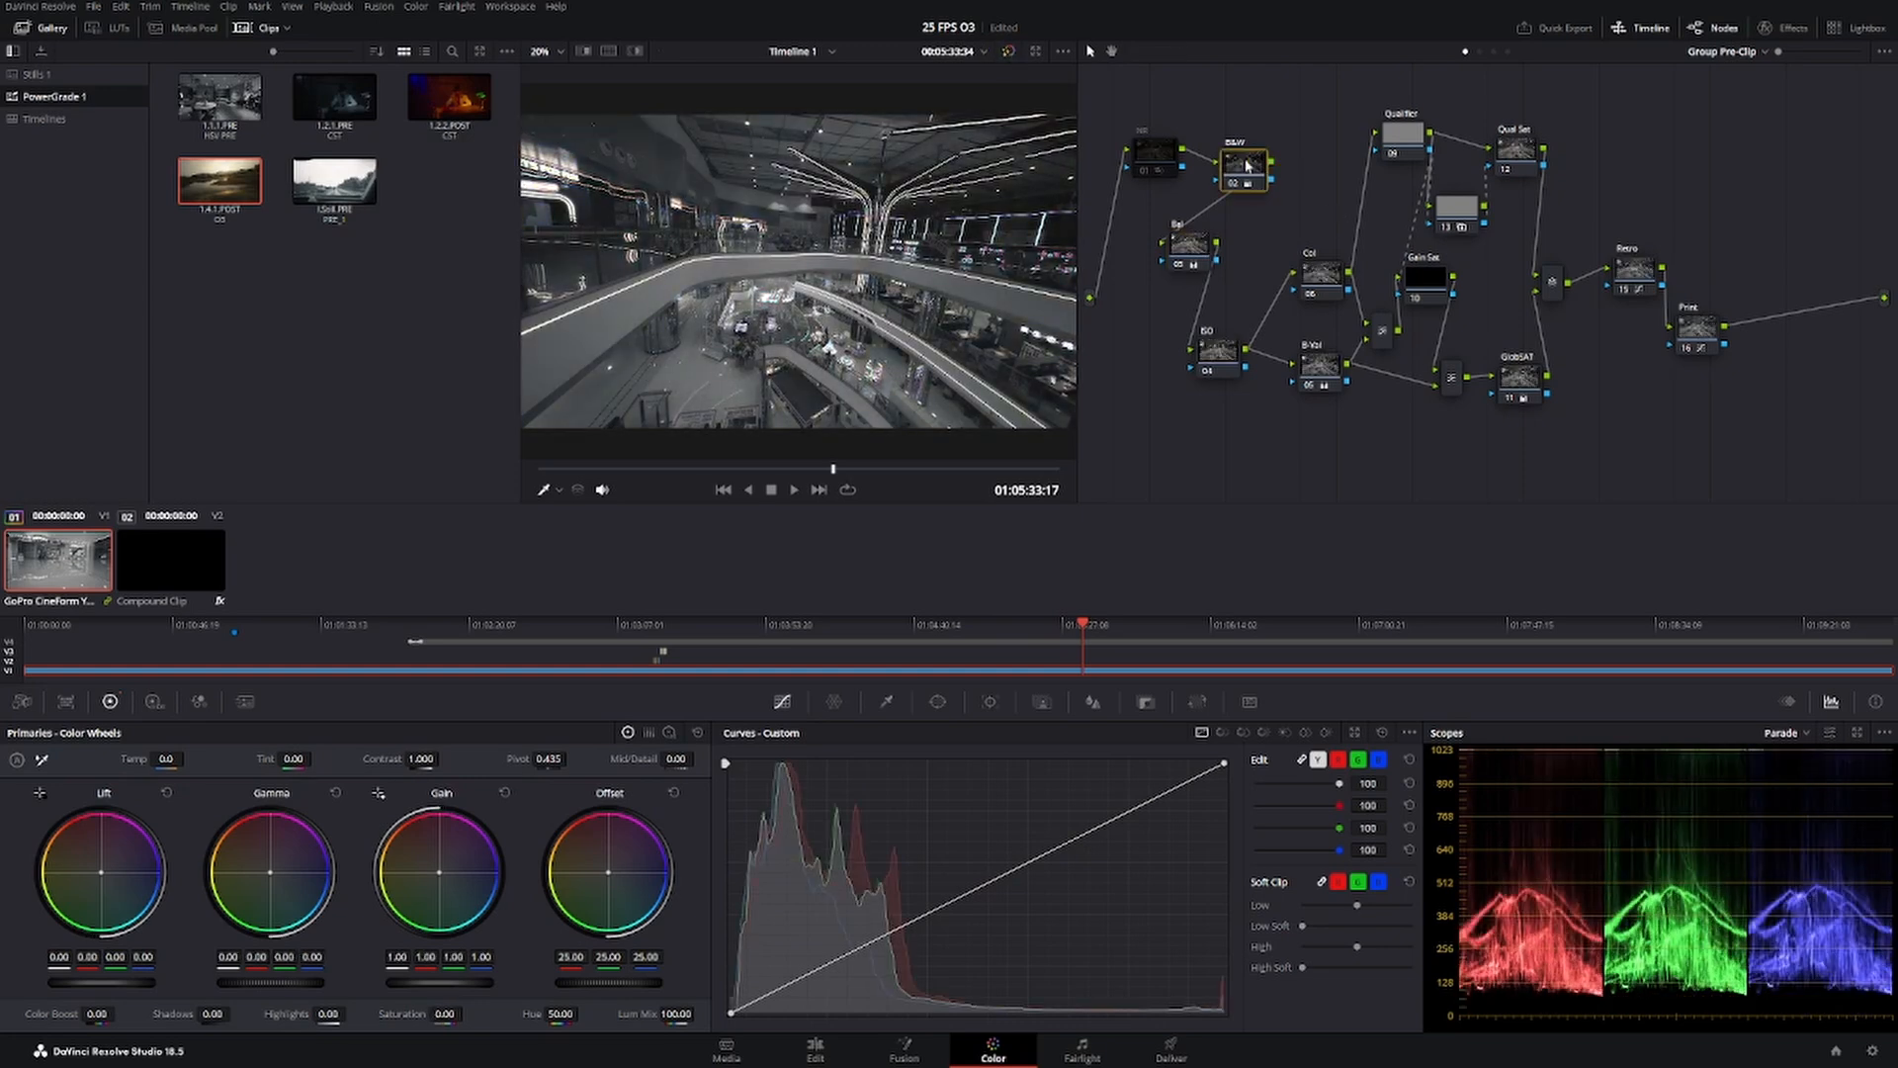
{"action": "key", "text": "ctrl+d"}
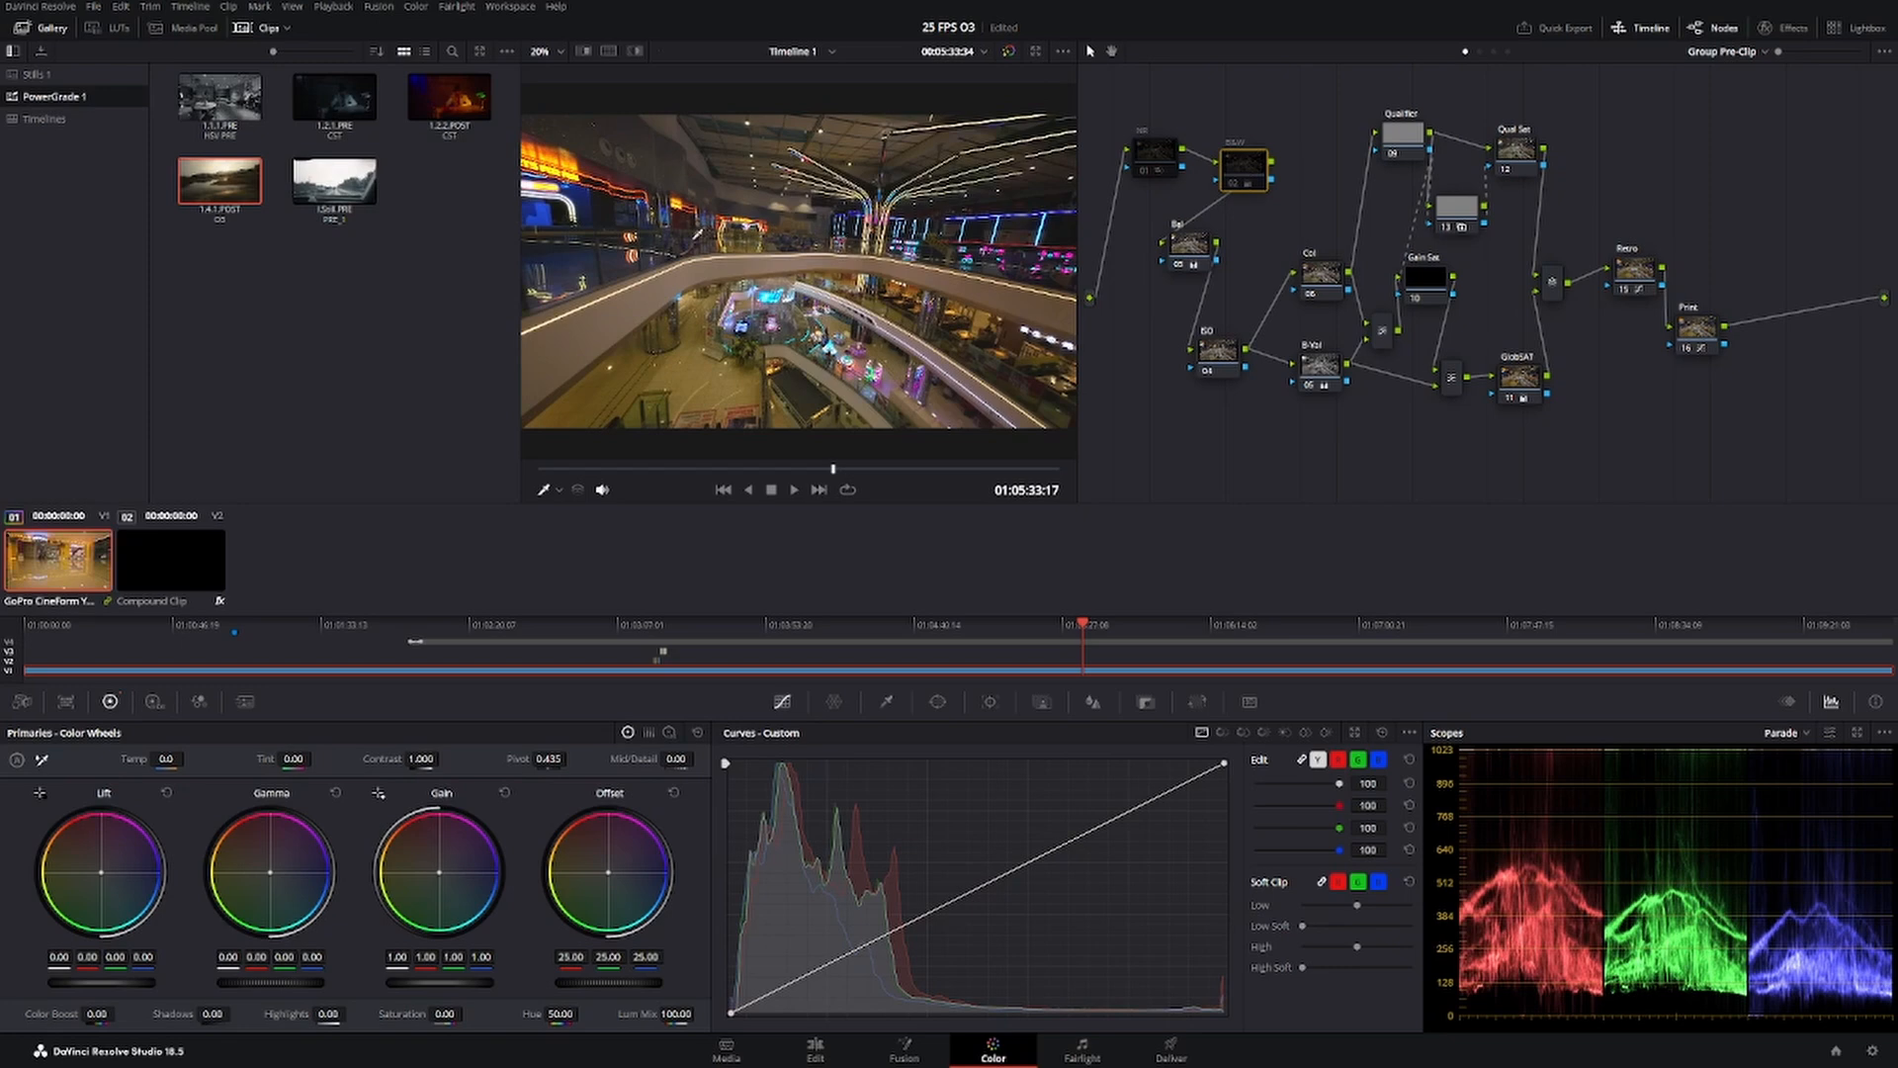
Compare the atrium frame with and without the grade by repeatedly toggling the grade bypass.
{"action": "left_click", "coordinate": [1010, 52]}
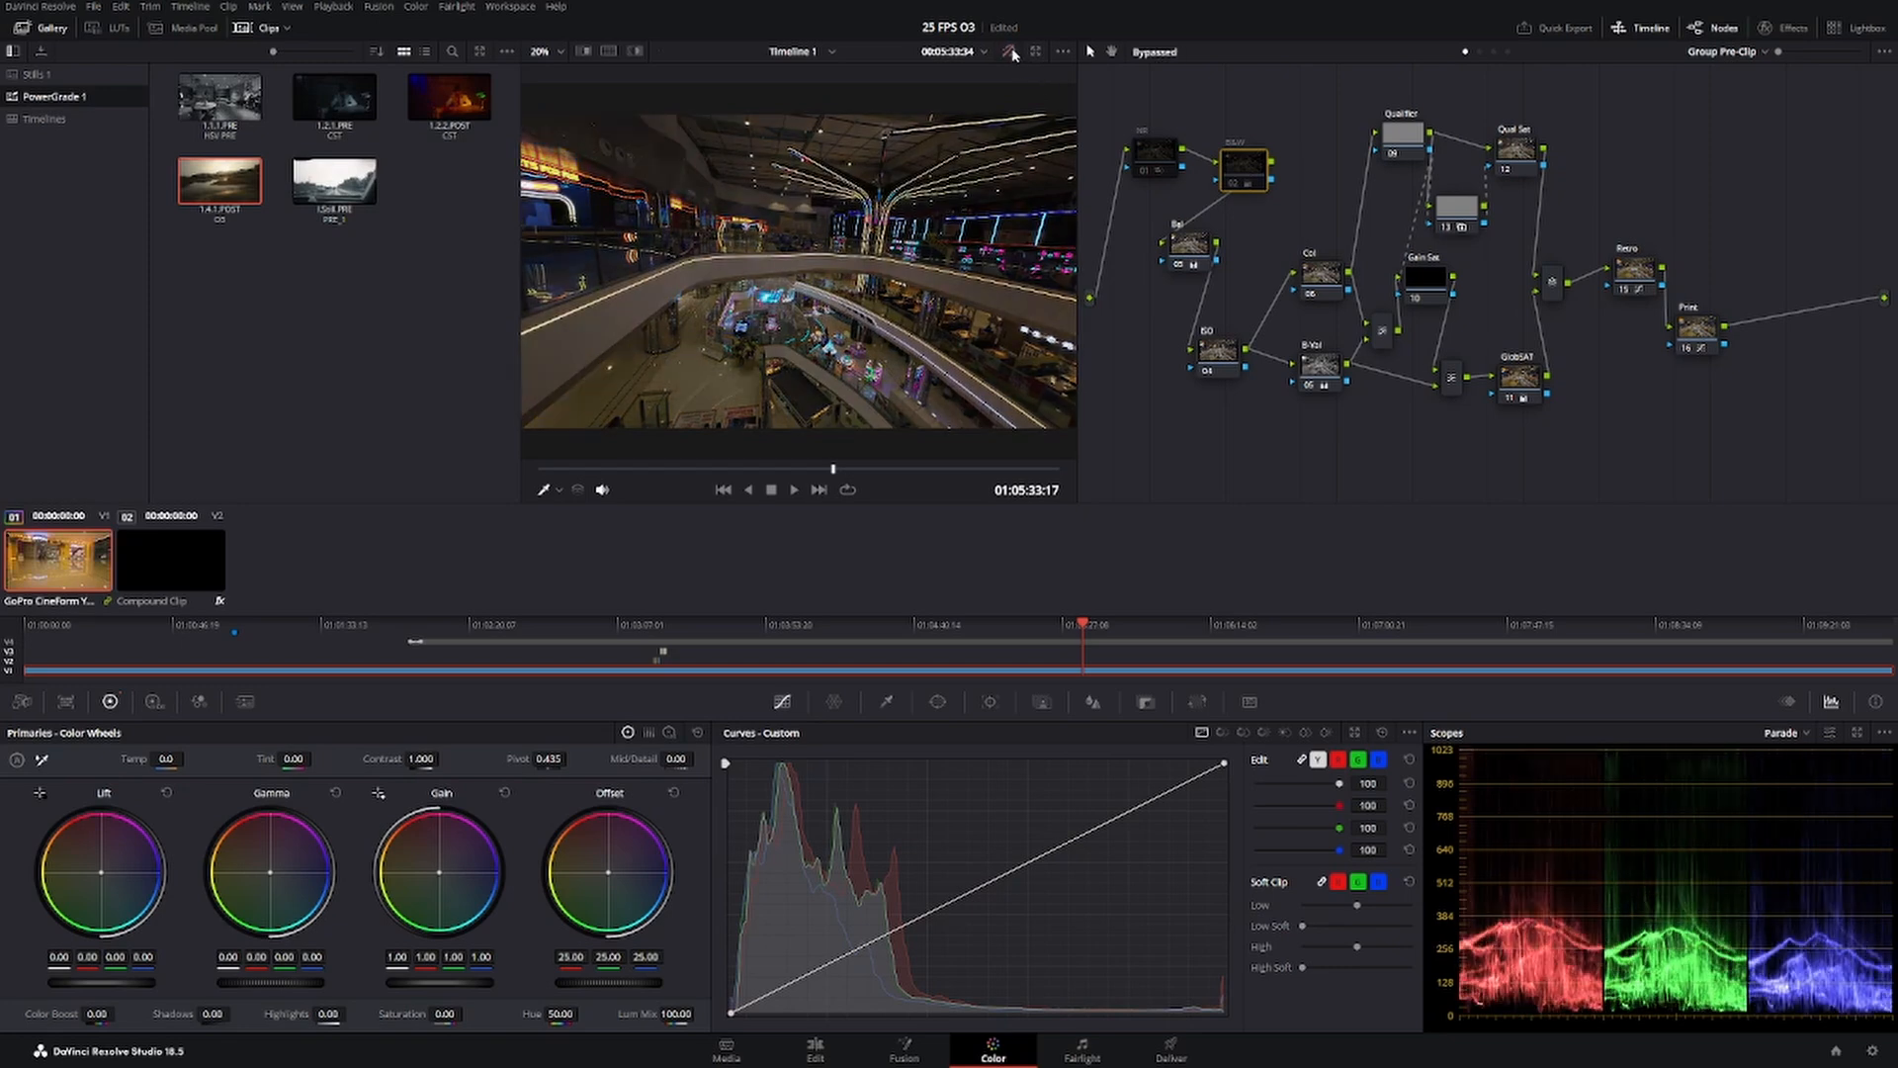
{"action": "left_click", "coordinate": [1010, 52]}
{"action": "left_click", "coordinate": [1011, 52]}
{"action": "left_click", "coordinate": [1010, 53]}
{"action": "left_click", "coordinate": [1010, 53]}
{"action": "left_click", "coordinate": [1010, 52]}
{"action": "left_click", "coordinate": [1011, 53]}
{"action": "left_click", "coordinate": [1010, 52]}
White-balance the Bal node by sampling the white mattress in the furniture showroom frame at about 01:01:16:01.
{"action": "left_click", "coordinate": [636, 470]}
{"action": "left_click_drag", "start_coordinate": [636, 476], "coordinate": [607, 484]}
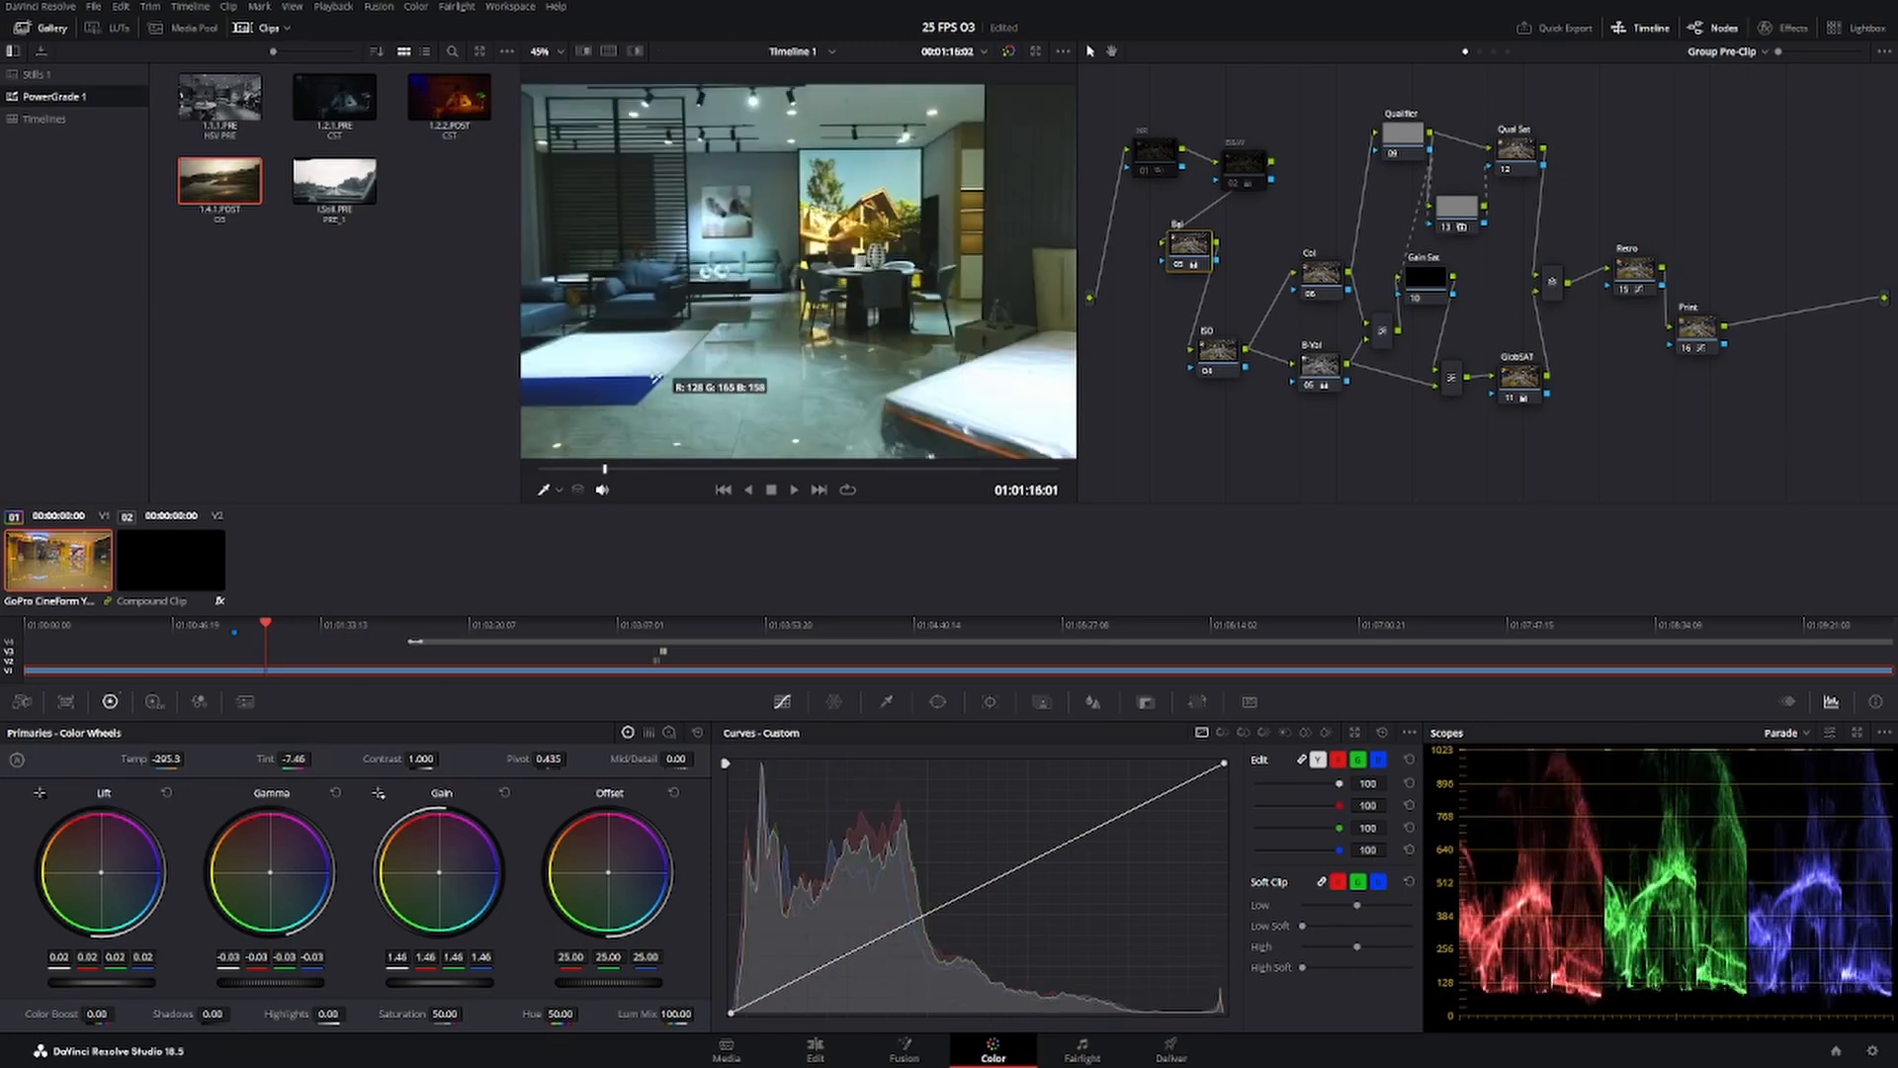
{"action": "left_click", "coordinate": [599, 364]}
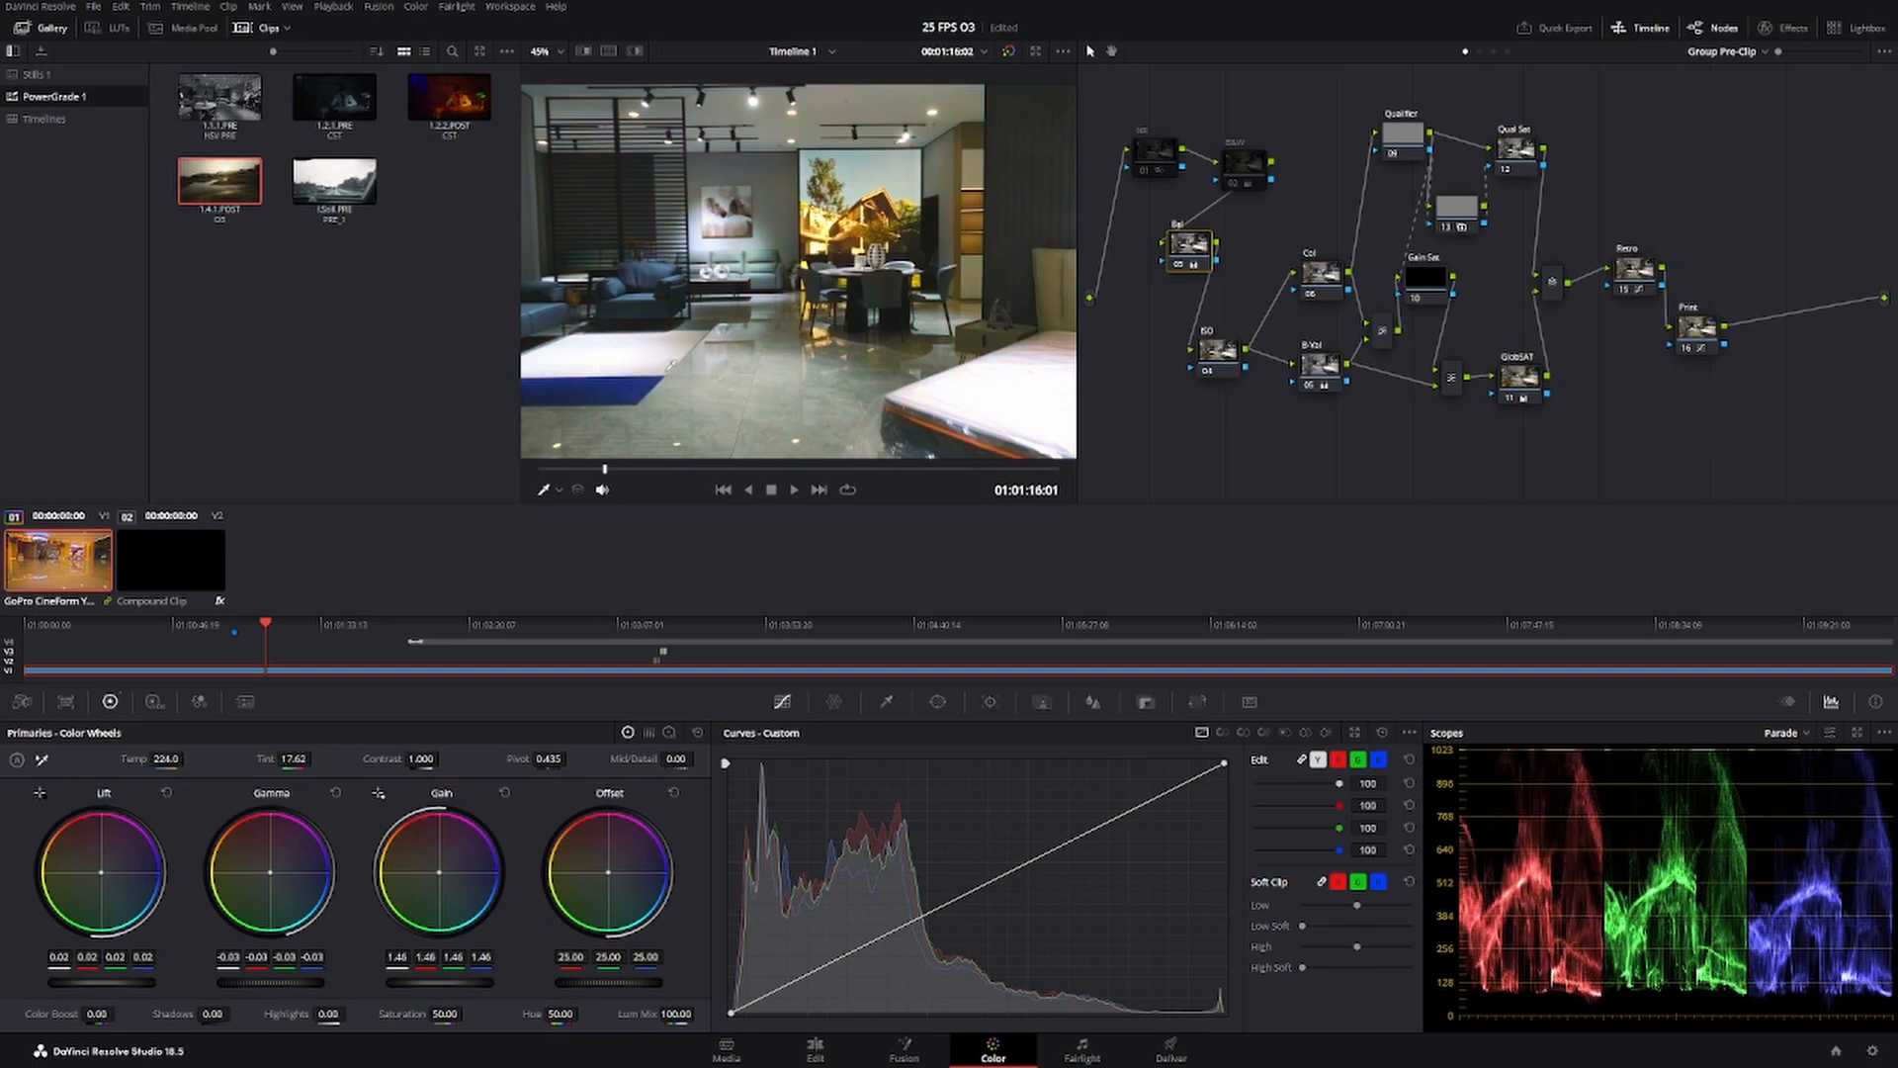
{"action": "left_click_drag", "start_coordinate": [599, 467], "coordinate": [613, 468]}
Move the ISO node away from the tree's centre and stack the Col and B-Val nodes close beside it.
{"action": "left_click_drag", "start_coordinate": [1225, 358], "coordinate": [1175, 358]}
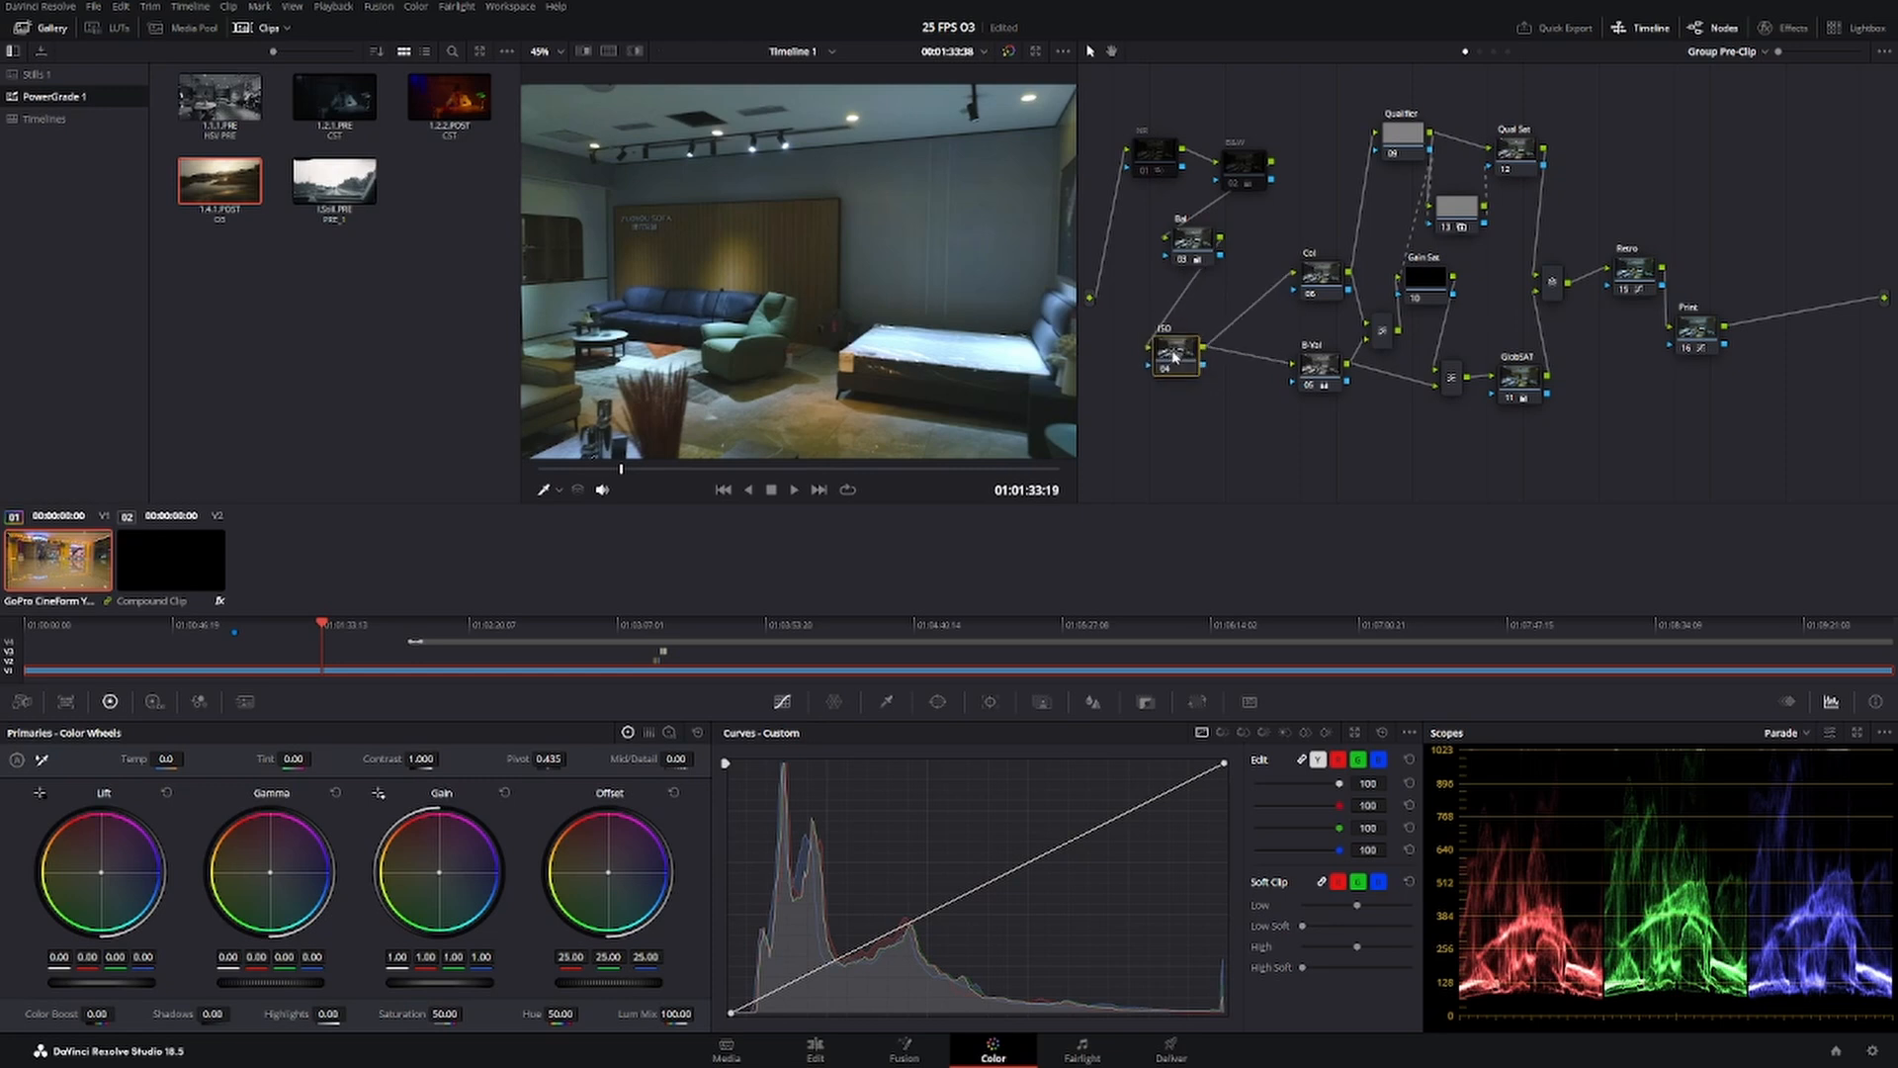
{"action": "left_click_drag", "start_coordinate": [1319, 287], "coordinate": [1231, 311]}
{"action": "left_click_drag", "start_coordinate": [1328, 372], "coordinate": [1254, 313]}
{"action": "left_click", "coordinate": [1241, 377]}
{"action": "left_click_drag", "start_coordinate": [1242, 383], "coordinate": [1240, 409]}
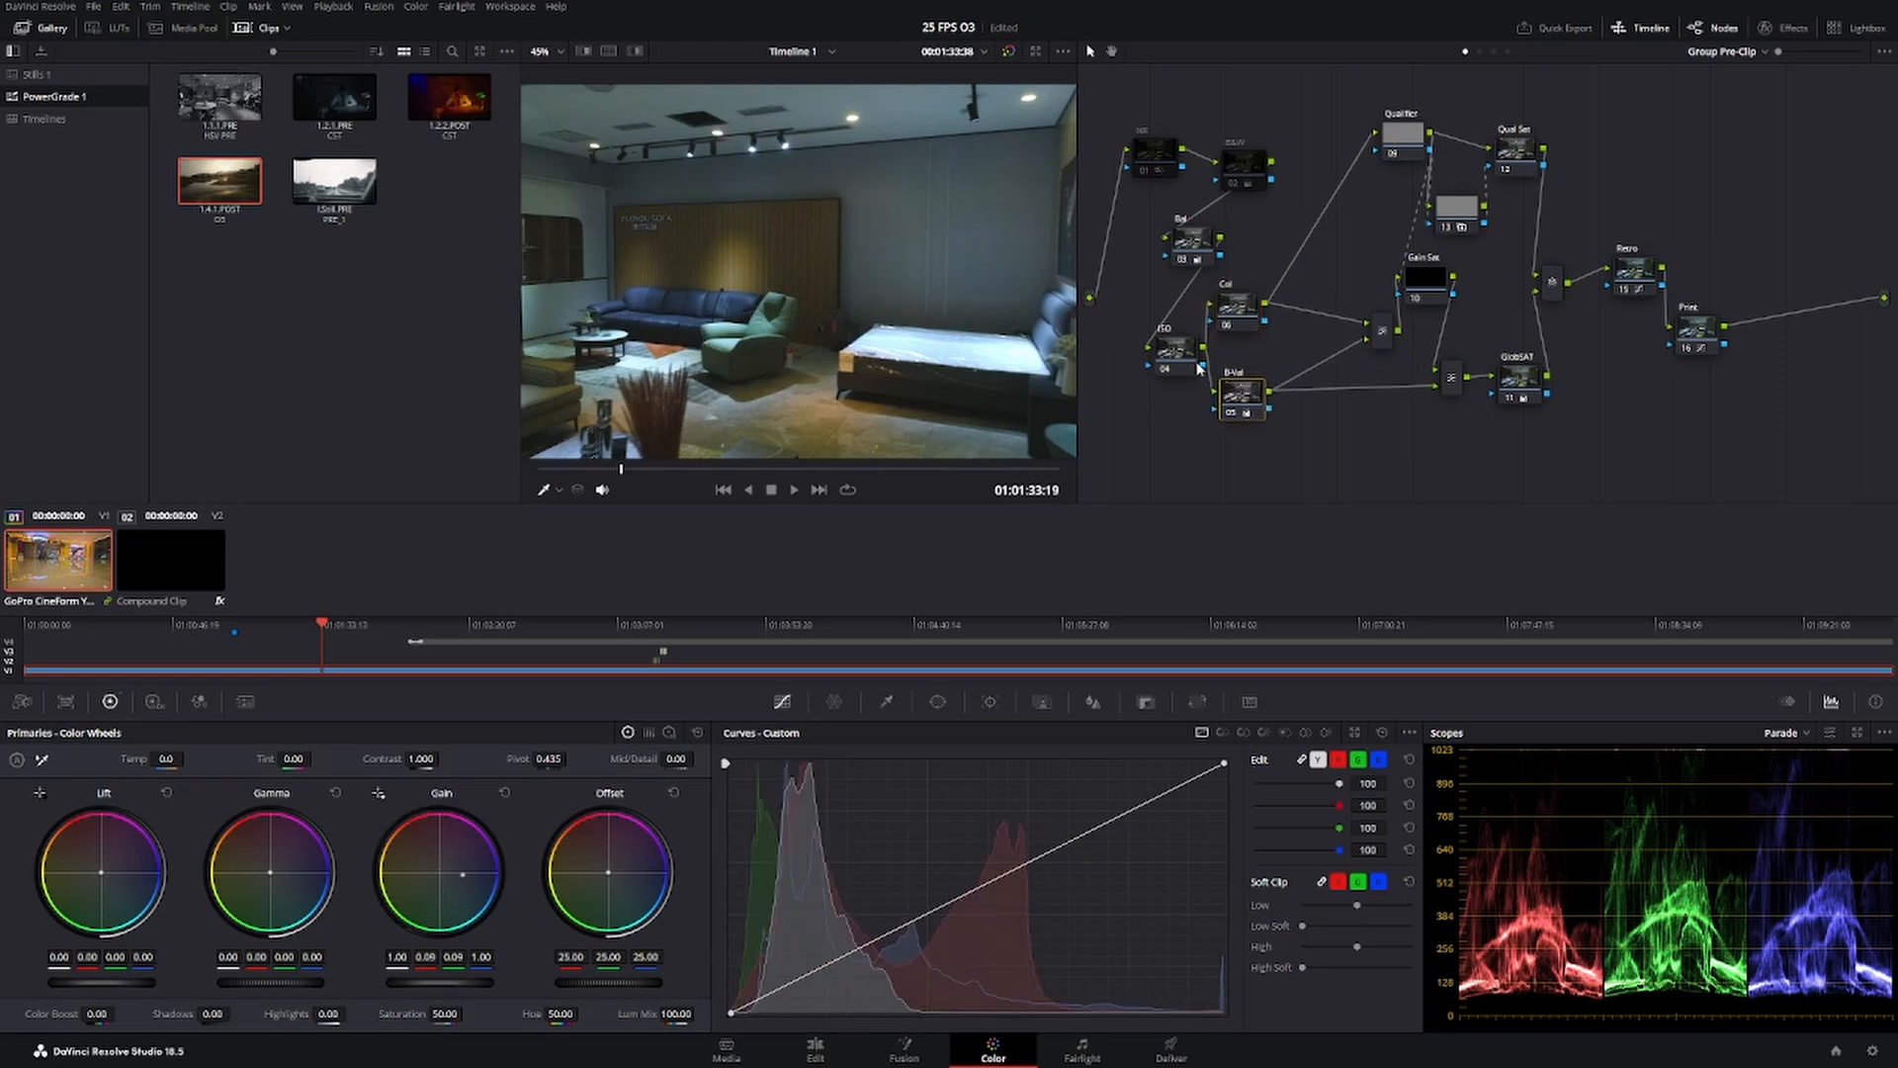
Lower the ISO, Col and B-Val cluster in the node tree and bring the Gain Sat node and mixer closer.
{"action": "left_click_drag", "start_coordinate": [1179, 358], "coordinate": [1176, 368]}
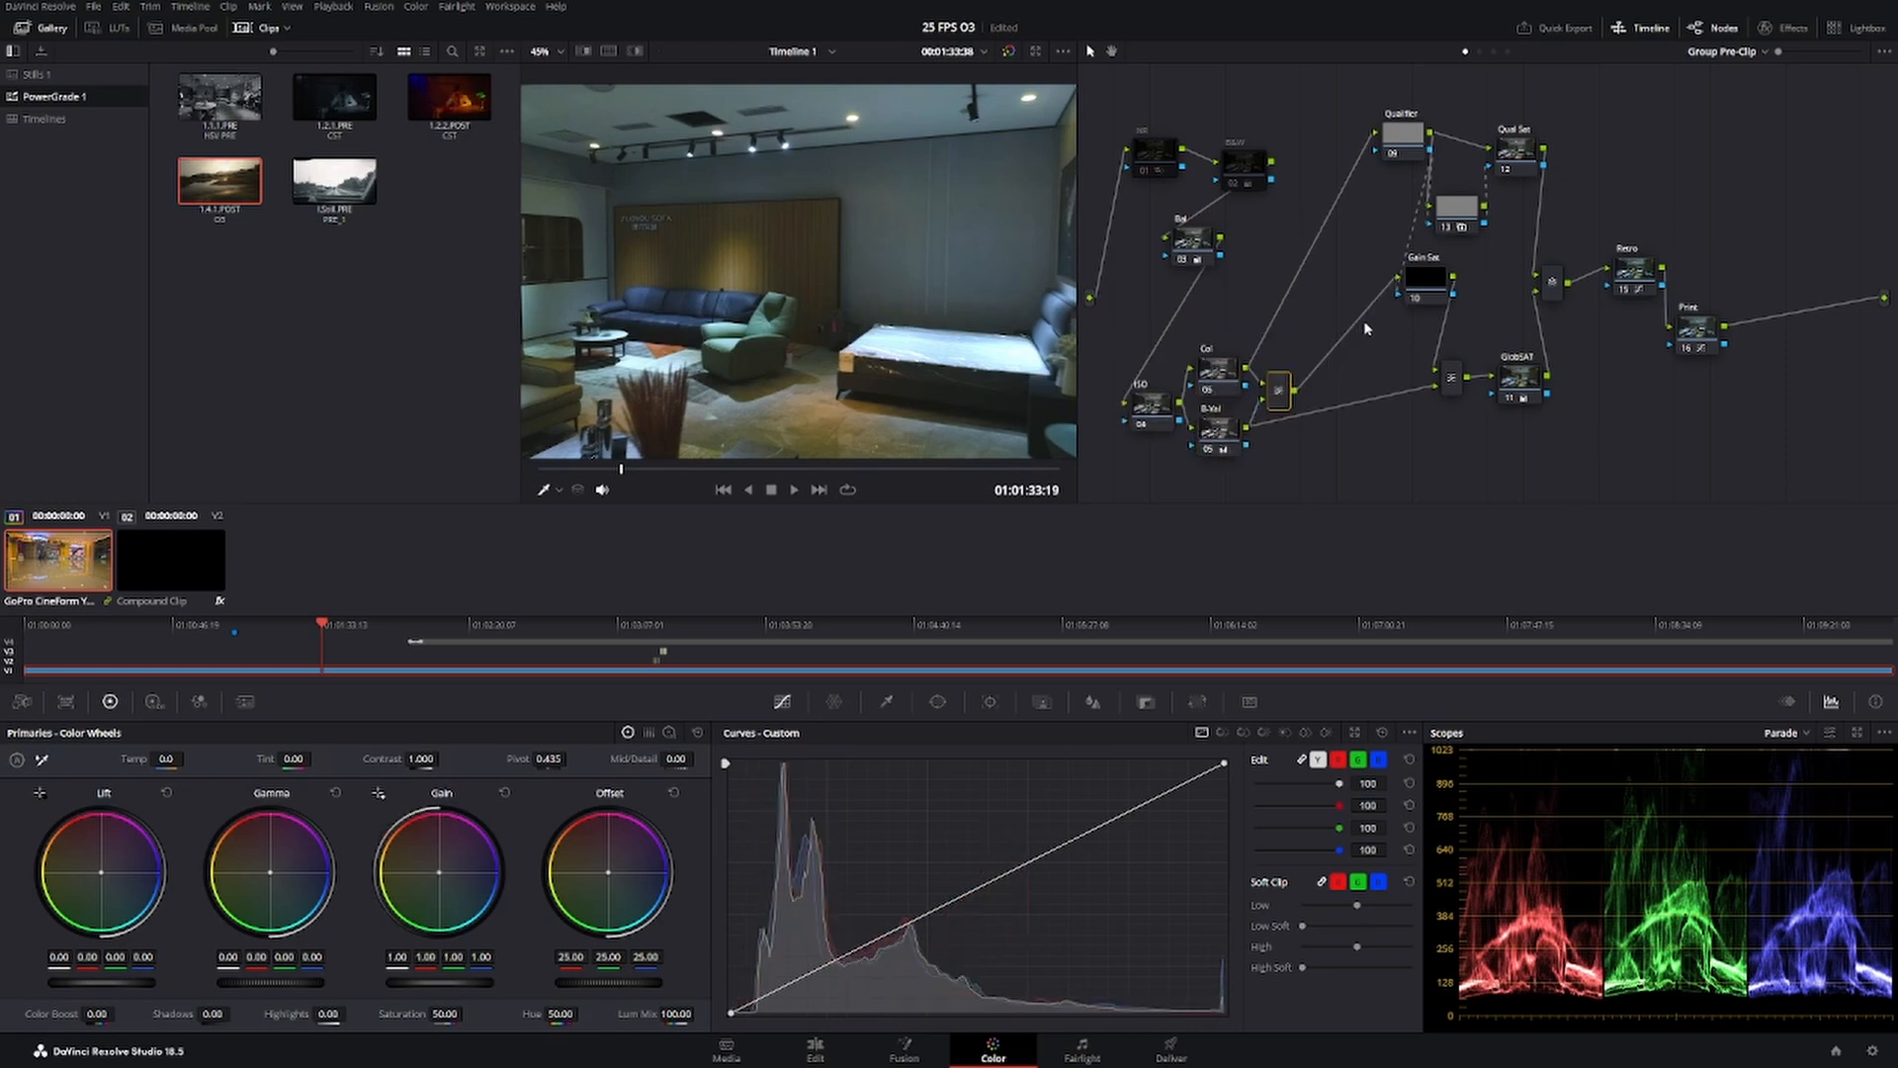
{"action": "left_click_drag", "start_coordinate": [1418, 280], "coordinate": [1367, 302]}
{"action": "left_click_drag", "start_coordinate": [1271, 397], "coordinate": [1244, 328]}
{"action": "left_click", "coordinate": [1244, 423]}
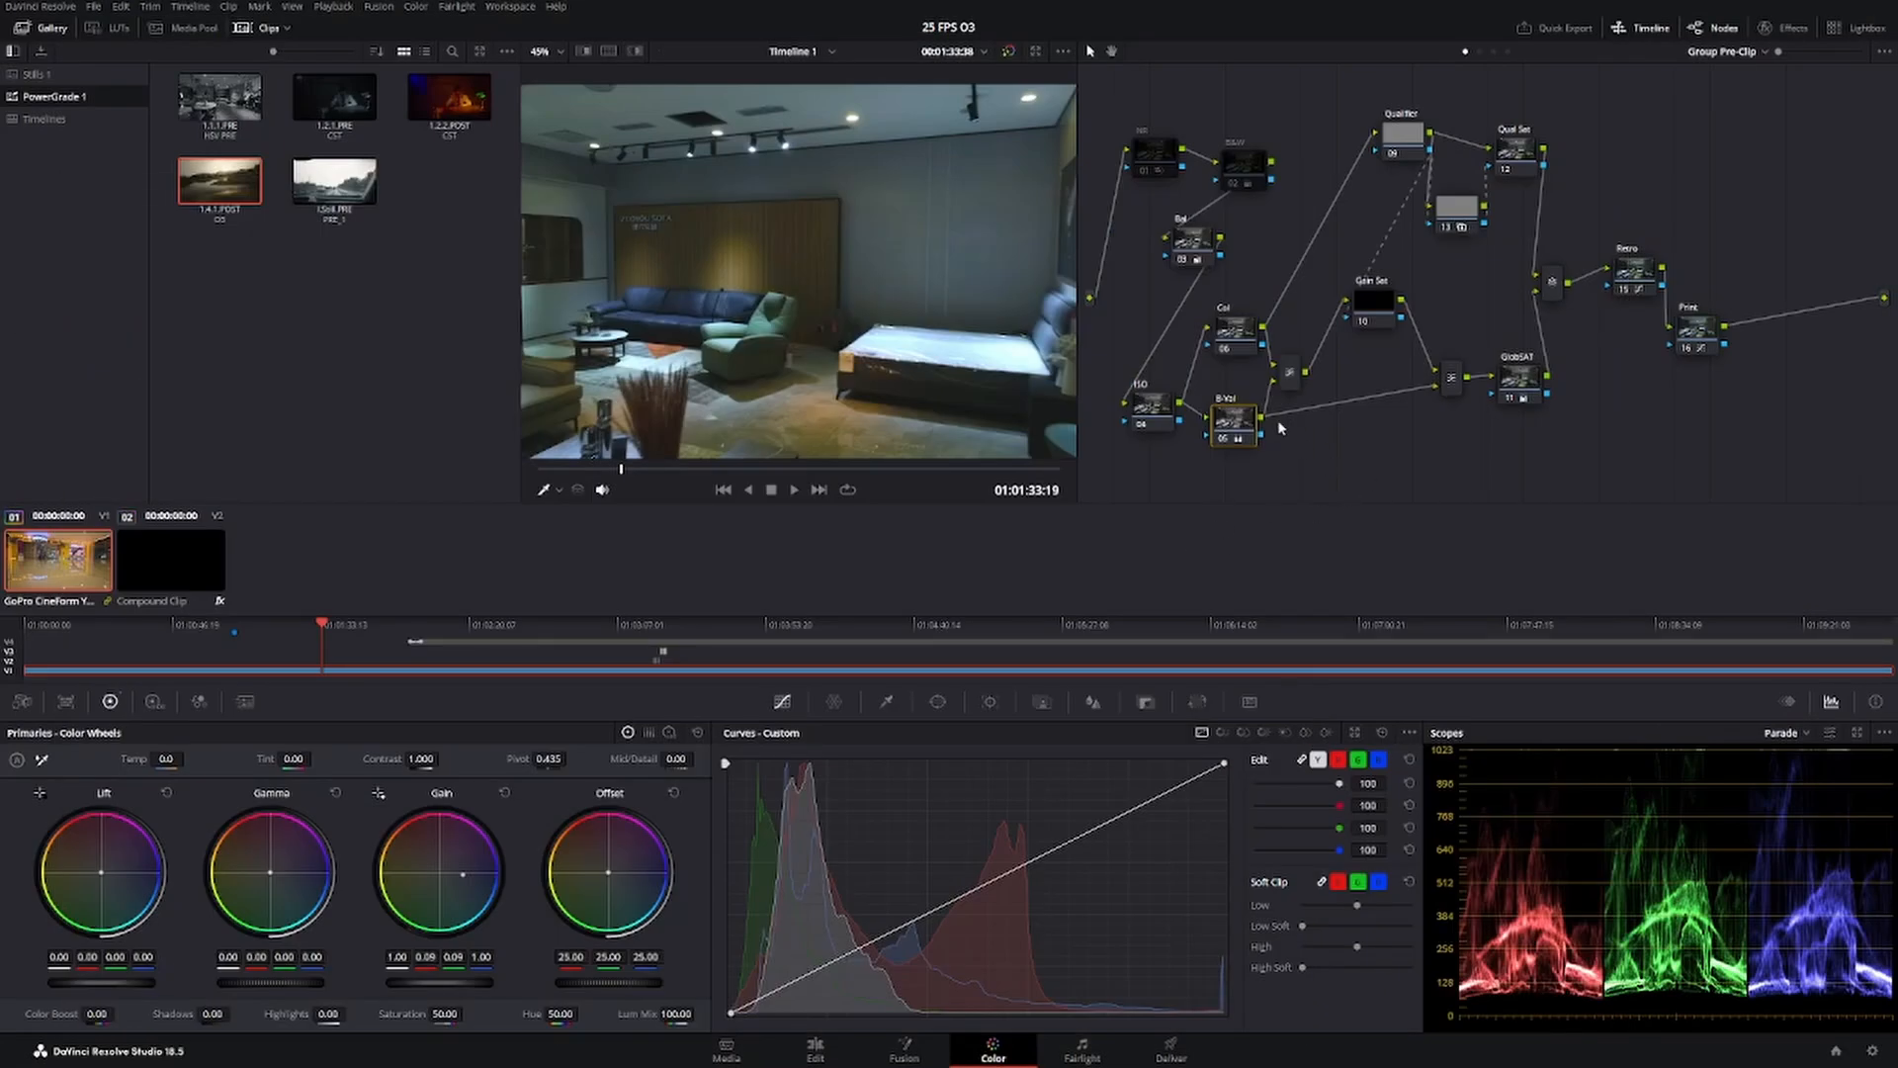
{"action": "left_click_drag", "start_coordinate": [1239, 338], "coordinate": [1233, 358]}
{"action": "left_click_drag", "start_coordinate": [1235, 424], "coordinate": [1238, 413]}
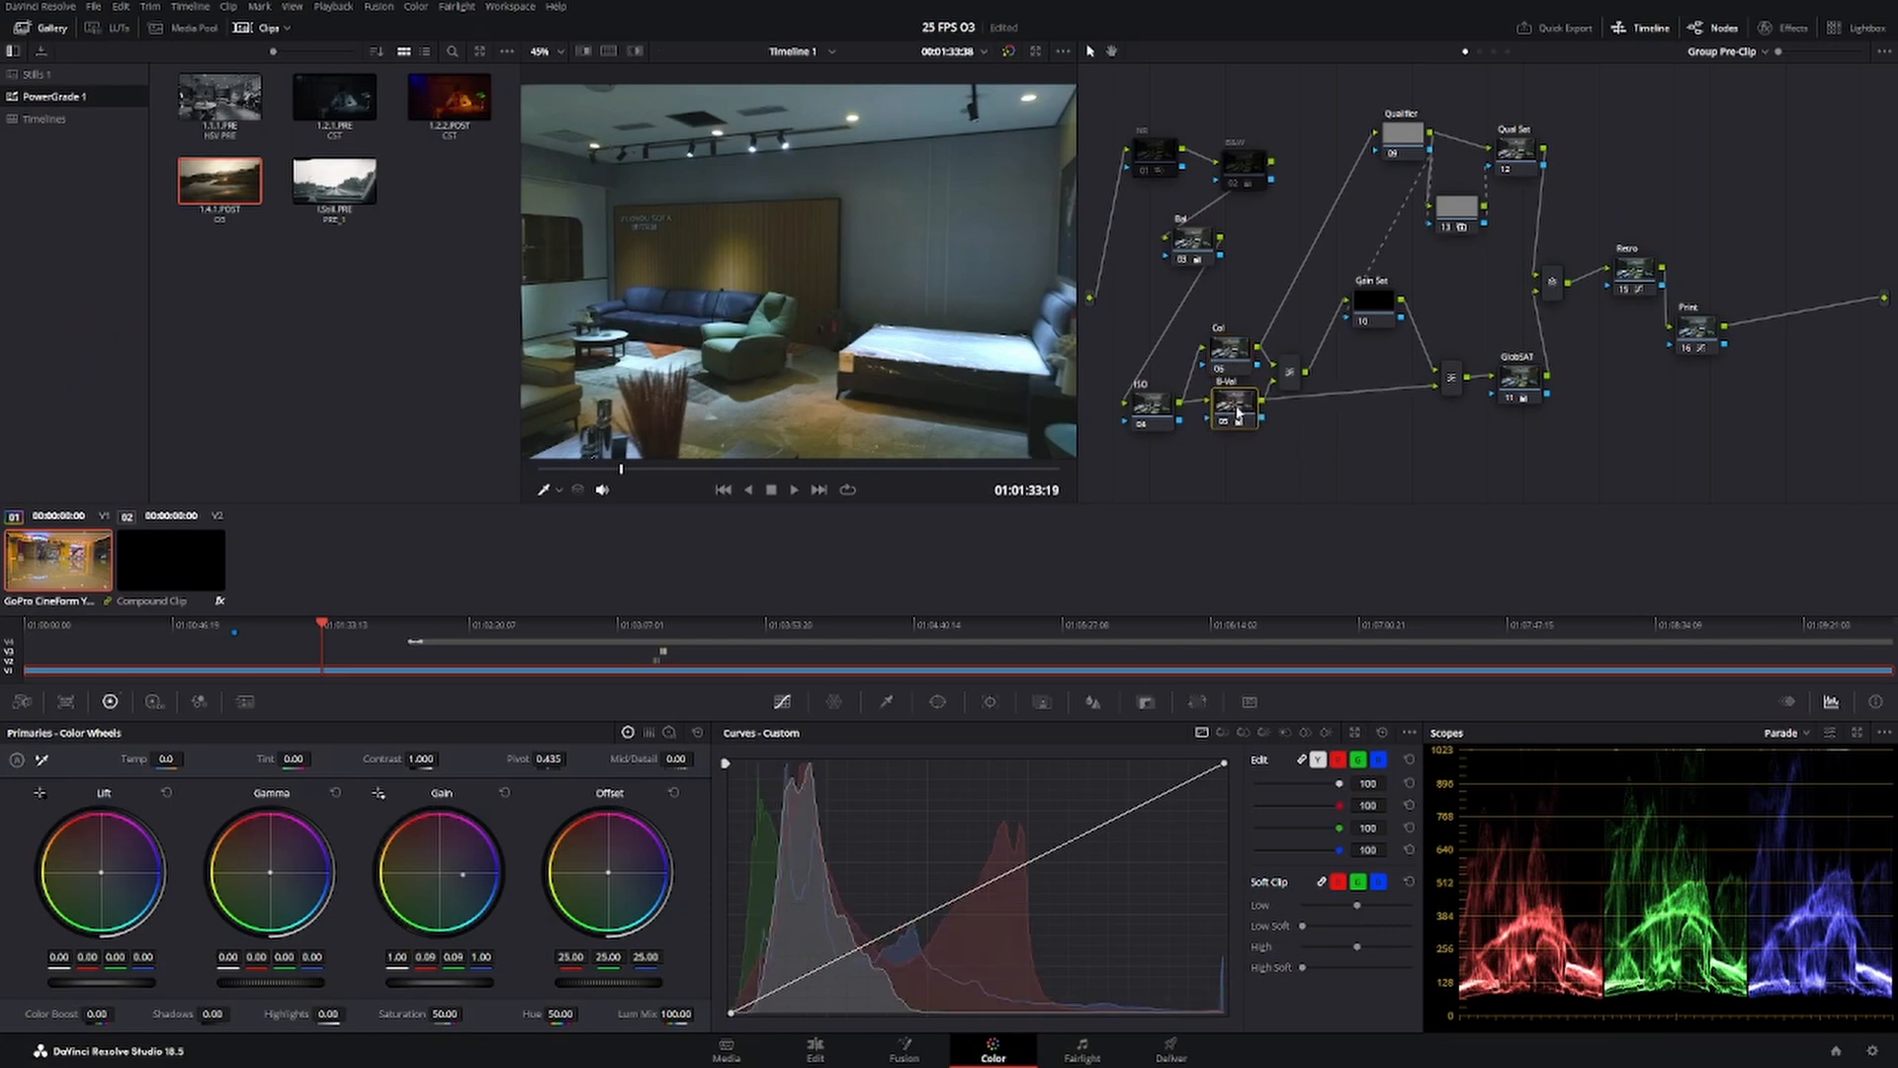
Reposition the Gain Sat node beside the Col and B-Val mixer and raise its Gain to 7.48.
{"action": "left_click_drag", "start_coordinate": [1376, 305], "coordinate": [1342, 348]}
{"action": "left_click_drag", "start_coordinate": [1203, 293], "coordinate": [1361, 429]}
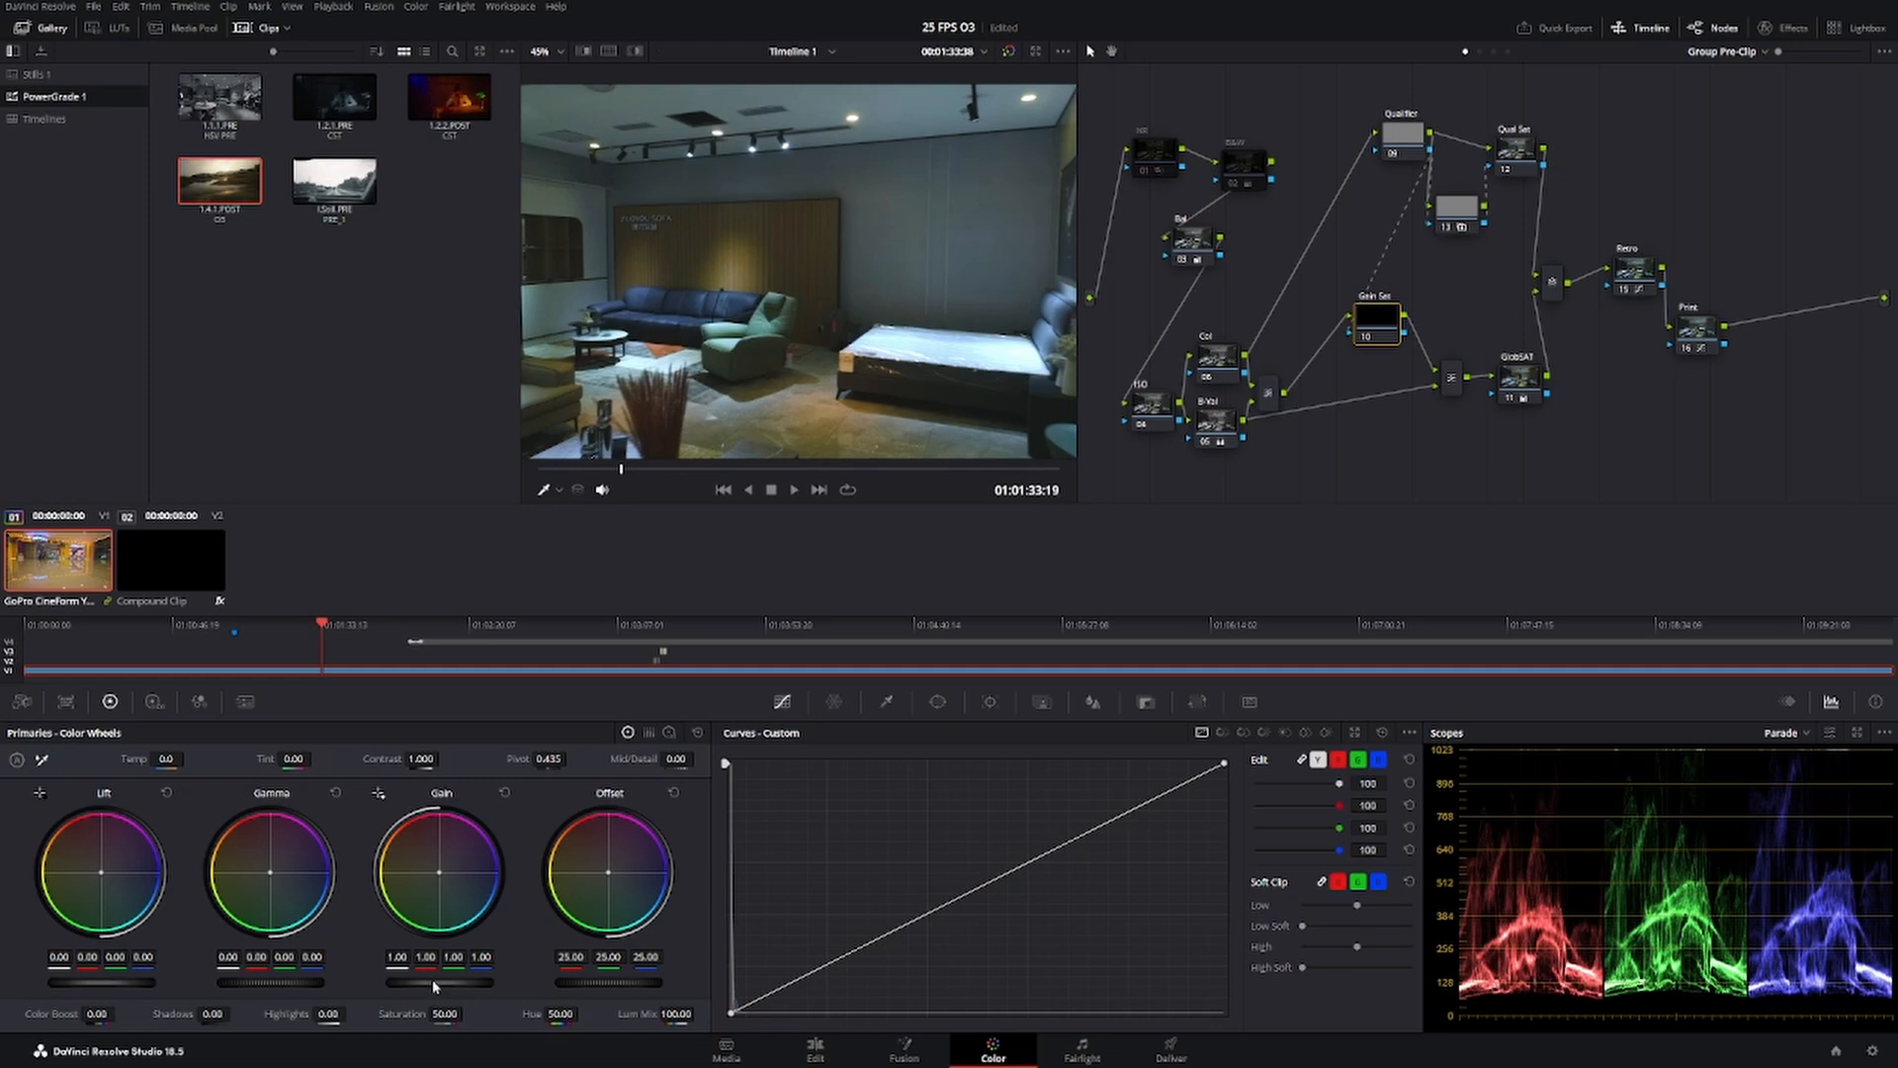
{"action": "left_click_drag", "start_coordinate": [435, 989], "coordinate": [771, 988]}
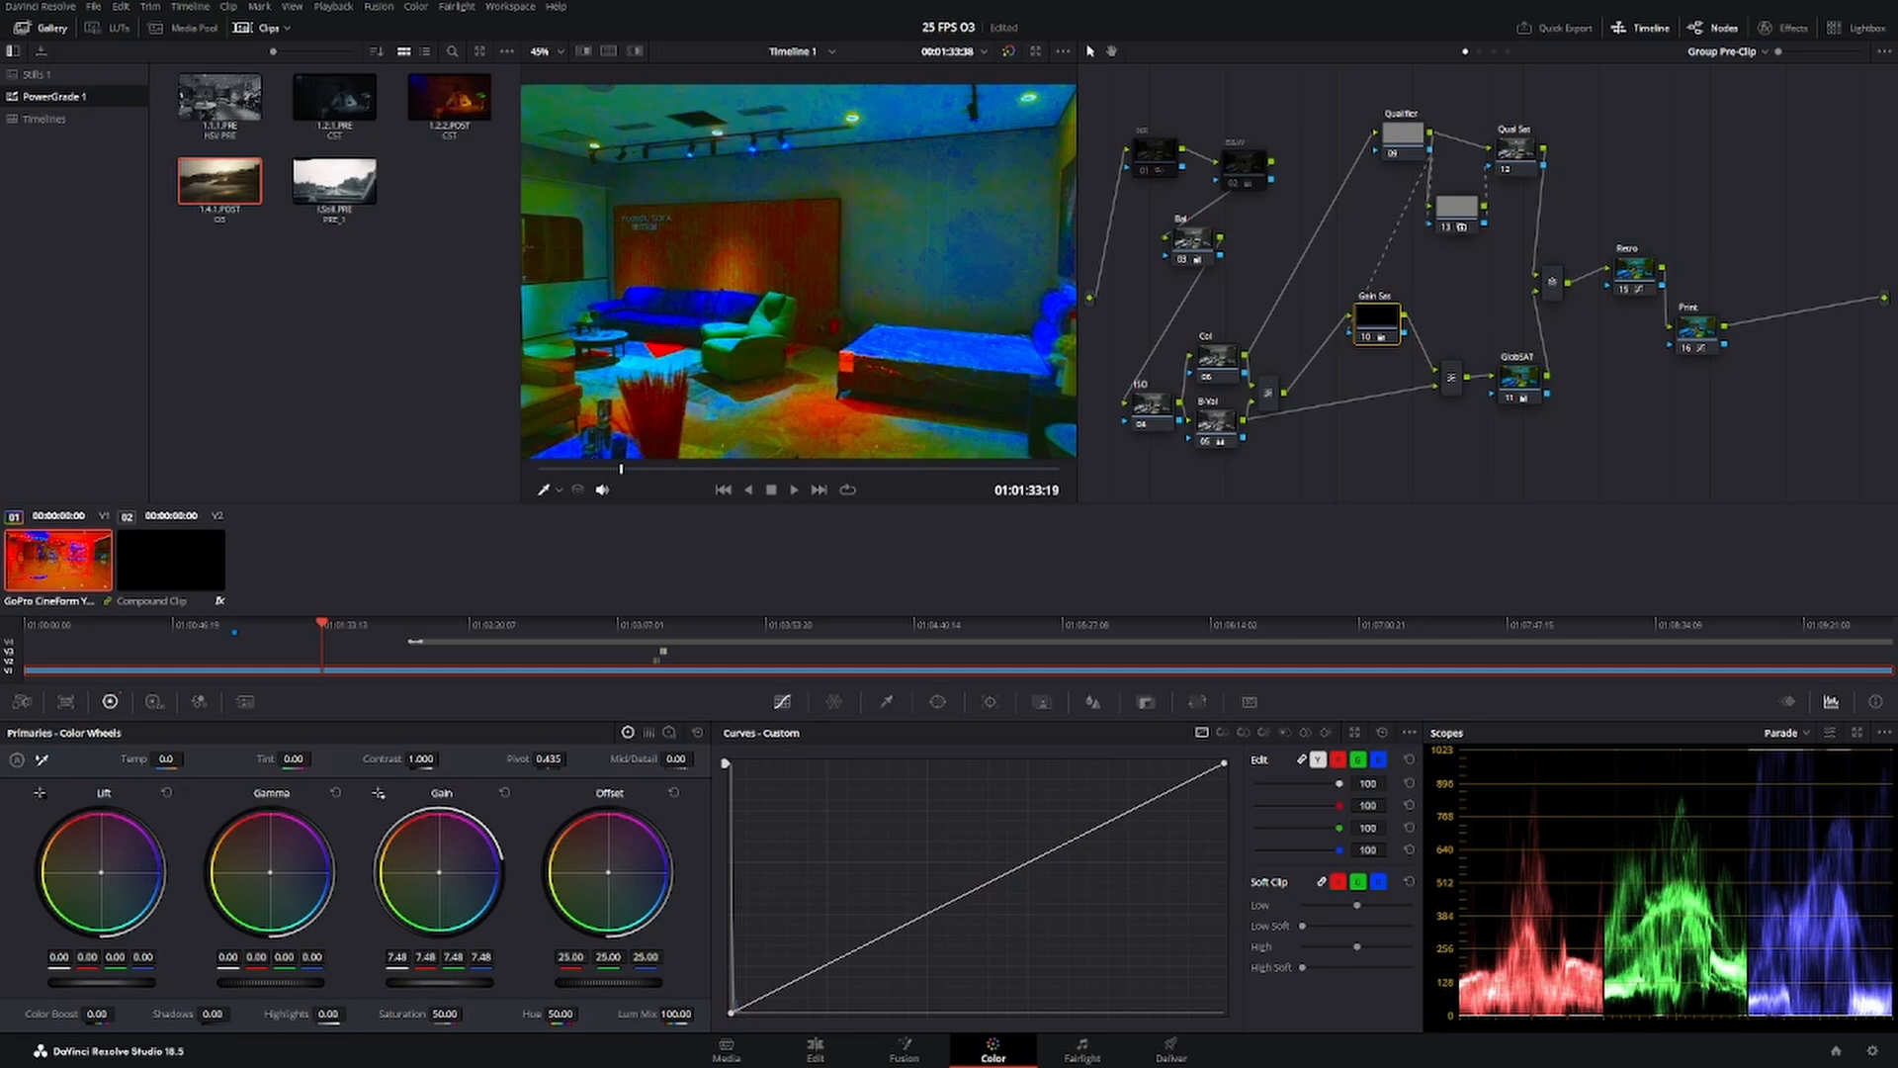
Reset the Gain Sat node's color wheels and move the ISO node up beside the Col node.
{"action": "left_click", "coordinate": [698, 733]}
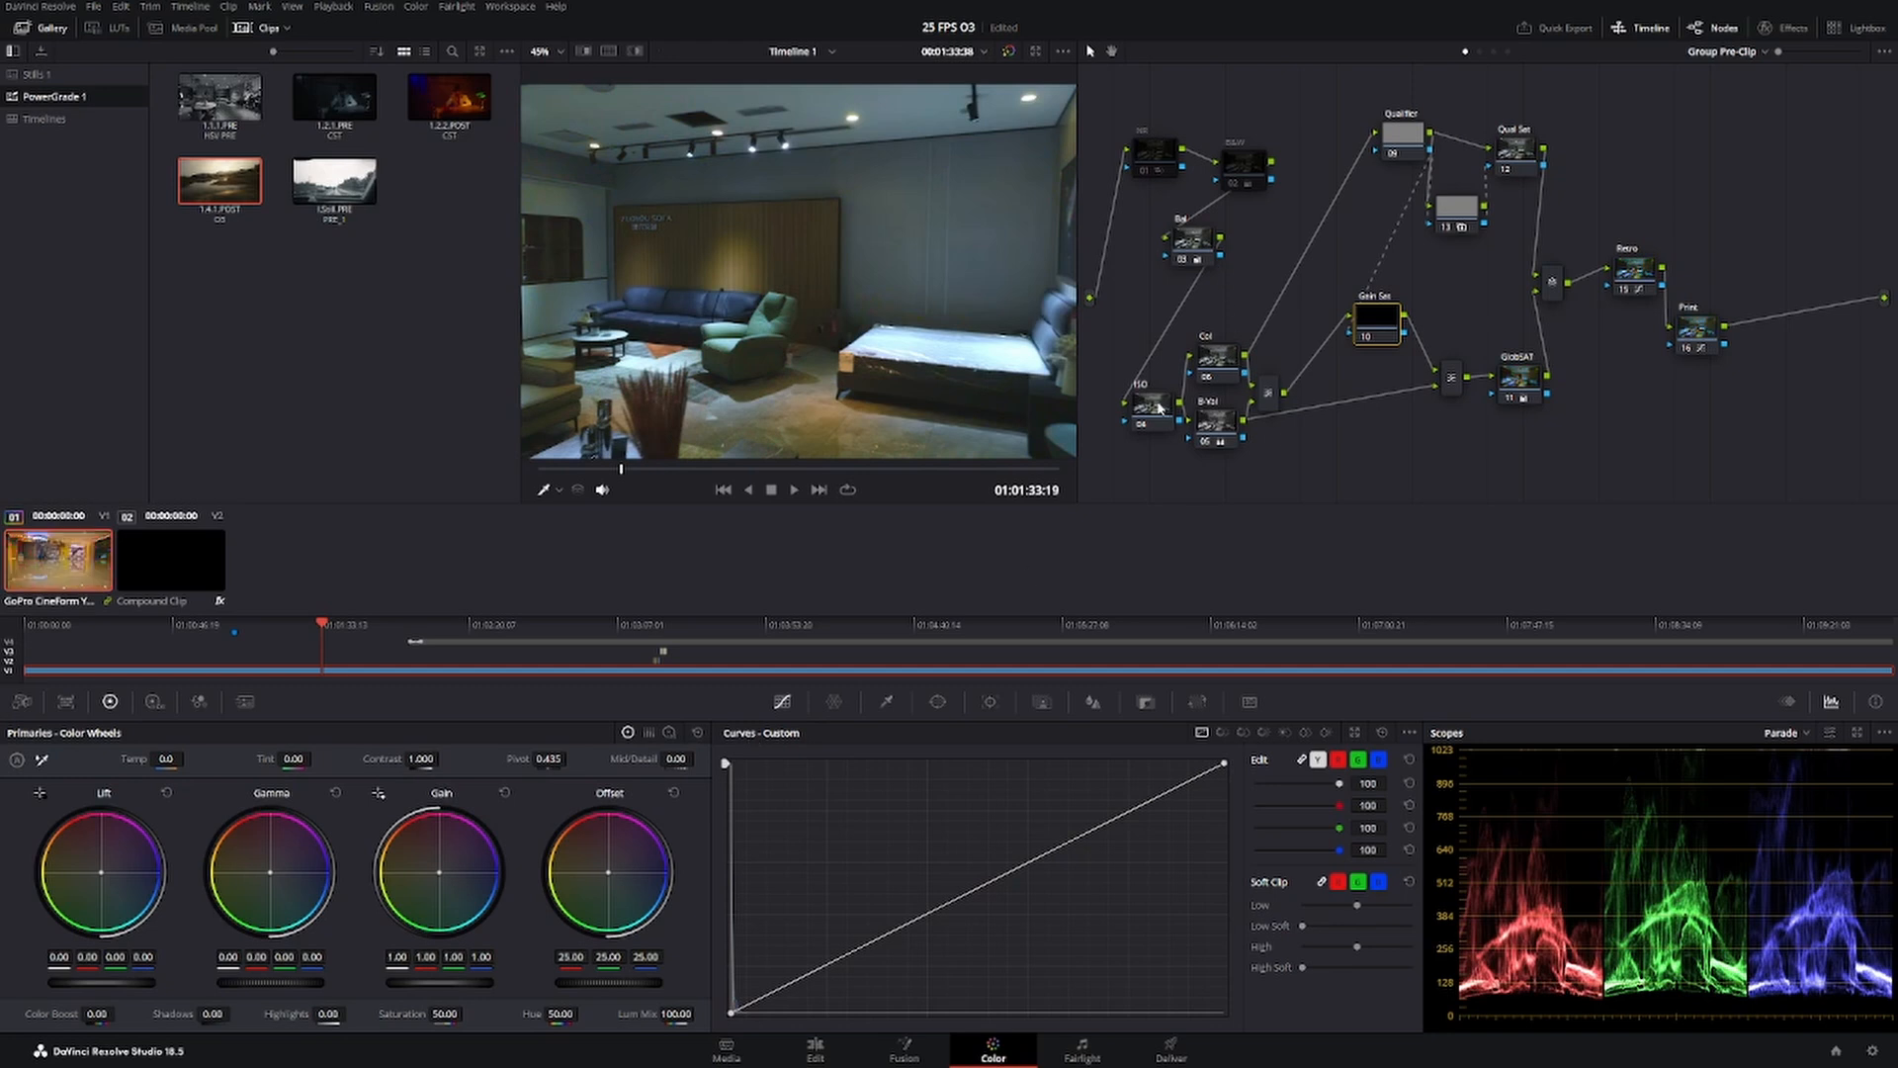
{"action": "left_click_drag", "start_coordinate": [1159, 407], "coordinate": [1148, 379]}
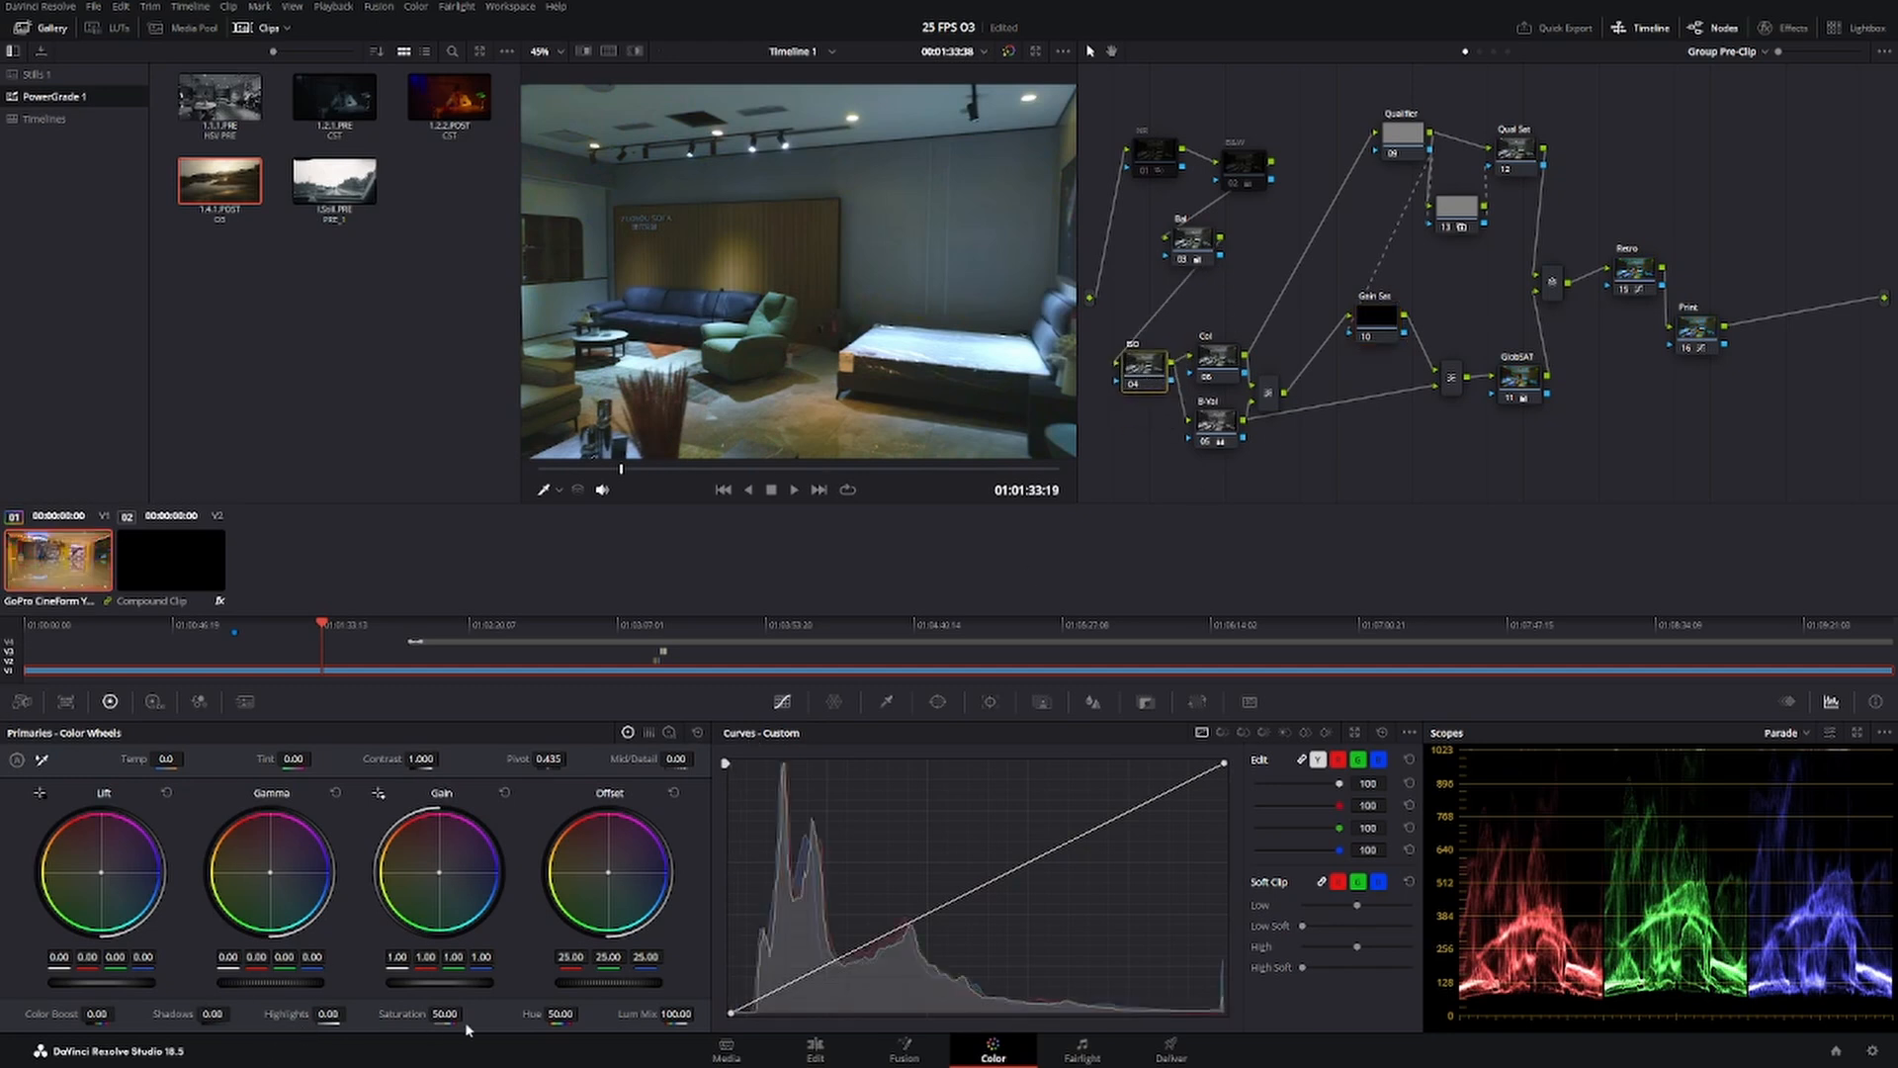
Try a stronger saturation on the showroom frame and compare the picture by repeatedly switching the adjustment off and on.
{"action": "left_click_drag", "start_coordinate": [468, 1013], "coordinate": [1535, 1036]}
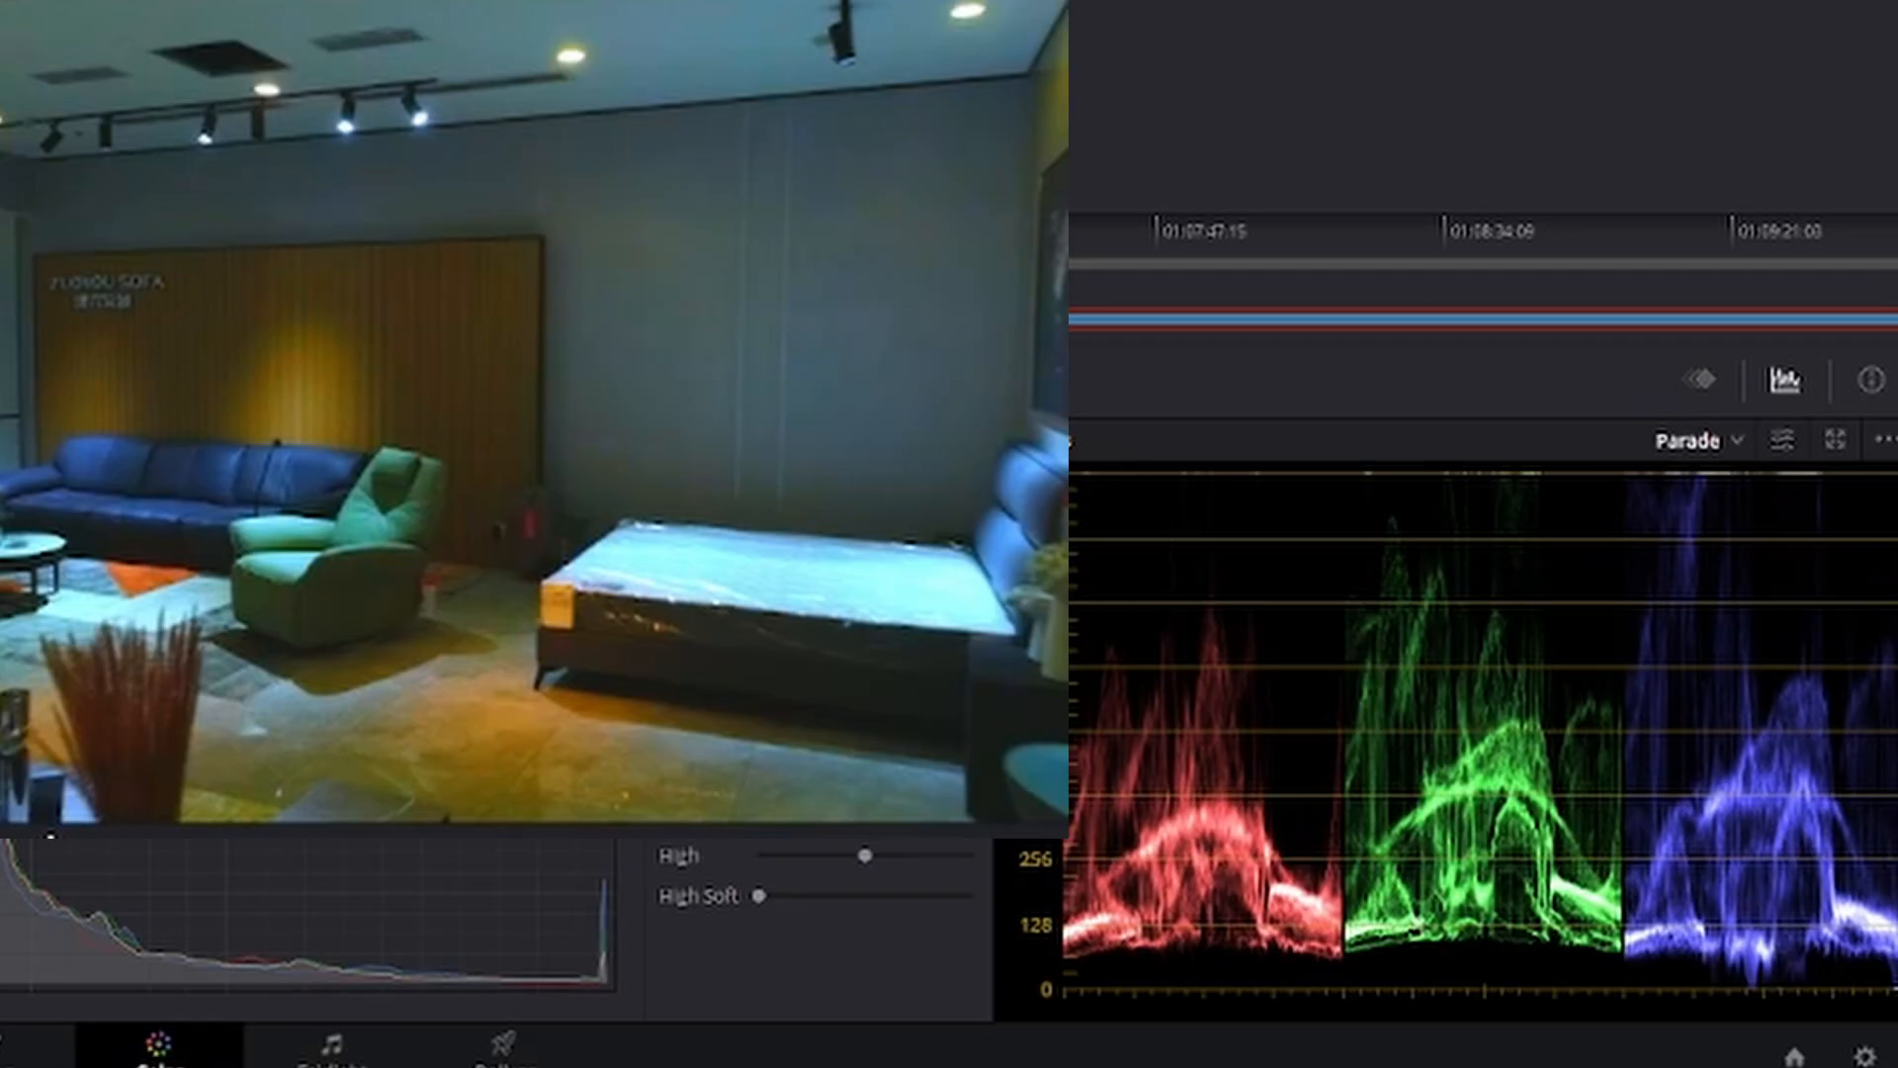
{"action": "key", "text": "ctrl+d"}
{"action": "key", "text": "ctrl+d"}
{"action": "key", "text": "ctrl+d"}
{"action": "key", "text": "ctrl+d"}
{"action": "key", "text": "ctrl+d"}
{"action": "key", "text": "ctrl+d"}
{"action": "key", "text": "ctrl+d"}
{"action": "key", "text": "ctrl+d"}
{"action": "key", "text": "ctrl+d"}
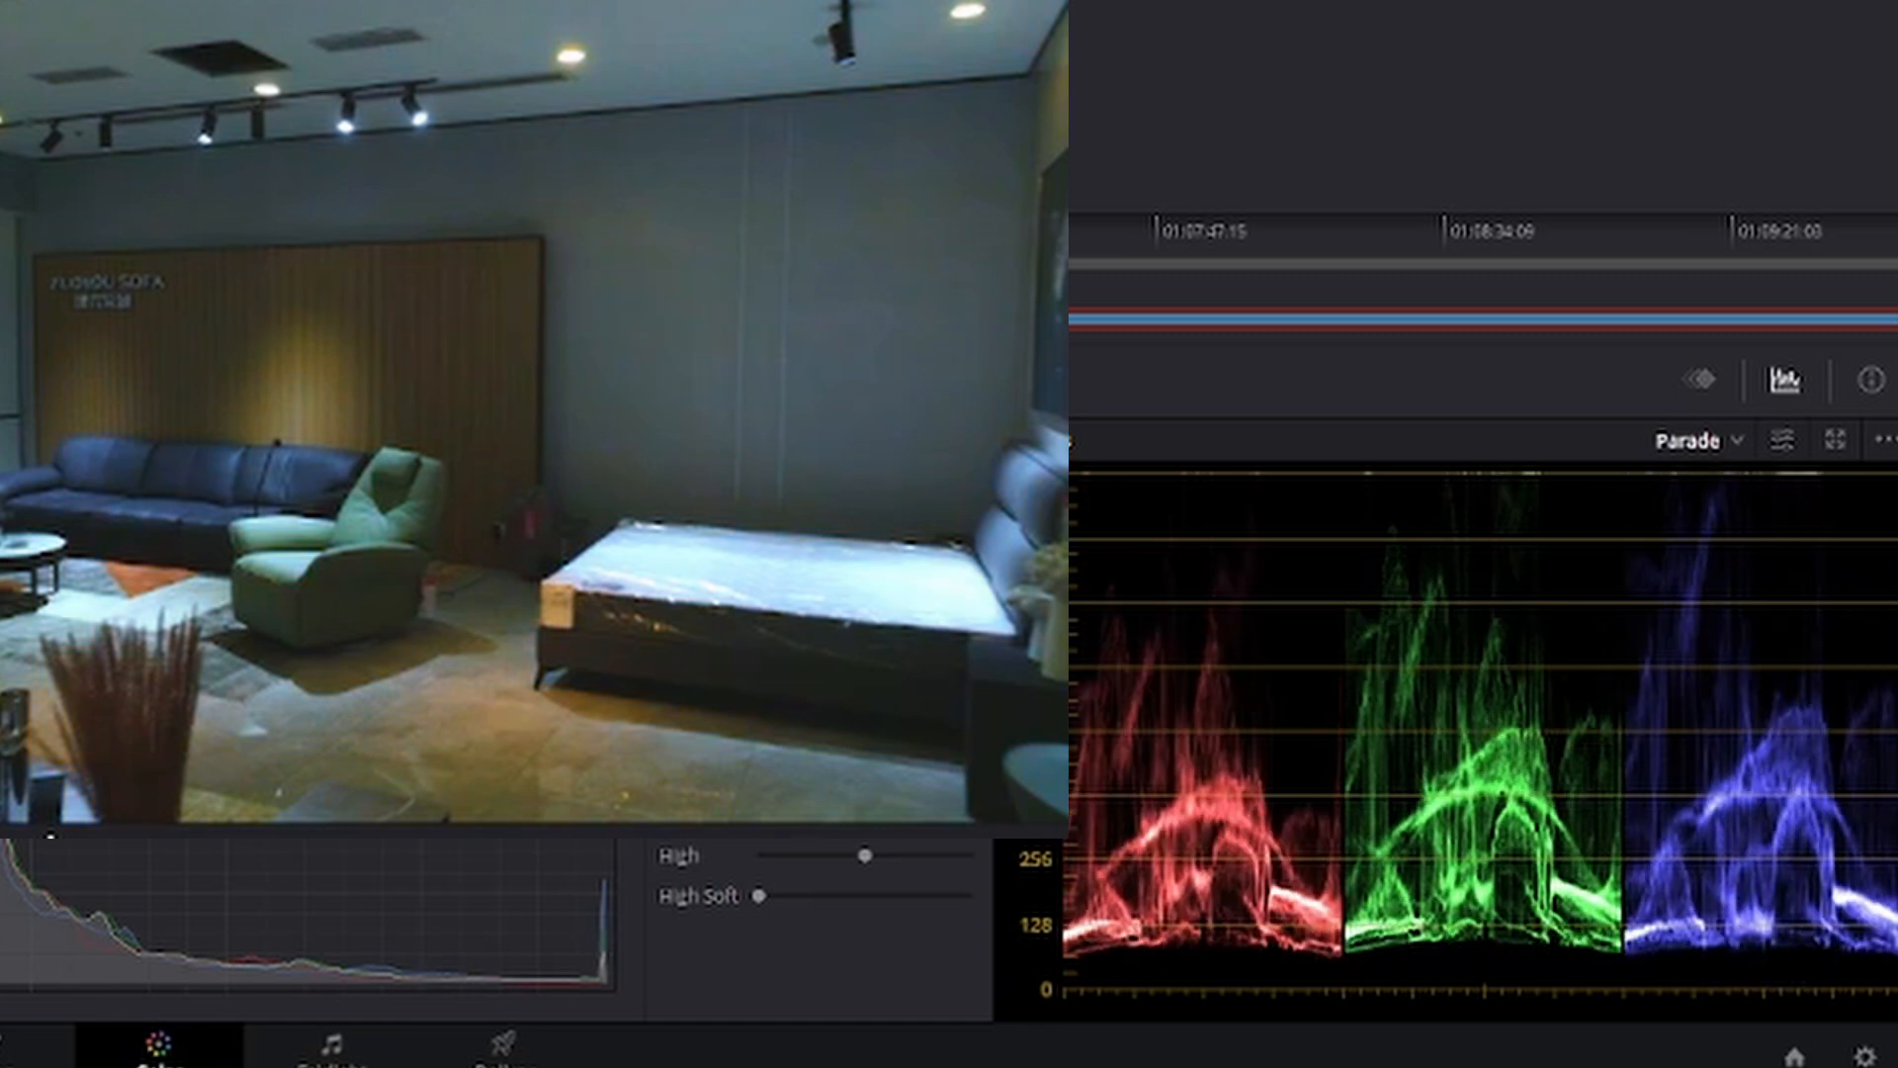
{"action": "key", "text": "ctrl+d"}
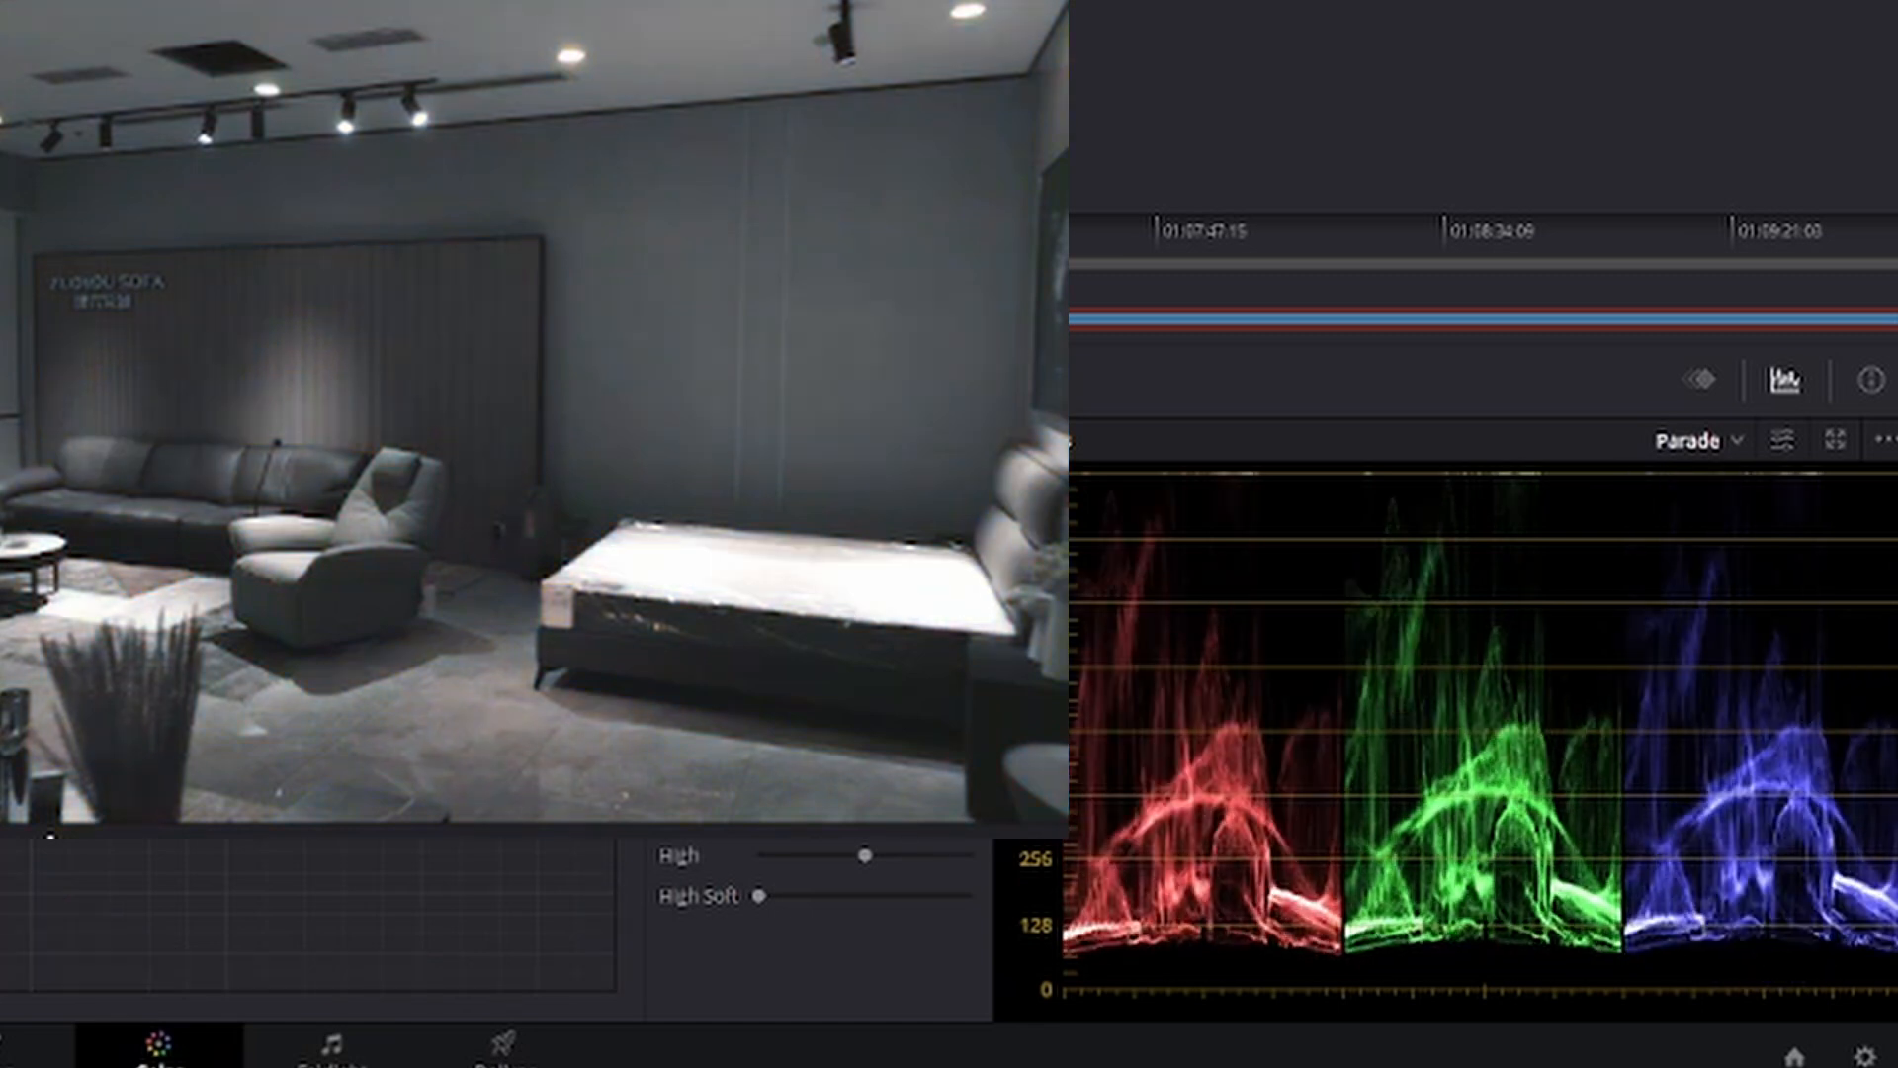
{"action": "key", "text": "ctrl+d"}
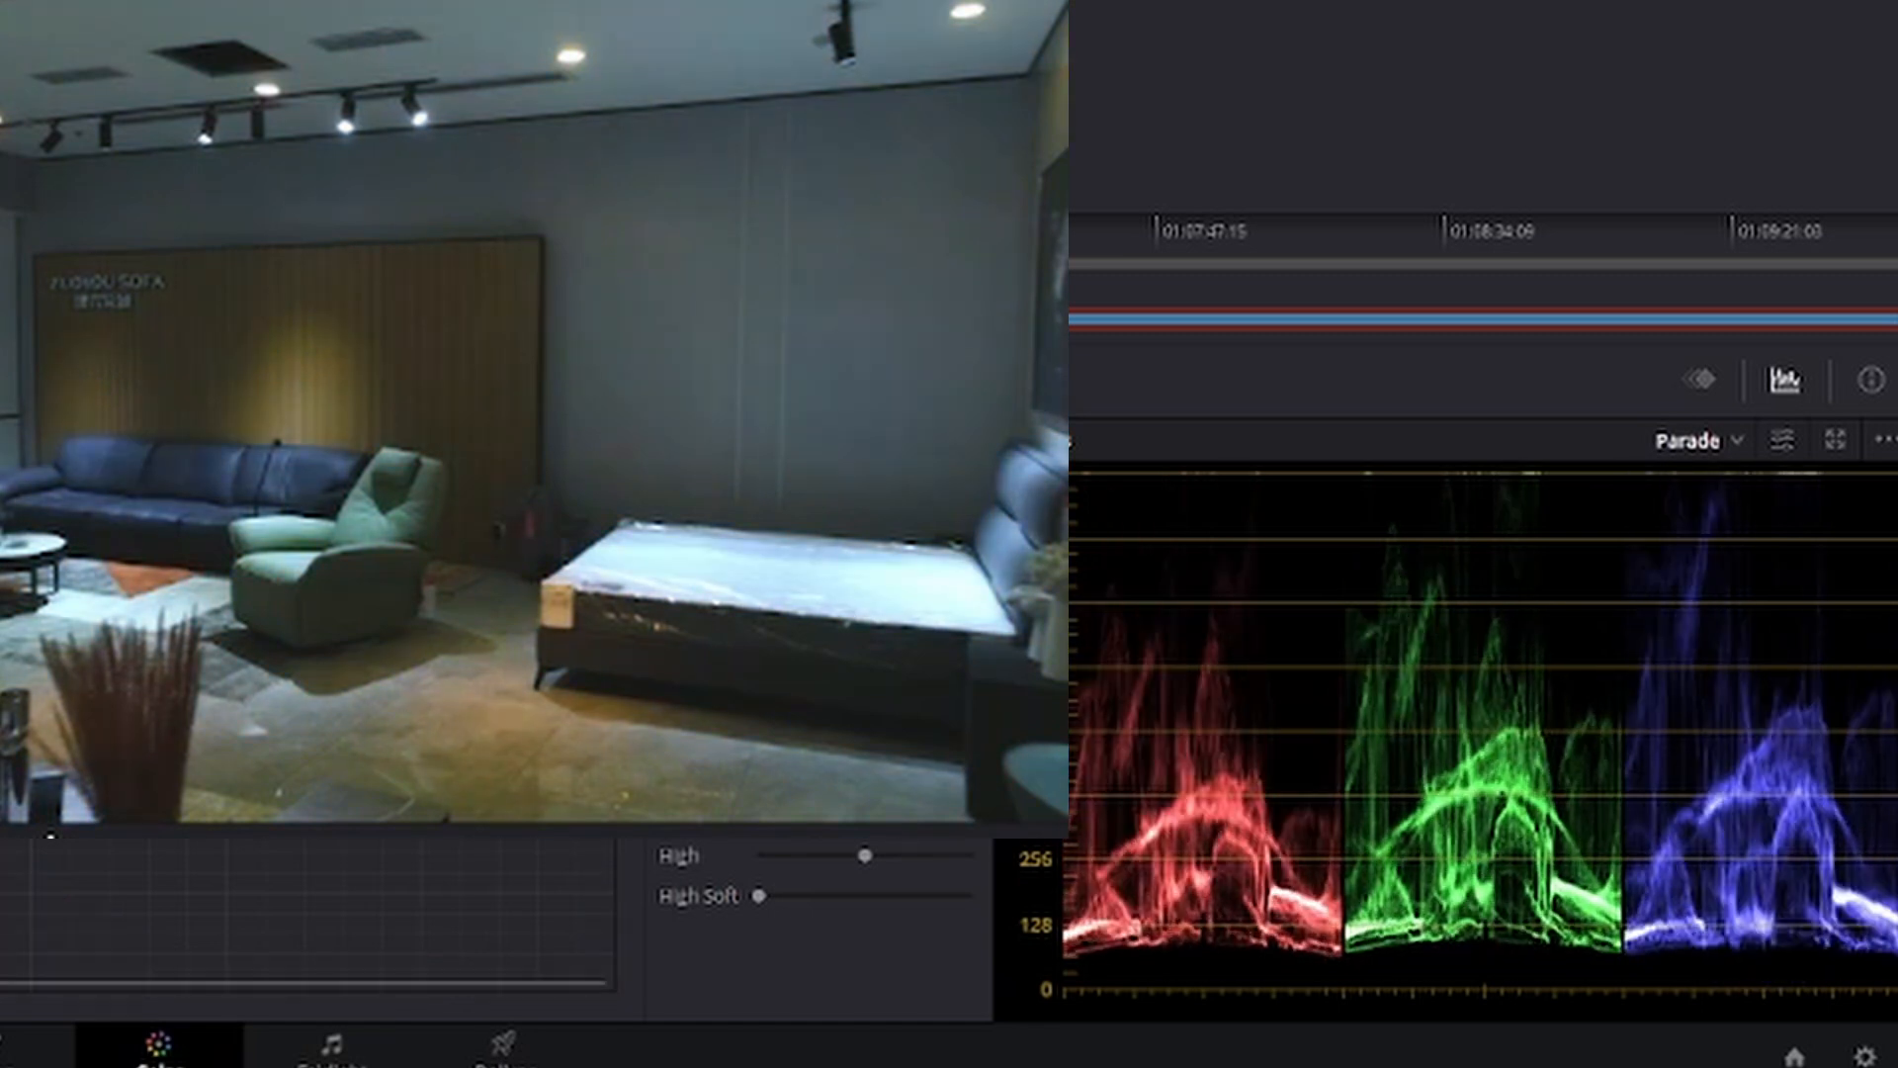
{"action": "key", "text": "ctrl+d"}
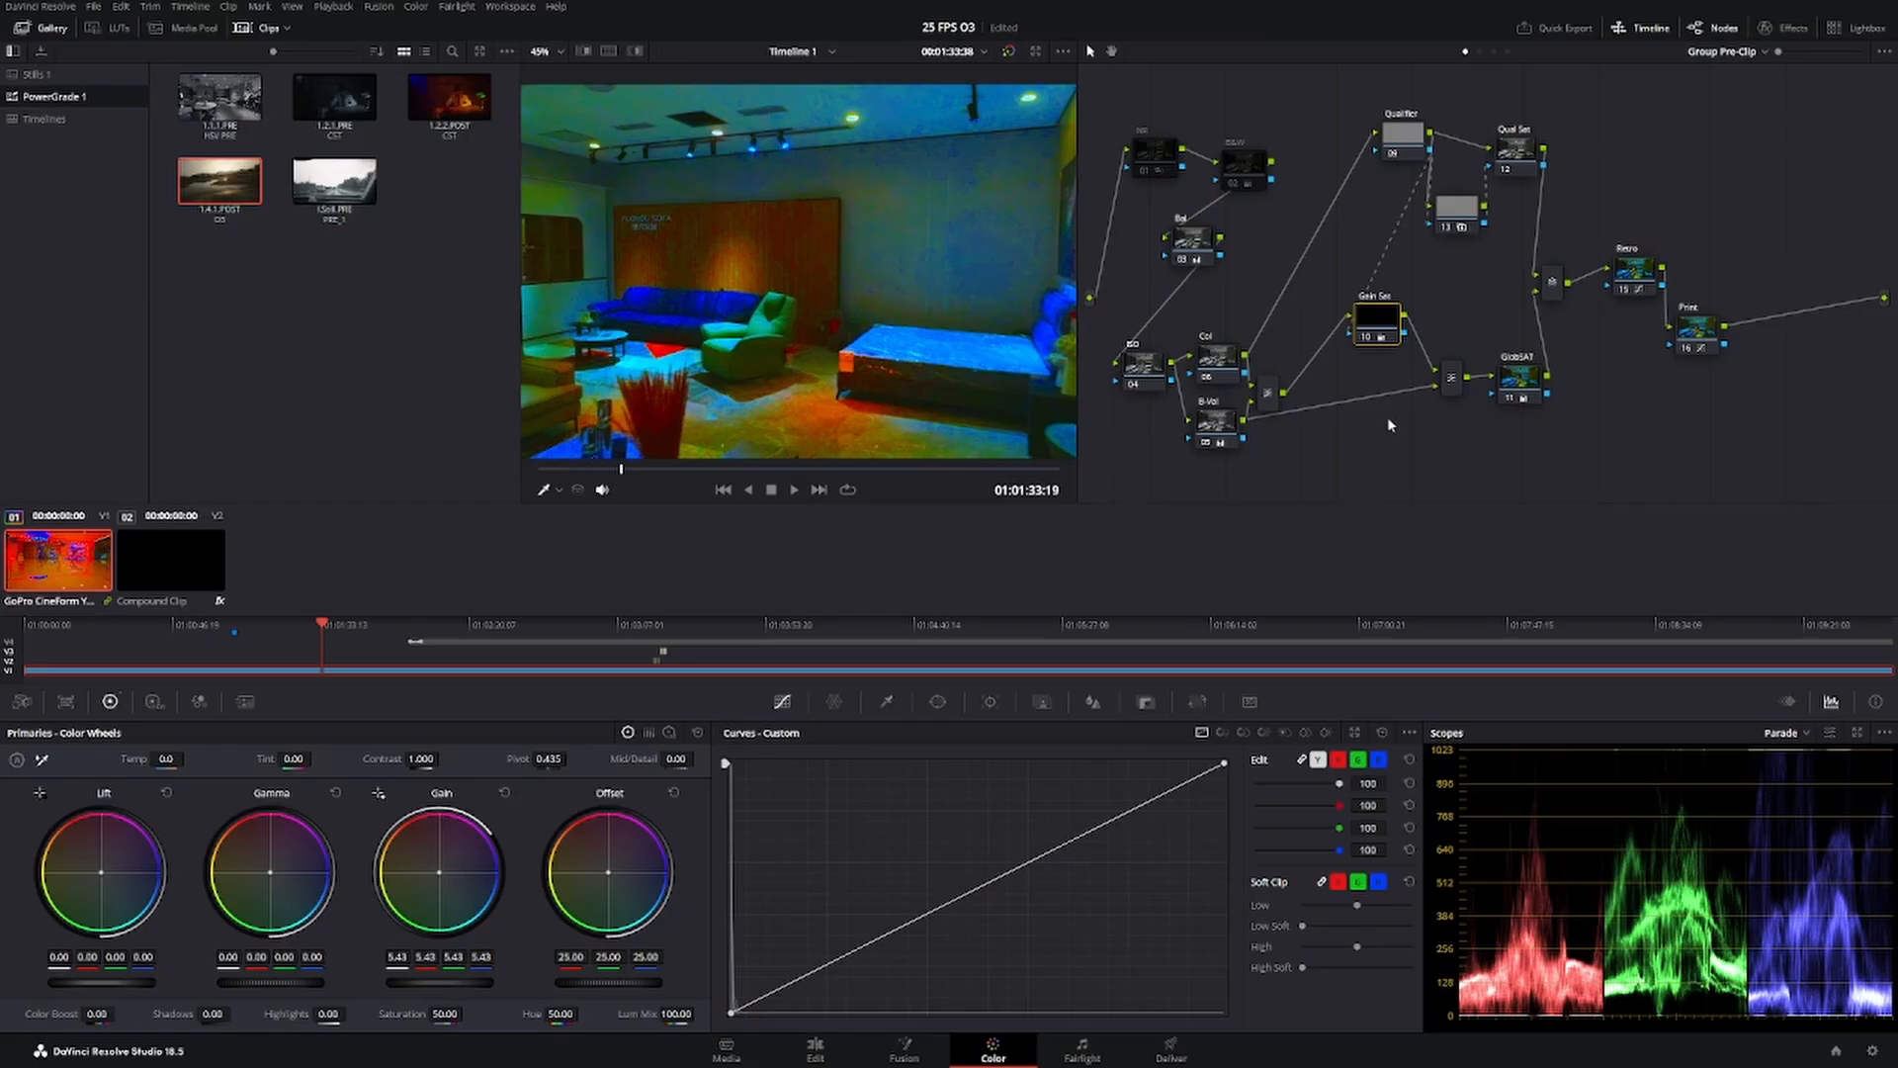
Reset the Gain Sat node's grade and set its Gain to 1.33.
{"action": "right_click", "coordinate": [1384, 317]}
{"action": "left_click", "coordinate": [1457, 325]}
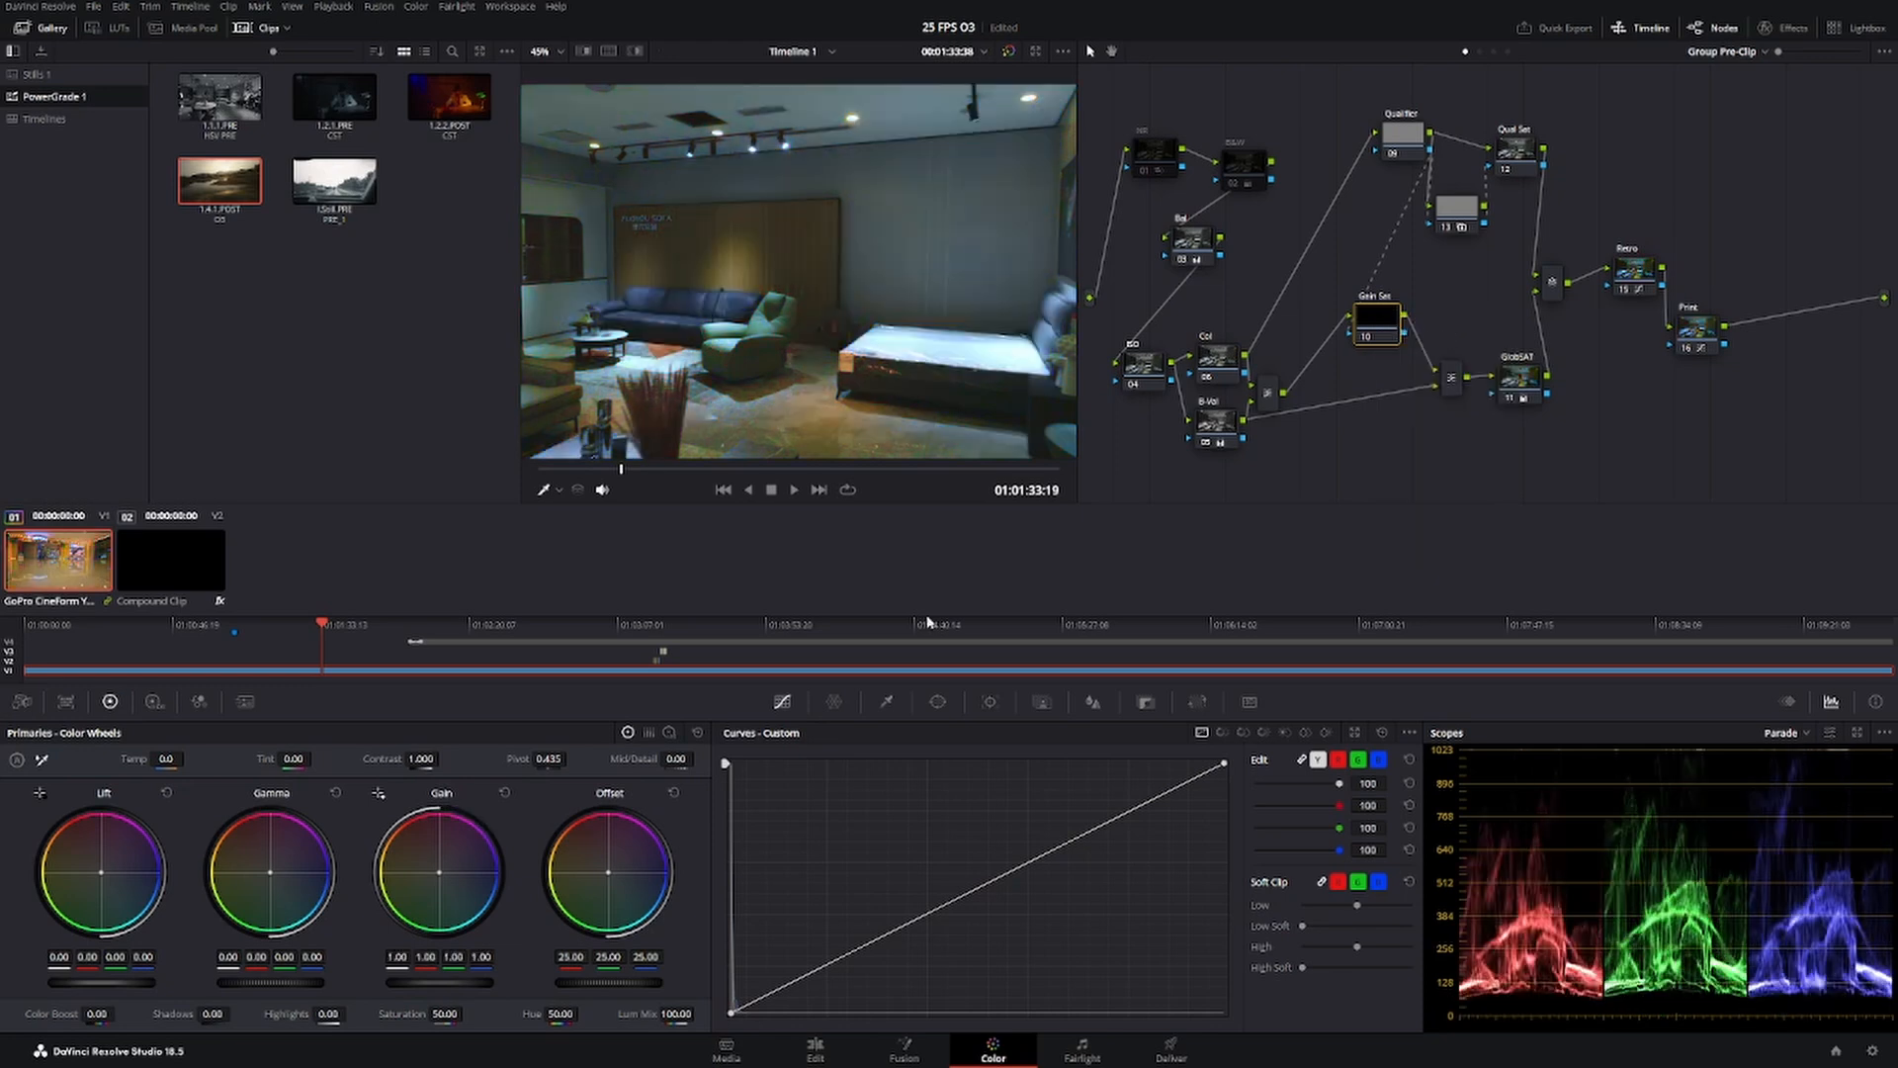
{"action": "left_click_drag", "start_coordinate": [441, 983], "coordinate": [494, 983]}
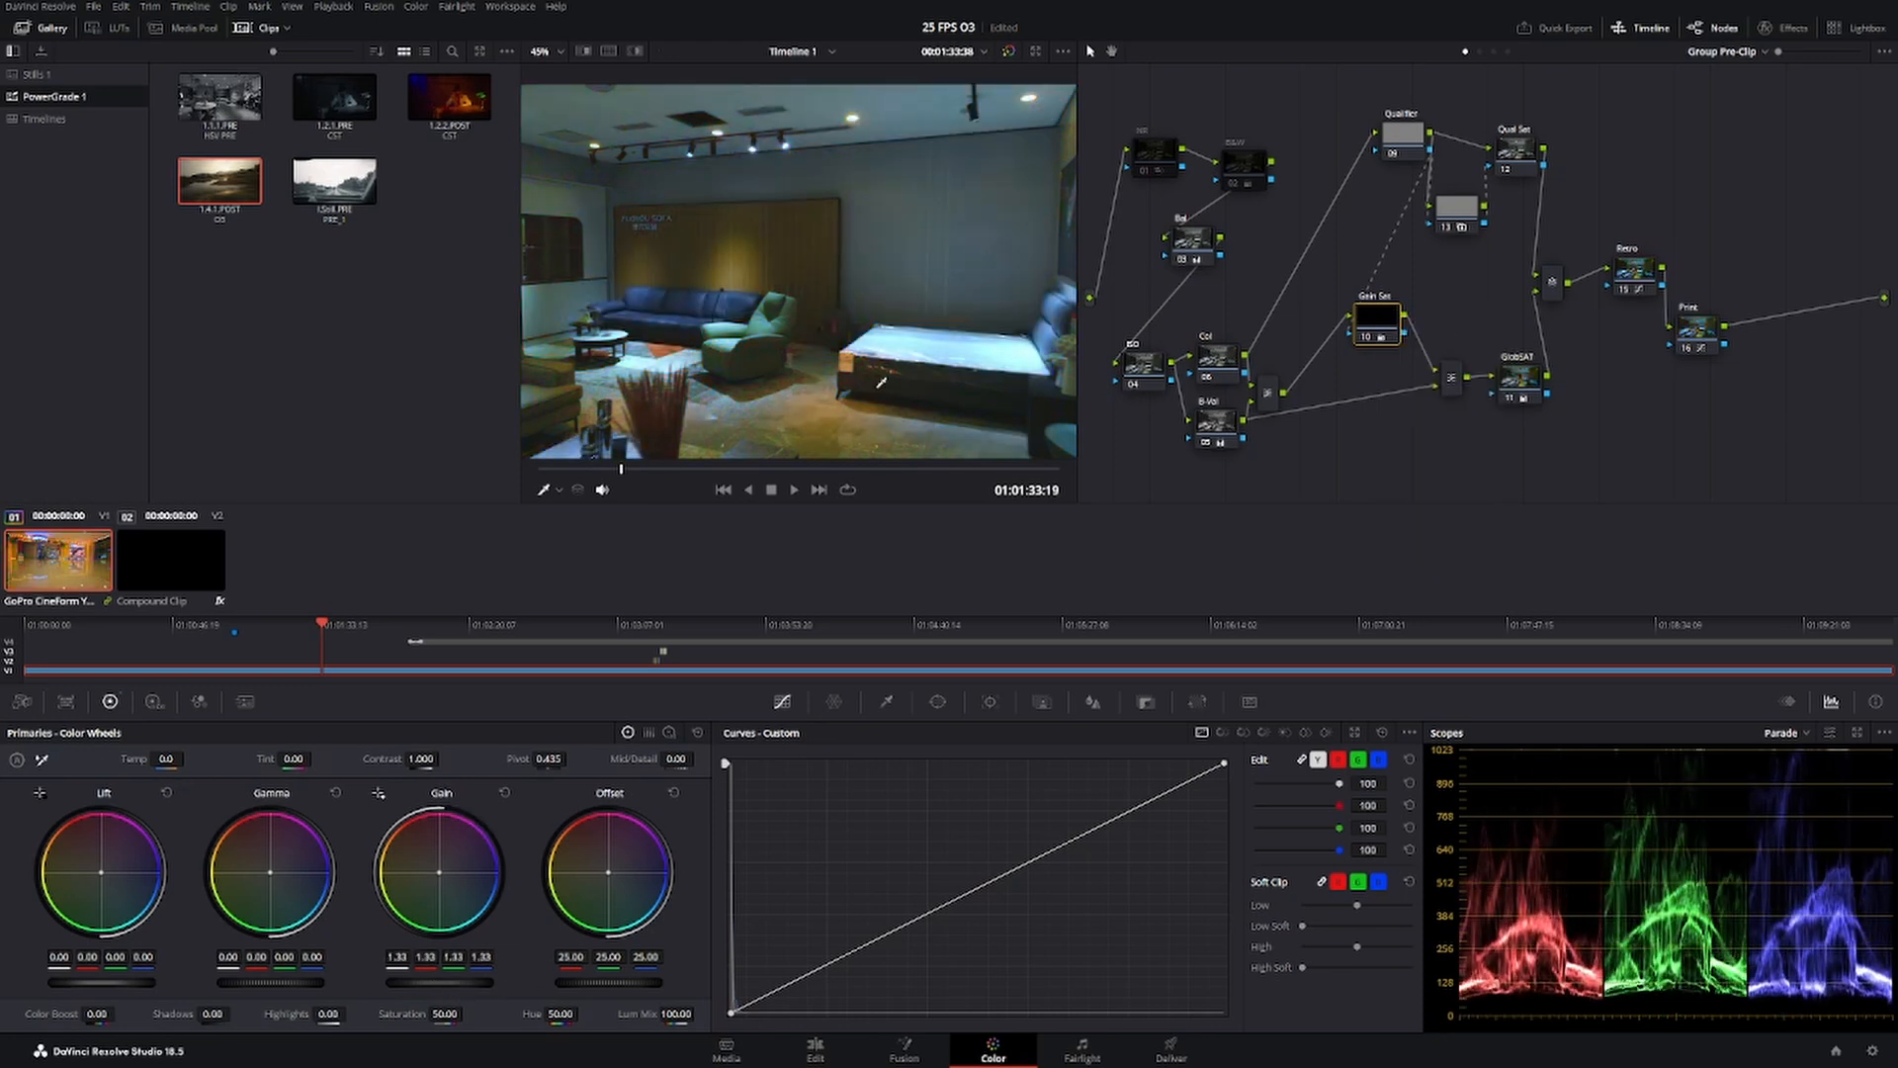
Go to the escalator frame at 01:02:56:07 and reposition the Qualifier, Qual Sat, GlobSAT and Gain Sat nodes for more space between branches.
{"action": "mouse_move", "coordinate": [697, 469]}
{"action": "left_mouse_down"}
{"action": "mouse_move", "coordinate": [754, 467]}
{"action": "mouse_move", "coordinate": [695, 468]}
{"action": "left_mouse_up"}
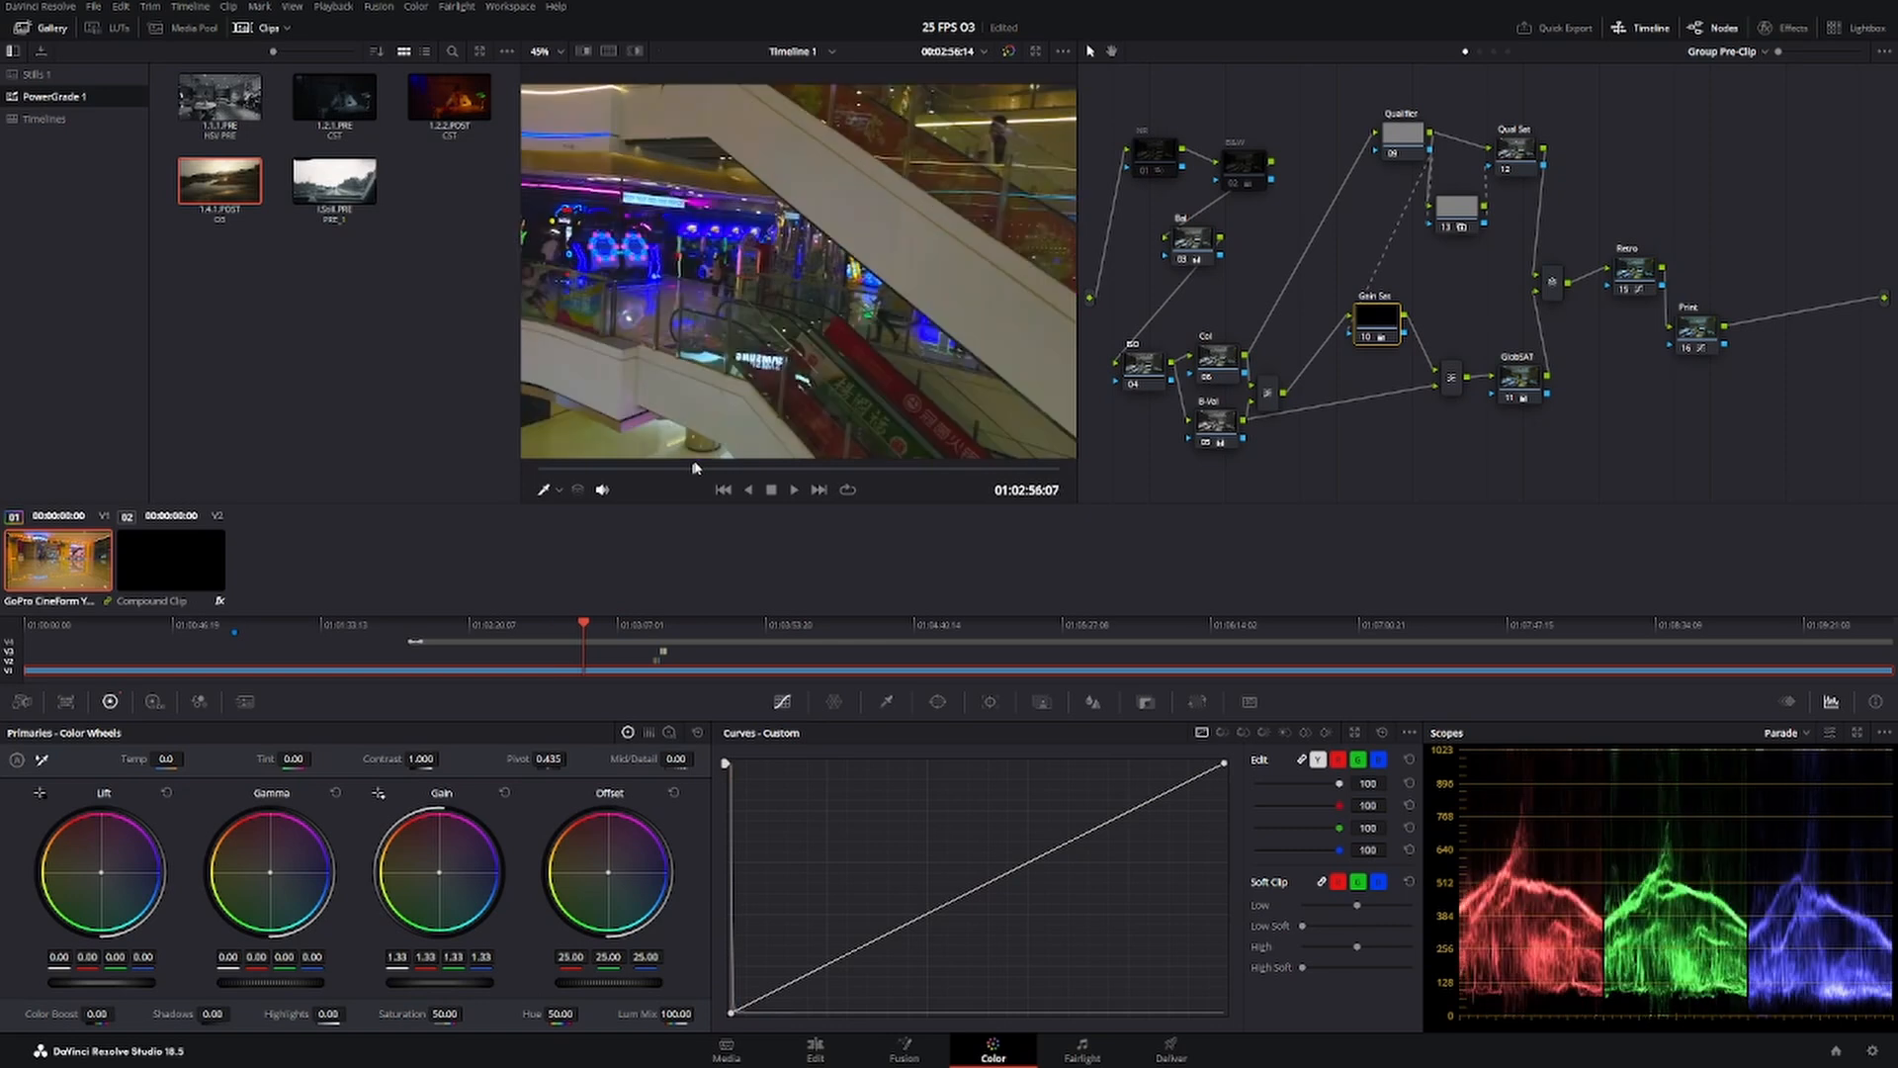
{"action": "mouse_move", "coordinate": [1417, 138]}
{"action": "left_mouse_down"}
{"action": "mouse_move", "coordinate": [1325, 208]}
{"action": "mouse_move", "coordinate": [1355, 234]}
{"action": "mouse_move", "coordinate": [1396, 167]}
{"action": "left_mouse_up"}
{"action": "left_click_drag", "start_coordinate": [1370, 103], "coordinate": [1515, 242]}
{"action": "left_click_drag", "start_coordinate": [1523, 156], "coordinate": [1500, 150]}
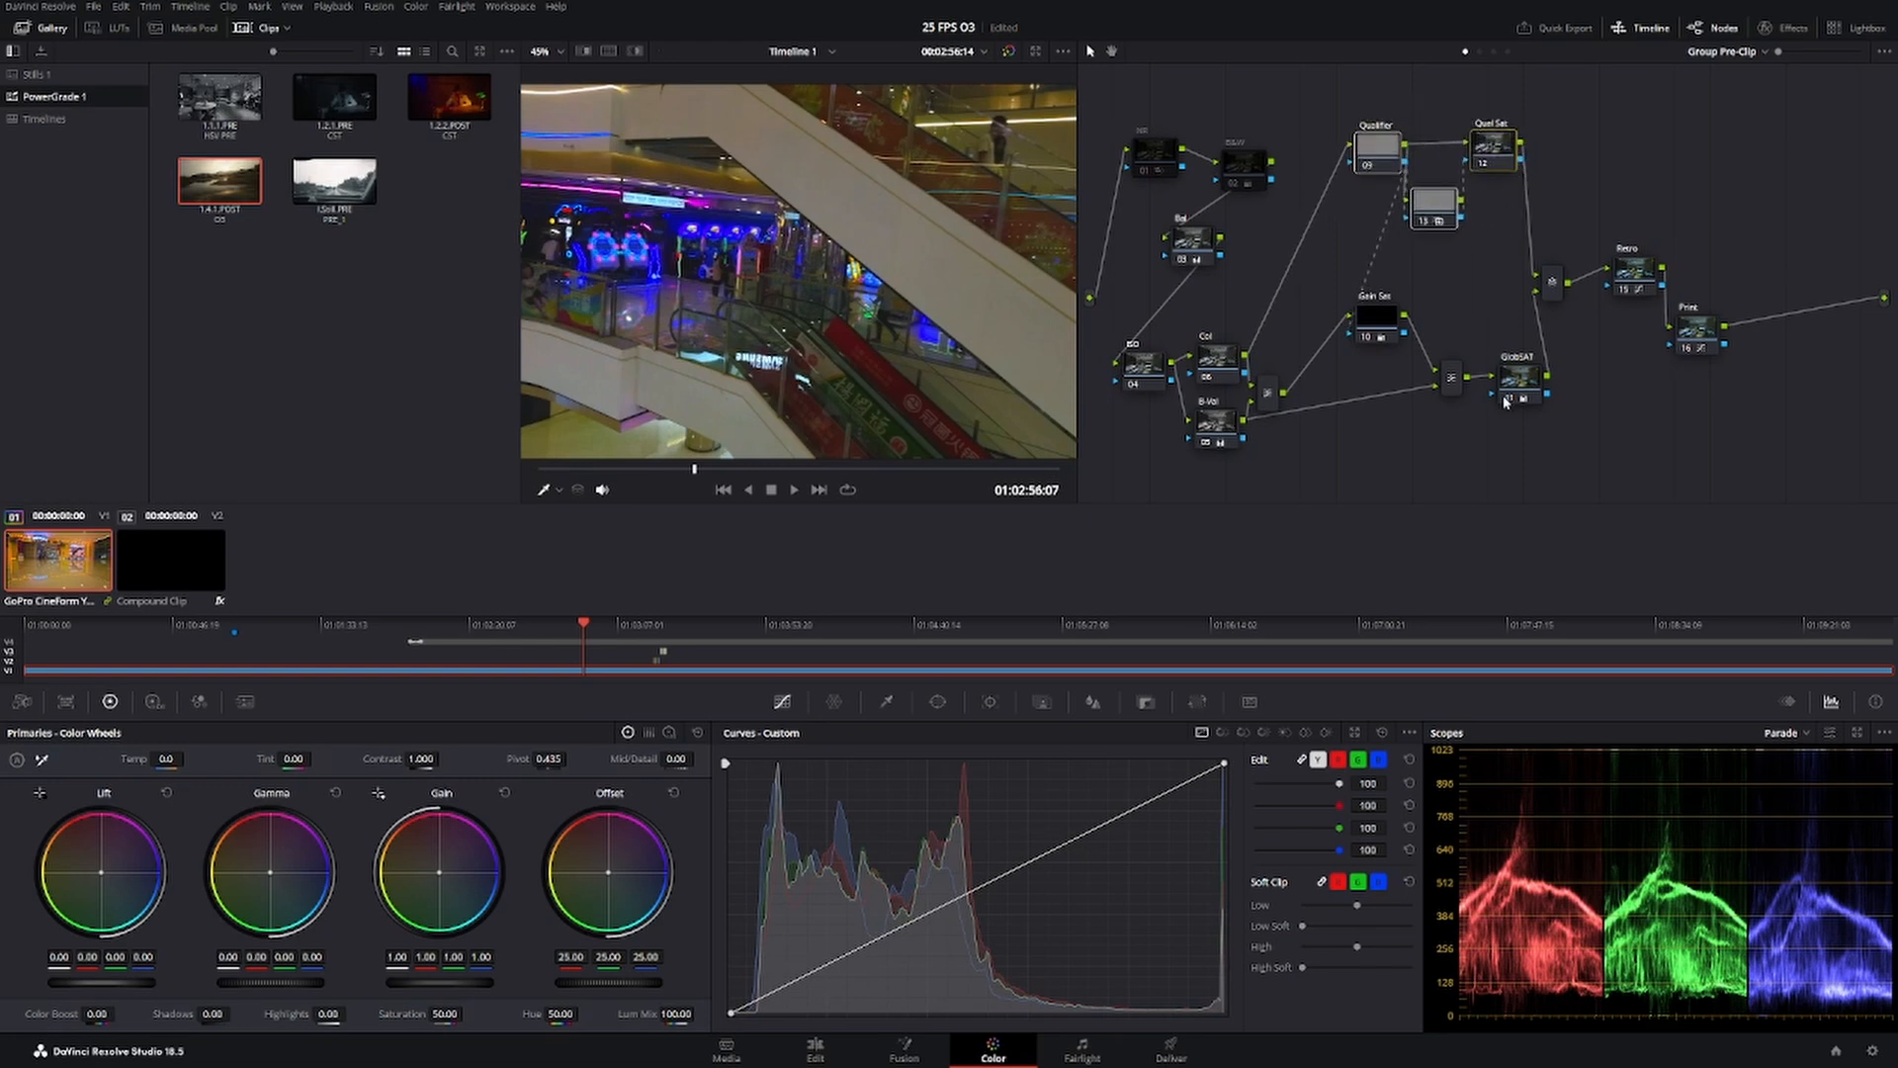
{"action": "mouse_move", "coordinate": [1523, 393]}
{"action": "left_mouse_down"}
{"action": "mouse_move", "coordinate": [1484, 297]}
{"action": "mouse_move", "coordinate": [1549, 416]}
{"action": "left_mouse_up"}
{"action": "left_click_drag", "start_coordinate": [1381, 323], "coordinate": [1371, 328]}
Sample a colour from the escalator frame with the Qualifier node's HSL qualifier, invert the selection and lower the node slightly.
{"action": "left_click", "coordinate": [1381, 138]}
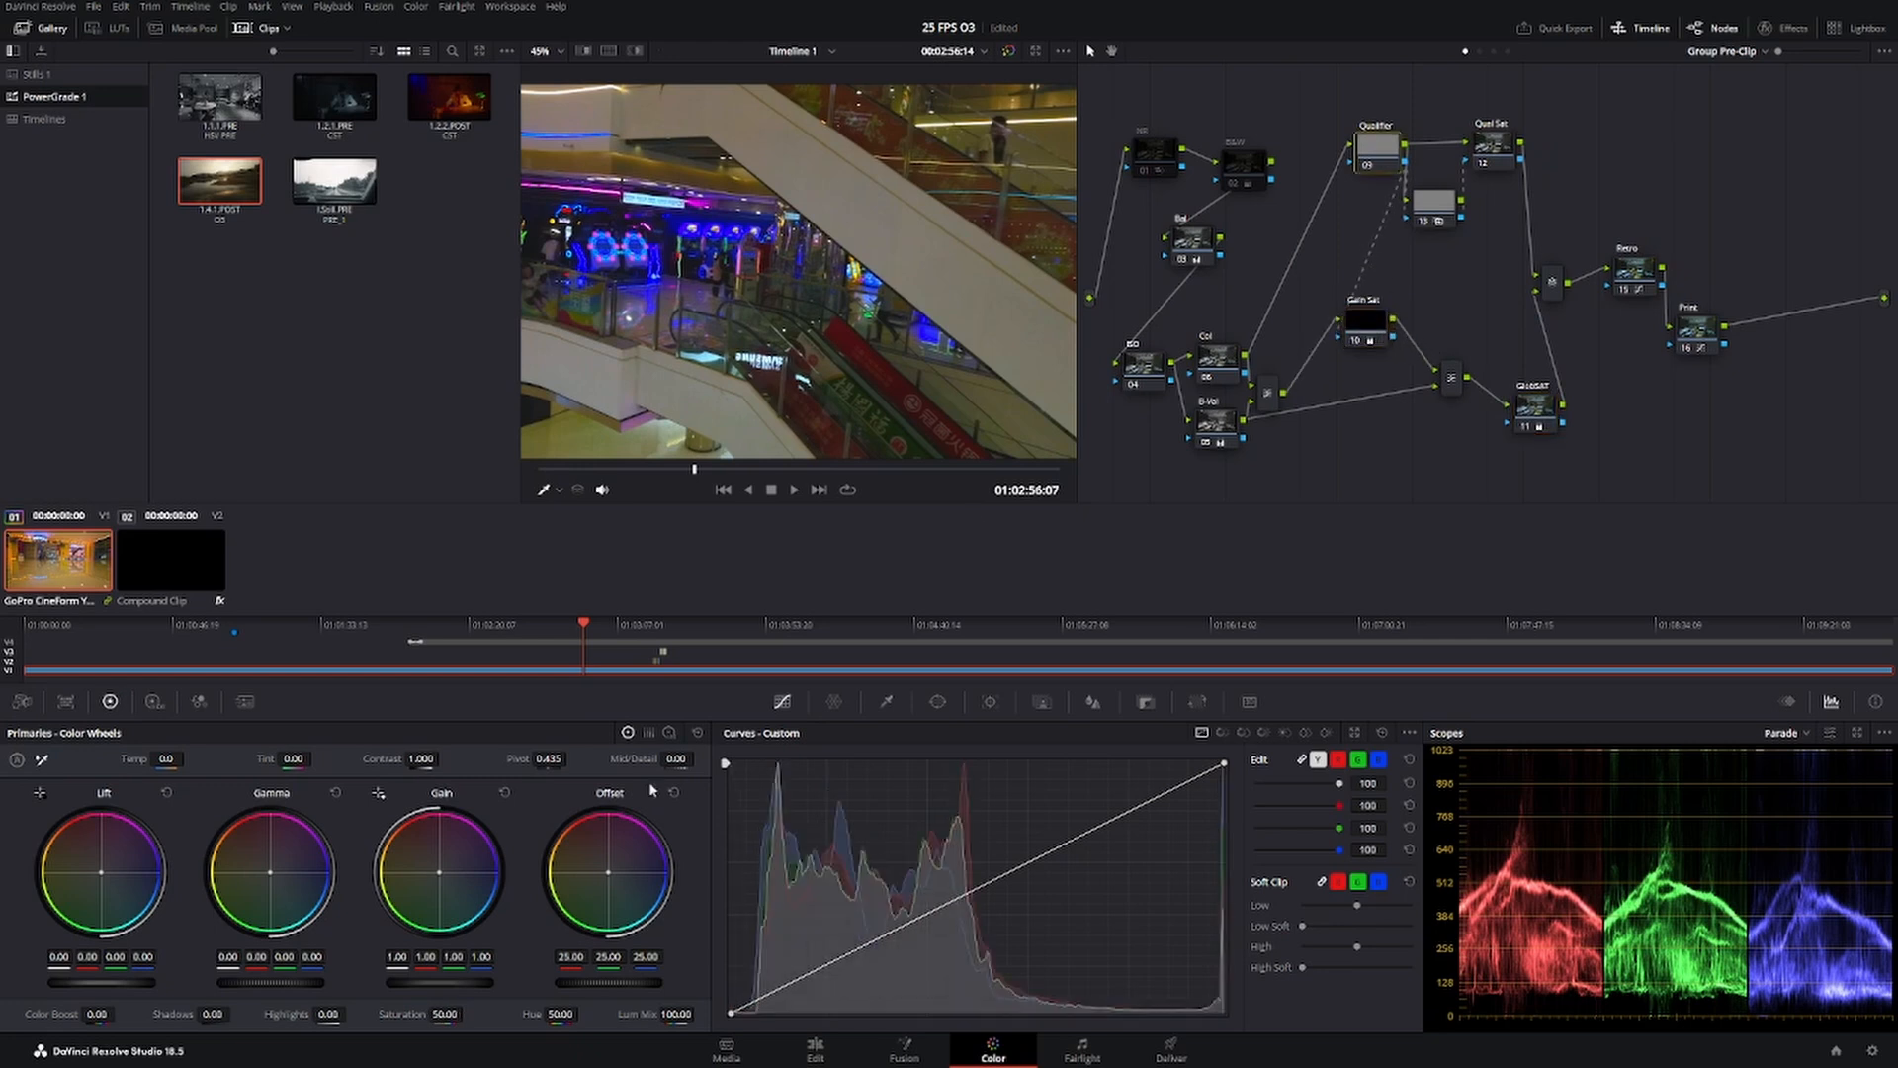
{"action": "left_click", "coordinate": [889, 702]}
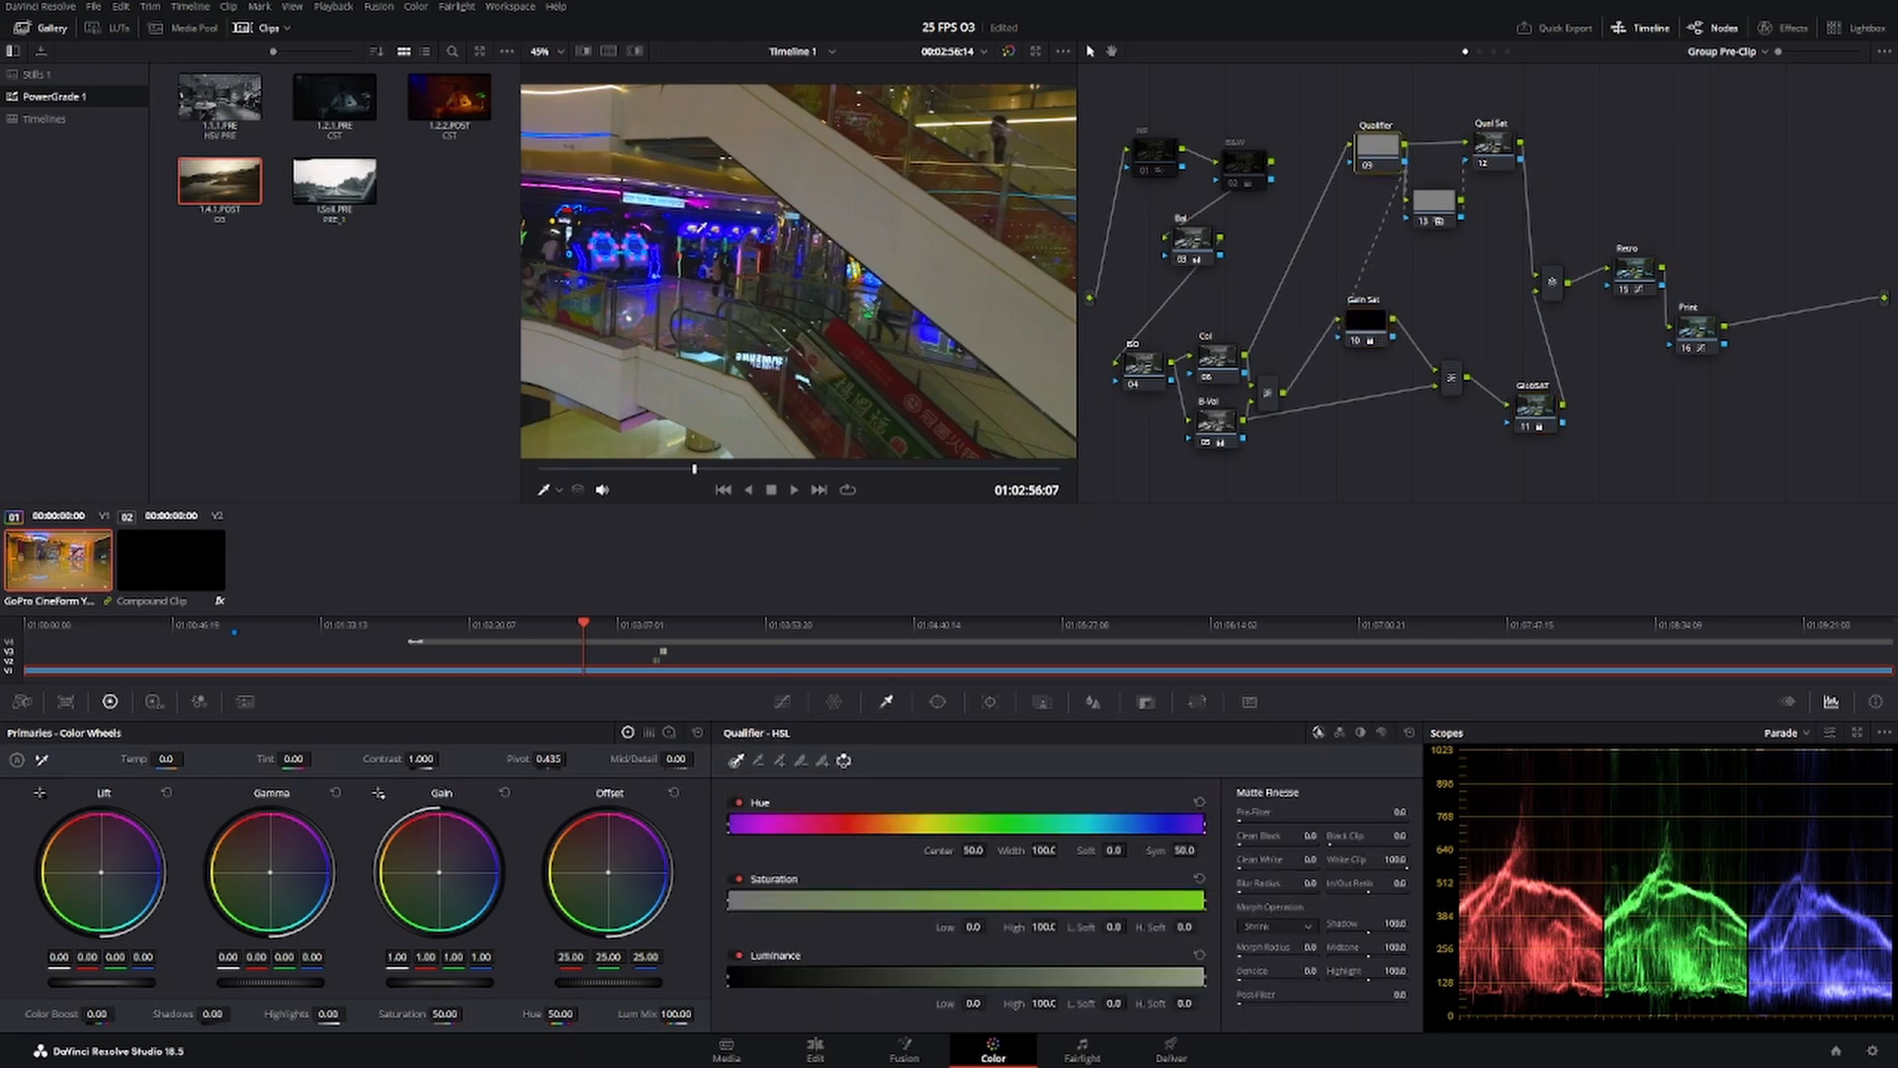
{"action": "left_click", "coordinate": [701, 230]}
{"action": "left_click_drag", "start_coordinate": [701, 230], "coordinate": [714, 236]}
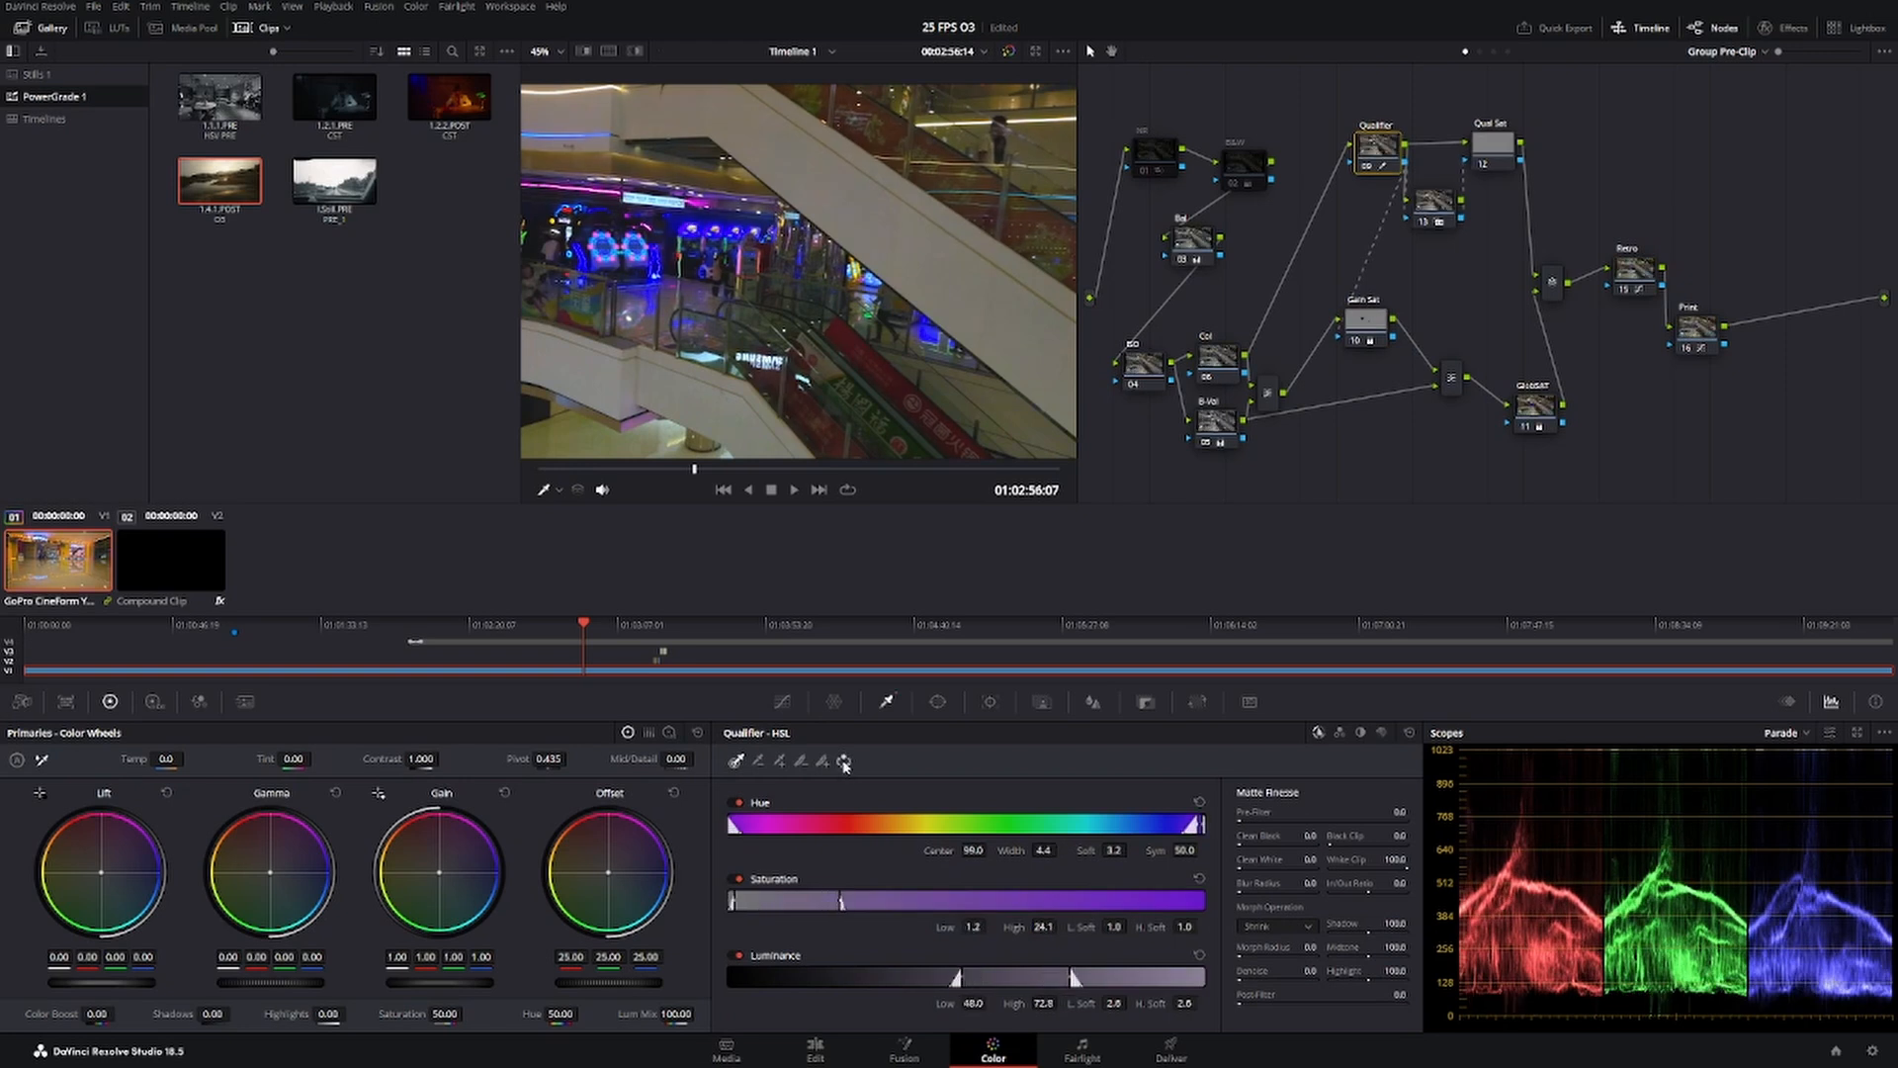
{"action": "left_click", "coordinate": [843, 760]}
{"action": "left_click_drag", "start_coordinate": [1379, 151], "coordinate": [1367, 164]}
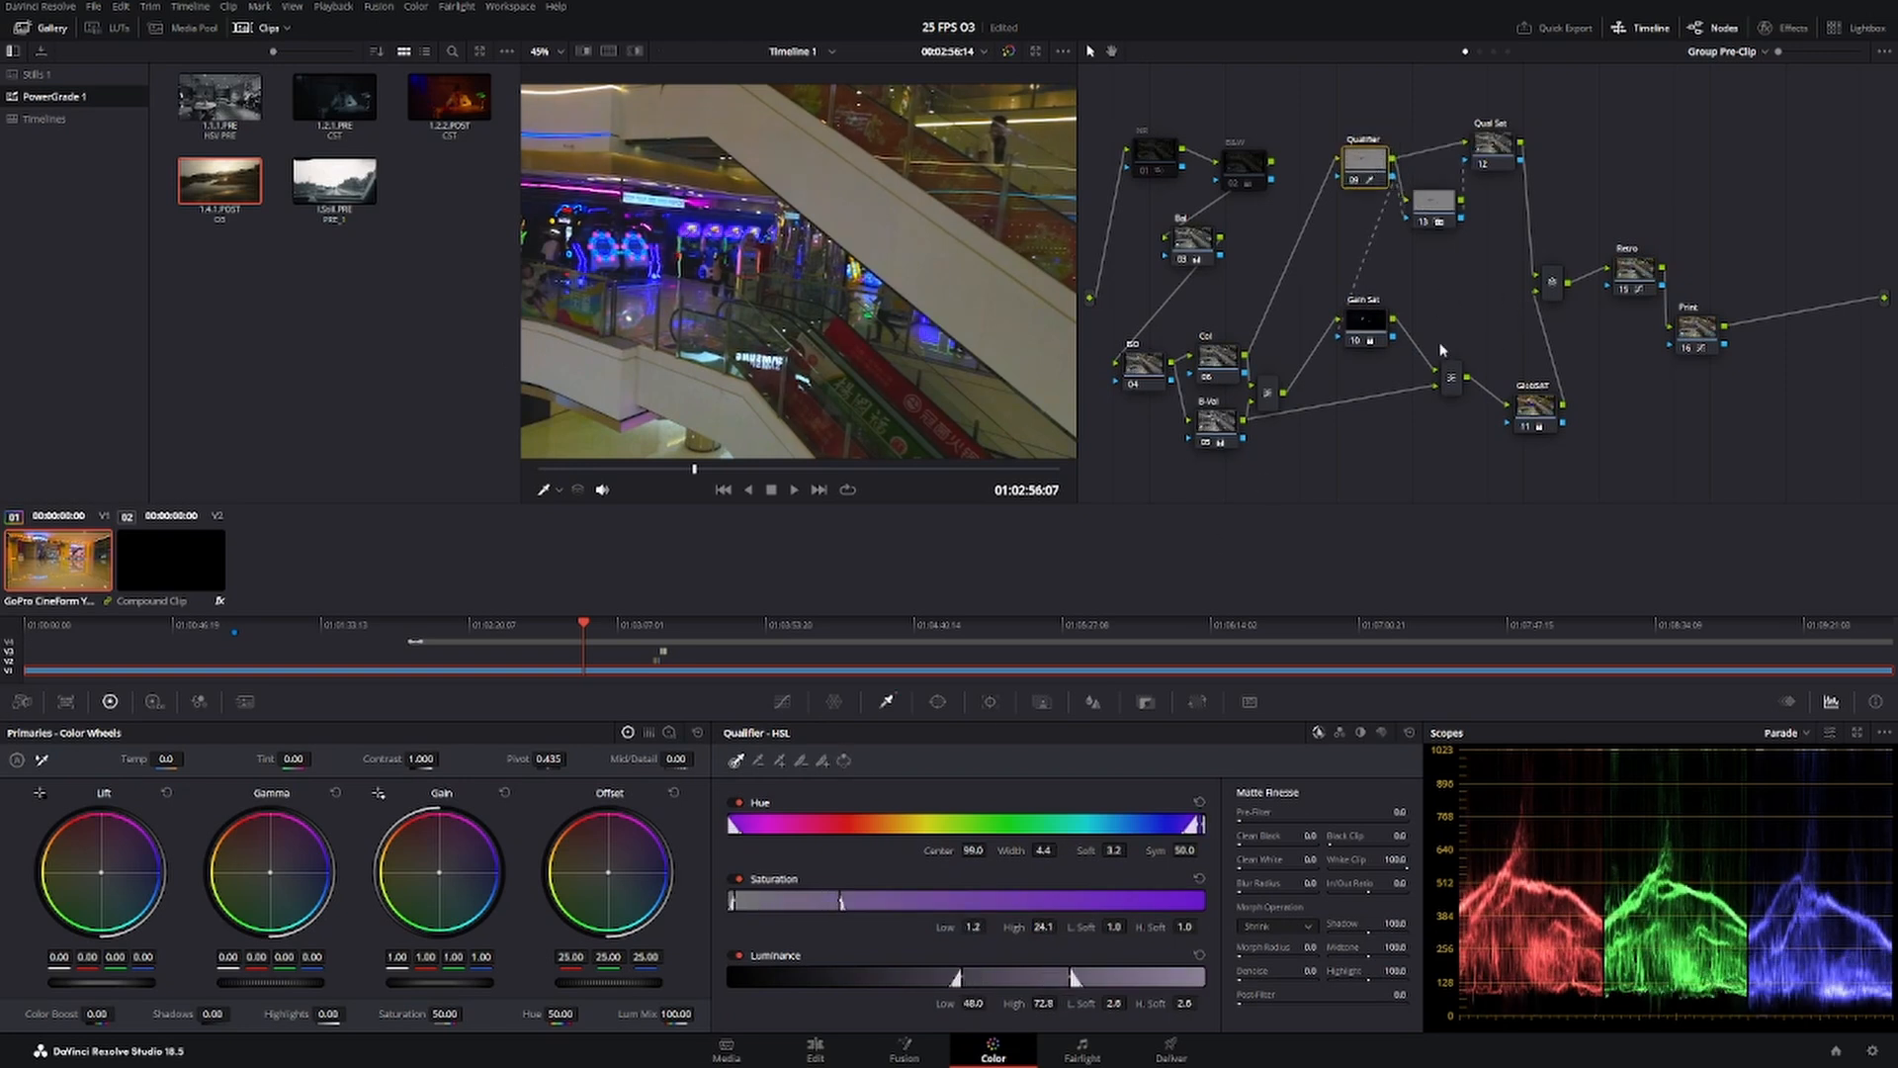
Set the Qual Sat node's Saturation to 0.00.
{"action": "left_click", "coordinate": [1537, 405]}
{"action": "left_click", "coordinate": [1503, 148]}
{"action": "left_click_drag", "start_coordinate": [444, 1016], "coordinate": [467, 1012]}
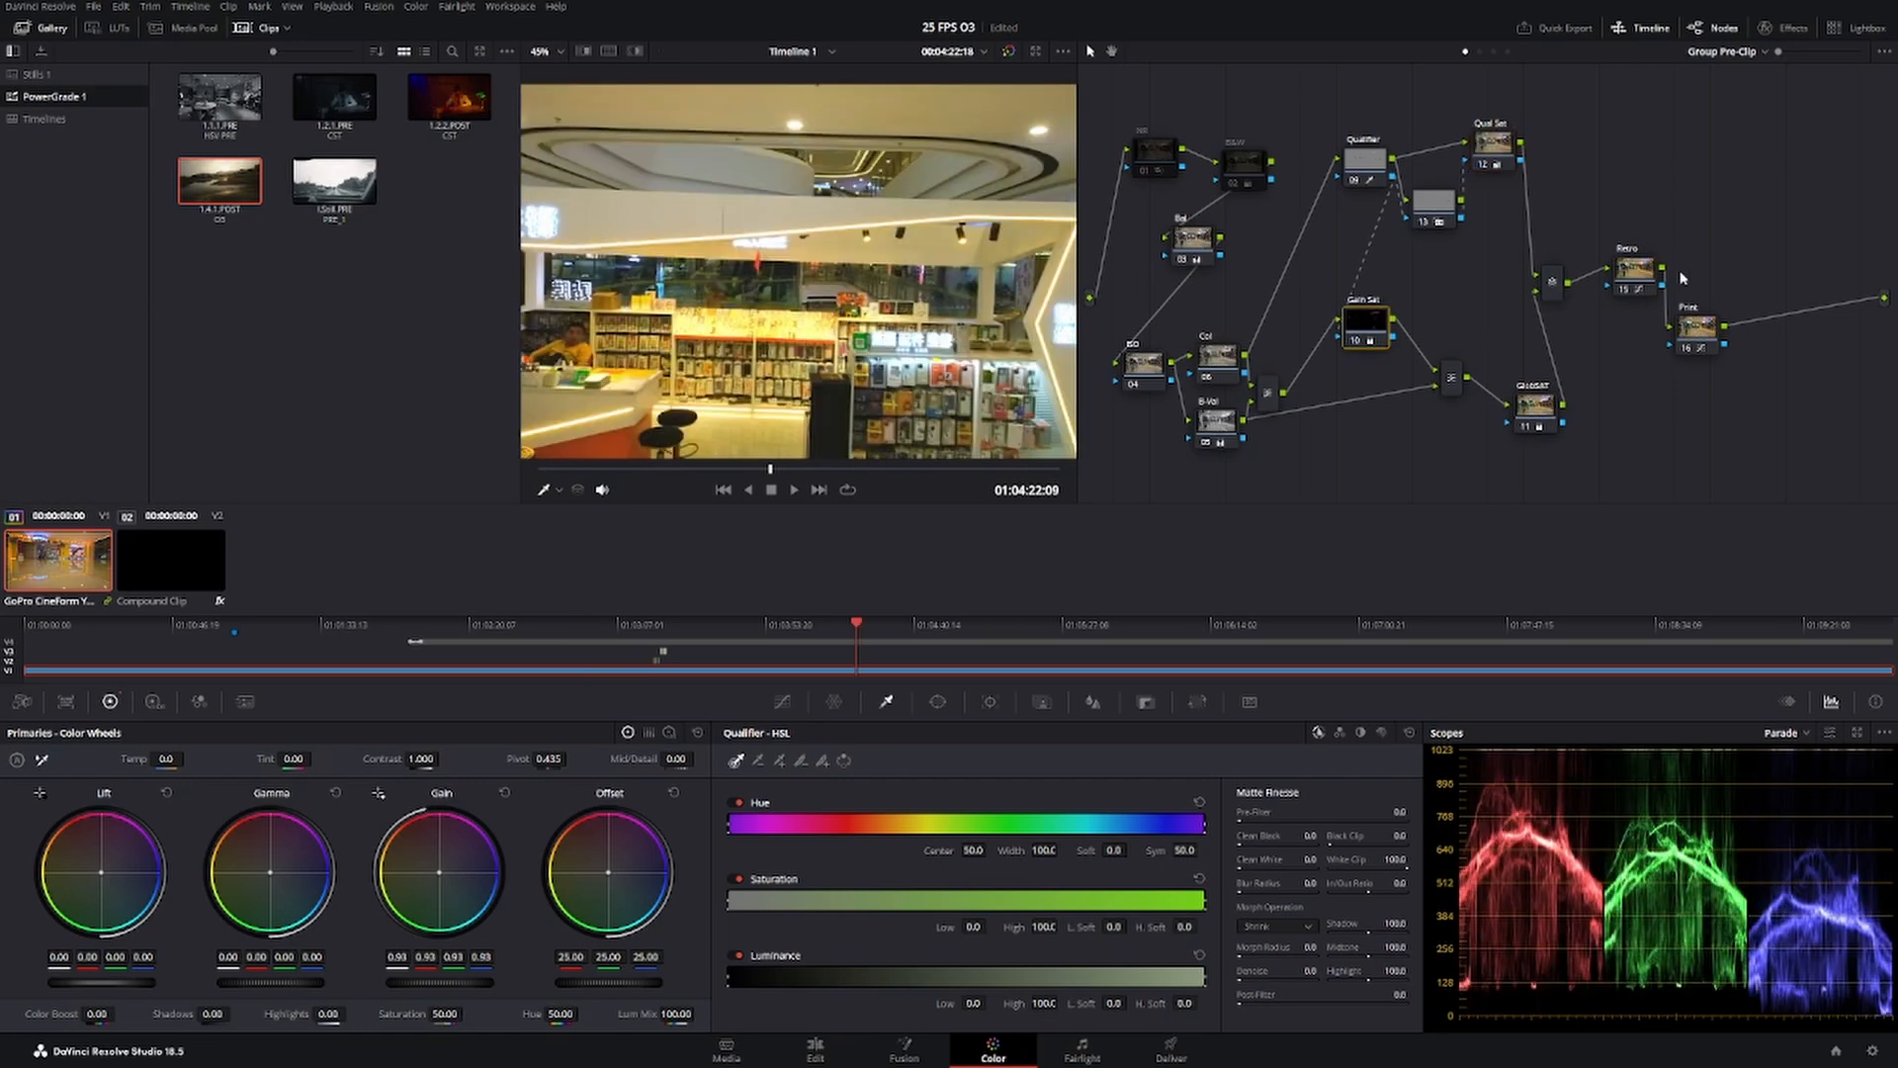
Rearrange the Retro and Print nodes side by side below the level of the final mixer, keeping Retro selected.
{"action": "left_click_drag", "start_coordinate": [1640, 270], "coordinate": [1639, 218]}
{"action": "left_click_drag", "start_coordinate": [1696, 334], "coordinate": [1618, 343]}
{"action": "left_click_drag", "start_coordinate": [1702, 220], "coordinate": [1693, 332]}
{"action": "left_click", "coordinate": [1617, 351]}
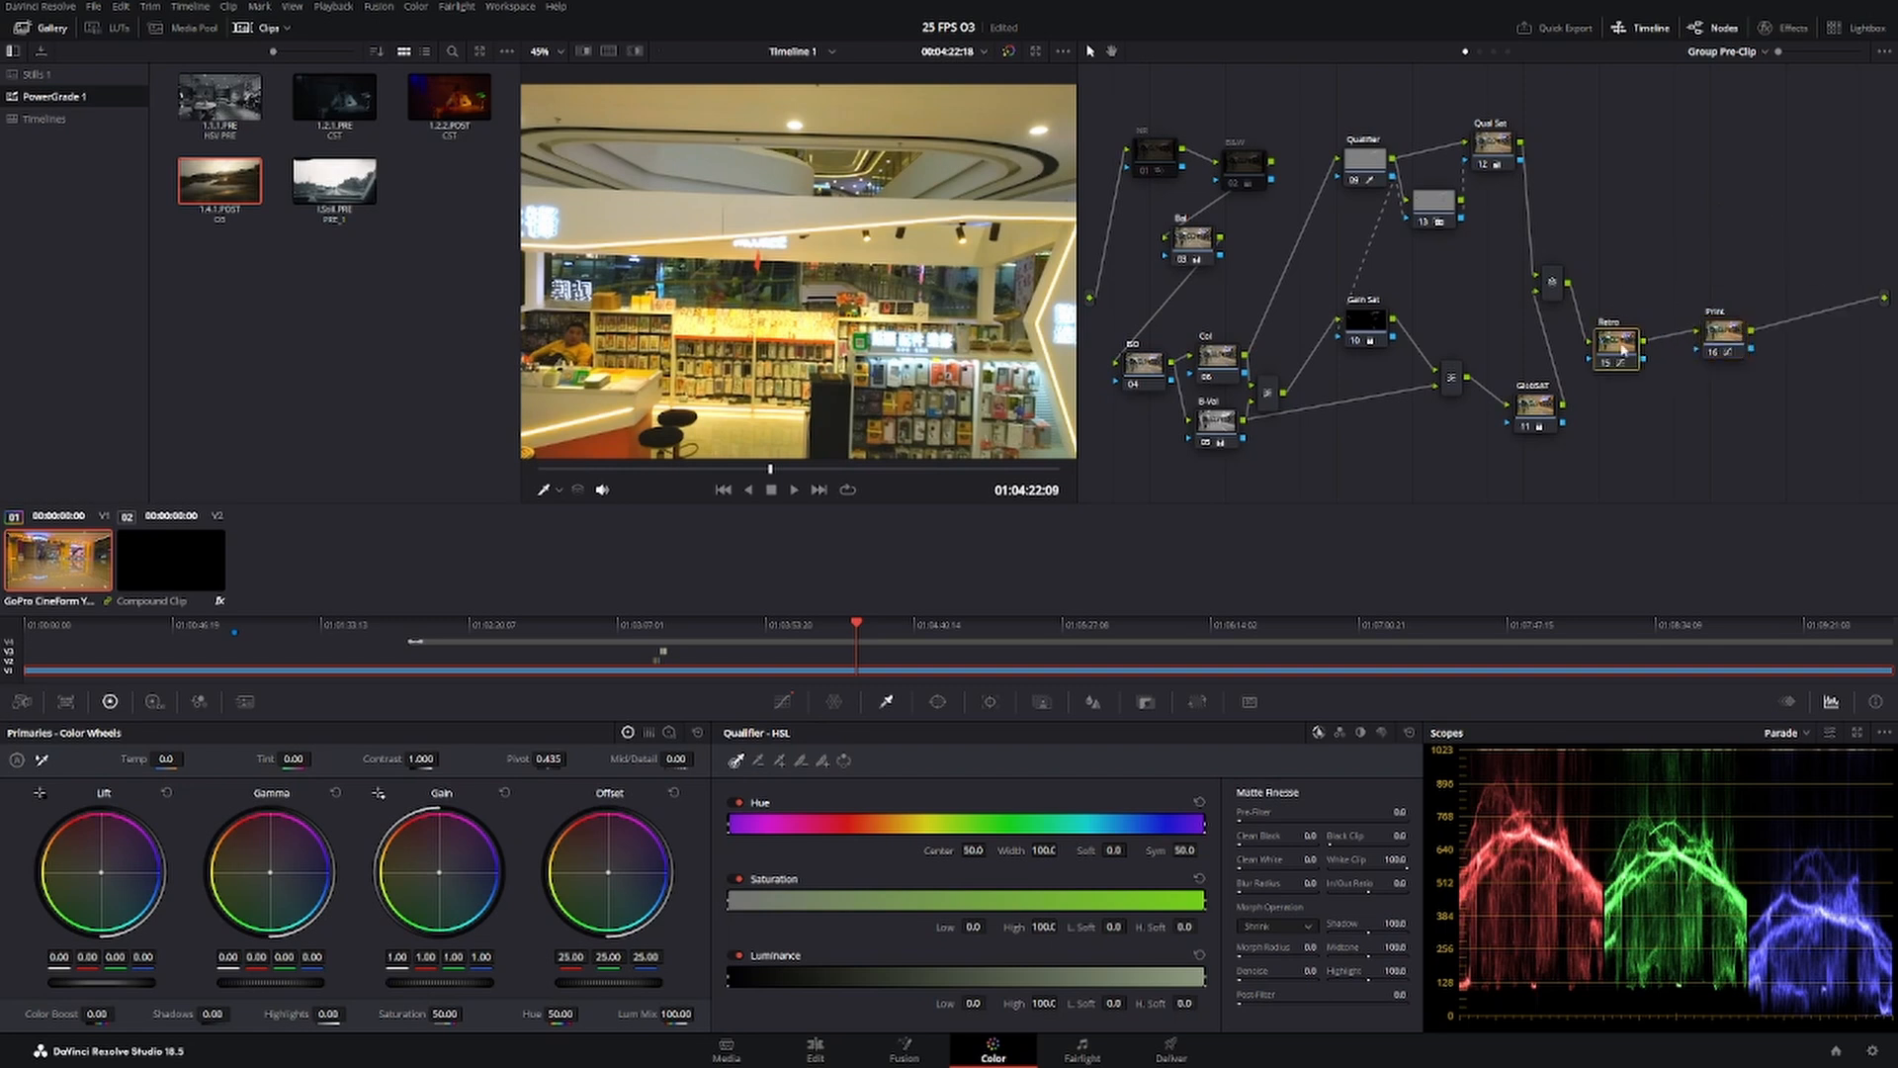
Compare the showroom frame at 01:01:30:20 with the Retro node off and on.
{"action": "left_click_drag", "start_coordinate": [770, 470], "coordinate": [619, 476]}
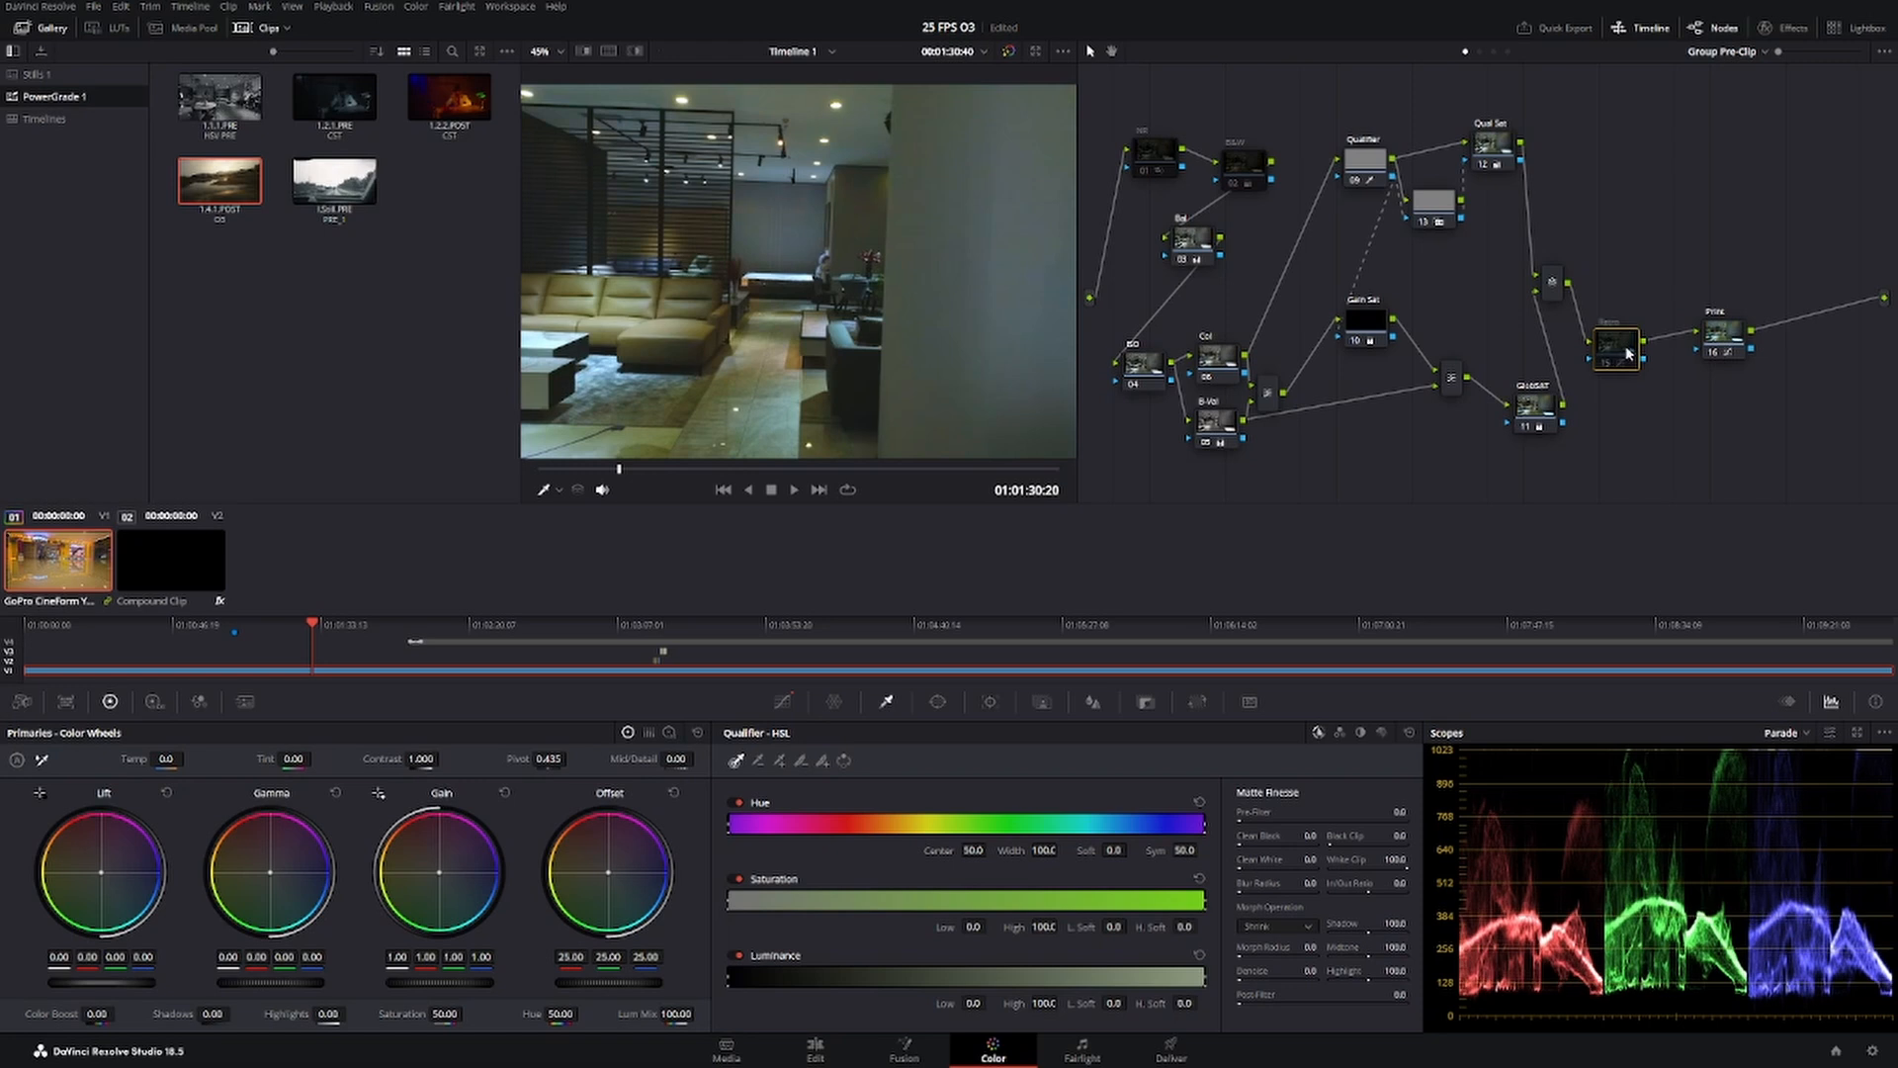
{"action": "key", "text": "ctrl+d"}
{"action": "key", "text": "ctrl+d"}
{"action": "key", "text": "ctrl+d"}
{"action": "key", "text": "ctrl+d"}
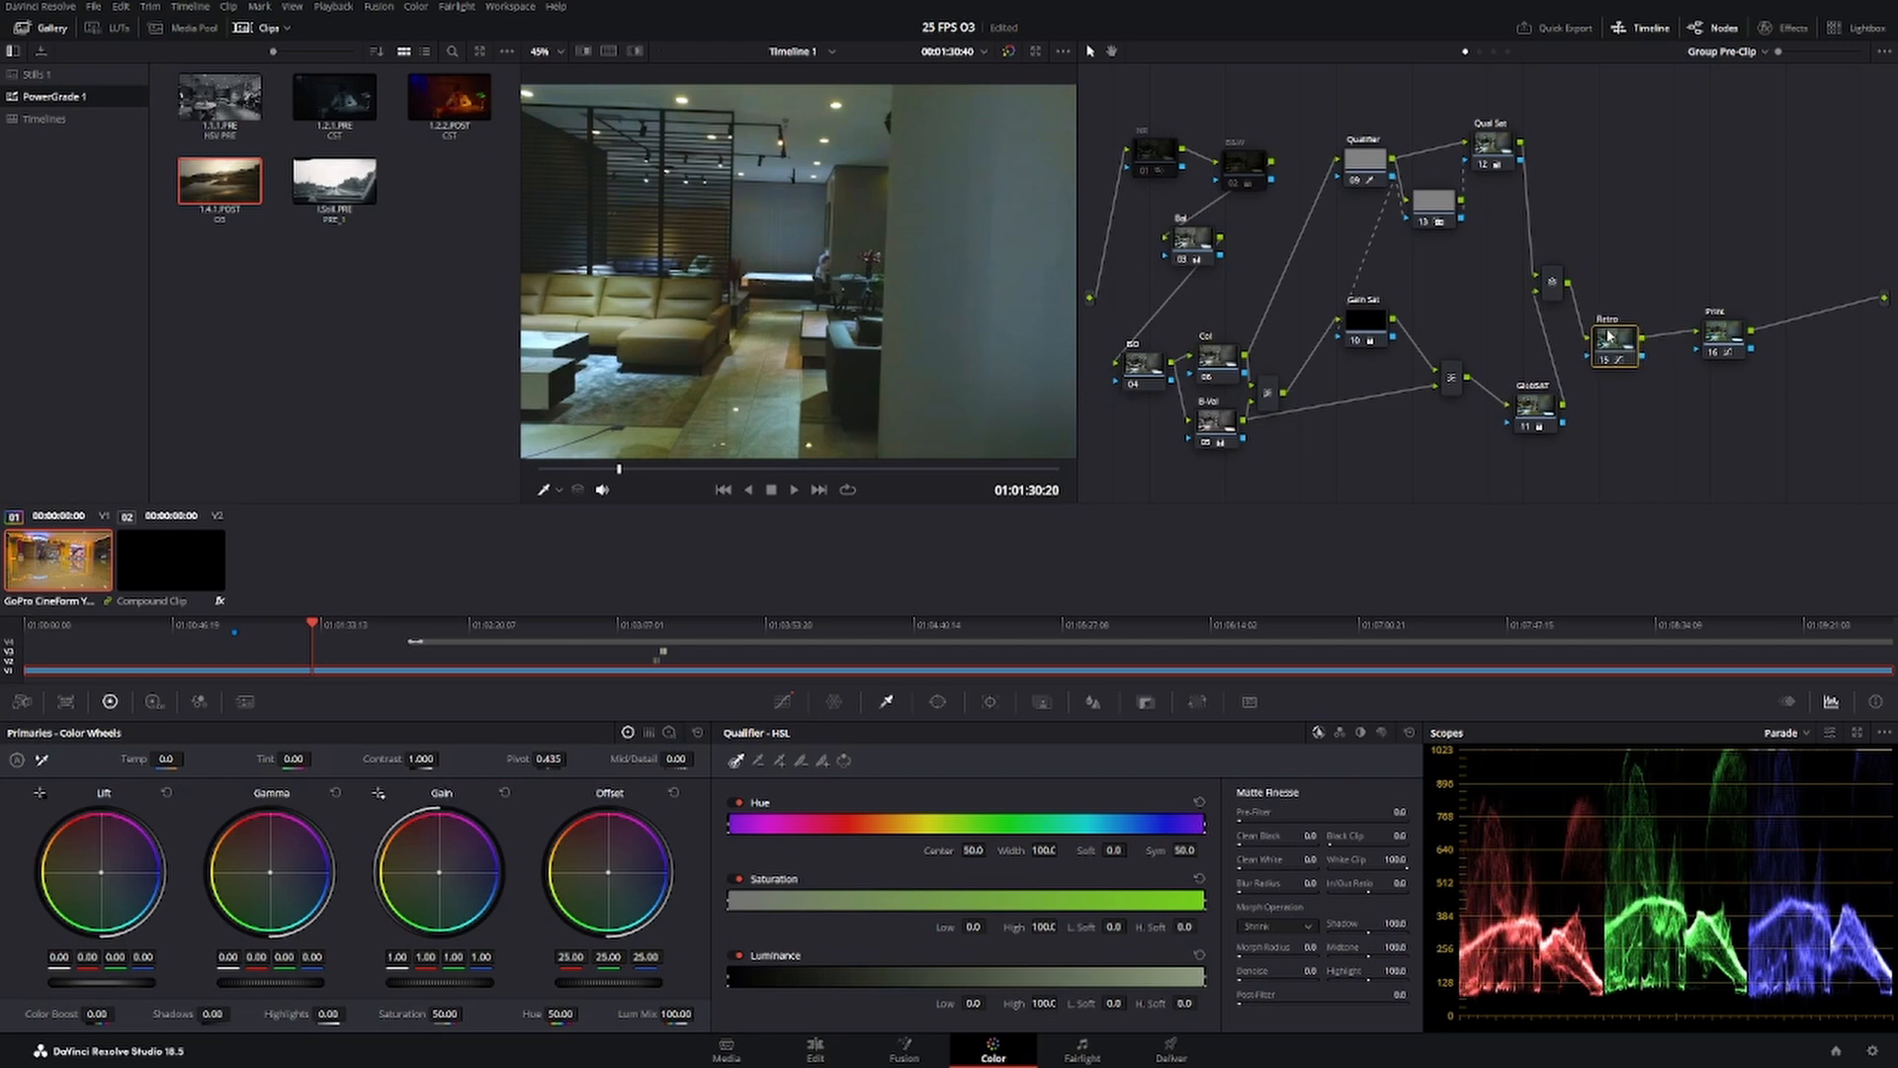
Raise the Retro and Print nodes into line with the output and compare the picture with the Print node off and on.
{"action": "mouse_move", "coordinate": [1611, 341]}
{"action": "left_mouse_down"}
{"action": "mouse_move", "coordinate": [1633, 307]}
{"action": "mouse_move", "coordinate": [1623, 320]}
{"action": "left_mouse_up"}
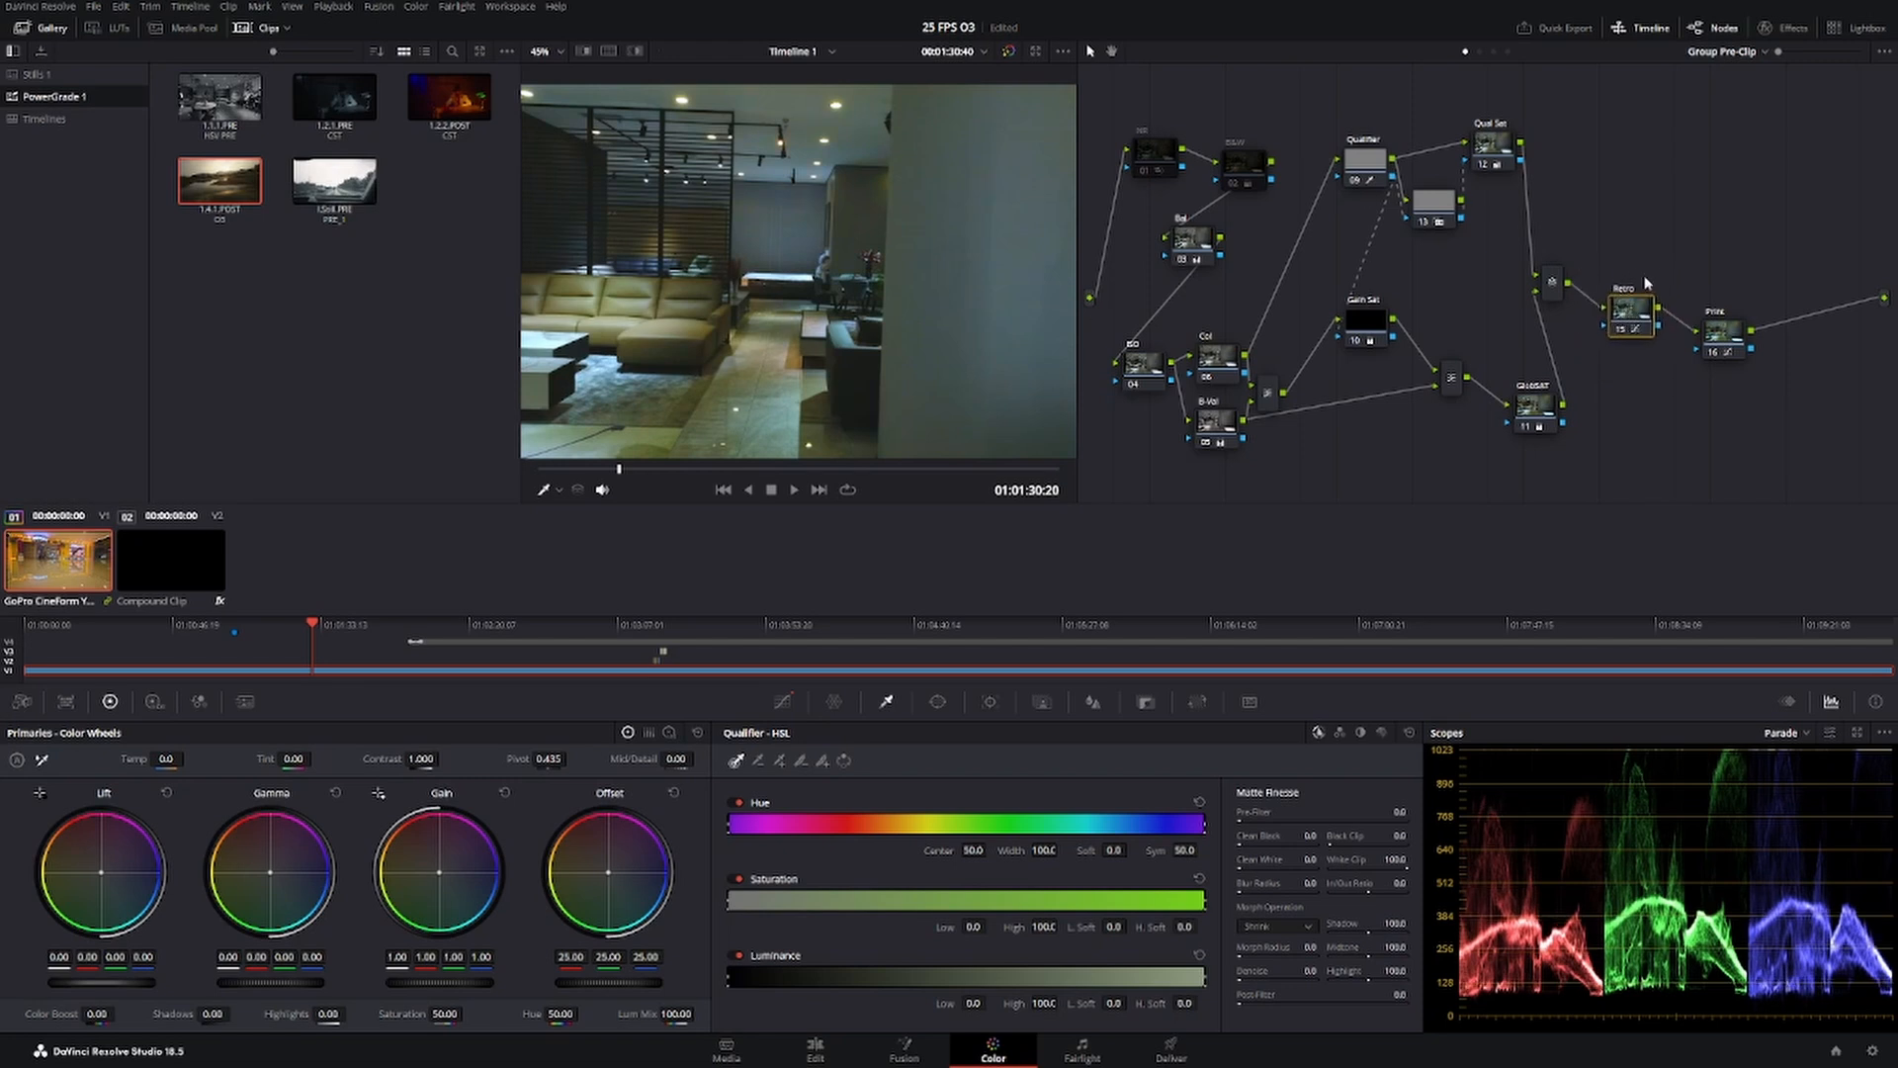
{"action": "left_click_drag", "start_coordinate": [1722, 355], "coordinate": [1730, 313]}
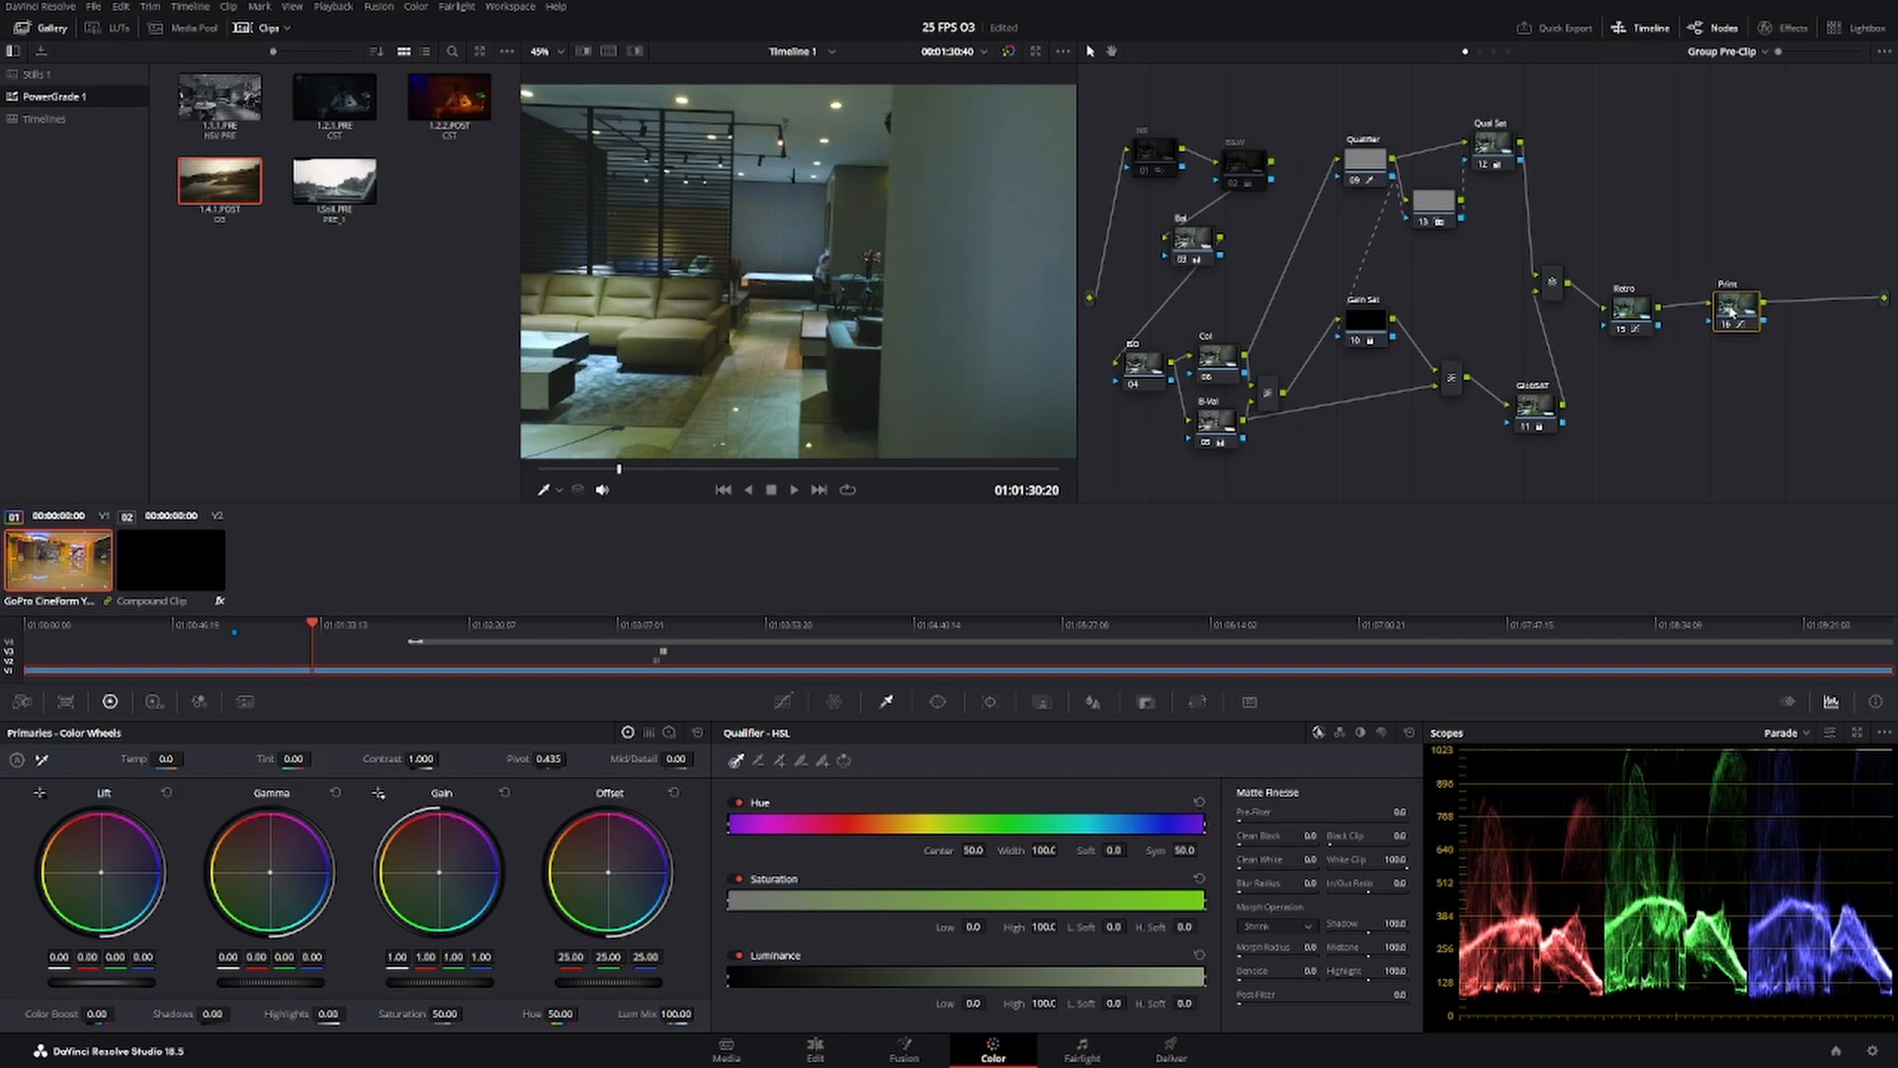
{"action": "key", "text": "ctrl+d"}
{"action": "key", "text": "ctrl+d"}
{"action": "key", "text": "ctrl+d"}
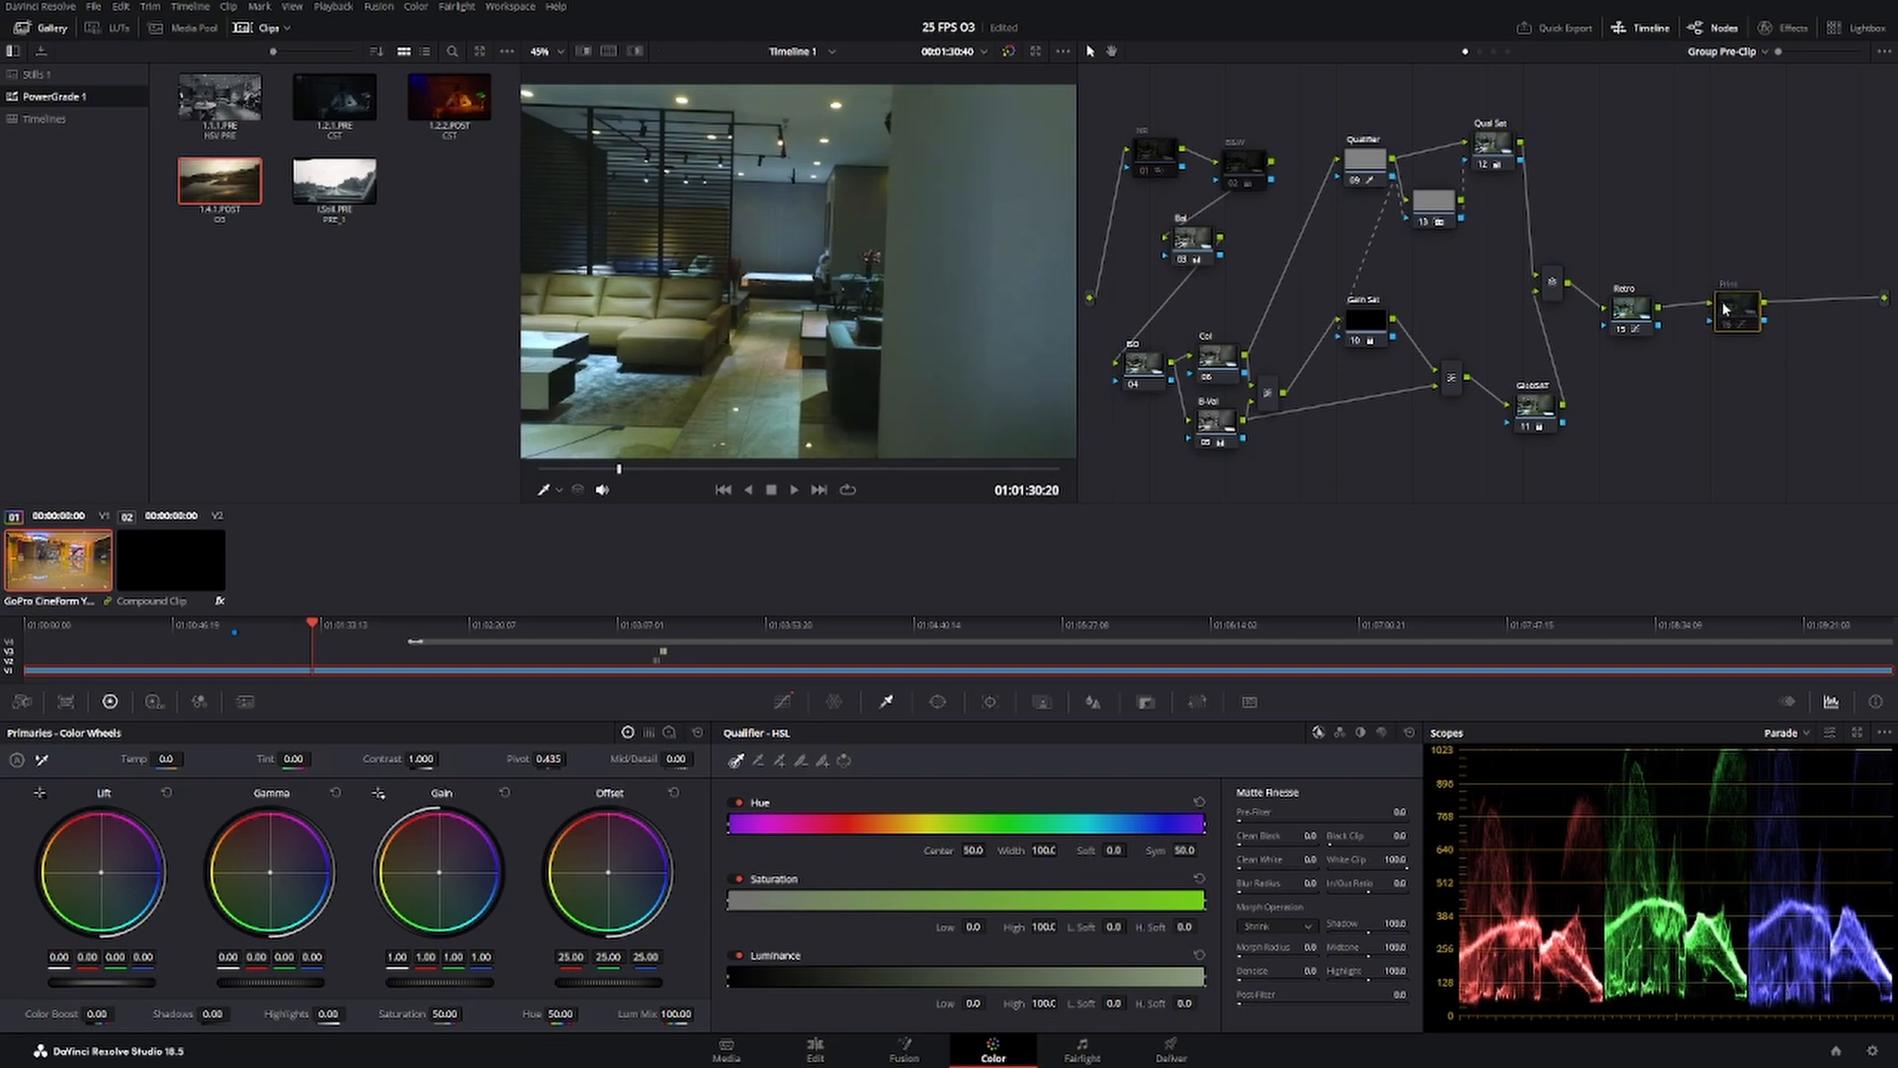
{"action": "key", "text": "ctrl+d"}
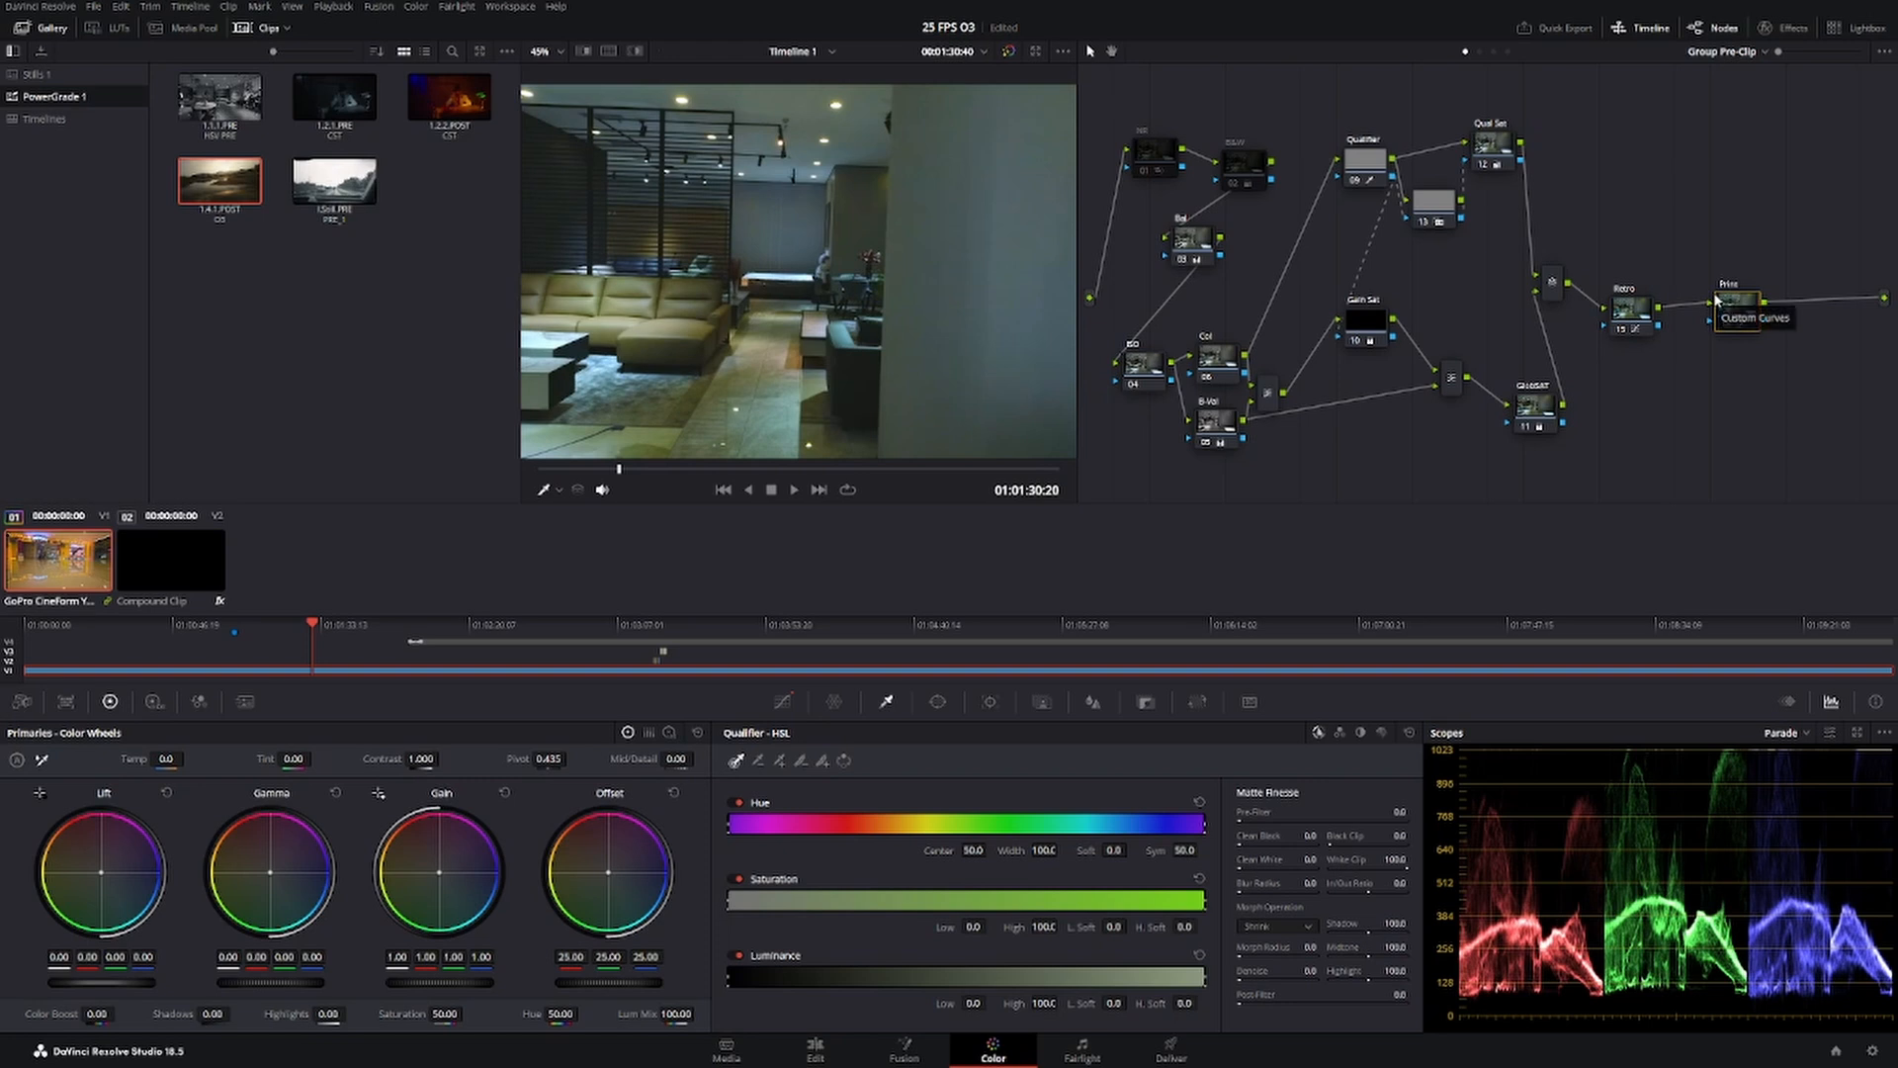
{"action": "key", "text": "ctrl+d"}
{"action": "key", "text": "ctrl+d"}
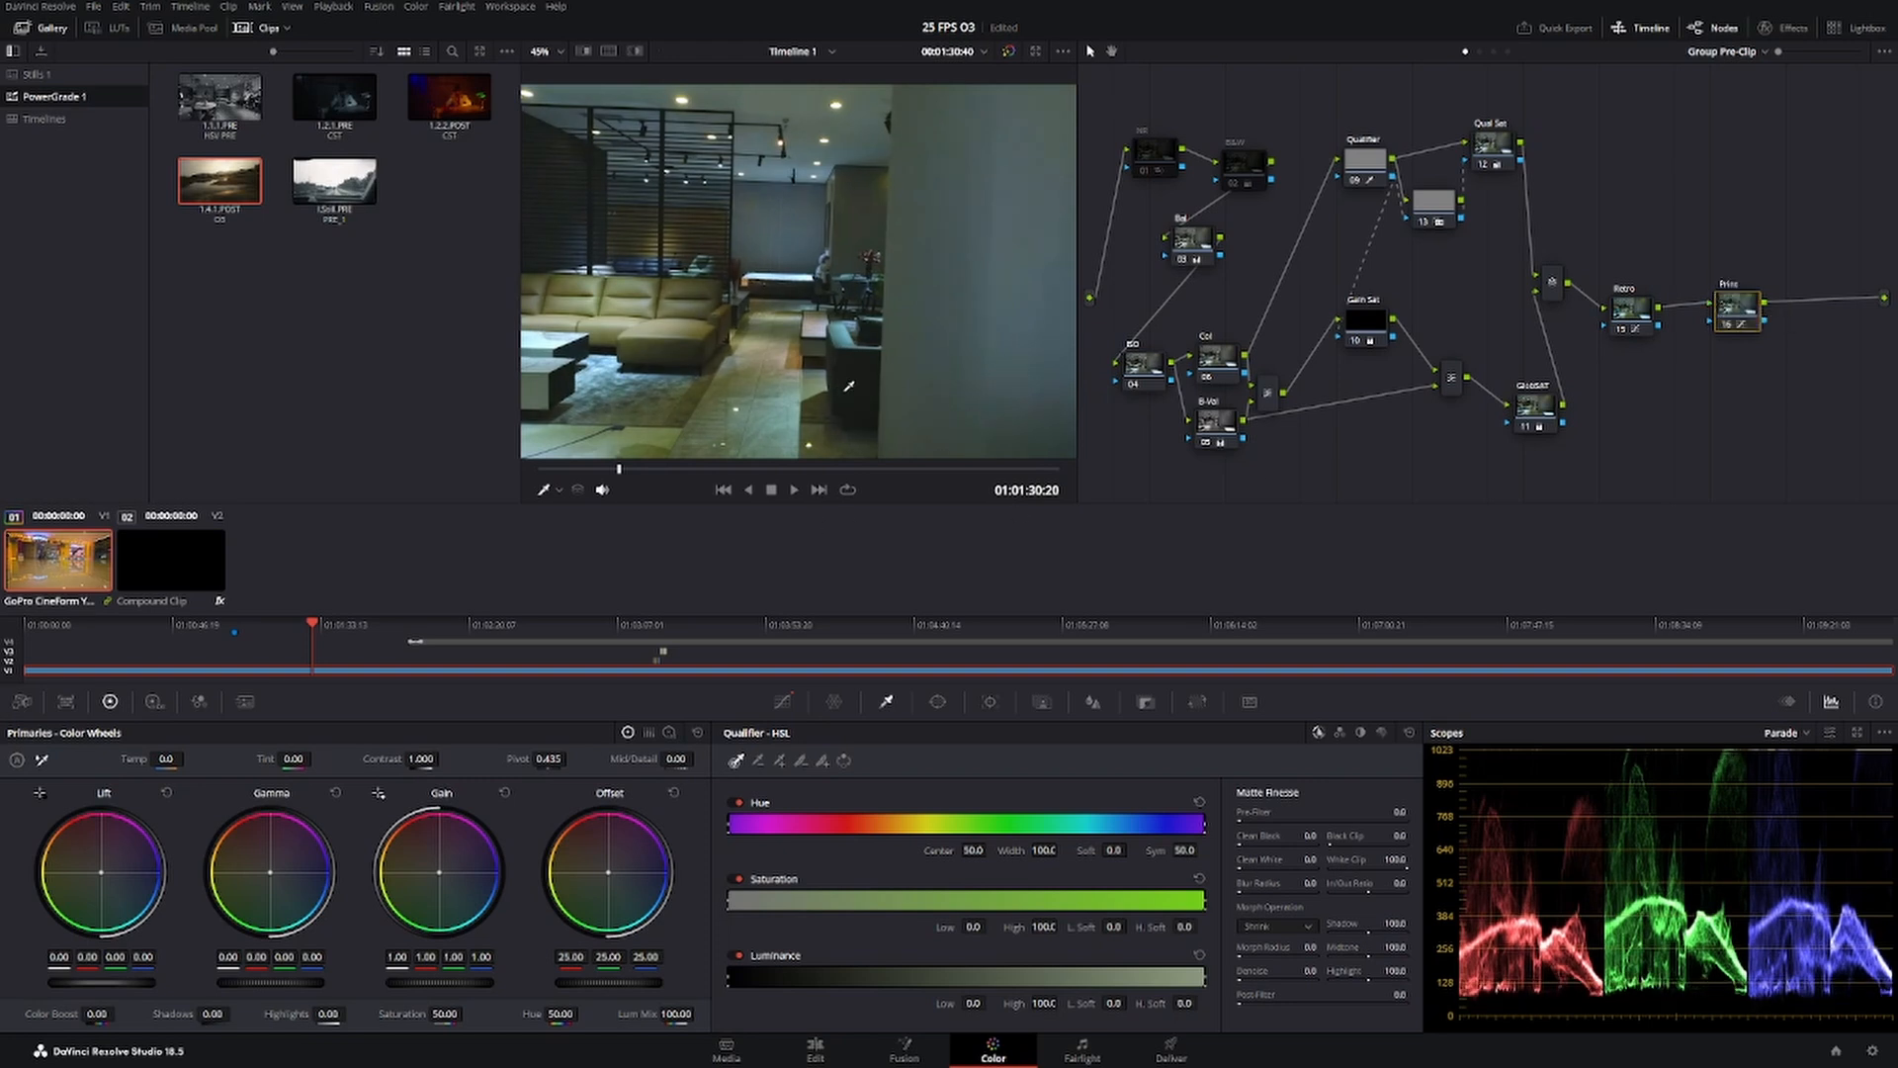
Inspect the Print node's effect on the dark armchair up close and on the whole showroom frame.
{"action": "scroll", "coordinate": [900, 403], "scroll_direction": "up", "scroll_amount": 3}
{"action": "scroll", "coordinate": [901, 403], "scroll_direction": "up", "scroll_amount": 8}
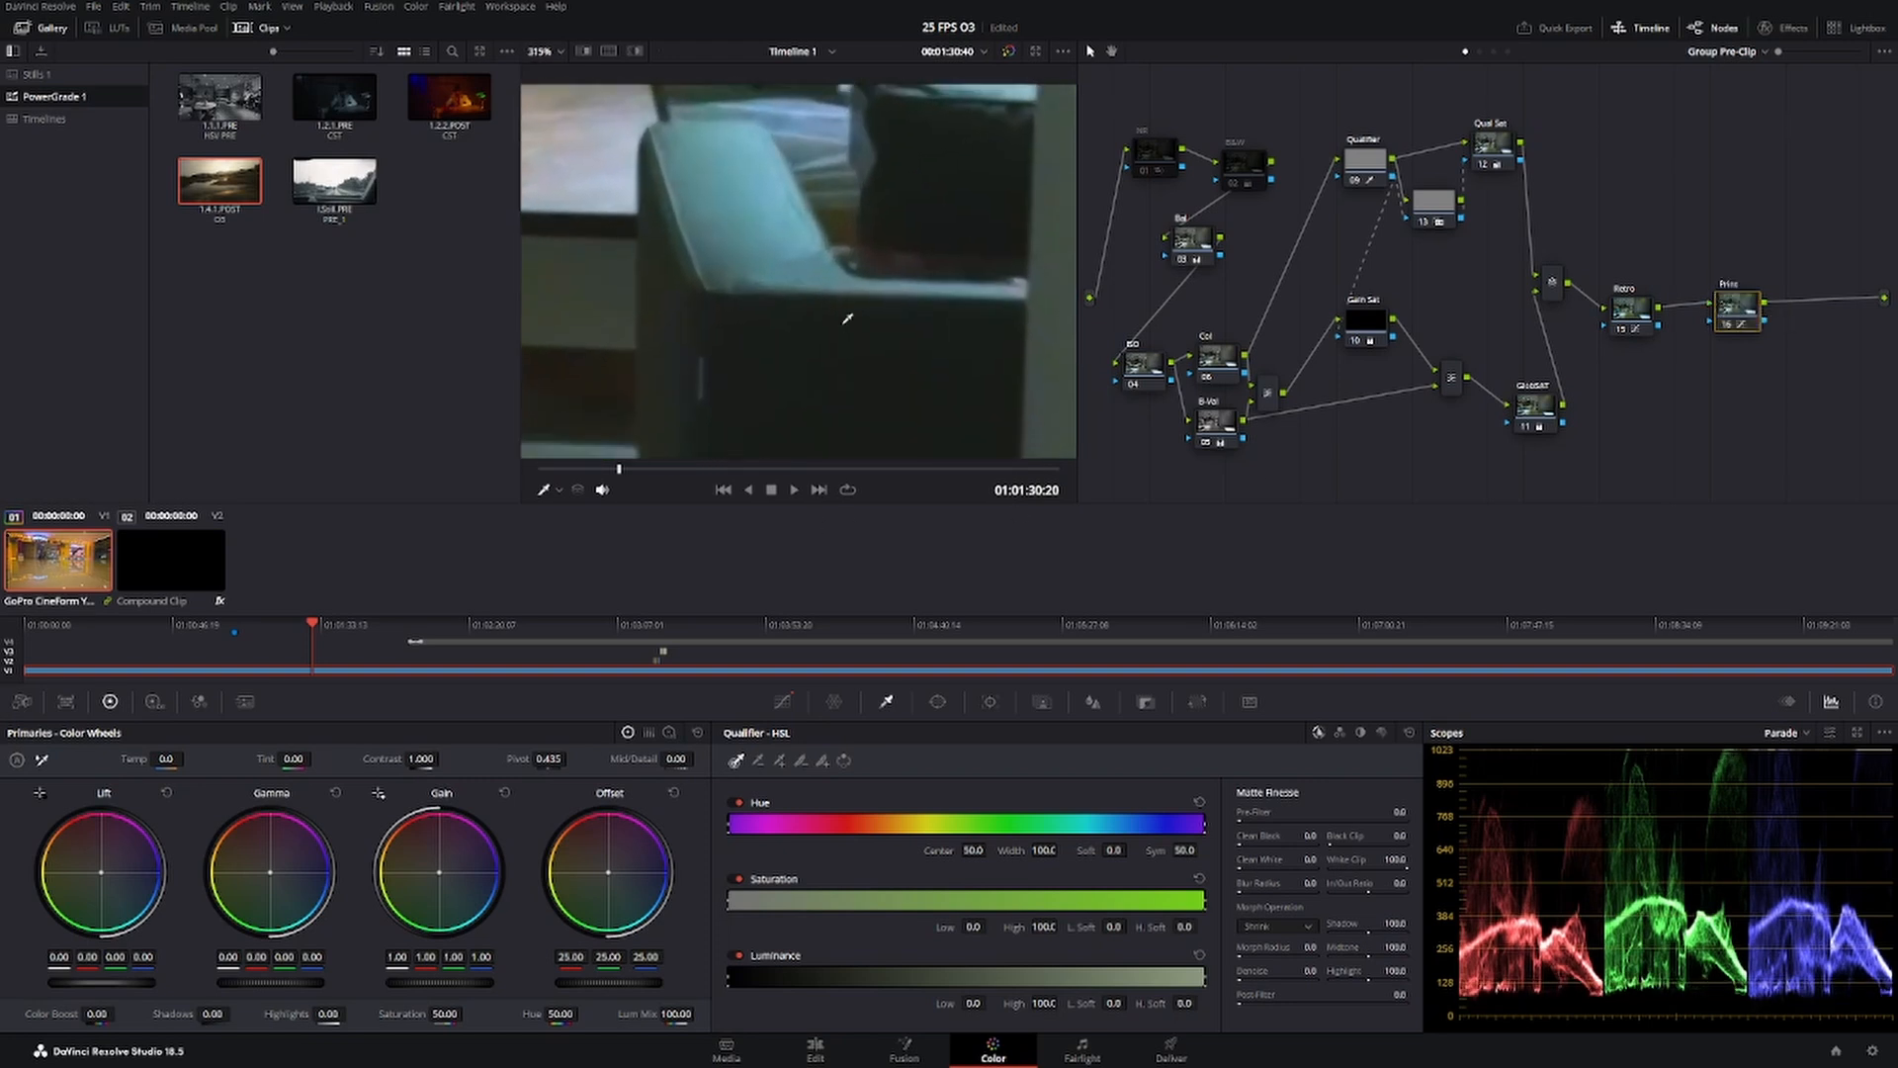
{"action": "scroll", "coordinate": [803, 227], "scroll_direction": "down", "scroll_amount": 10}
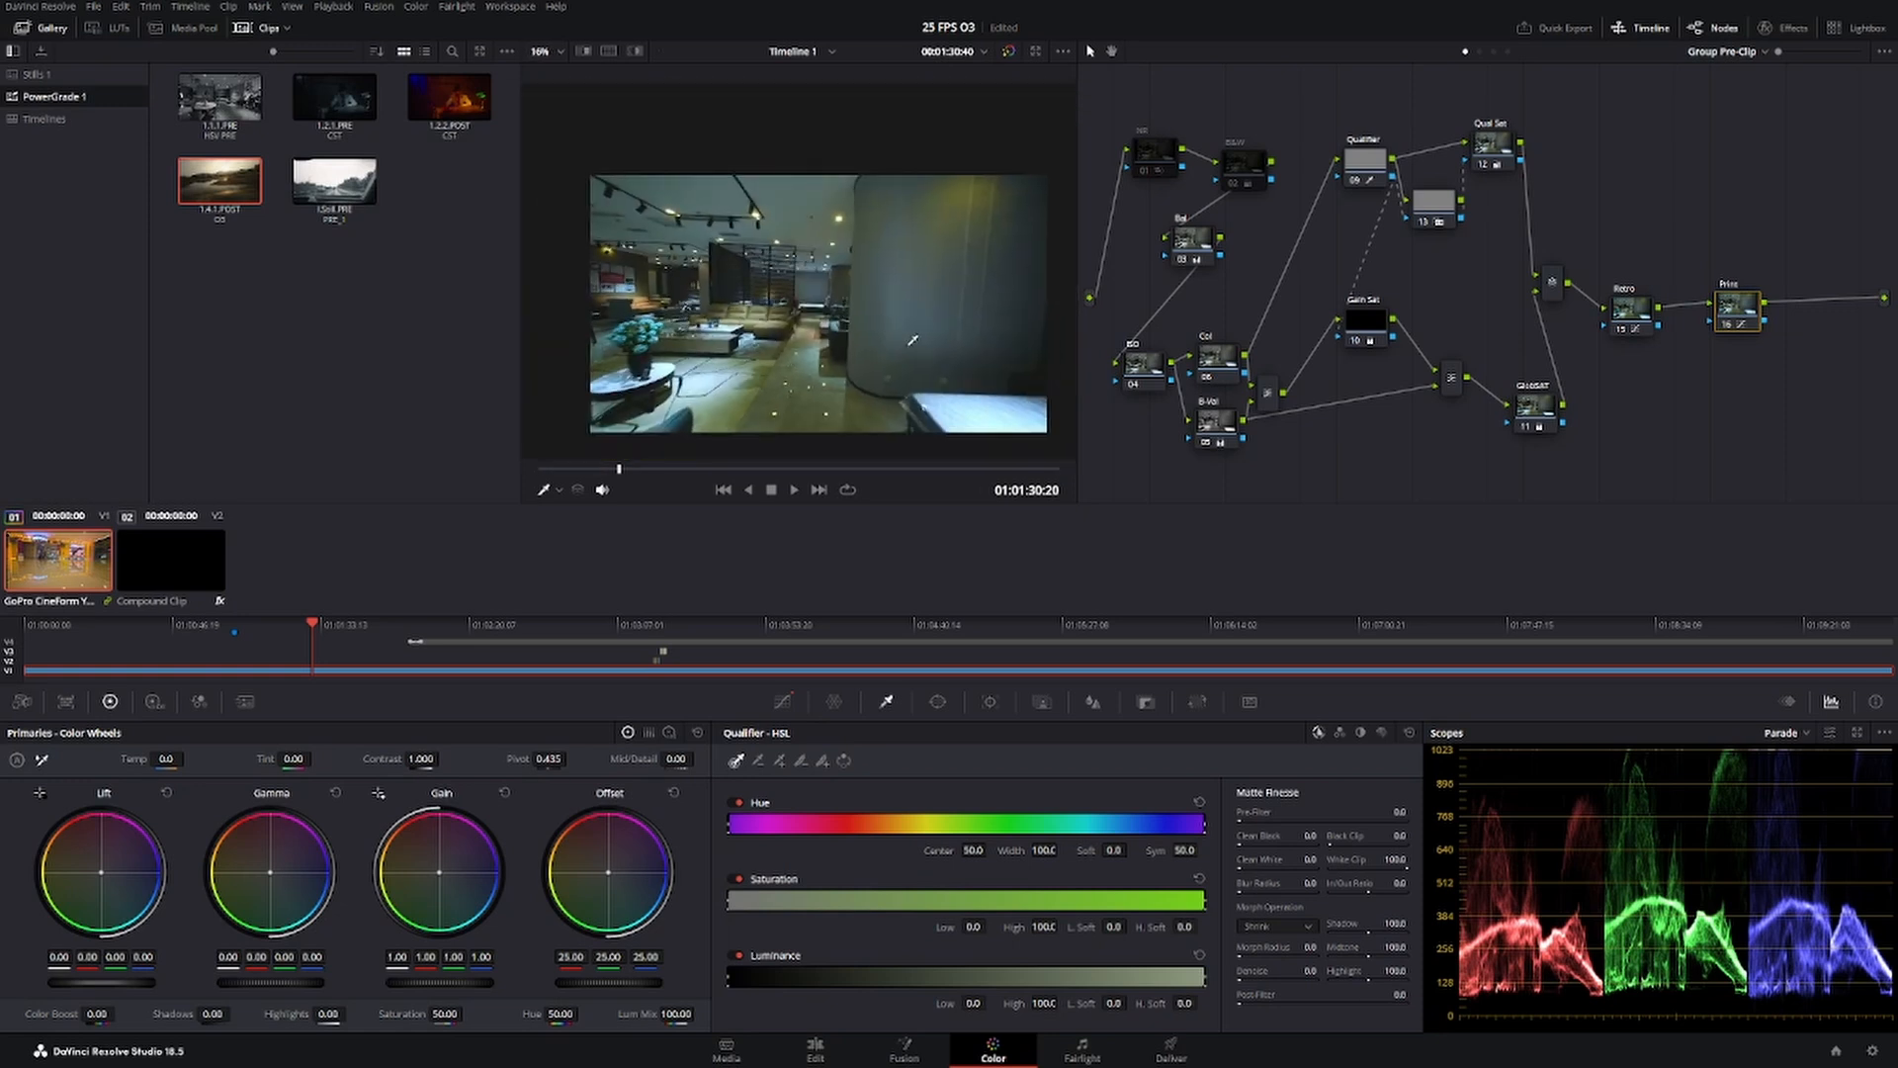
{"action": "left_click_drag", "start_coordinate": [912, 339], "coordinate": [902, 321]}
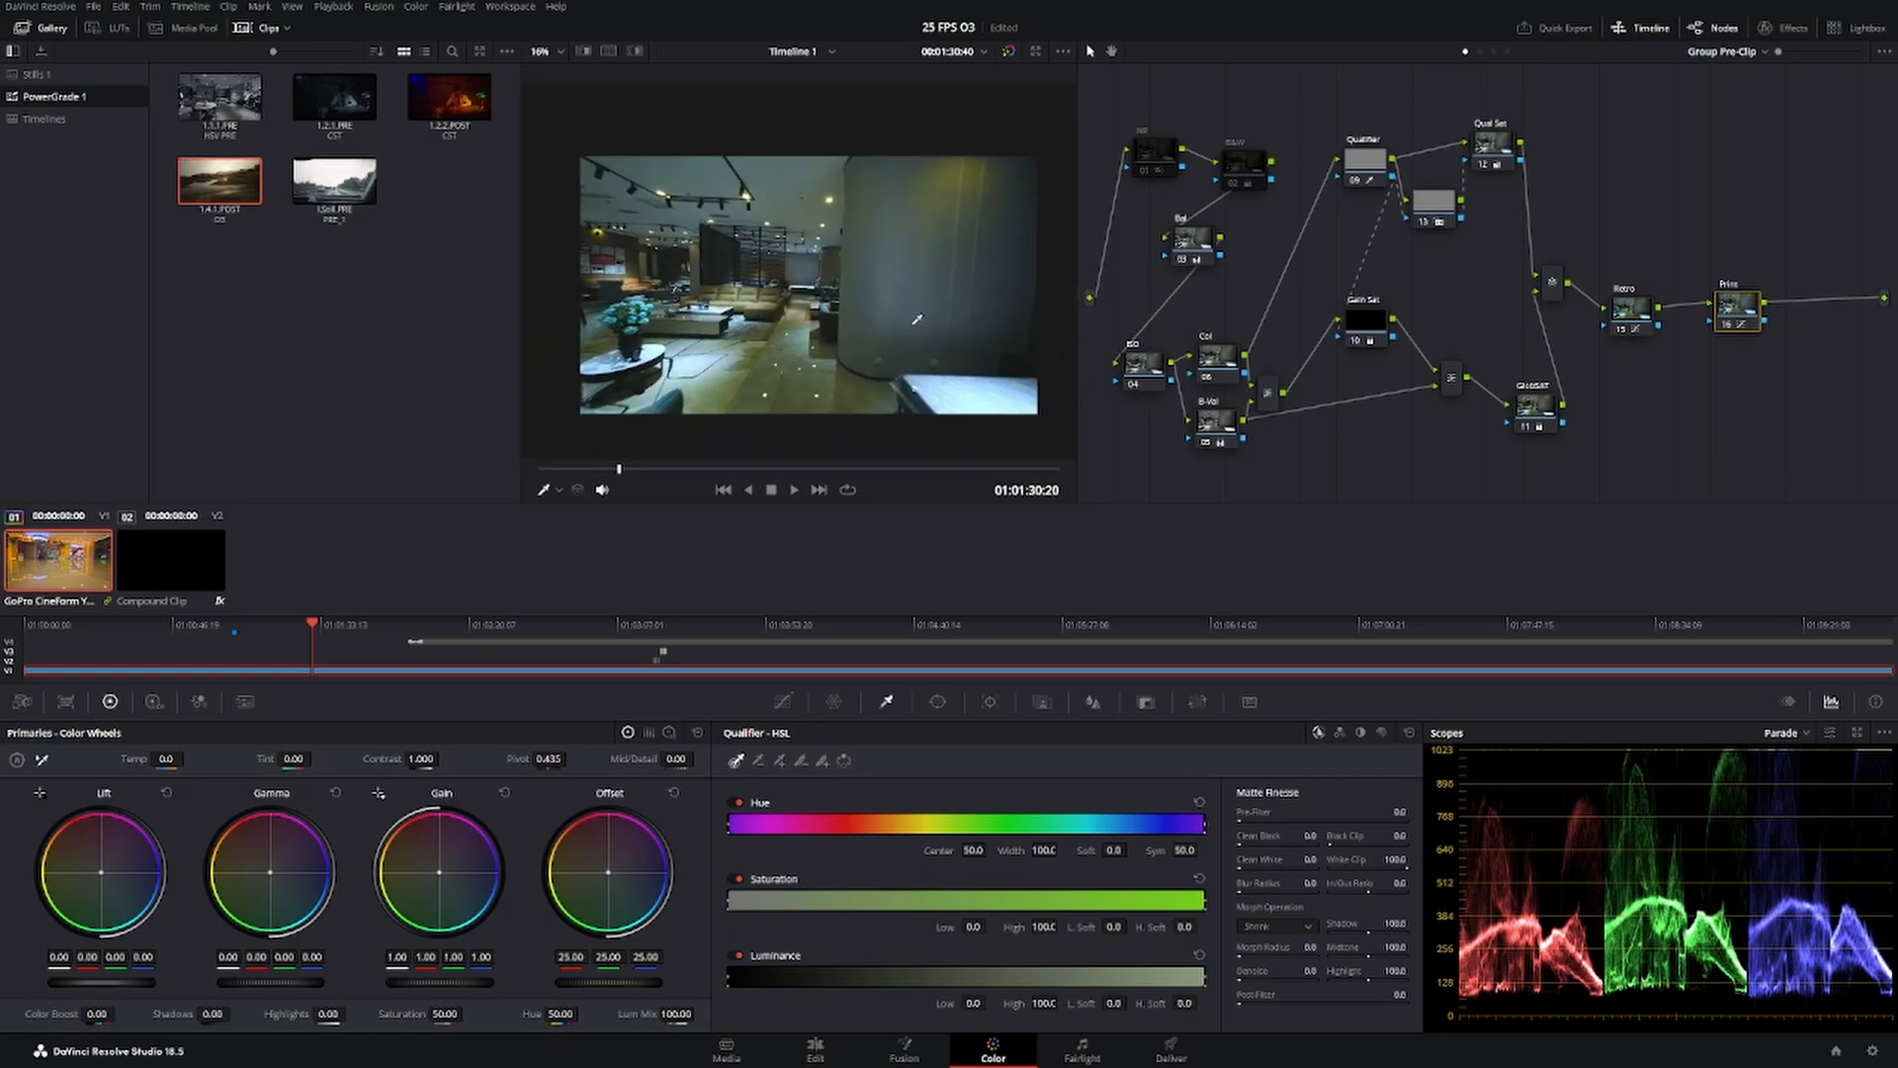
{"action": "scroll", "coordinate": [917, 319], "scroll_direction": "up", "scroll_amount": 1}
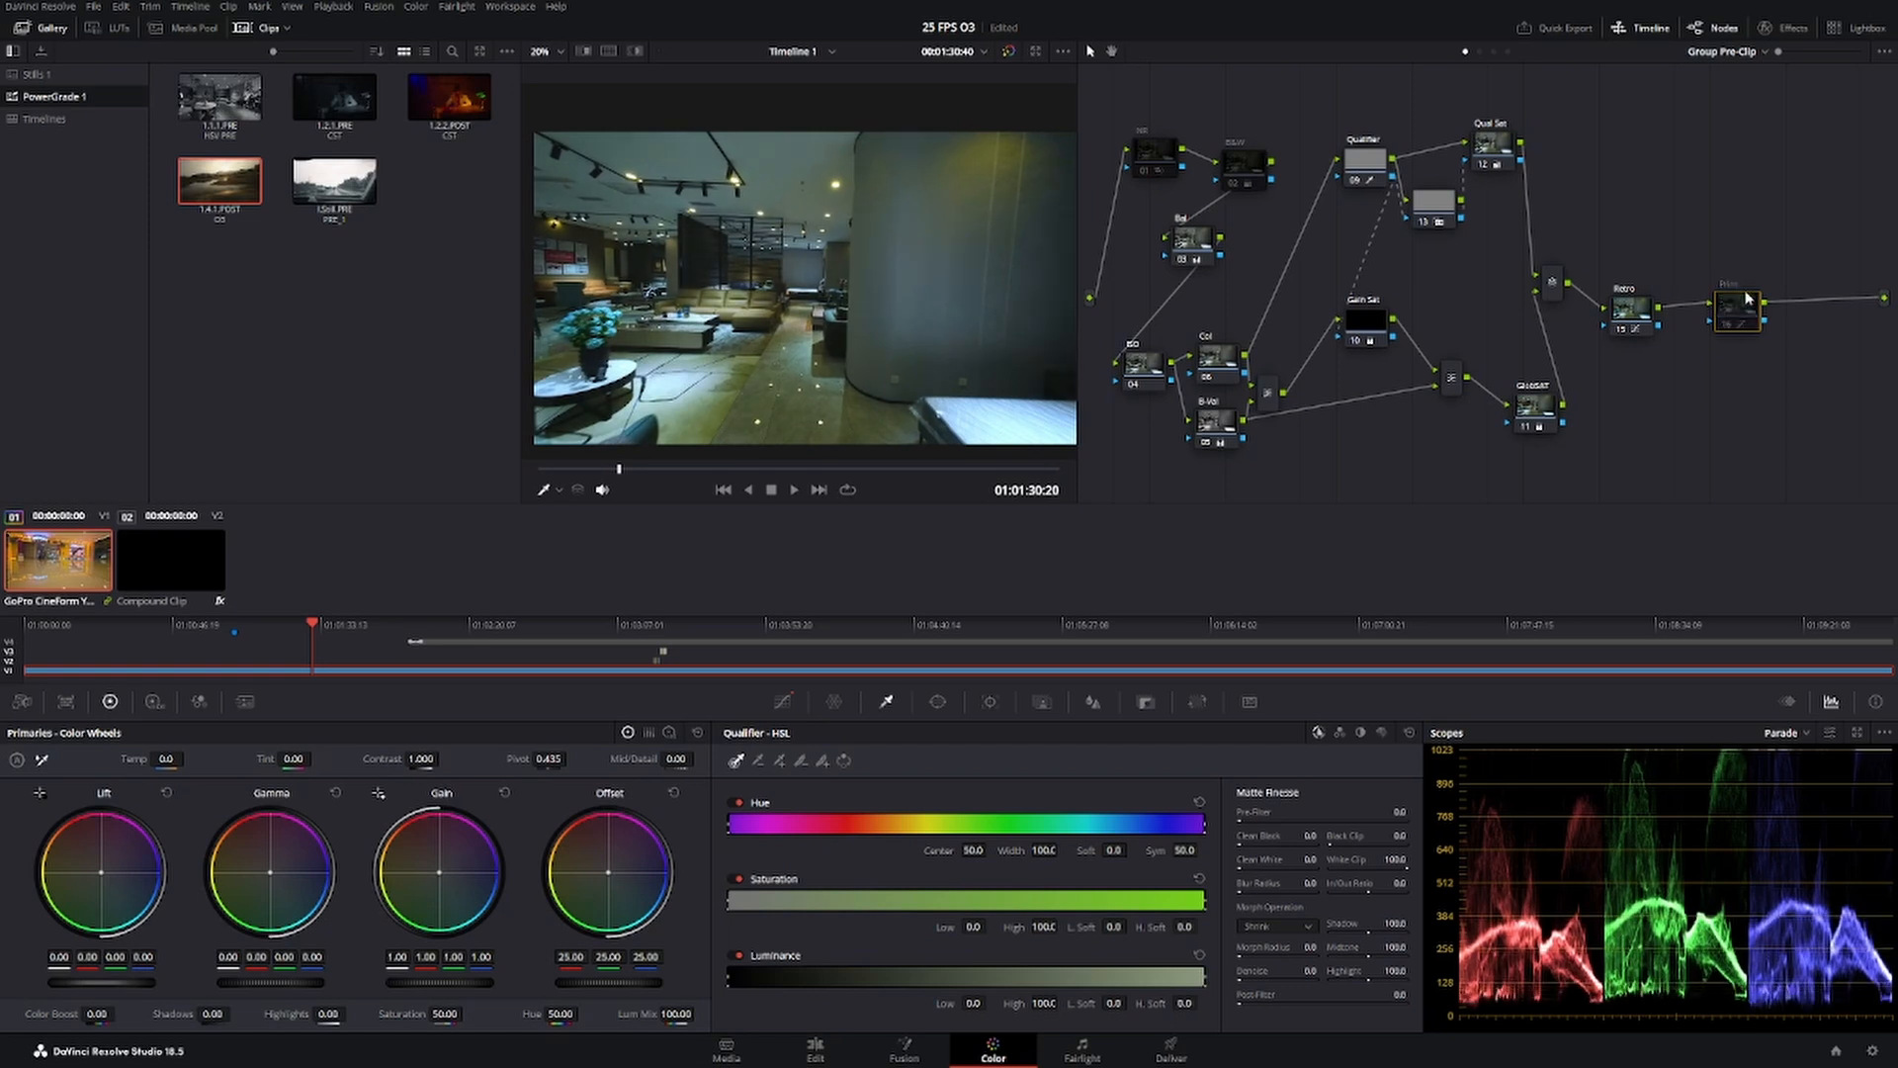
{"action": "left_click", "coordinate": [1009, 53]}
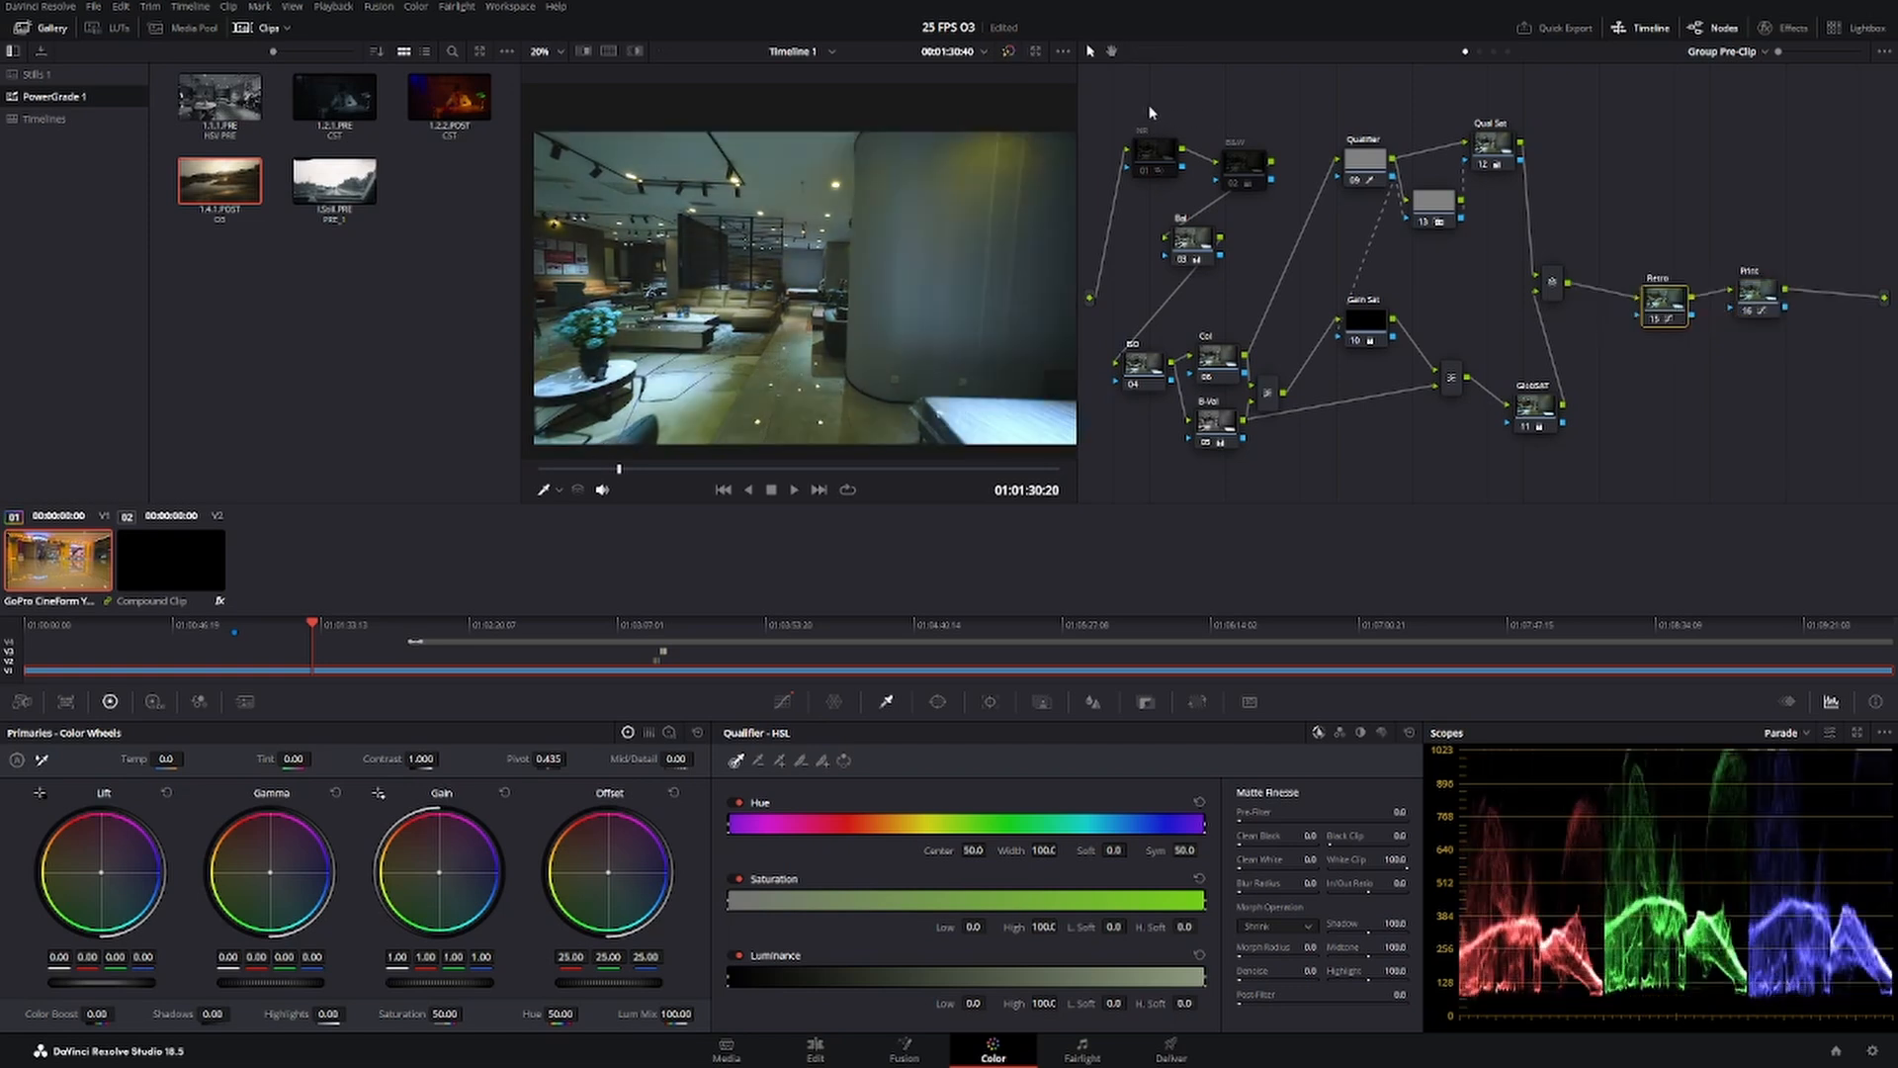
Select all nodes of the Group Pre-Clip tree and switch the node graph to Group Post-Clip.
{"action": "left_click_drag", "start_coordinate": [1118, 88], "coordinate": [1849, 483]}
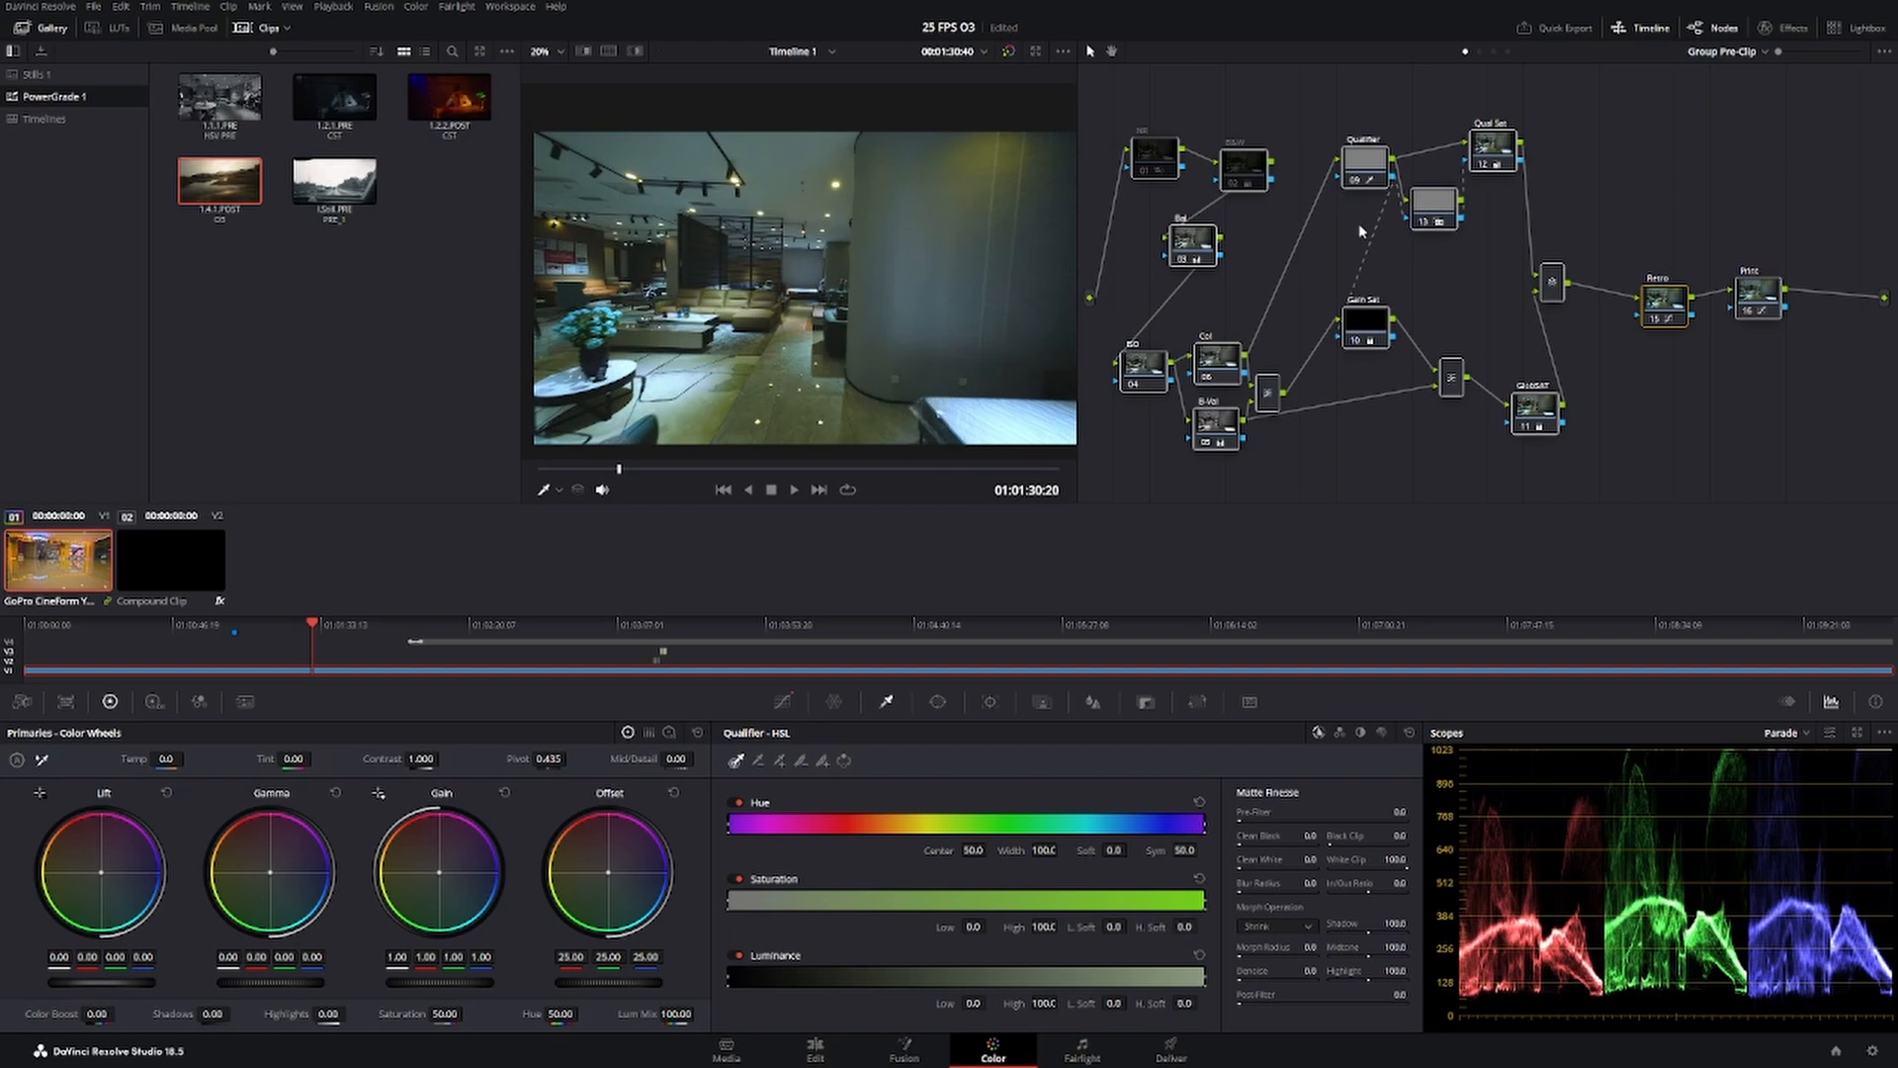
{"action": "left_click", "coordinate": [1740, 50]}
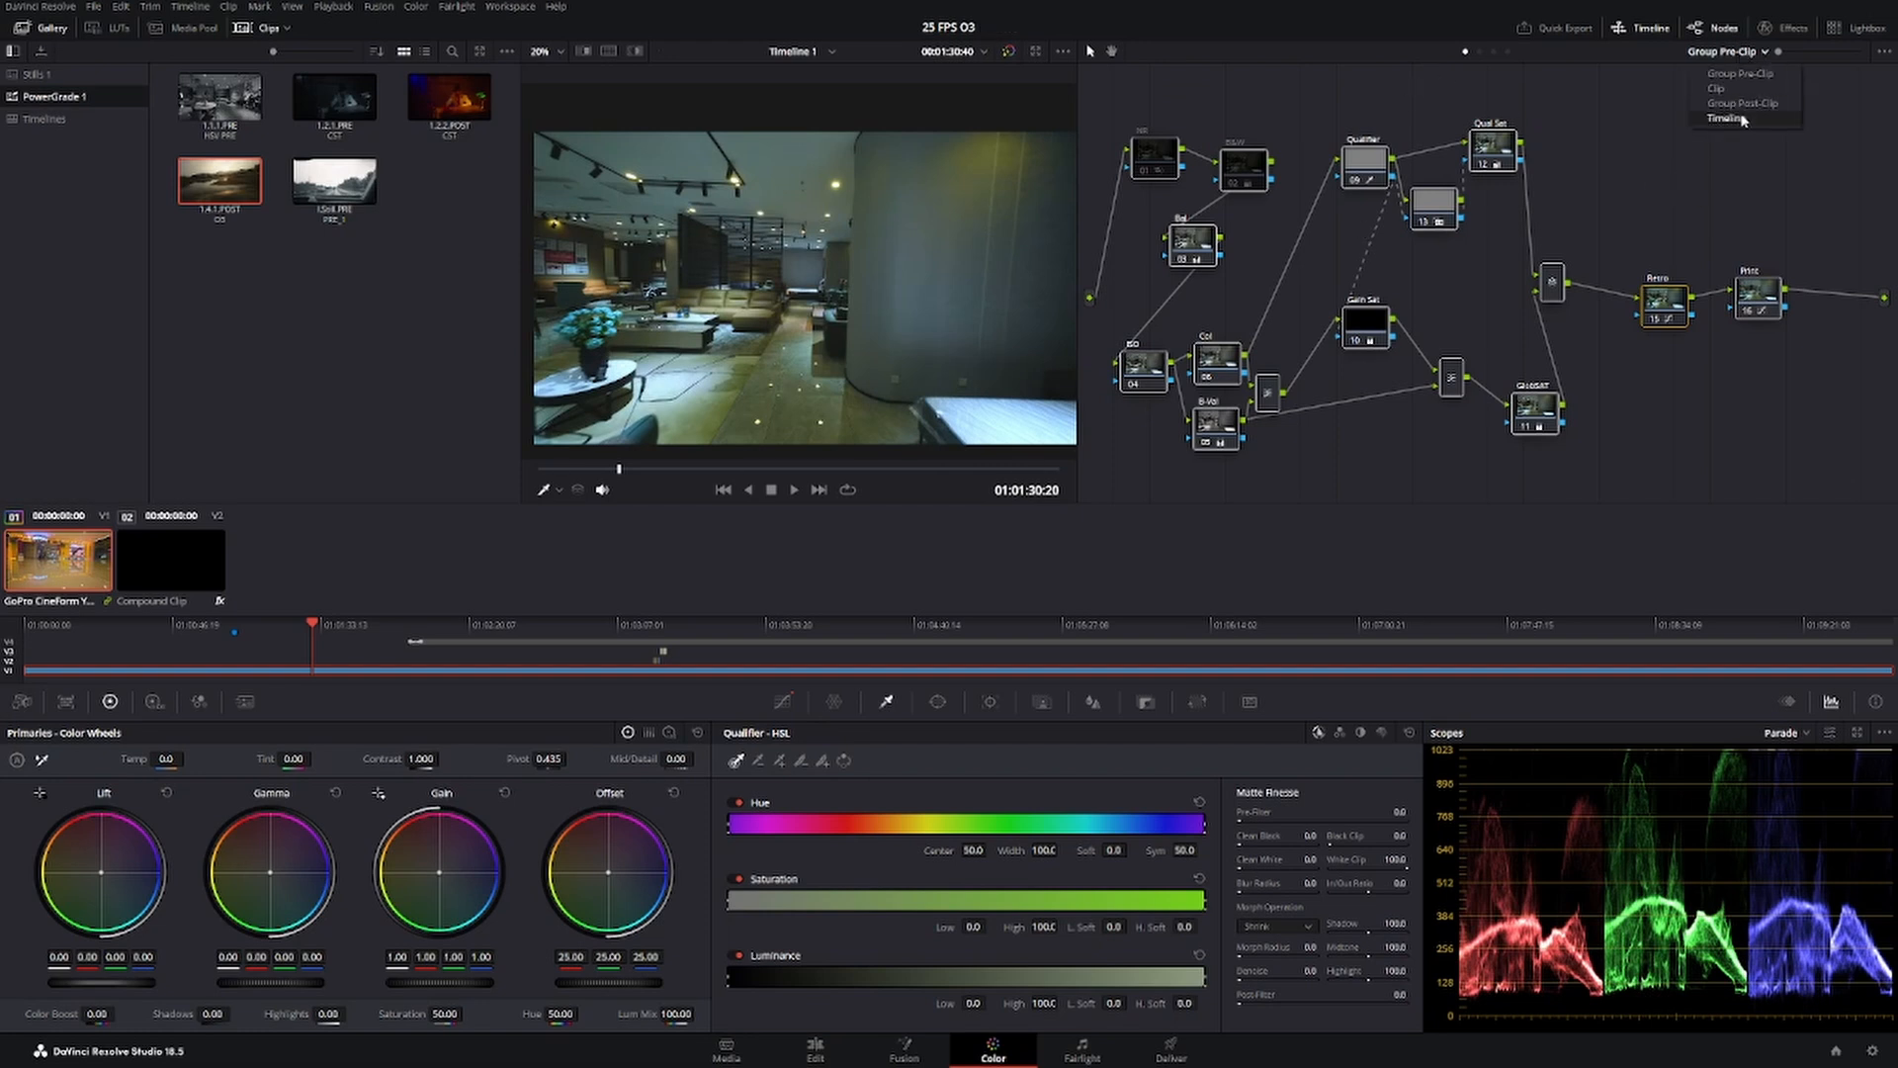
{"action": "left_click", "coordinate": [1745, 102]}
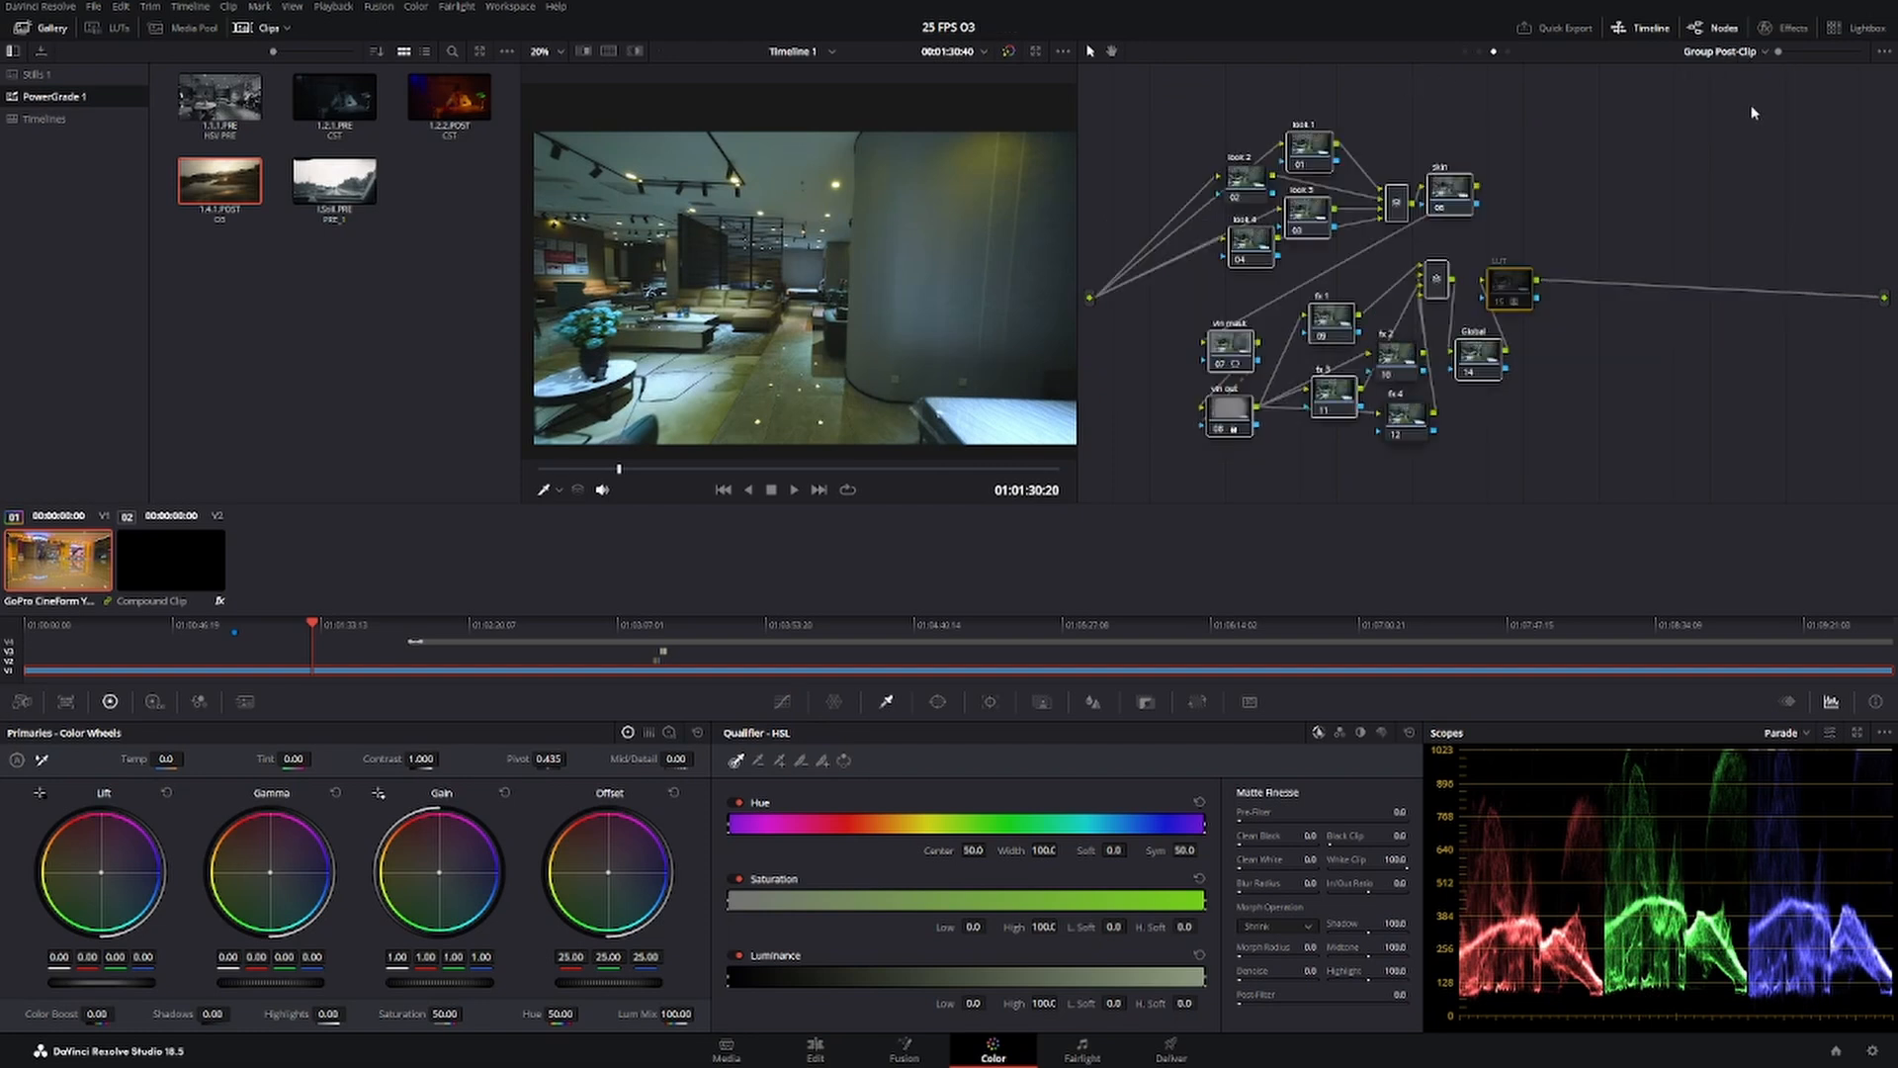
Spread the look 1 to look 4 nodes apart and move the skin node farther from their mixer.
{"action": "left_click", "coordinate": [1325, 156]}
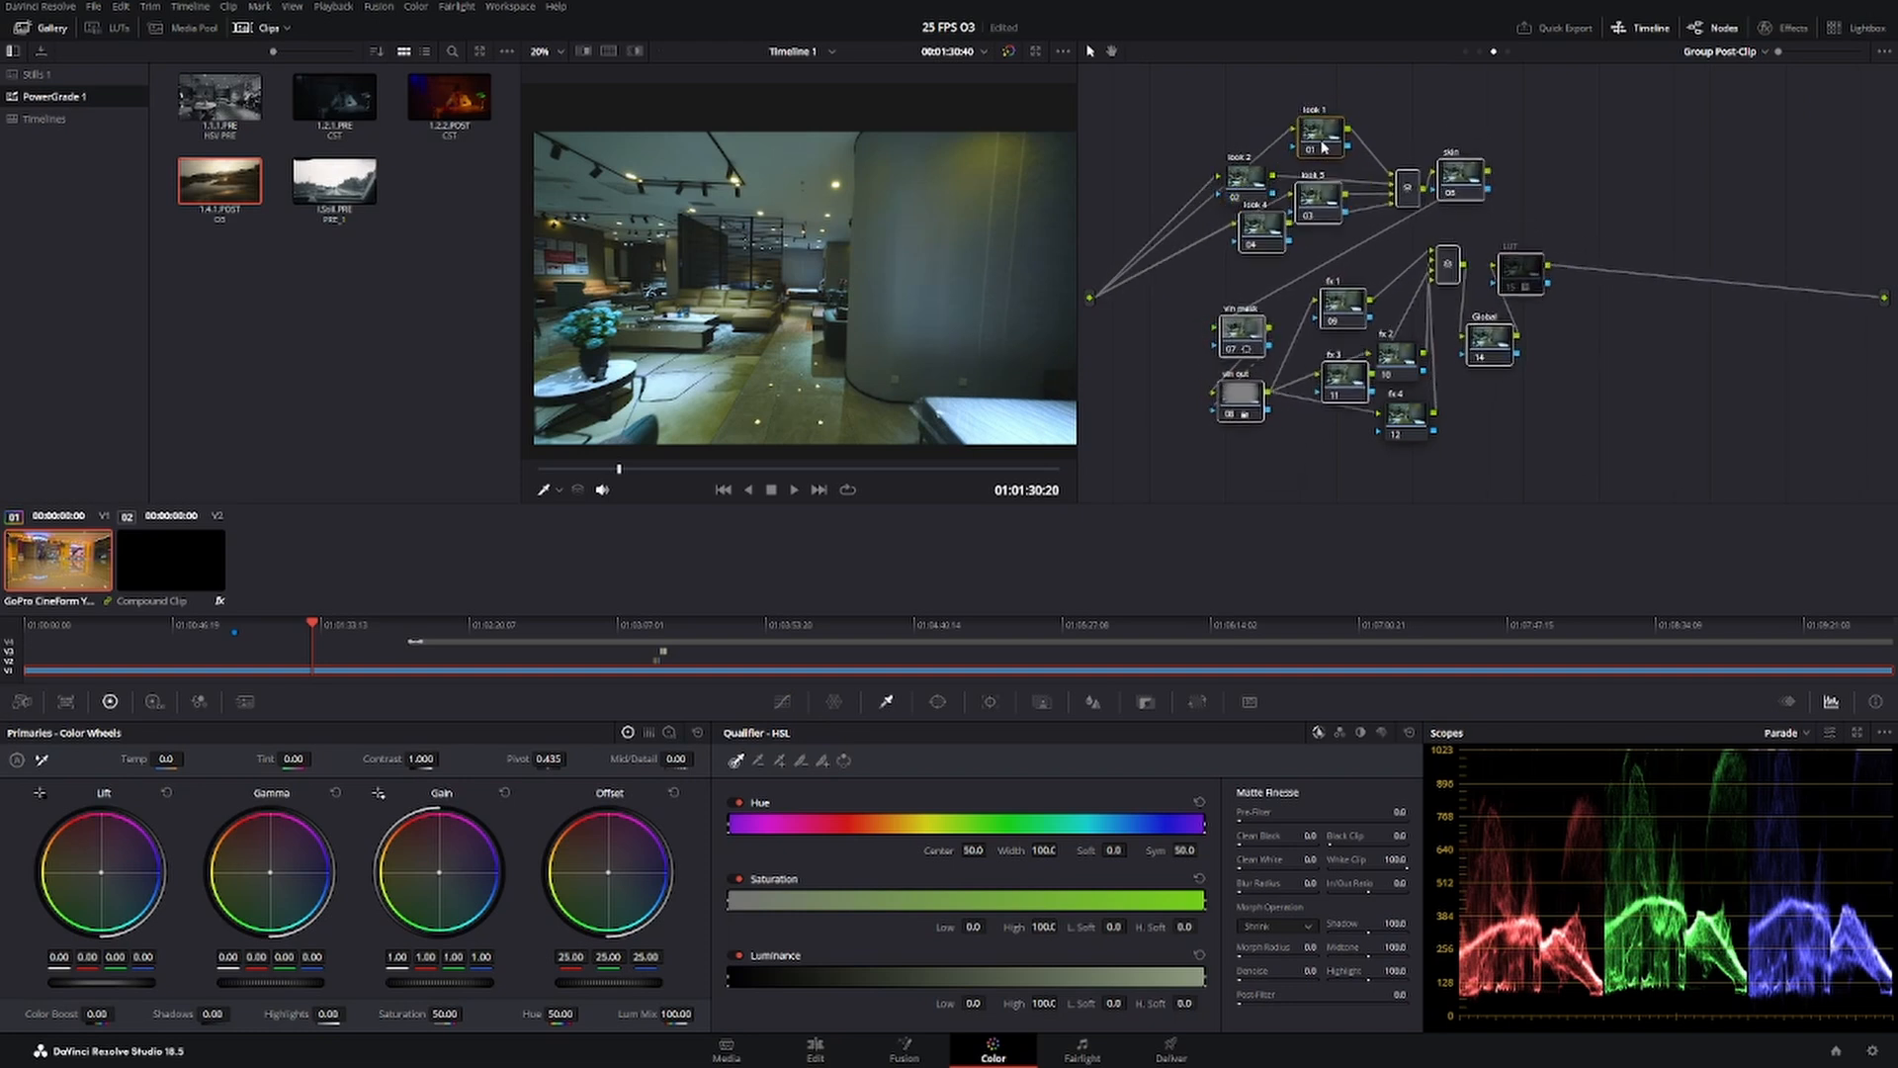
{"action": "left_click_drag", "start_coordinate": [1319, 154], "coordinate": [1150, 127]}
{"action": "left_click_drag", "start_coordinate": [1310, 202], "coordinate": [1338, 187]}
{"action": "left_click_drag", "start_coordinate": [1261, 235], "coordinate": [1213, 254]}
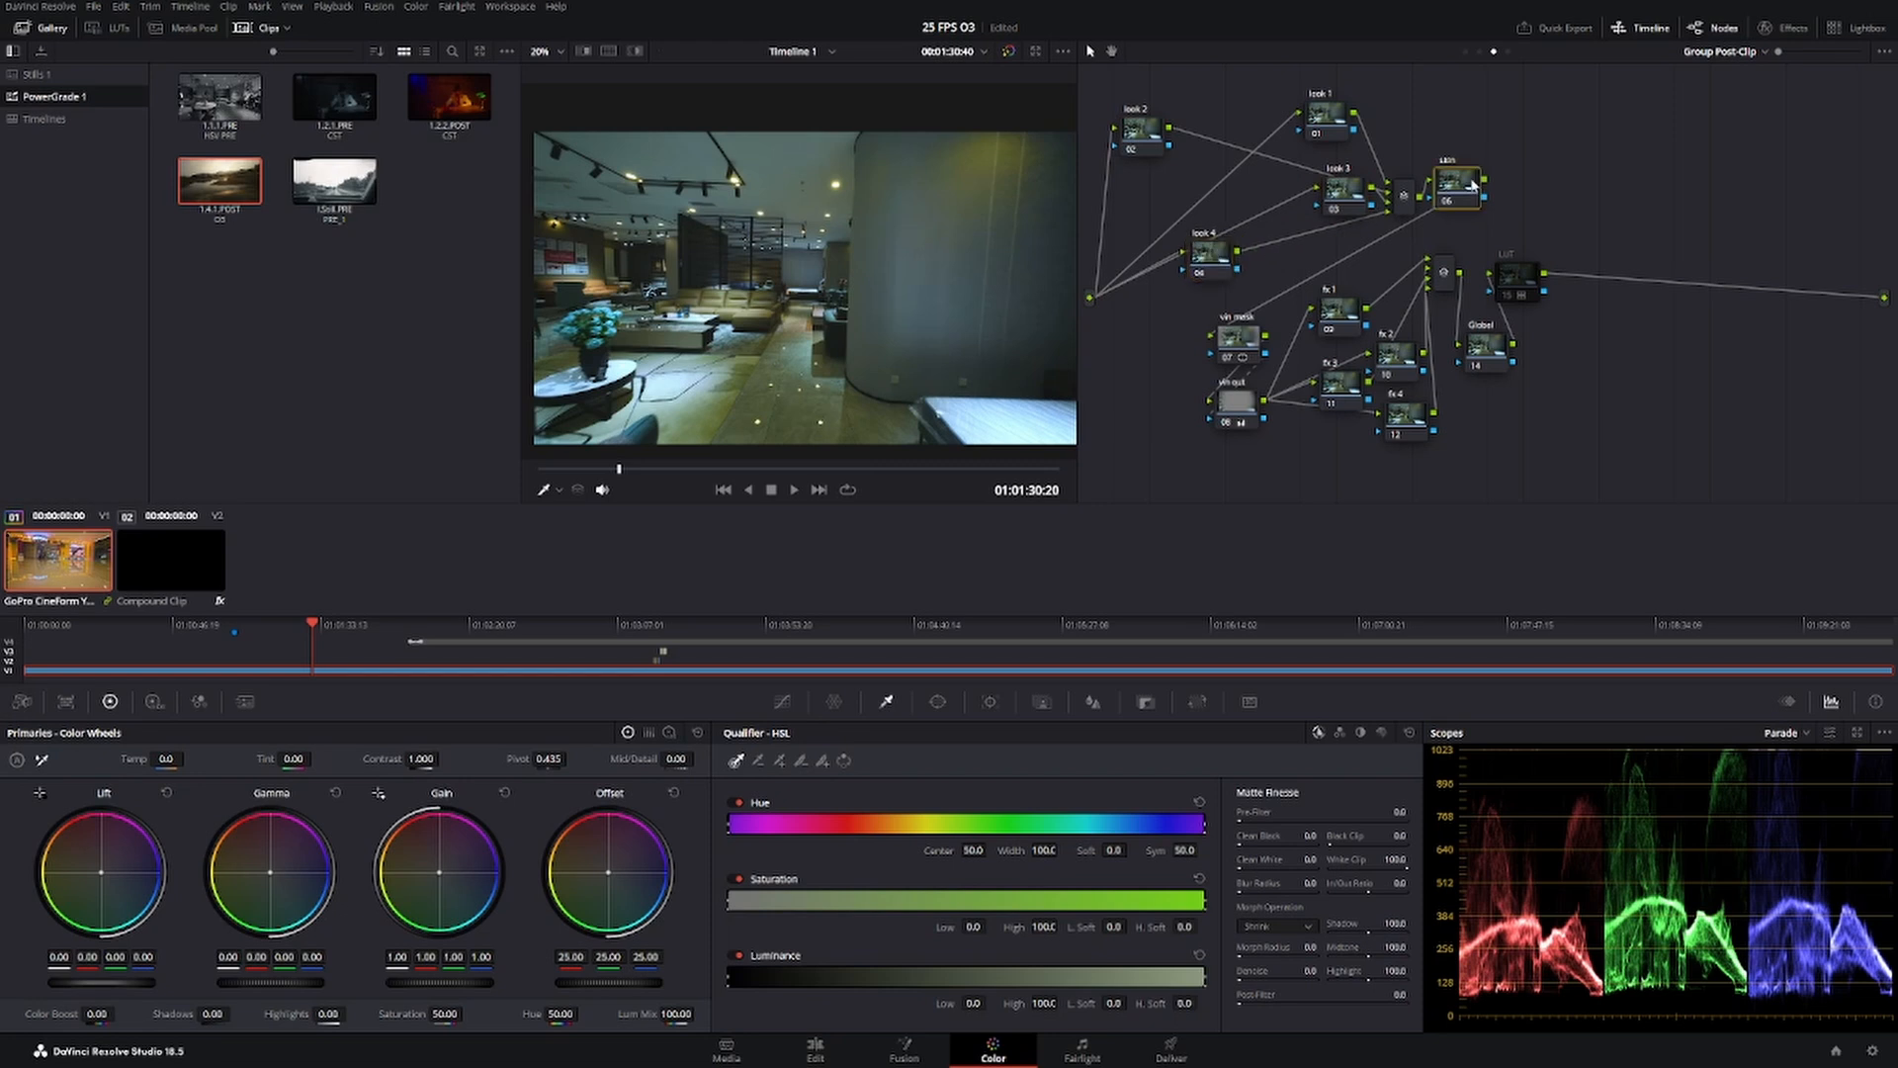
{"action": "left_click_drag", "start_coordinate": [1475, 188], "coordinate": [1504, 160]}
{"action": "left_click_drag", "start_coordinate": [1356, 198], "coordinate": [1353, 214]}
{"action": "left_click_drag", "start_coordinate": [1482, 161], "coordinate": [1515, 201]}
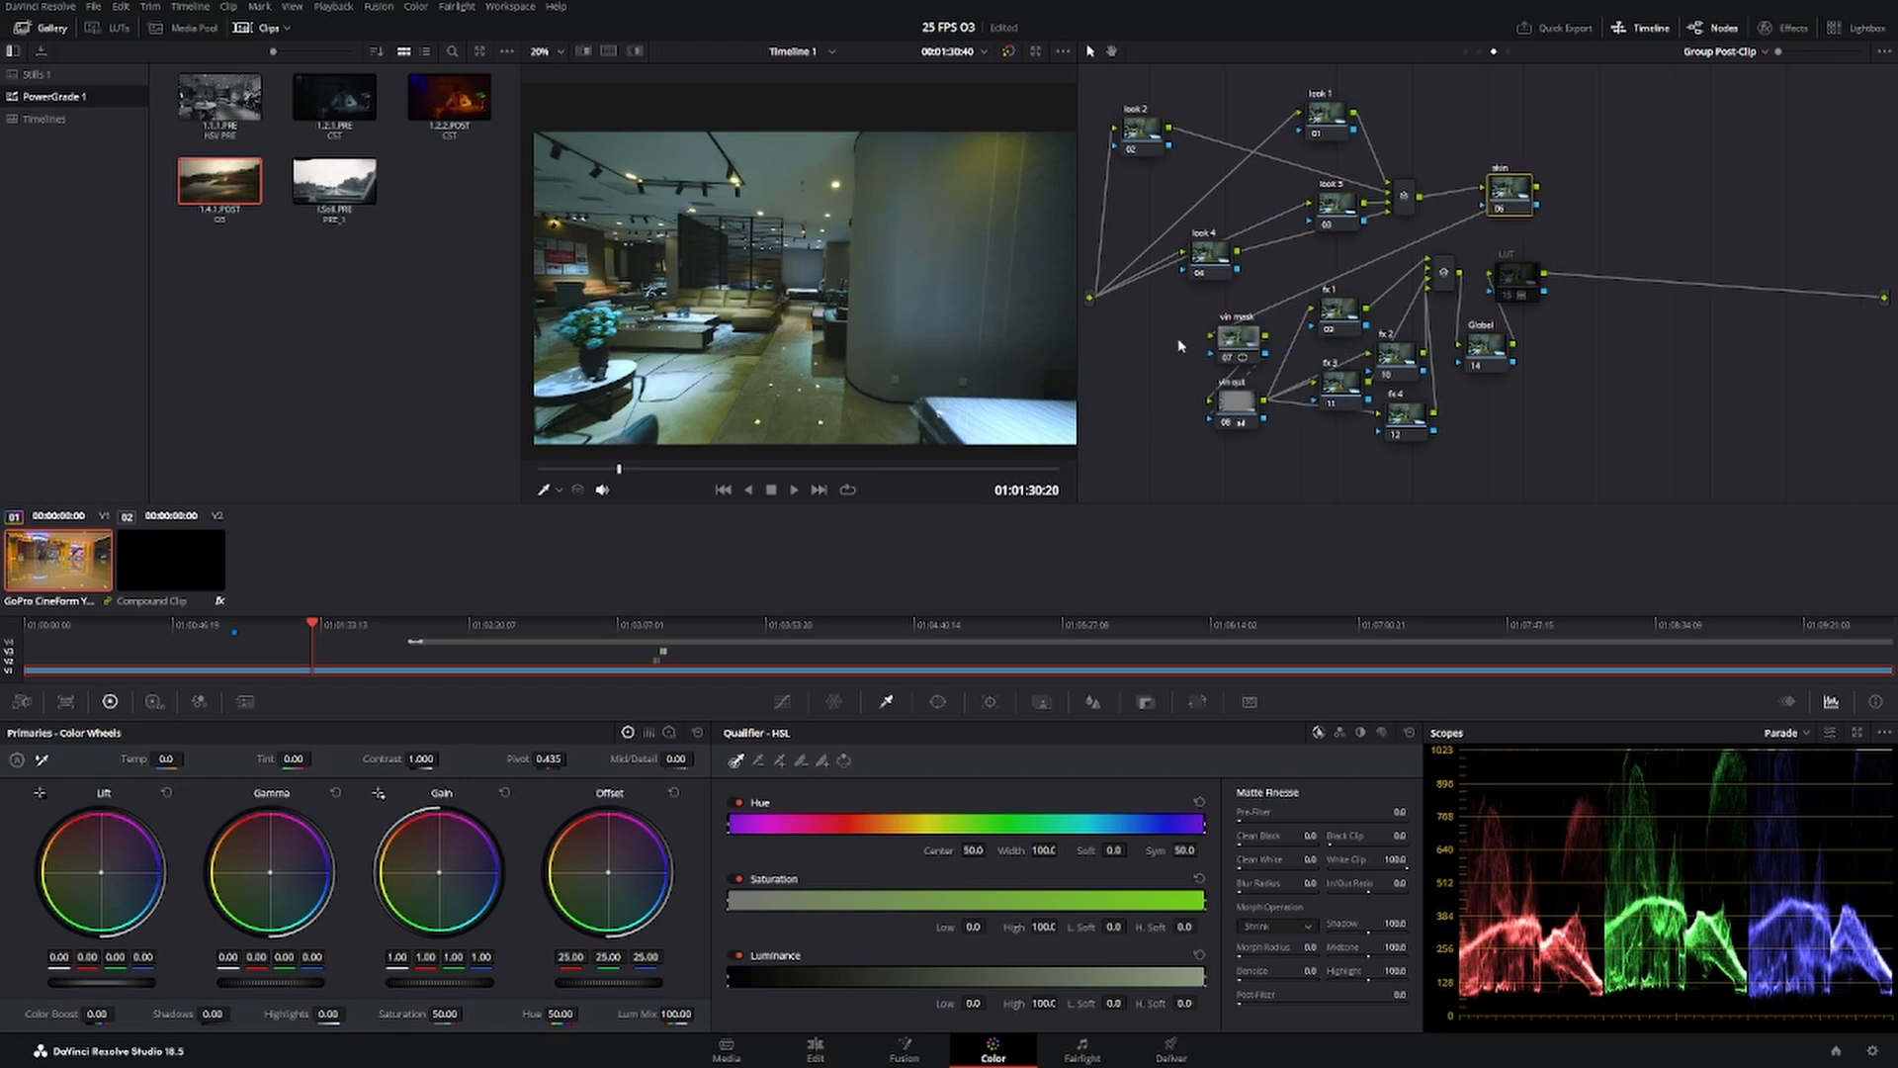
Move the vin mask and vin out nodes away from the fx nodes and regroup the four look nodes compactly before their mixer.
{"action": "left_click_drag", "start_coordinate": [1163, 316], "coordinate": [1181, 386]}
{"action": "left_click_drag", "start_coordinate": [1215, 247], "coordinate": [1238, 216]}
{"action": "left_click", "coordinate": [1158, 145]}
{"action": "left_click_drag", "start_coordinate": [1158, 145], "coordinate": [1305, 134]}
{"action": "left_click_drag", "start_coordinate": [1336, 209], "coordinate": [1300, 206]}
{"action": "left_click_drag", "start_coordinate": [1249, 134], "coordinate": [1236, 121]}
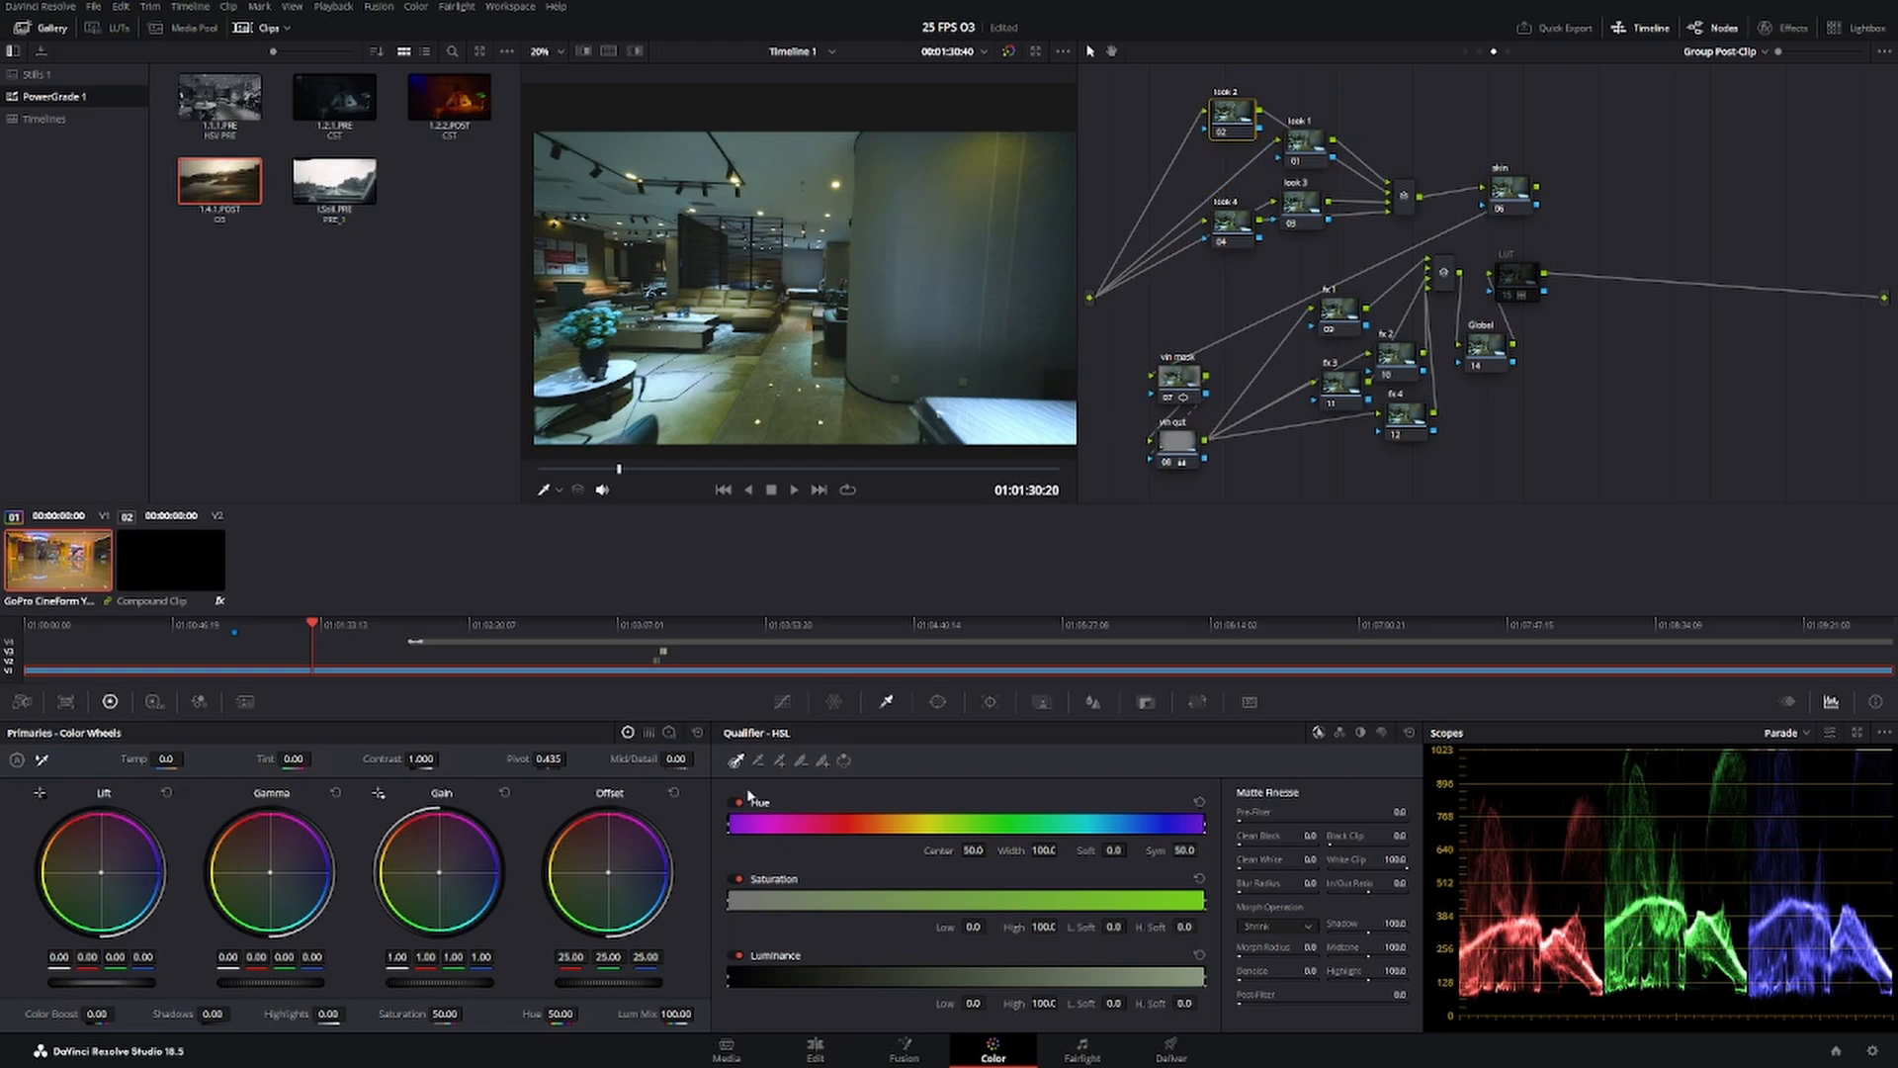
Warm look 2's gain to 1.07 red, 0.99 green and 0.94 blue, and shift its lift to -0.02 red and 0.05 blue.
{"action": "left_click_drag", "start_coordinate": [439, 872], "coordinate": [438, 870]}
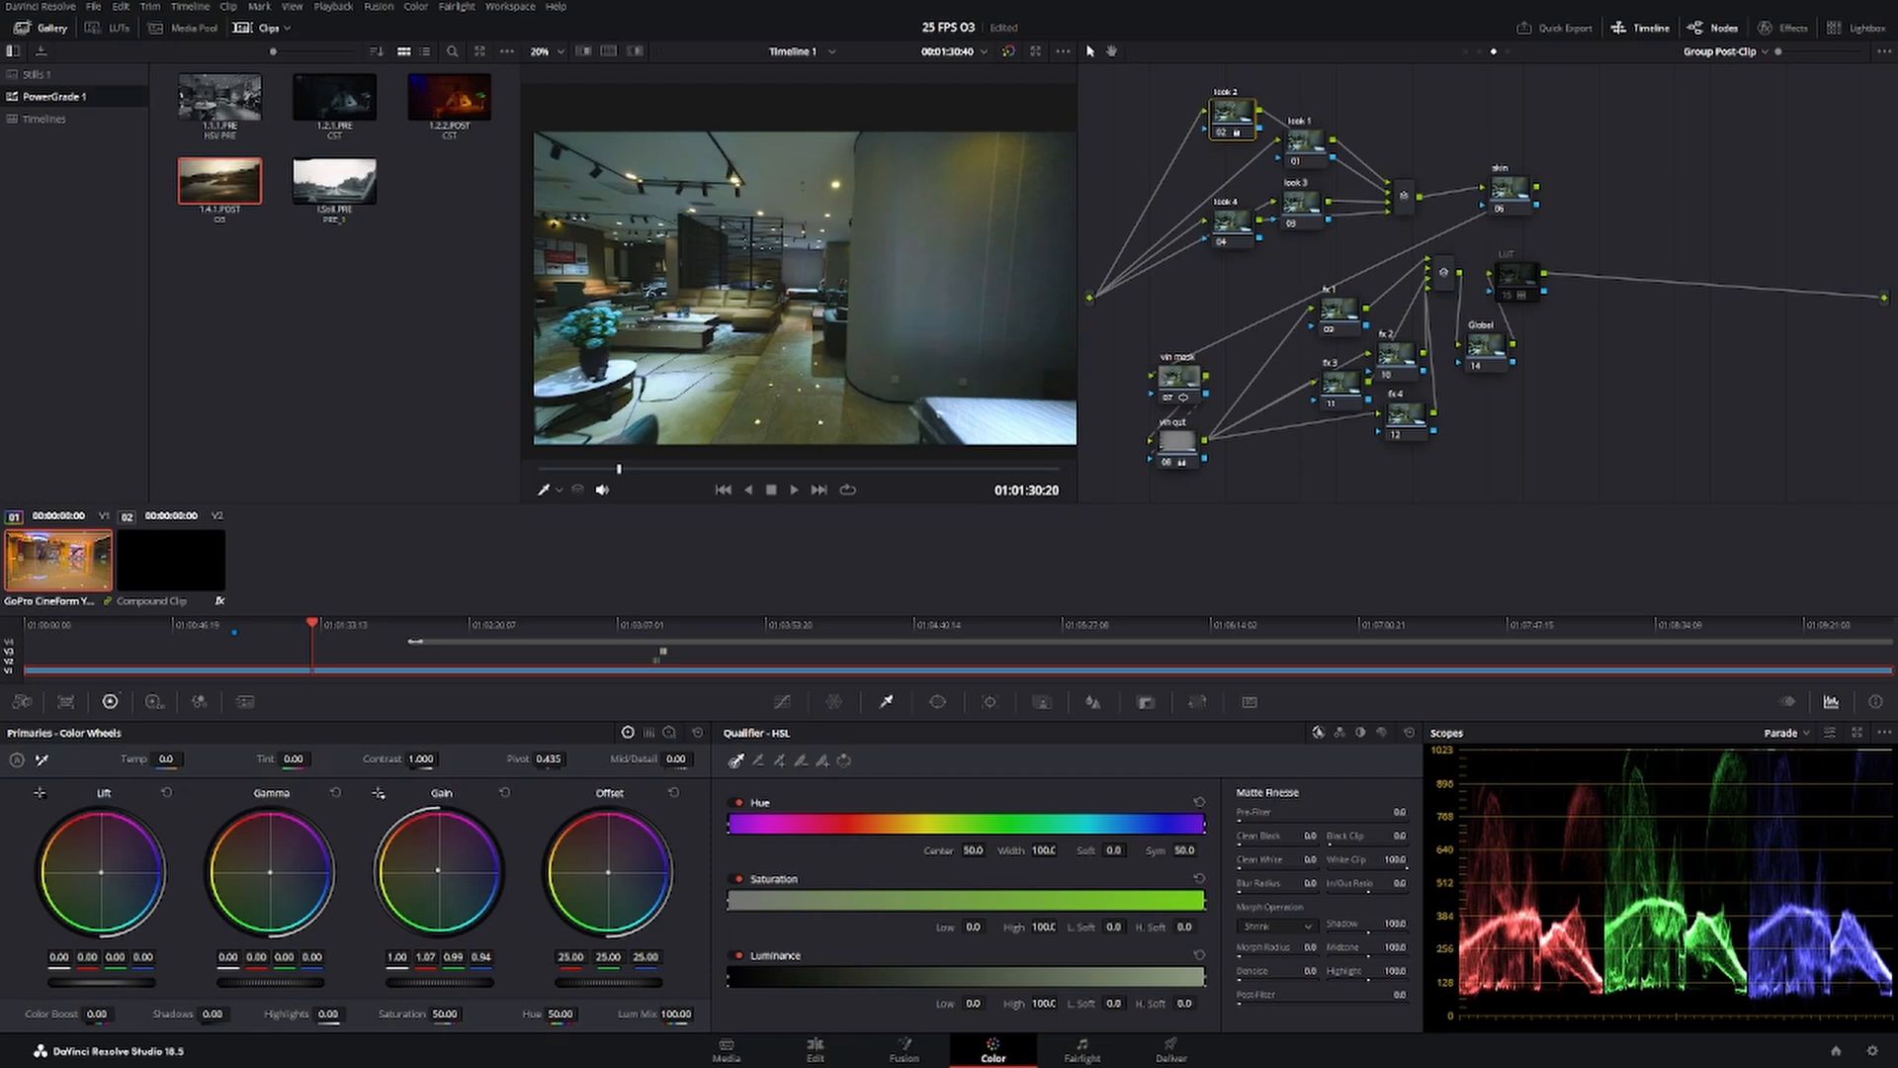
{"action": "left_click_drag", "start_coordinate": [619, 468], "coordinate": [723, 468]}
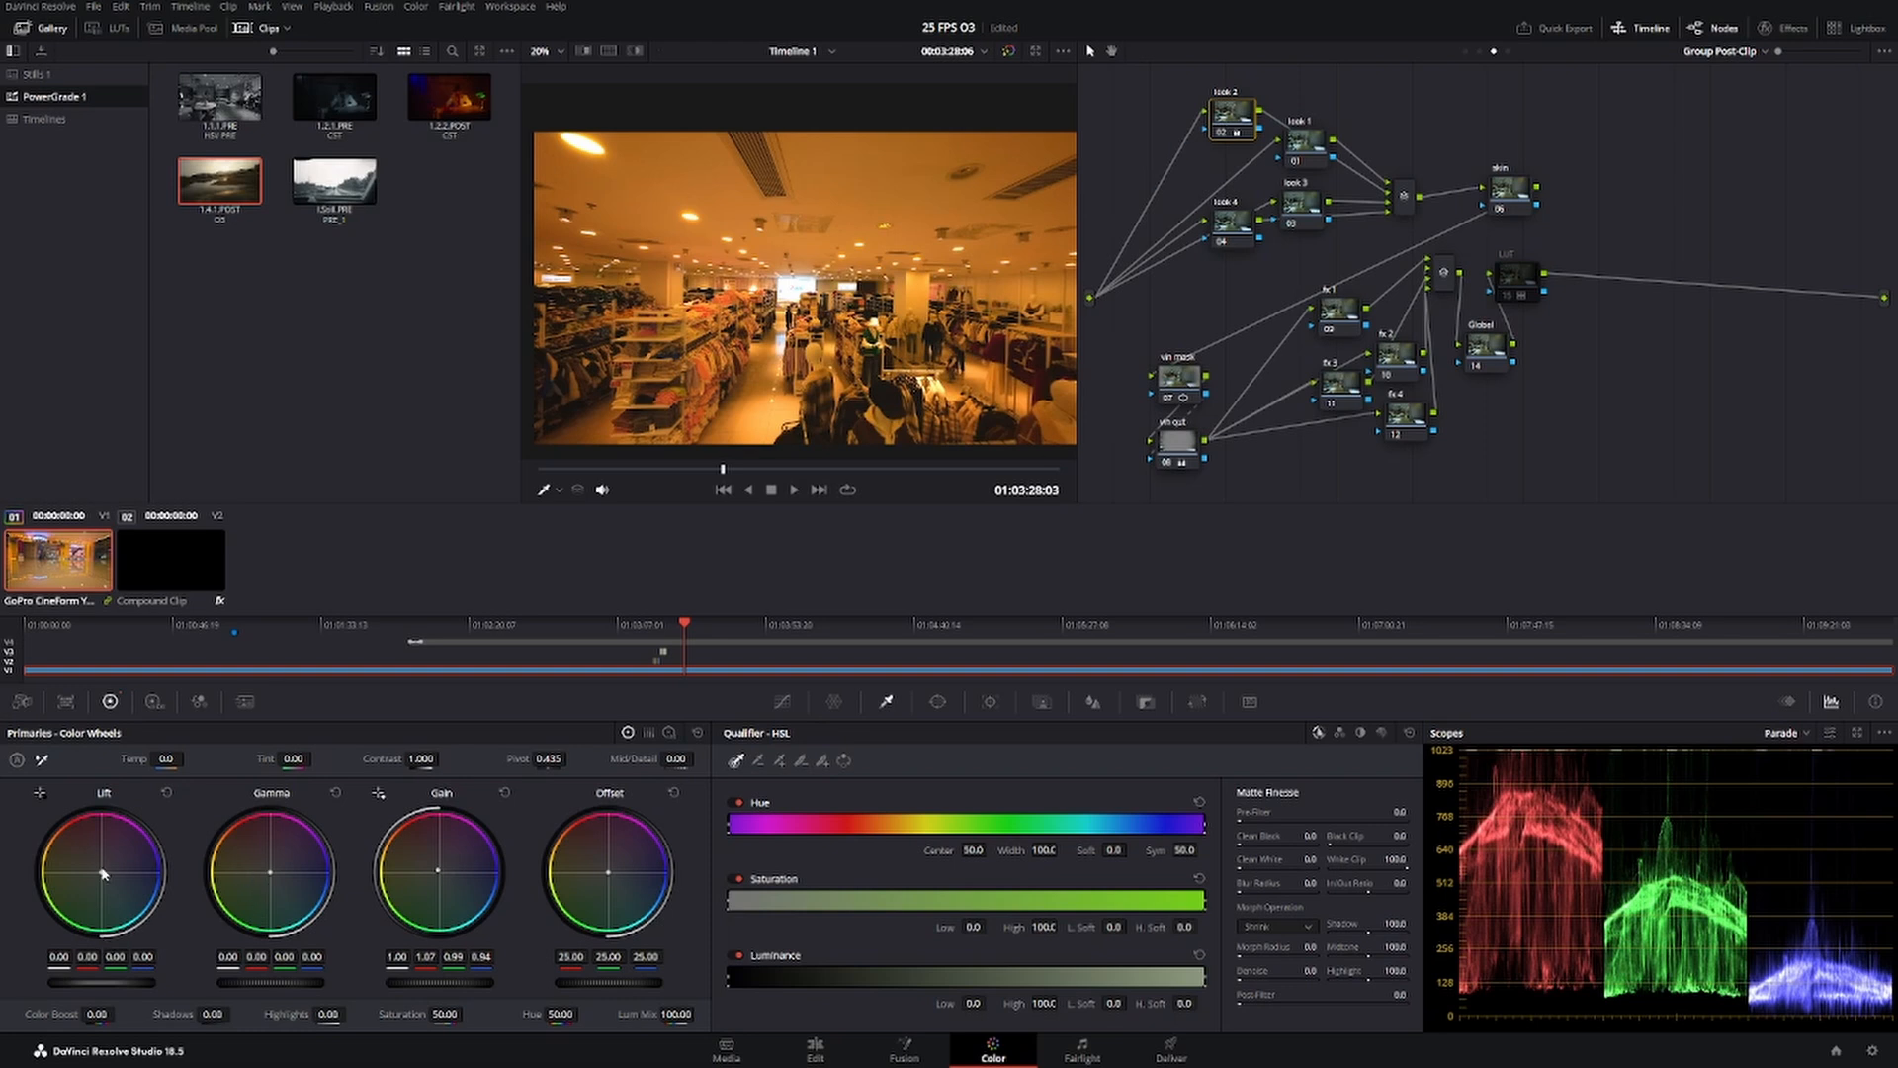
{"action": "left_click_drag", "start_coordinate": [101, 876], "coordinate": [107, 880]}
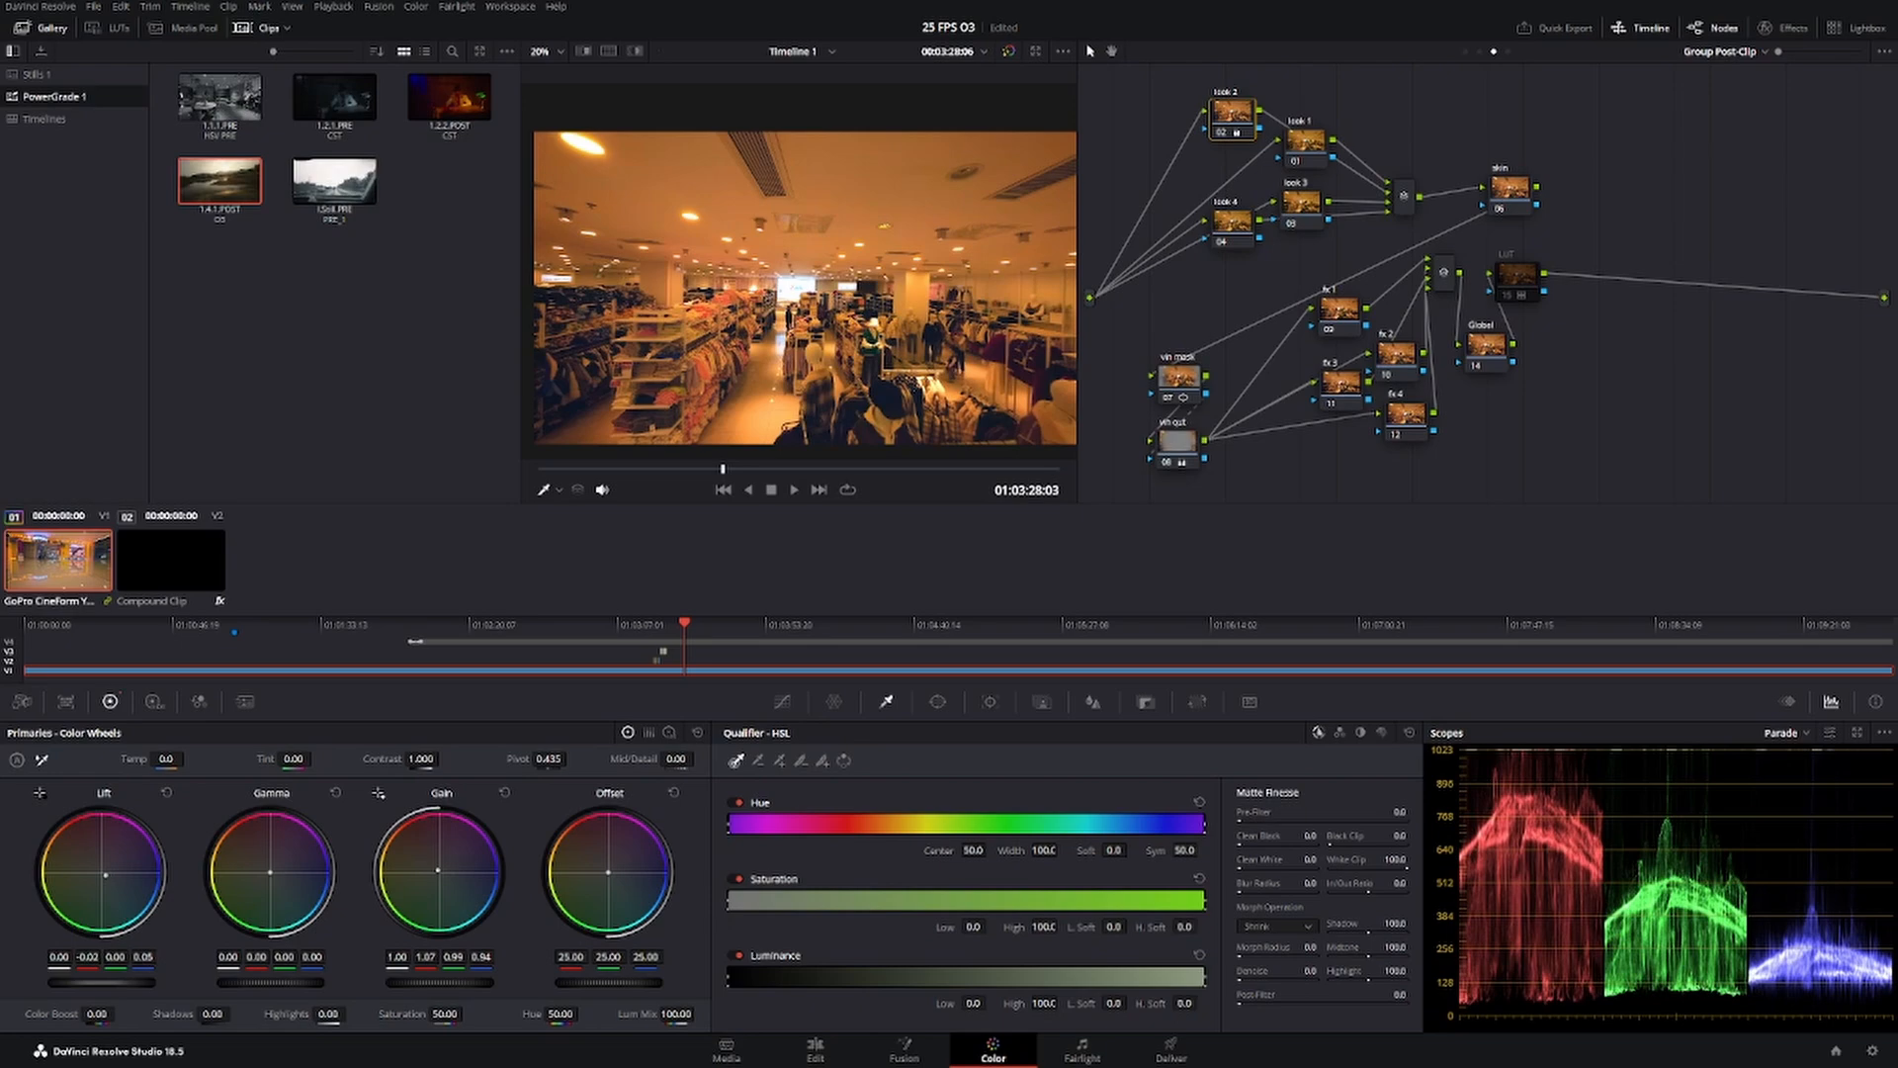
Move the look 2 and look 1 nodes apart and toggle look 2 to compare its effect on the arcade frame.
{"action": "left_click_drag", "start_coordinate": [700, 477], "coordinate": [624, 480]}
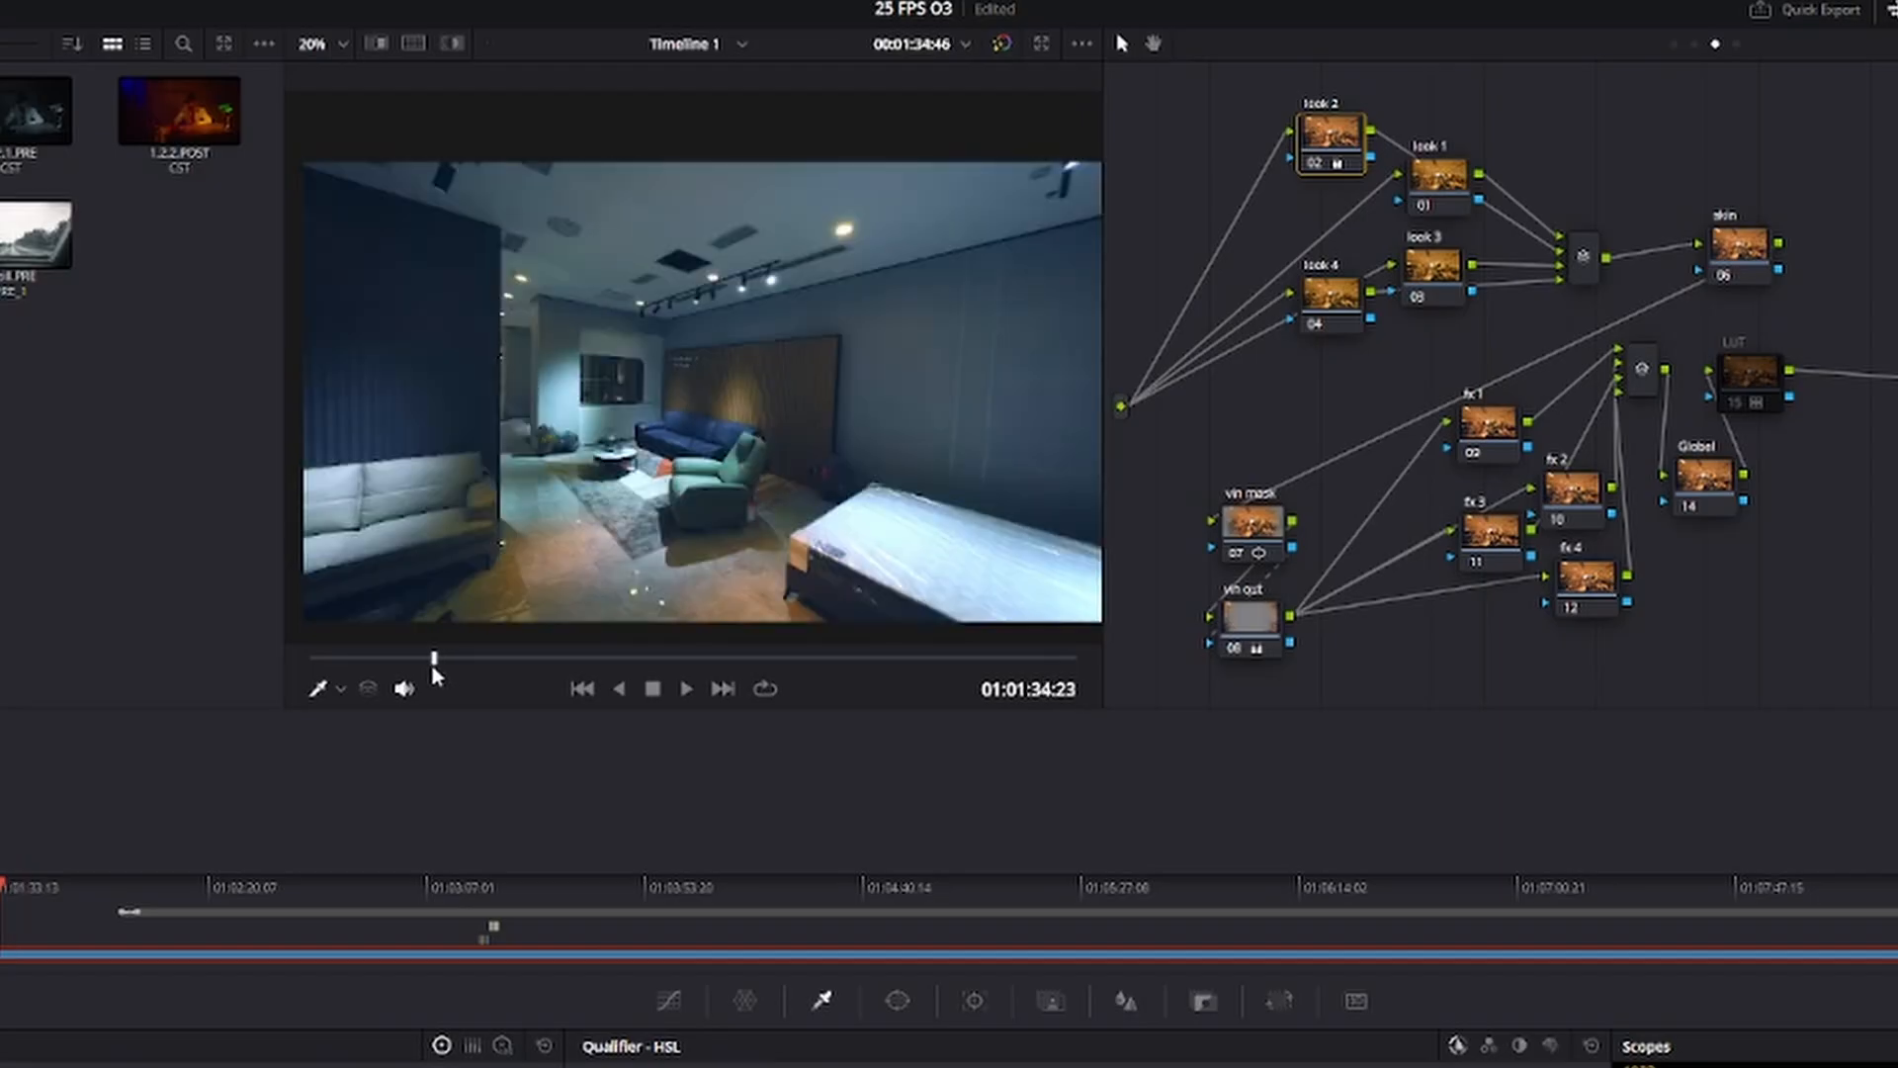
{"action": "left_click_drag", "start_coordinate": [434, 675], "coordinate": [458, 675]}
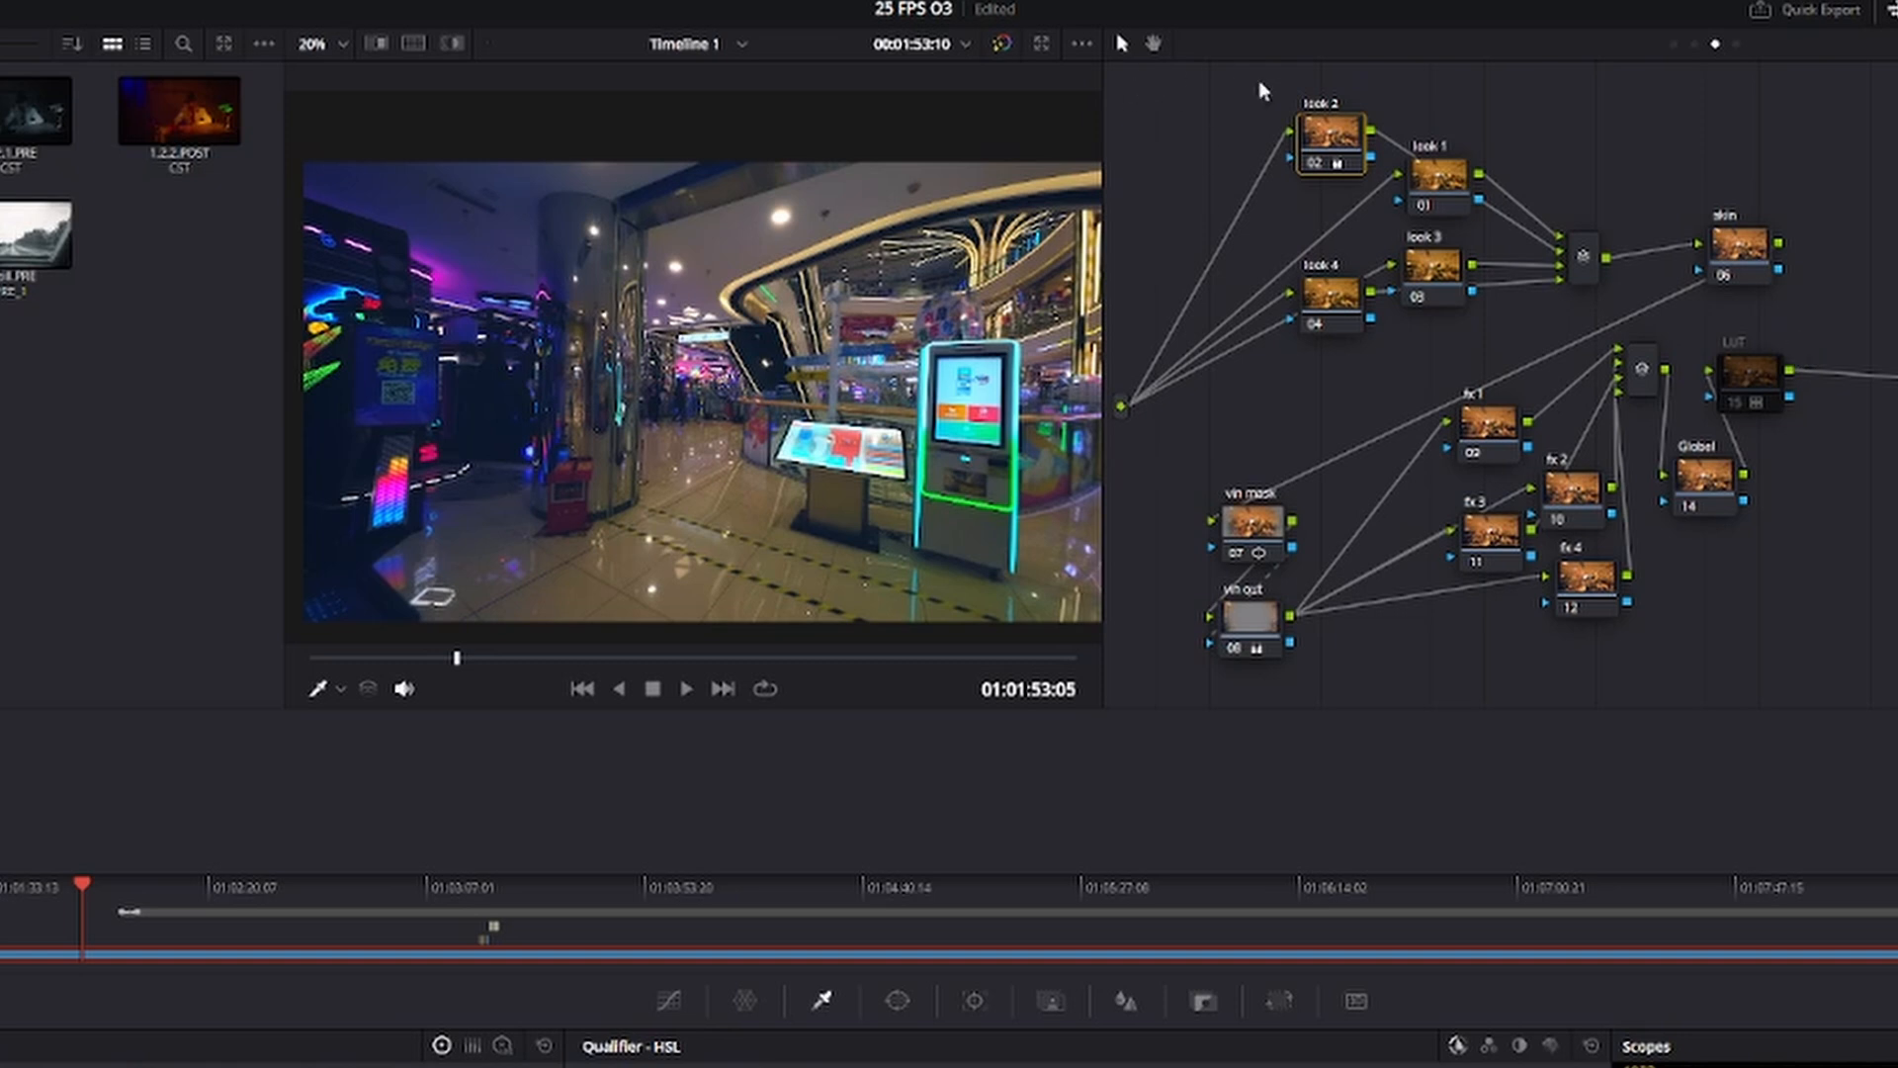
{"action": "left_click_drag", "start_coordinate": [1334, 135], "coordinate": [1285, 160]}
{"action": "left_click_drag", "start_coordinate": [1435, 193], "coordinate": [1463, 189]}
{"action": "left_click", "coordinate": [1293, 170]}
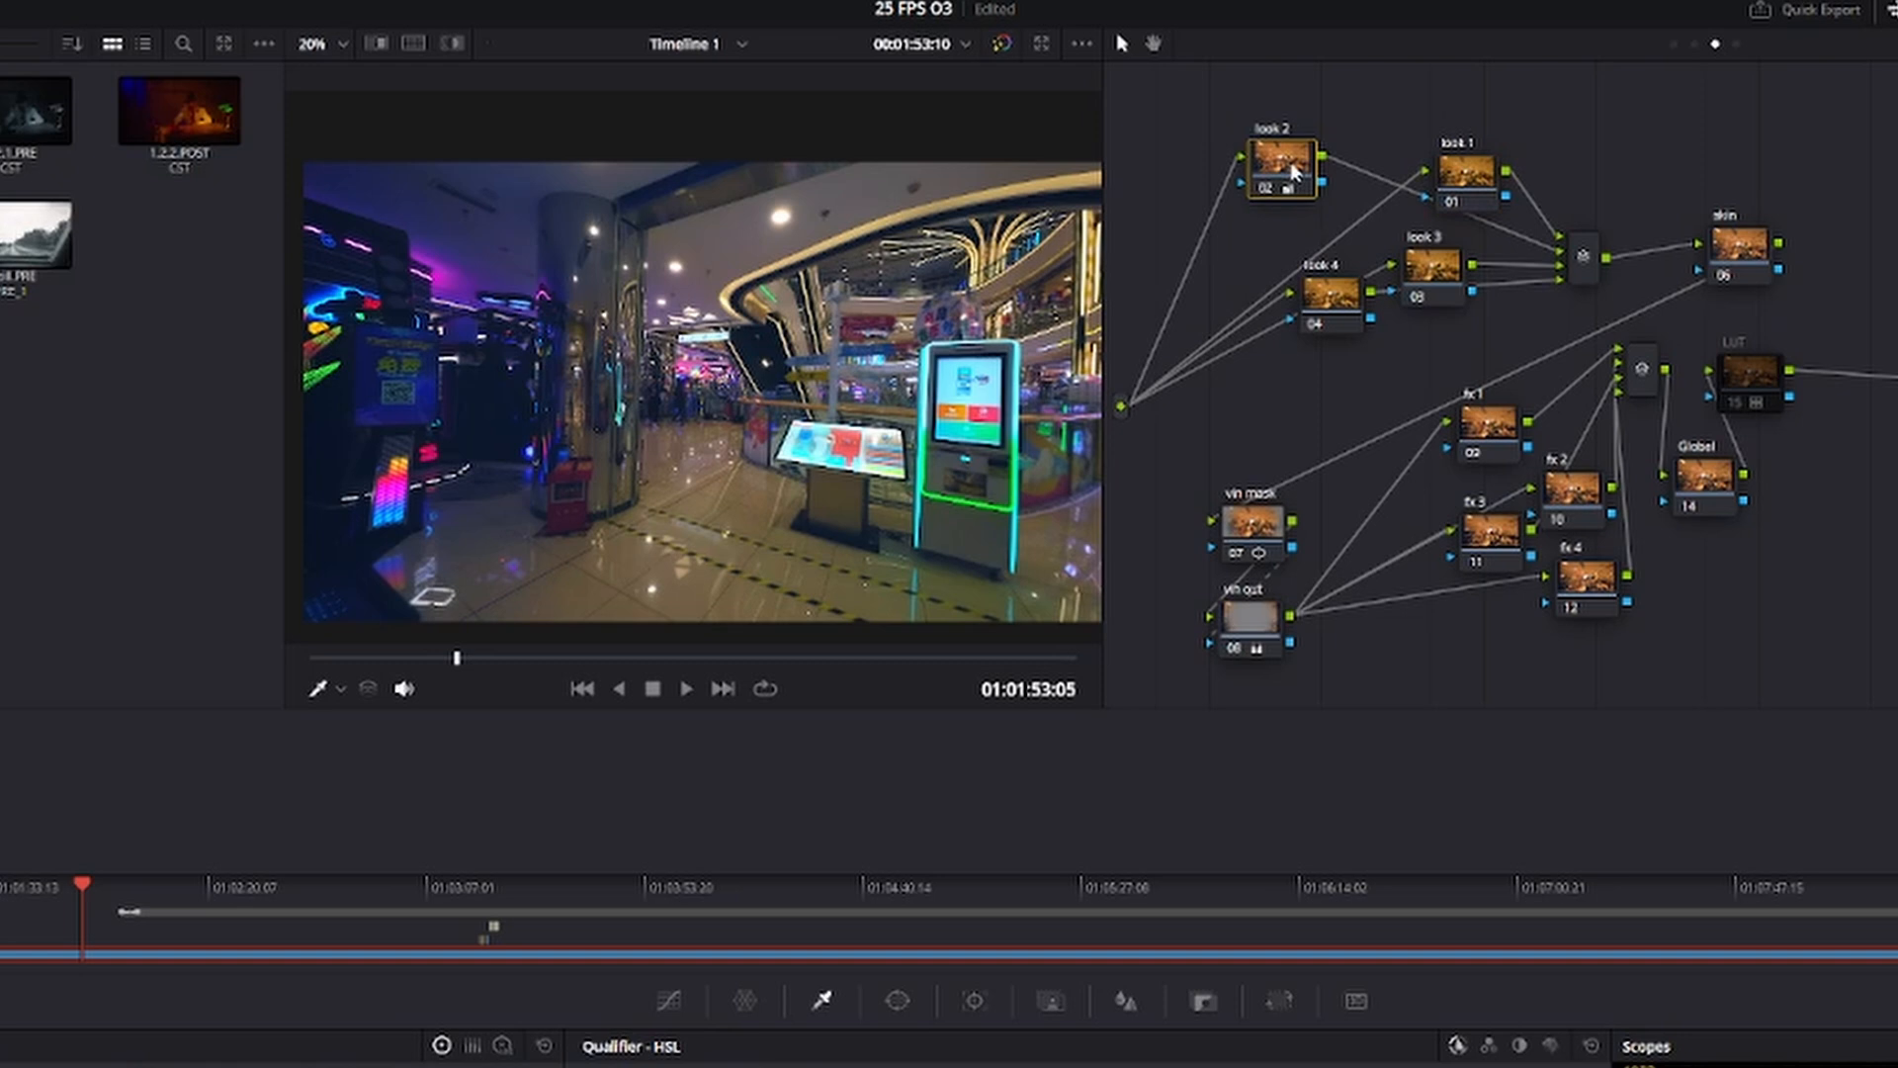
{"action": "key", "text": "ctrl+d"}
{"action": "key", "text": "ctrl+d"}
{"action": "key", "text": "ctrl+d"}
{"action": "key", "text": "ctrl+d"}
{"action": "key", "text": "ctrl+d"}
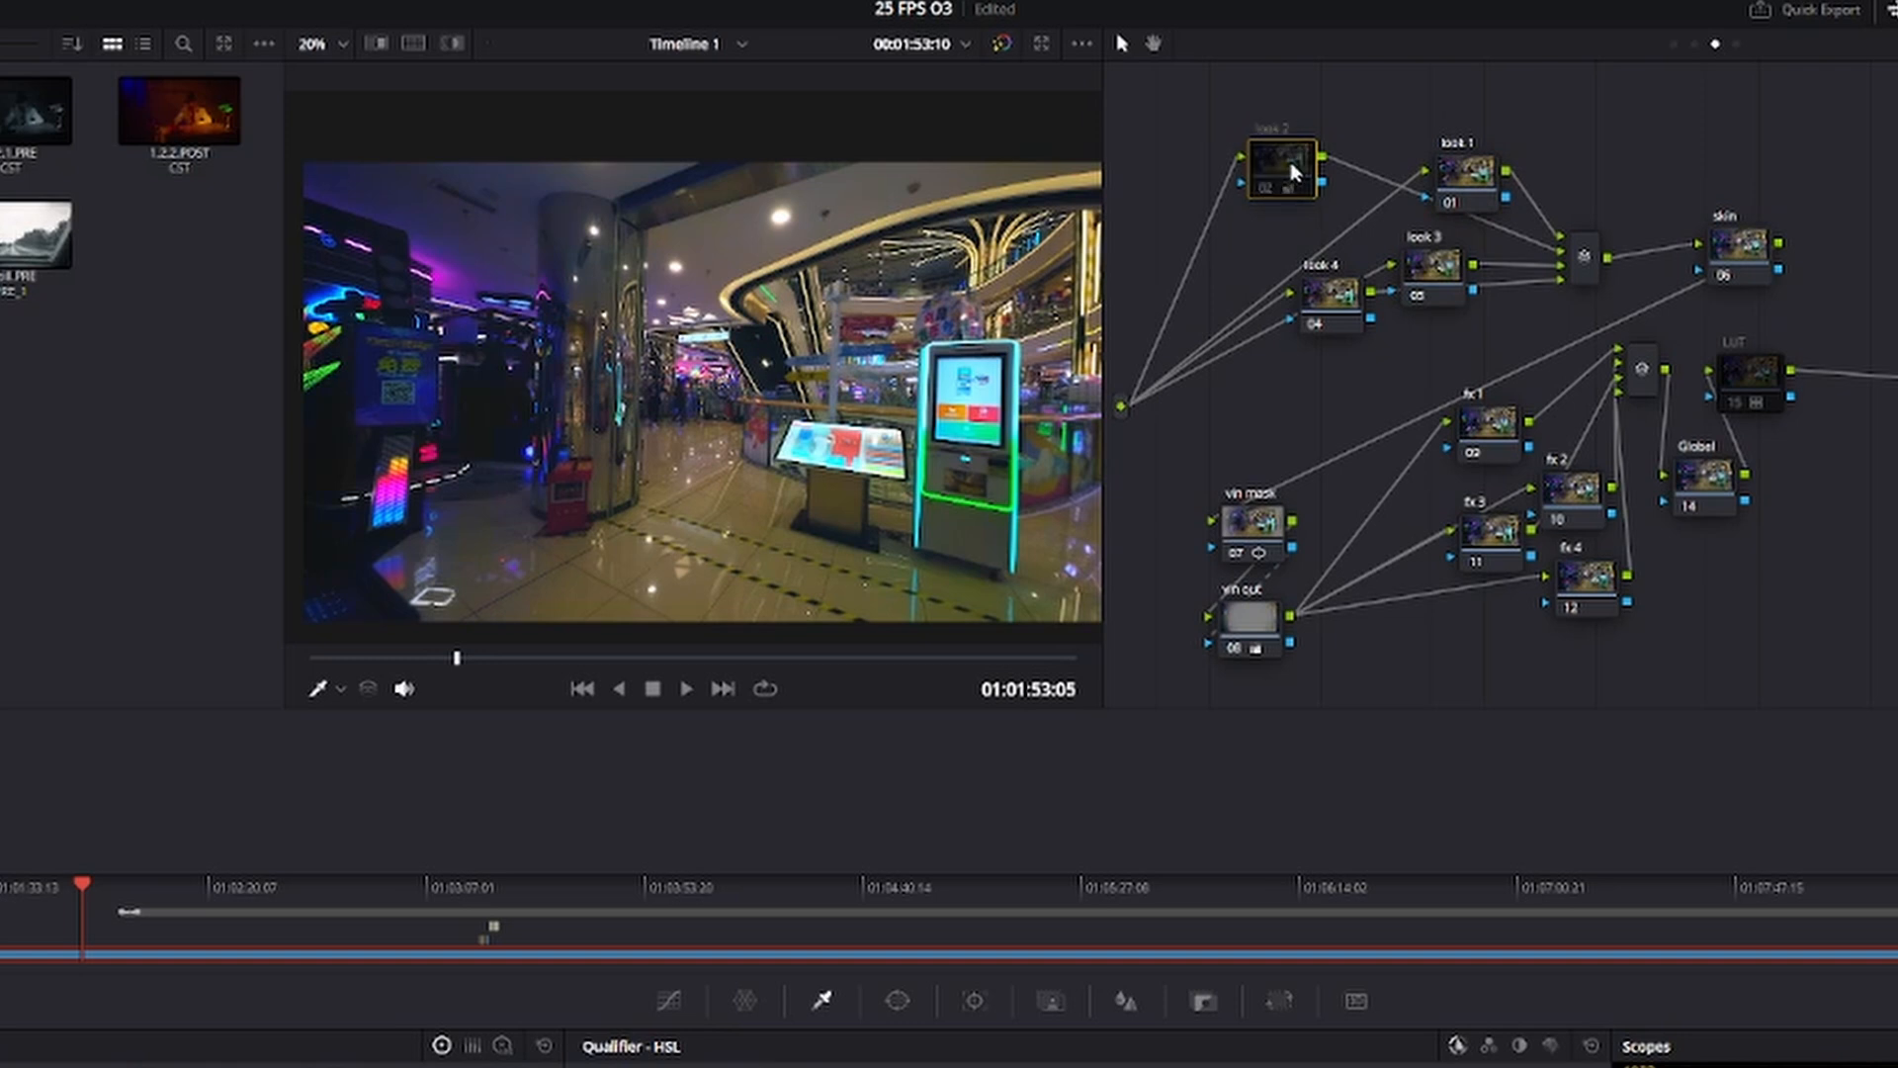
{"action": "key", "text": "ctrl+d"}
Restack the look 1, look 3 and look 4 nodes with wider gaps before their mixer and disable look 2.
{"action": "left_click", "coordinate": [1469, 170]}
{"action": "left_click", "coordinate": [1468, 285]}
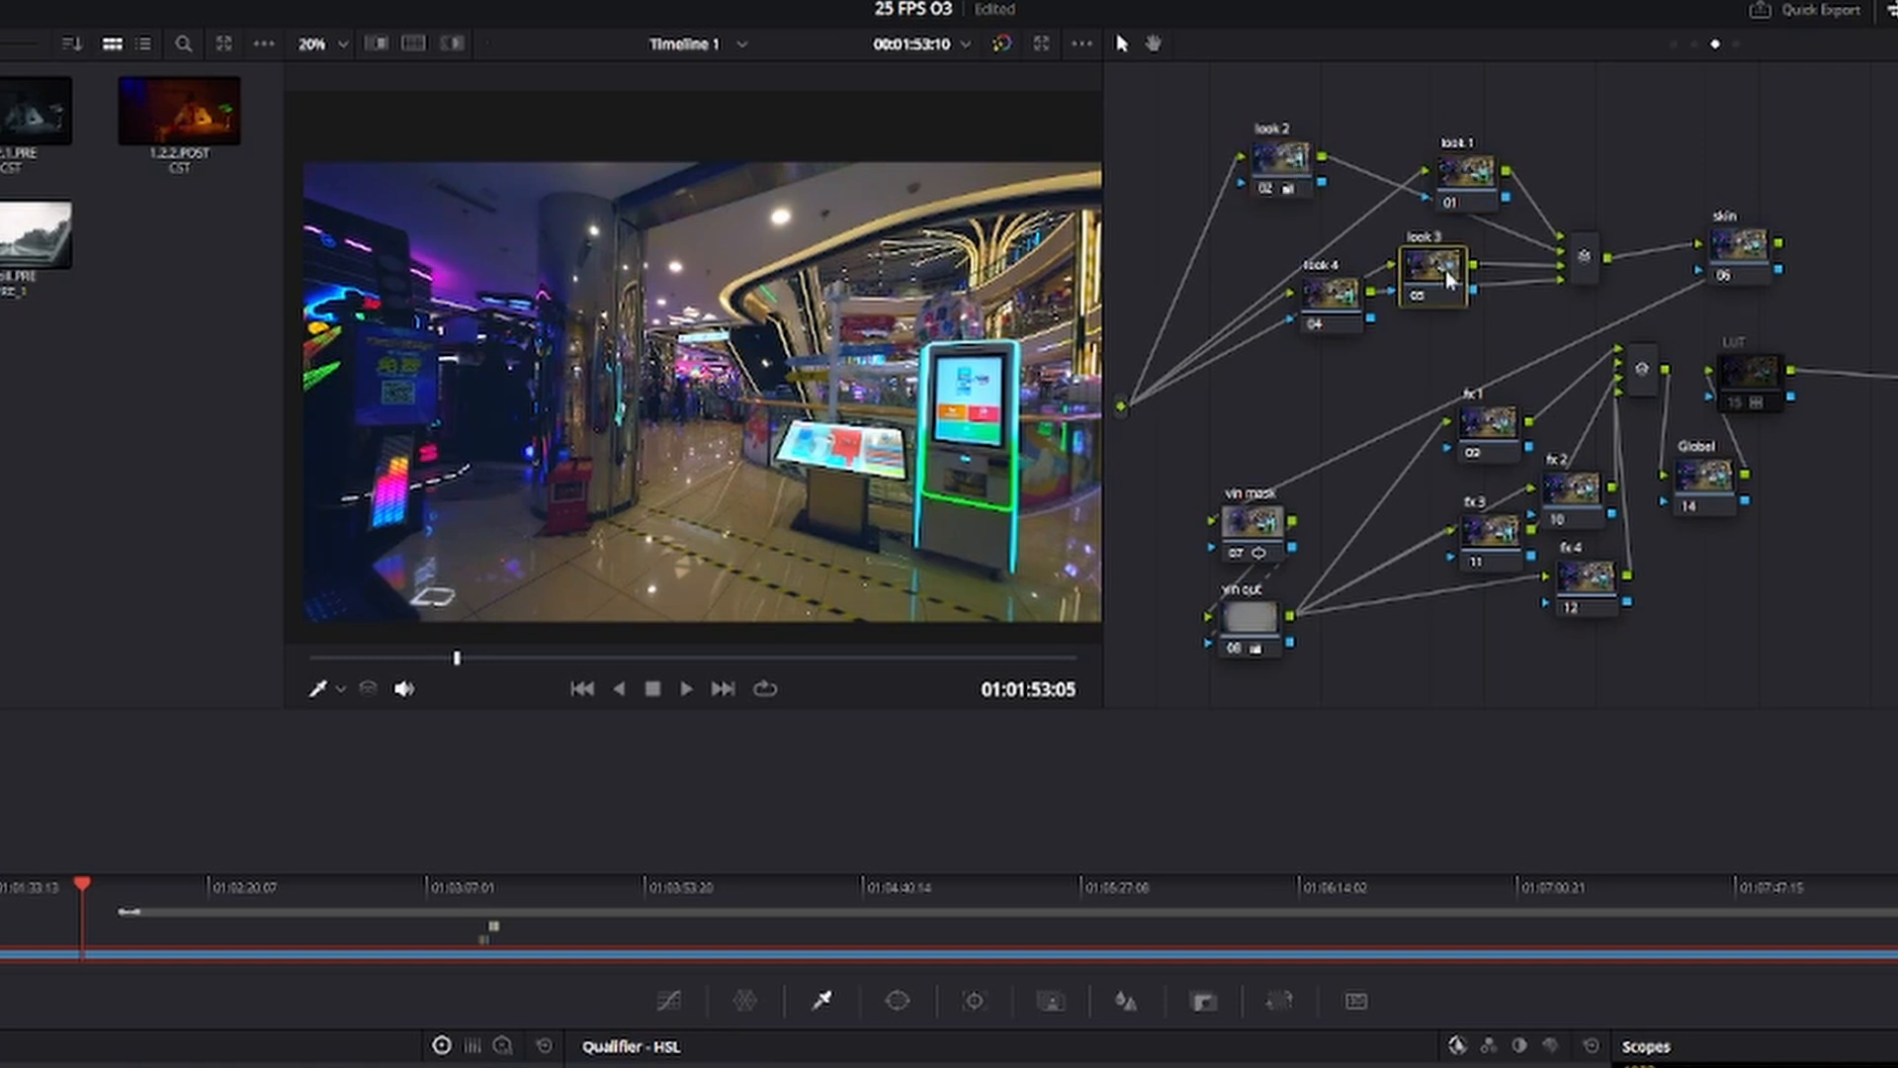
{"action": "left_click_drag", "start_coordinate": [1347, 313], "coordinate": [1343, 354]}
{"action": "left_click_drag", "start_coordinate": [1470, 292], "coordinate": [1462, 278]}
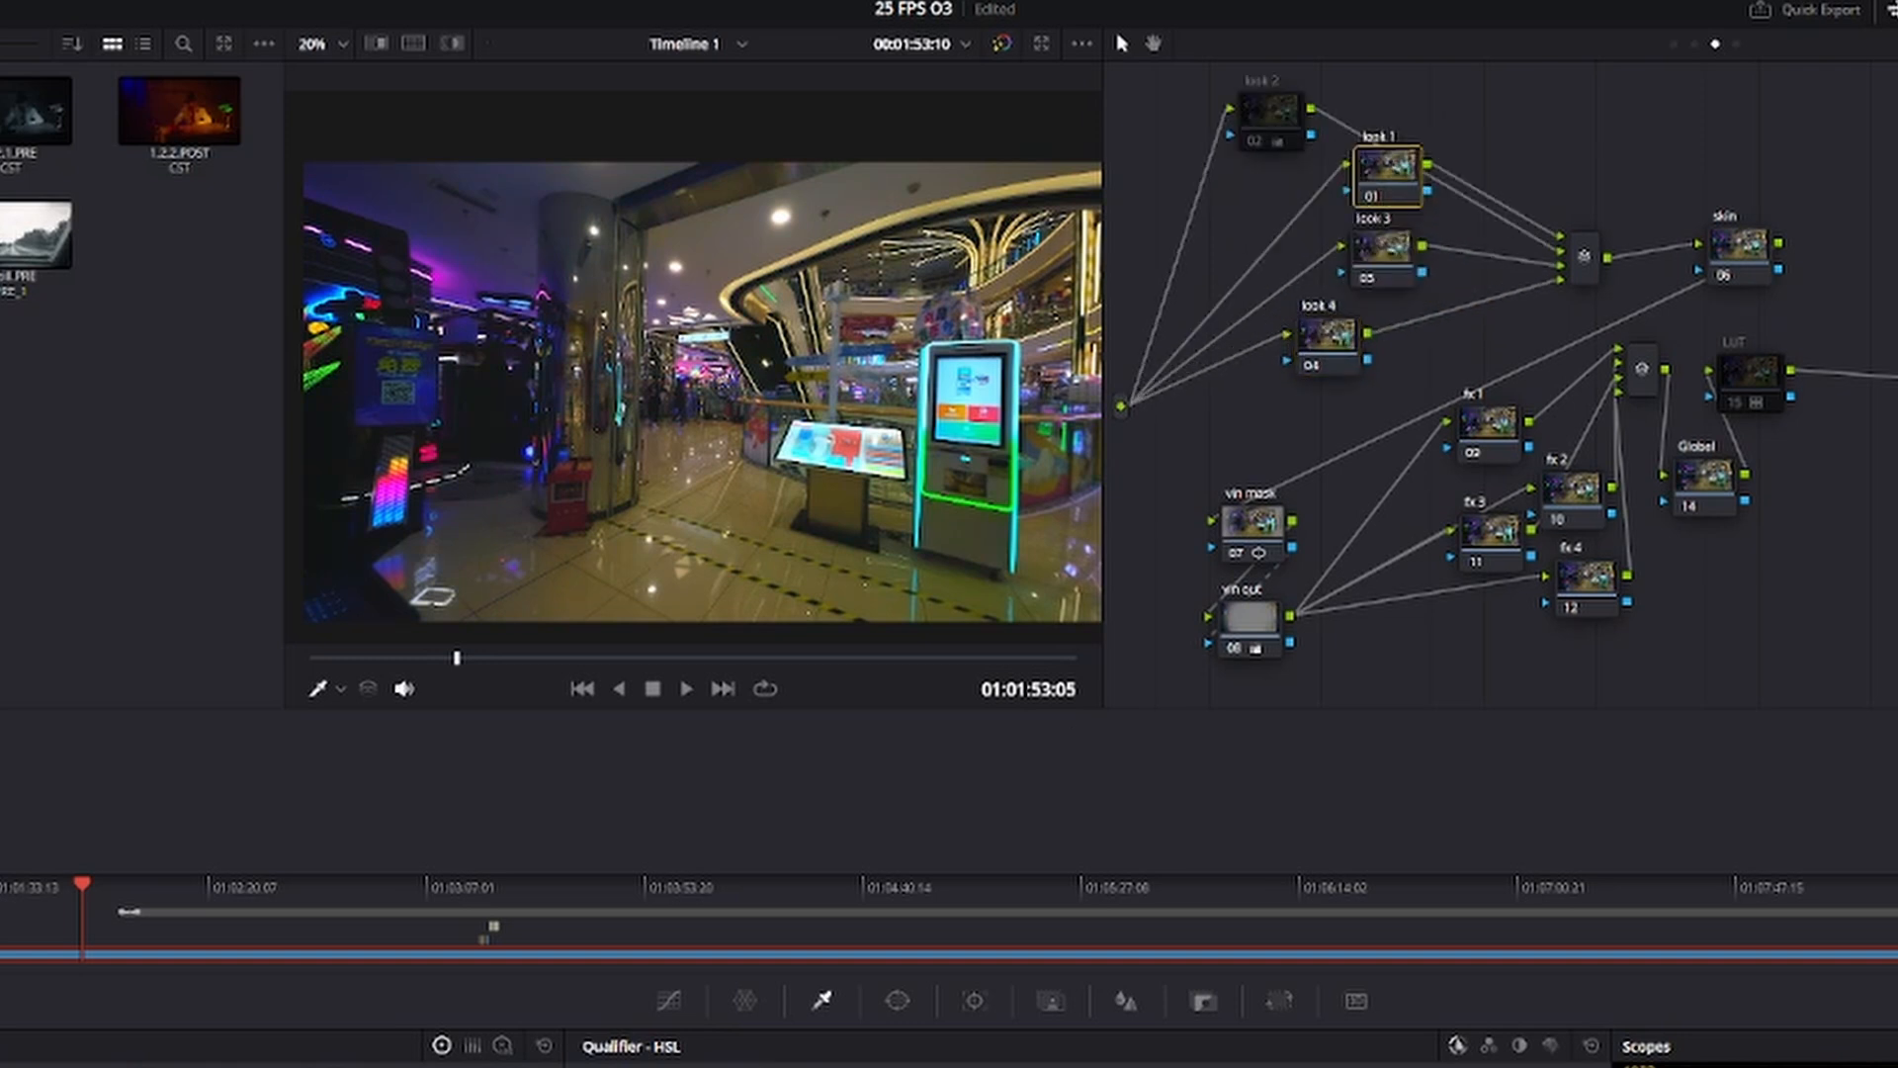
Cool the look 1 node's gain to 0.93 red, 1.01 green and 1.11 blue, and fine-tune its lift balance.
{"action": "left_click_drag", "start_coordinate": [762, 738], "coordinate": [767, 744]}
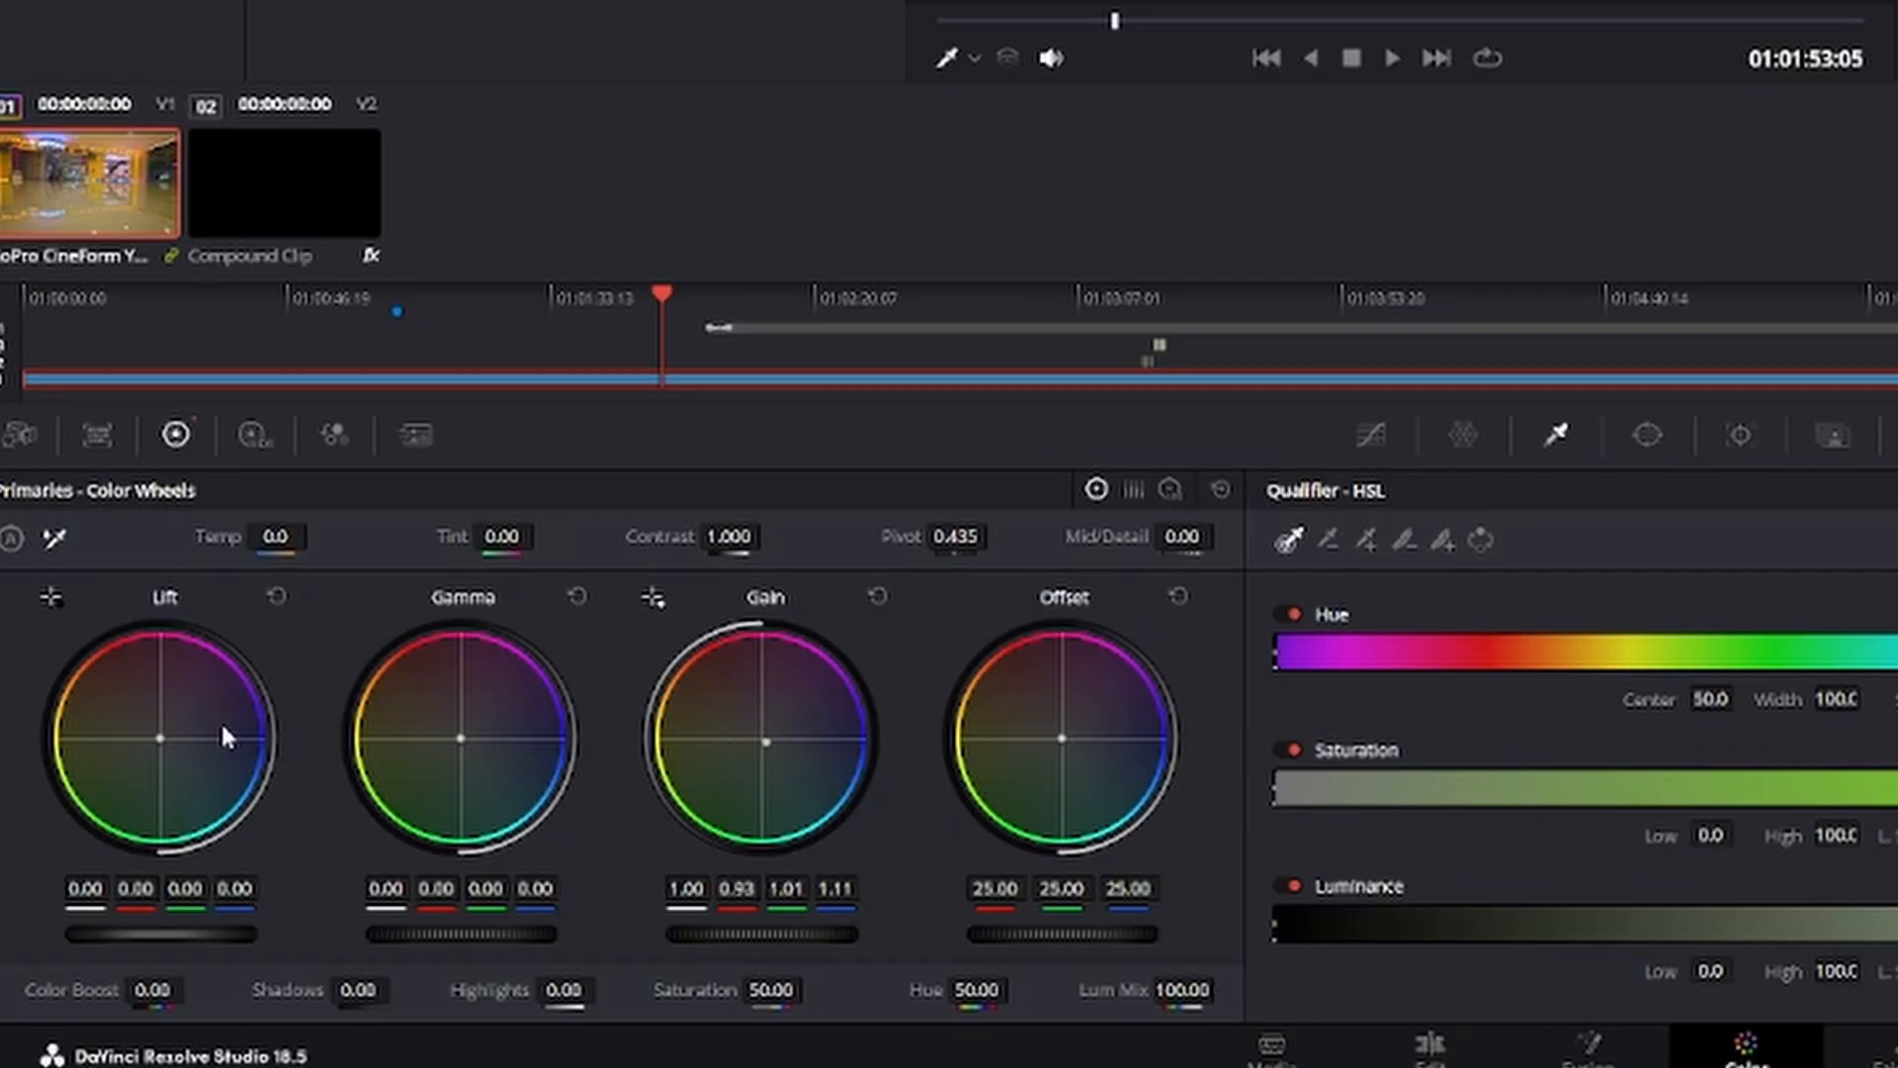
{"action": "left_click_drag", "start_coordinate": [161, 739], "coordinate": [159, 736]}
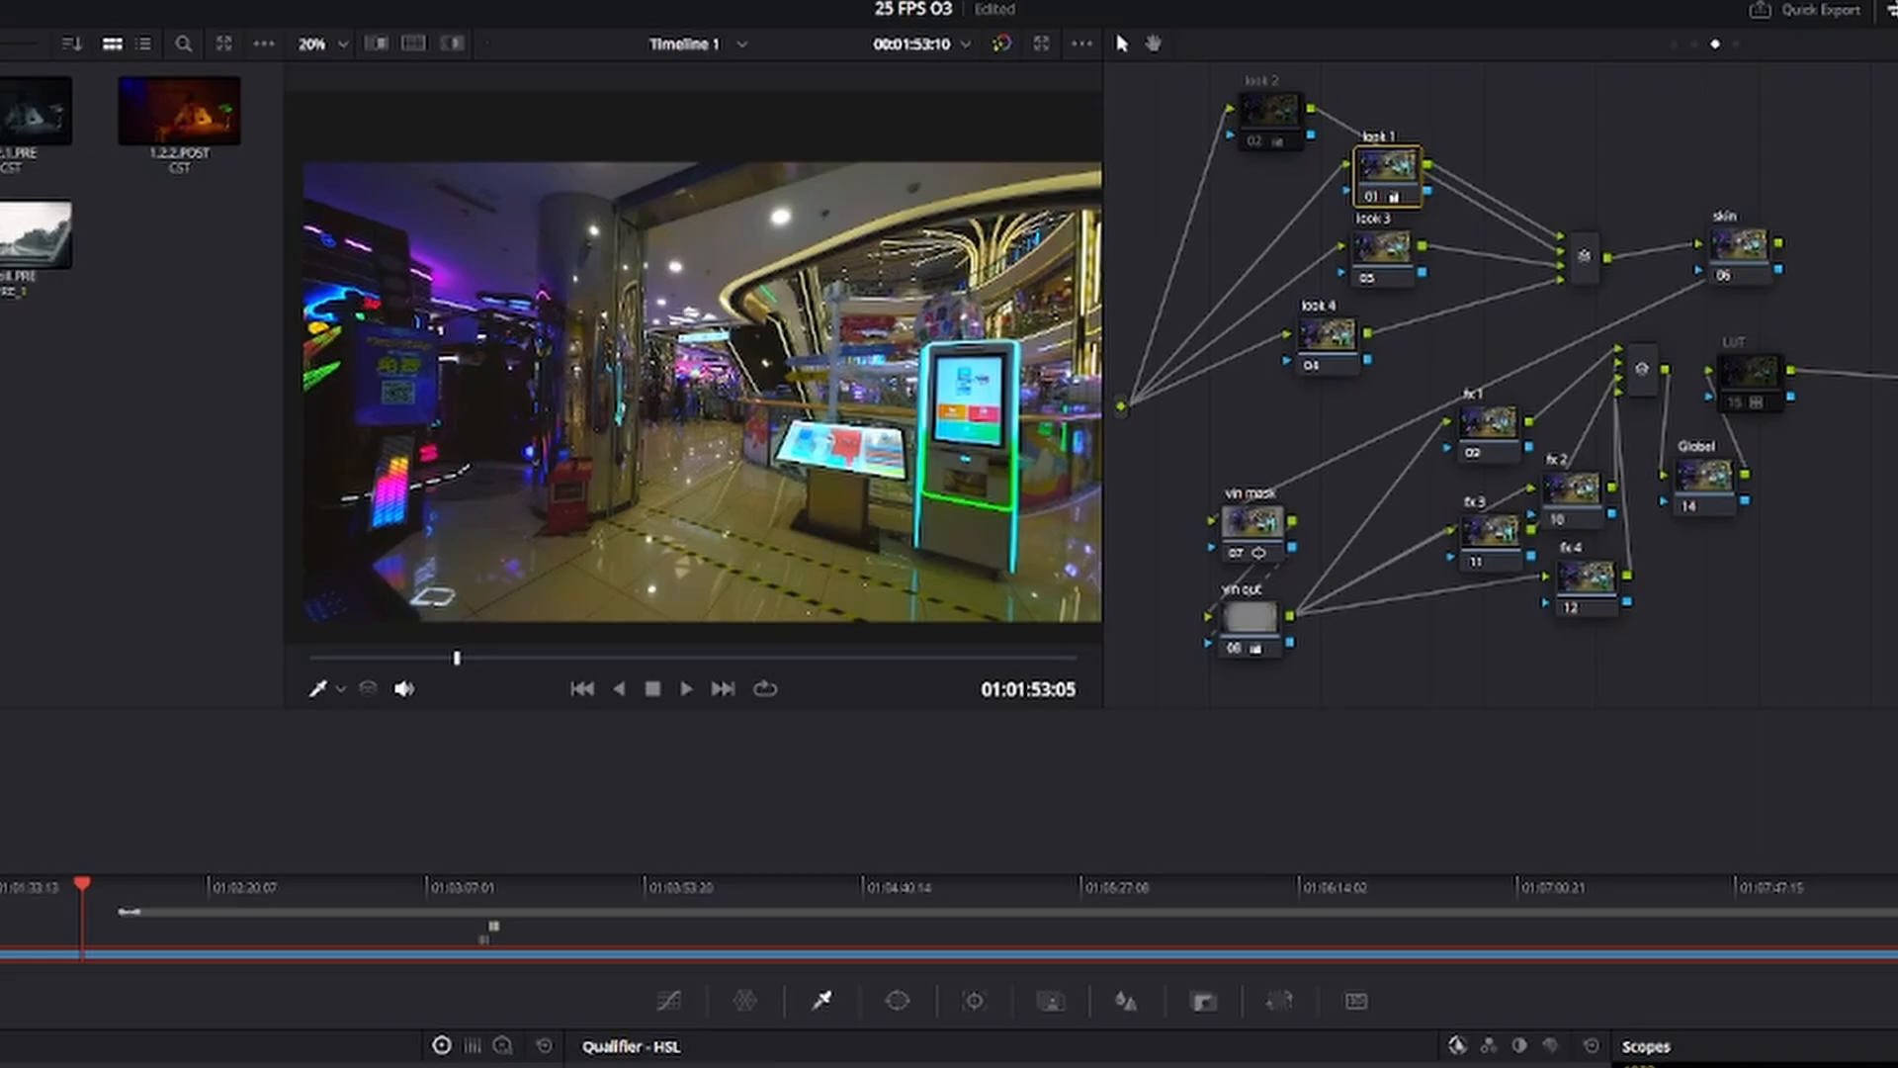
Compare look 1 and look 2 on the ball pit frame by enabling one of them at a time.
{"action": "left_click_drag", "start_coordinate": [435, 657], "coordinate": [524, 660]}
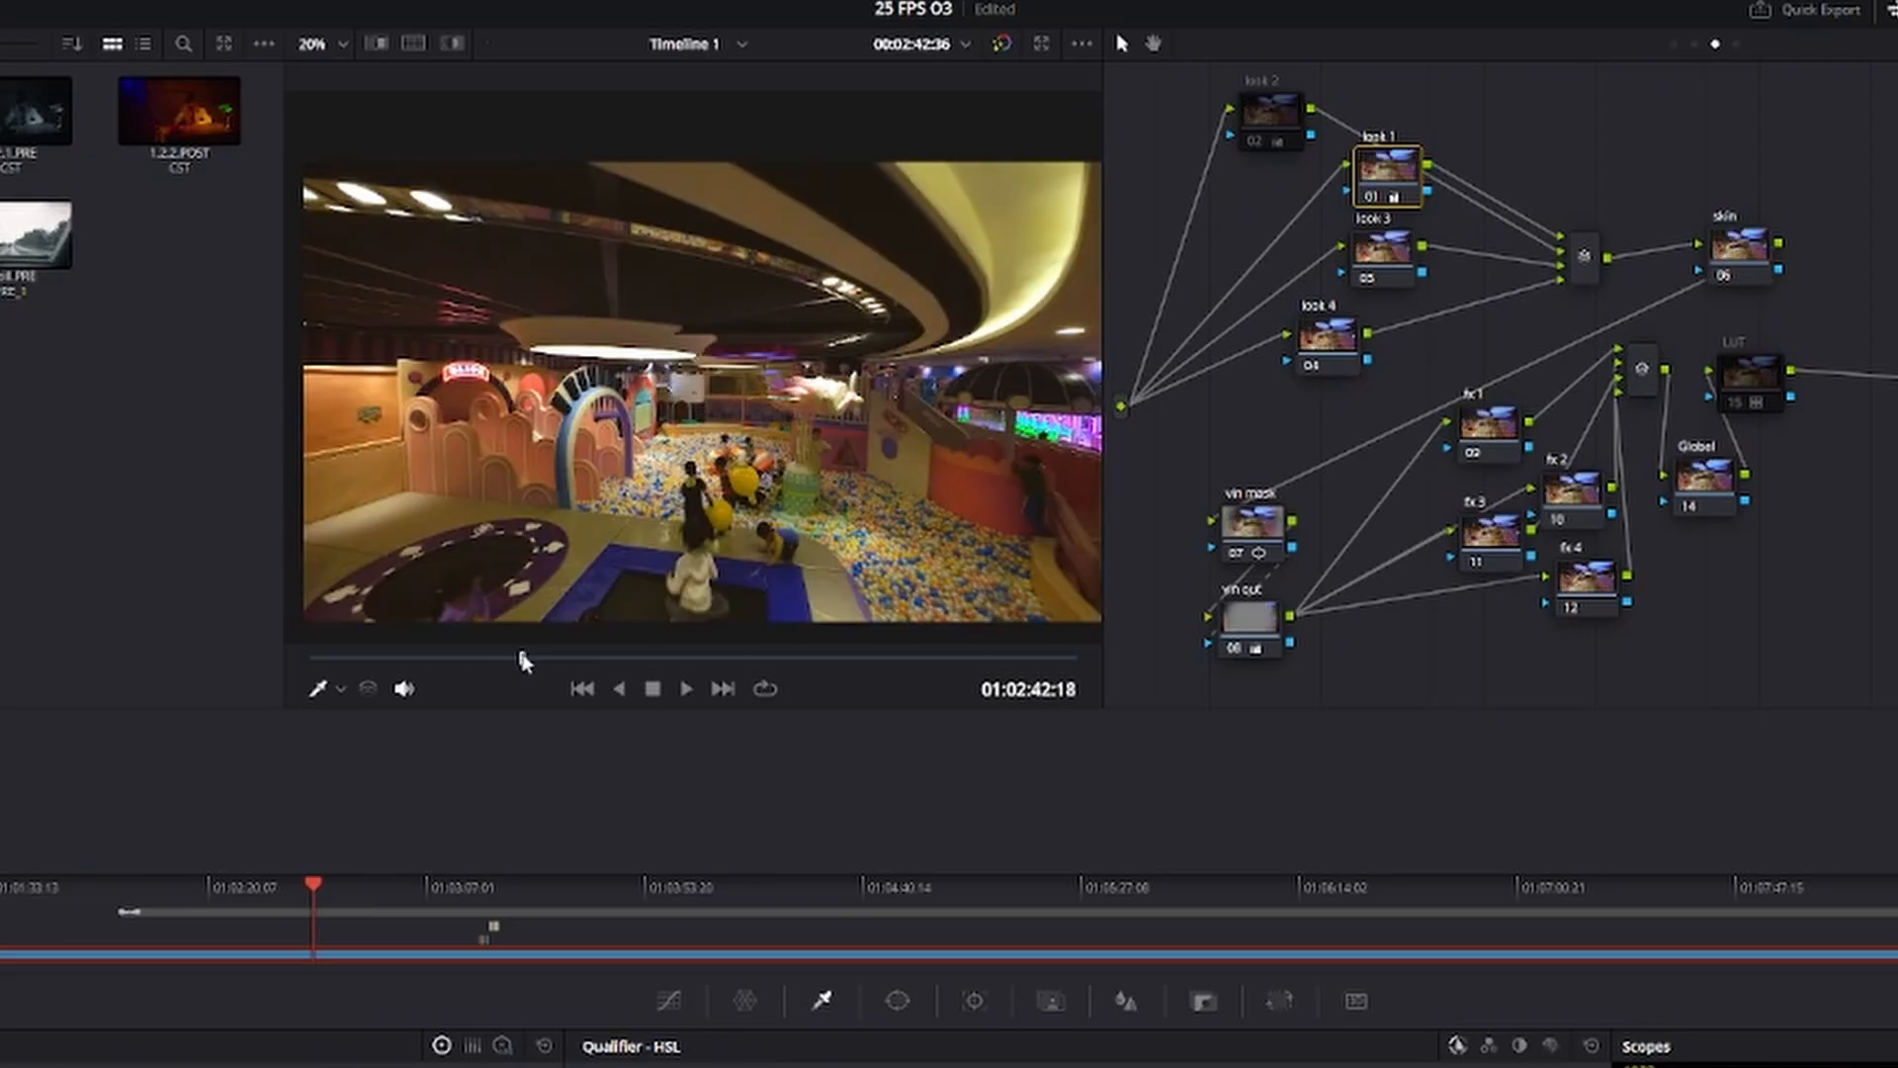
{"action": "key", "text": "ctrl+d"}
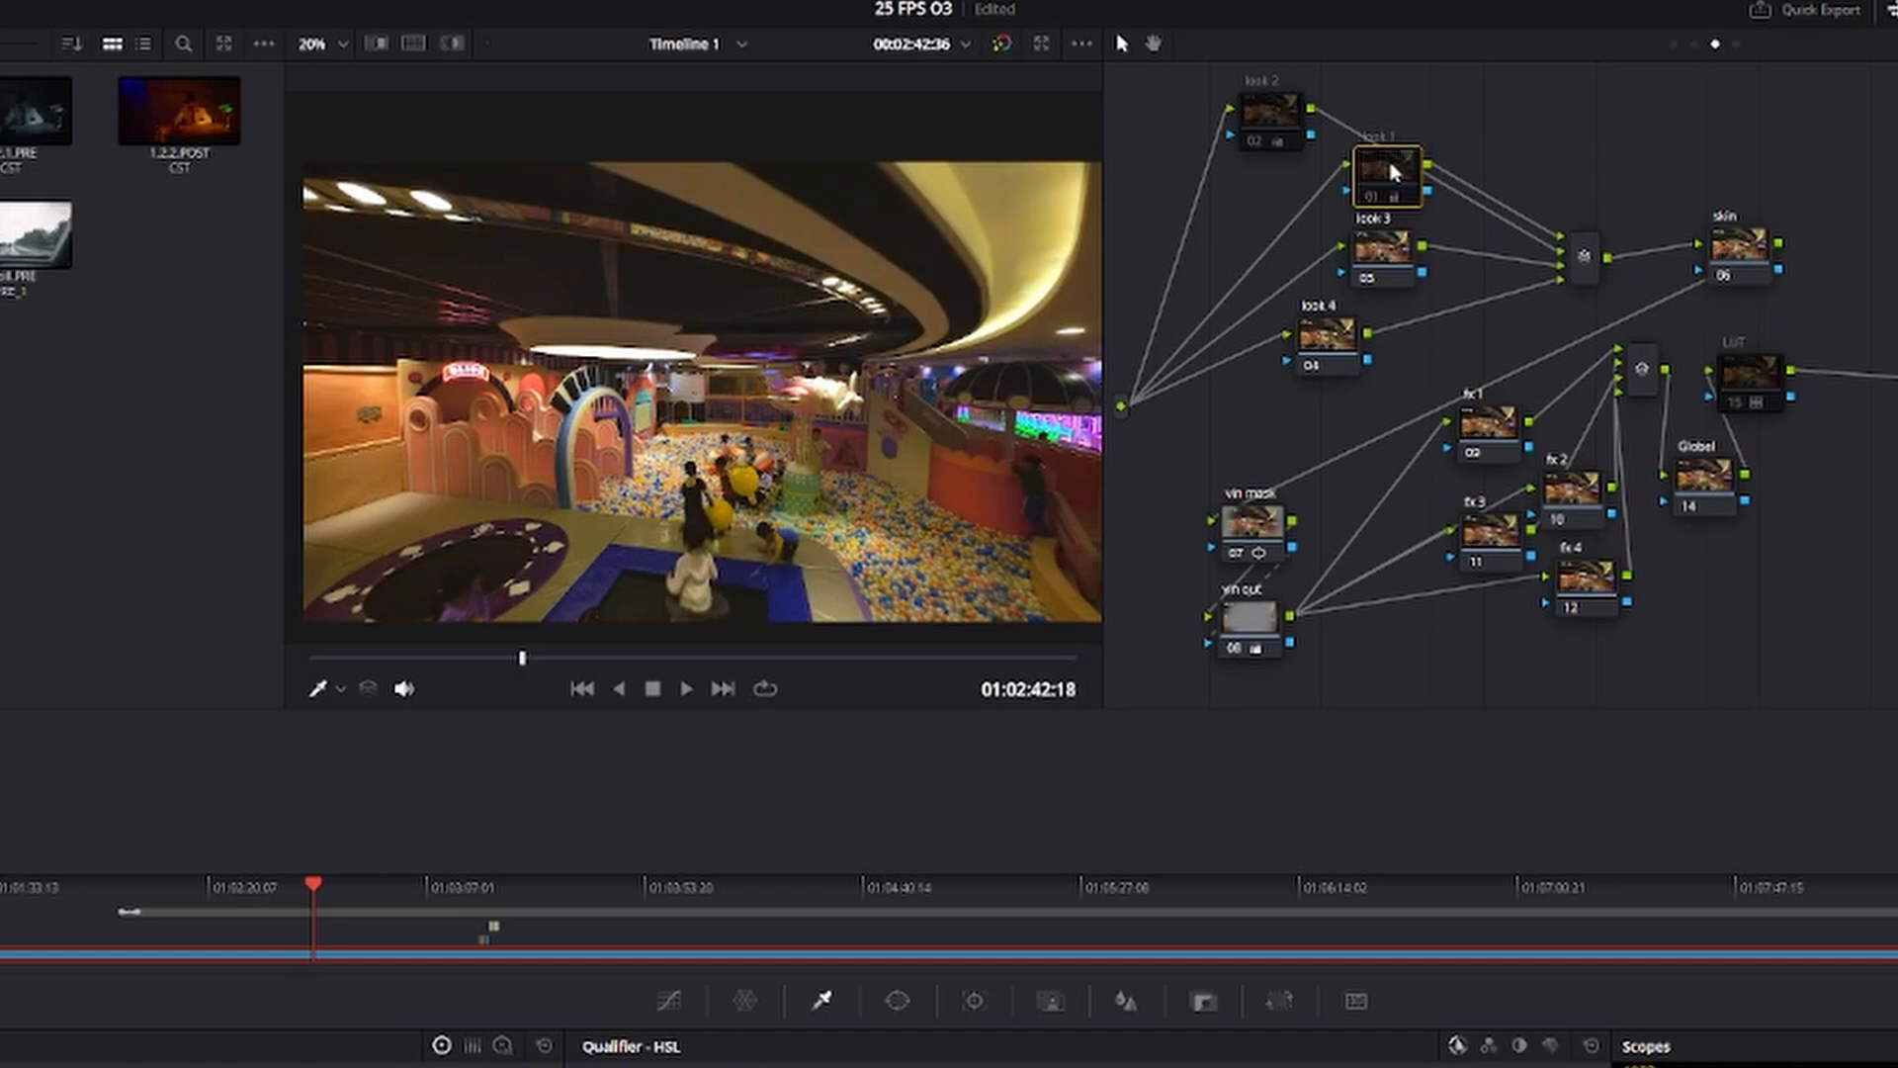
{"action": "left_click", "coordinate": [1255, 115]}
{"action": "key", "text": "ctrl+d"}
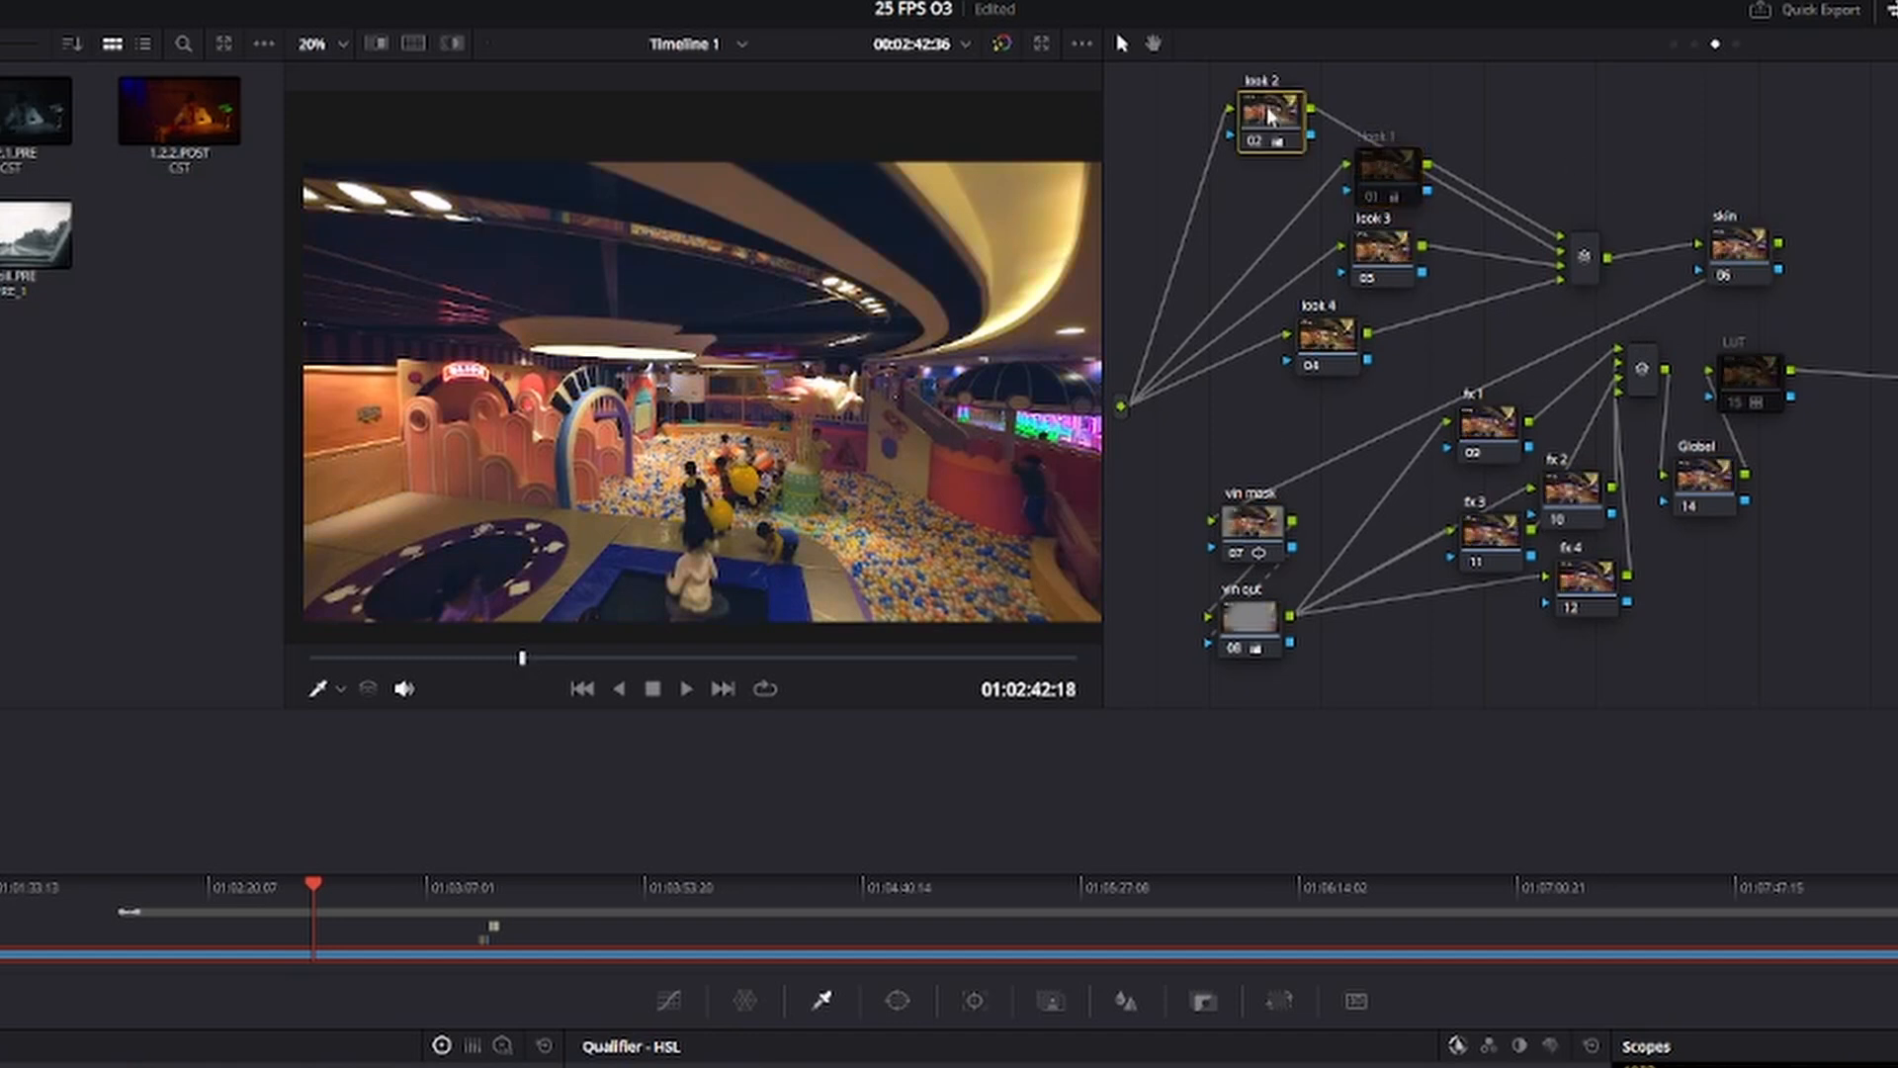
{"action": "key", "text": "ctrl+d"}
{"action": "left_click", "coordinate": [1389, 180]}
{"action": "key", "text": "ctrl+d"}
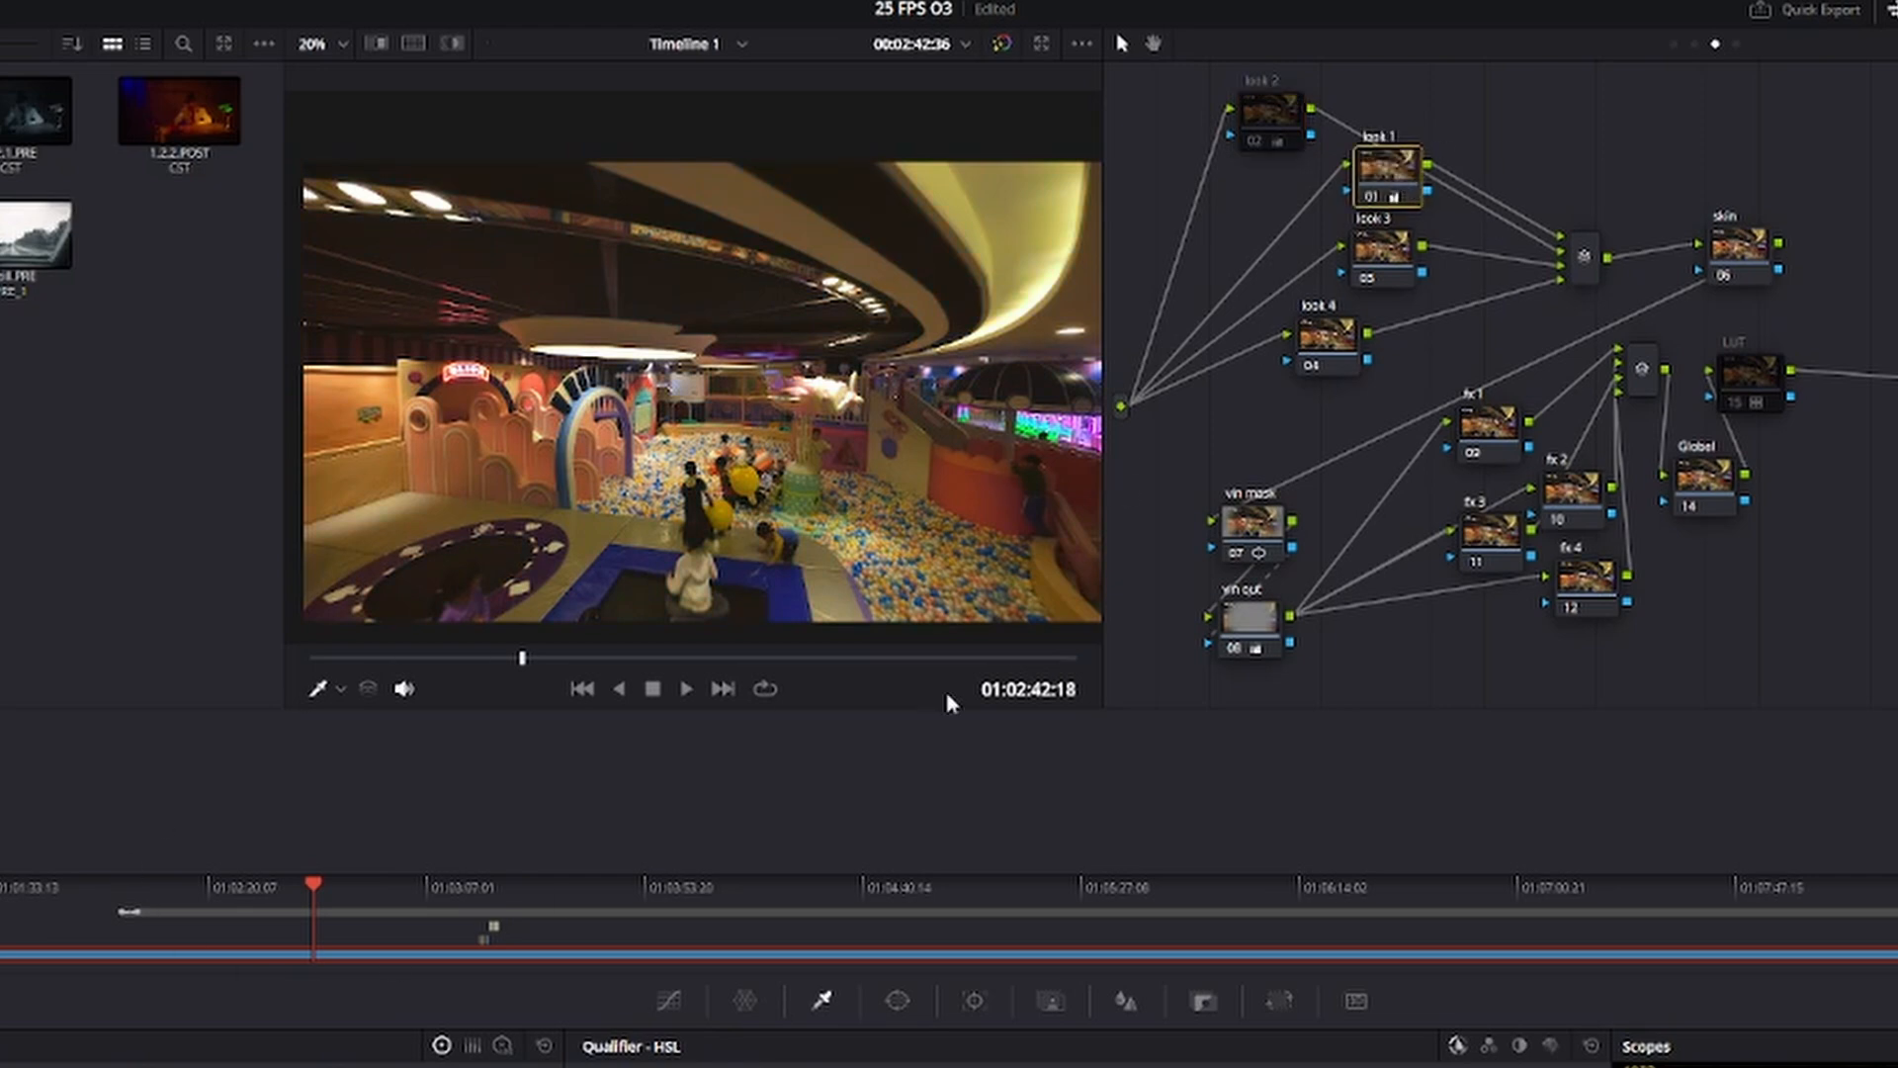
Disable look 1 and enable look 2 on the clothing store frame, and check the look on the neon tunnel frame.
{"action": "left_click_drag", "start_coordinate": [564, 657], "coordinate": [591, 657]}
{"action": "key", "text": "ctrl+d"}
{"action": "left_click", "coordinate": [1263, 111]}
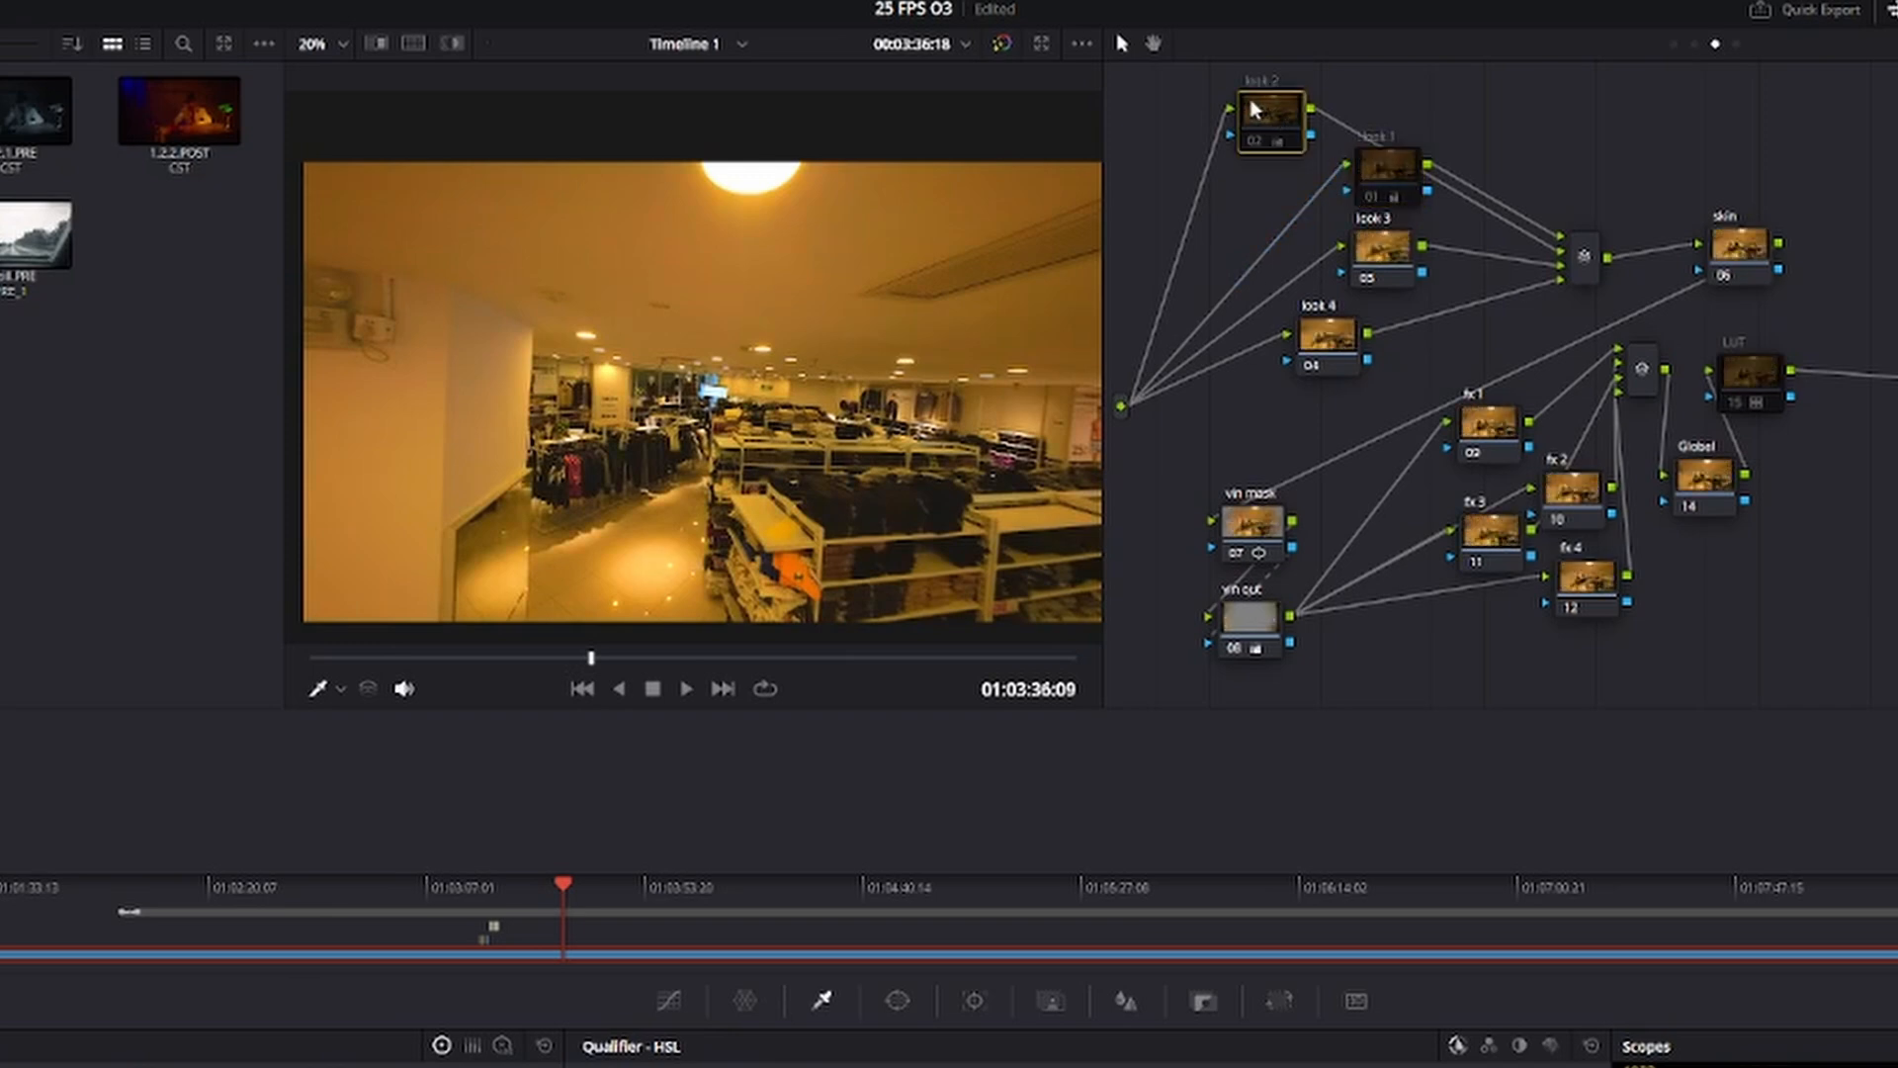
{"action": "key", "text": "ctrl+d"}
{"action": "left_click_drag", "start_coordinate": [552, 659], "coordinate": [530, 658]}
Rearrange the four look nodes into a staggered layout, with look 1 and look 3 nearer the mixer.
{"action": "mouse_move", "coordinate": [1272, 110]}
{"action": "left_mouse_down"}
{"action": "mouse_move", "coordinate": [1290, 131]}
{"action": "mouse_move", "coordinate": [1292, 112]}
{"action": "left_mouse_up"}
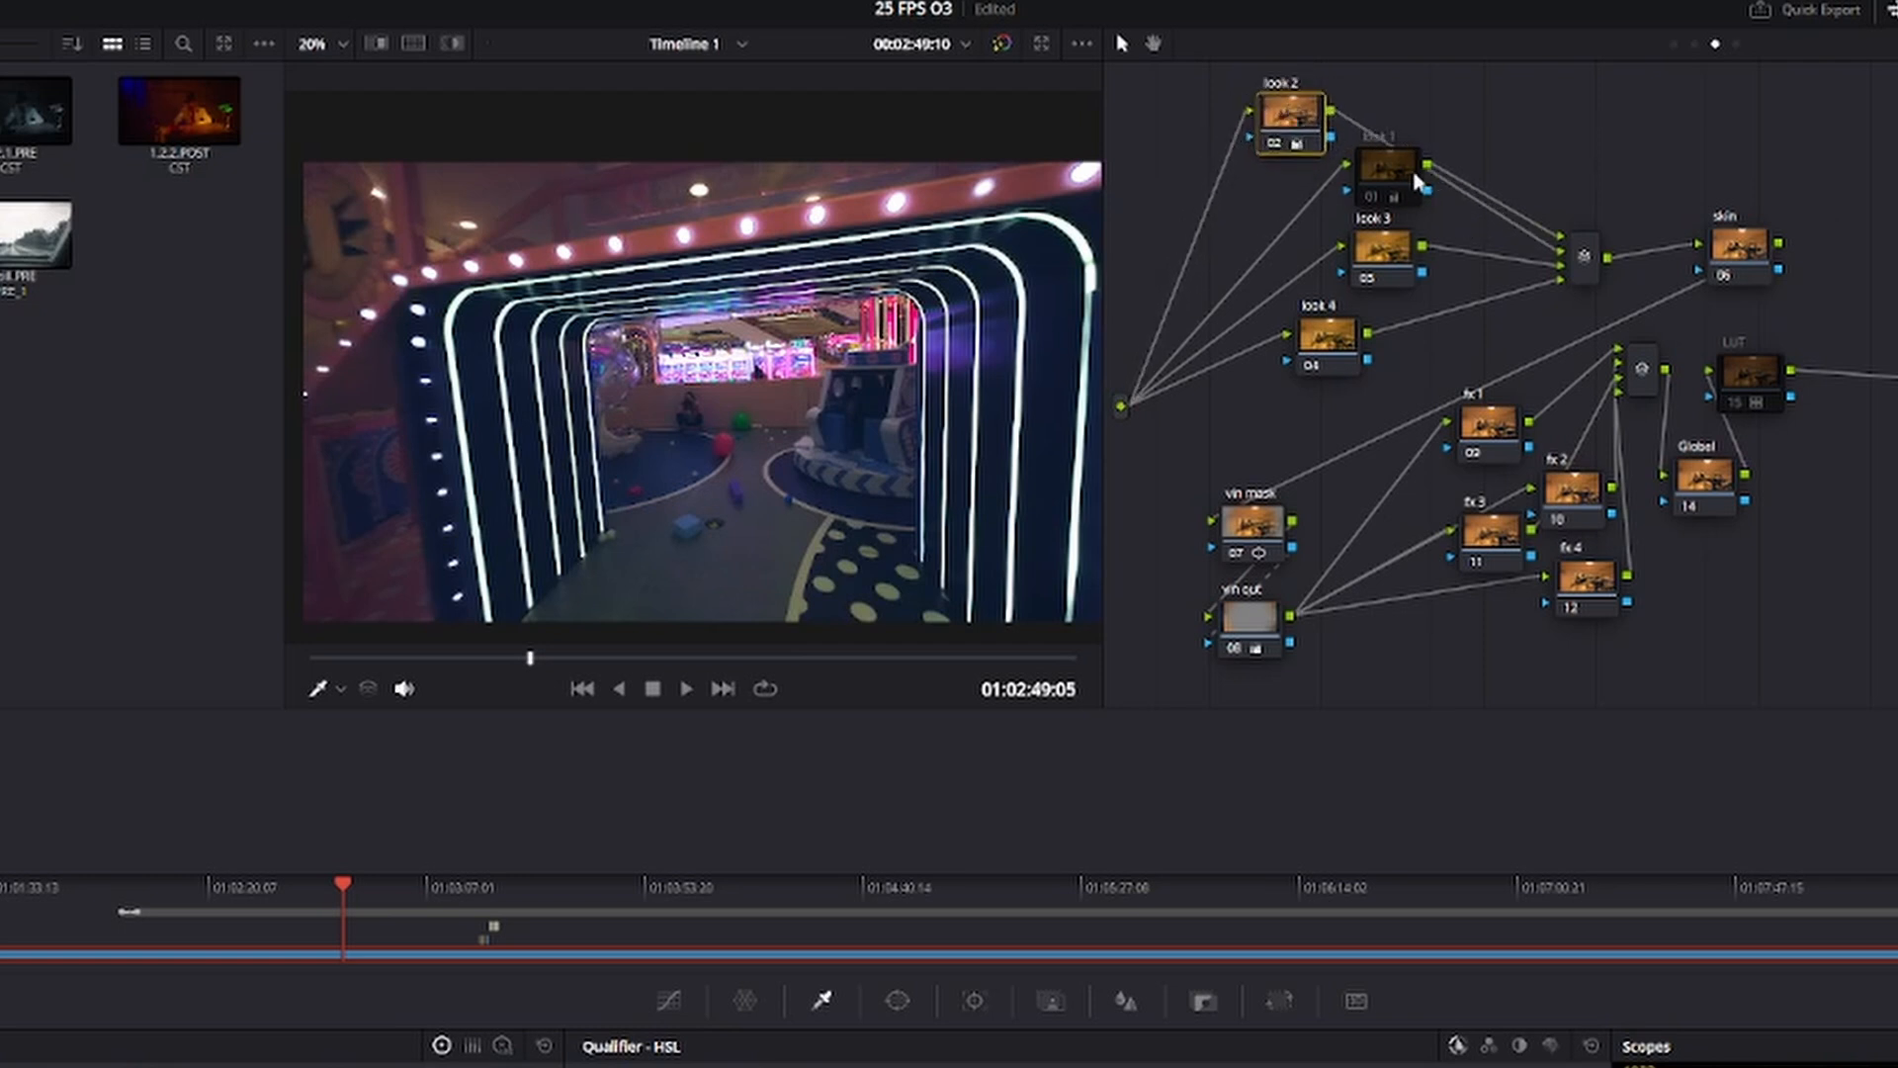
{"action": "left_click_drag", "start_coordinate": [1415, 175], "coordinate": [1425, 177]}
{"action": "left_click_drag", "start_coordinate": [1392, 268], "coordinate": [1404, 277]}
{"action": "left_click_drag", "start_coordinate": [1331, 340], "coordinate": [1319, 332]}
{"action": "left_click_drag", "start_coordinate": [1414, 259], "coordinate": [1443, 263]}
{"action": "left_click_drag", "start_coordinate": [1310, 334], "coordinate": [1310, 346]}
Try lowering the Bal node's gain to 1.18 and setting its gamma to 0.00 in Group Pre-Clip on the neon arcade frame.
{"action": "left_click_drag", "start_coordinate": [487, 657], "coordinate": [474, 658]}
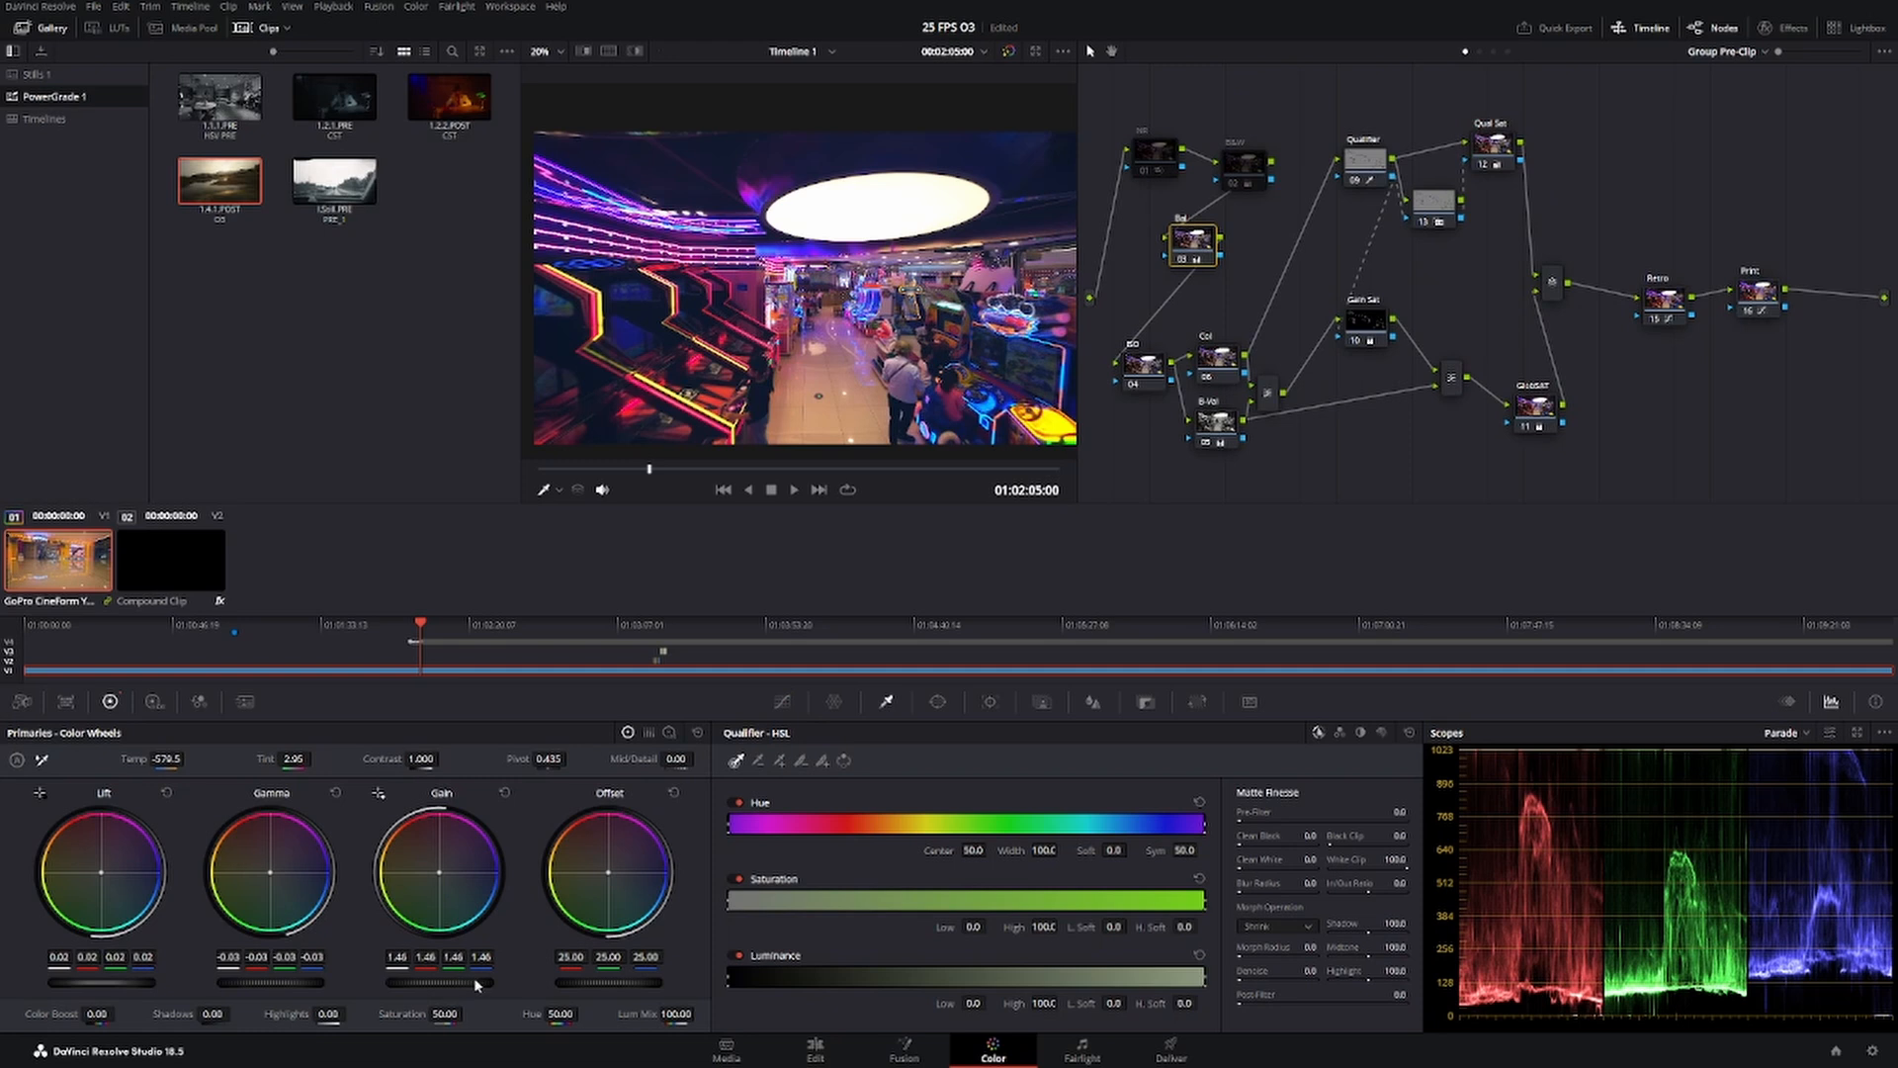
{"action": "left_click_drag", "start_coordinate": [439, 983], "coordinate": [383, 982]}
{"action": "left_click_drag", "start_coordinate": [265, 983], "coordinate": [272, 983]}
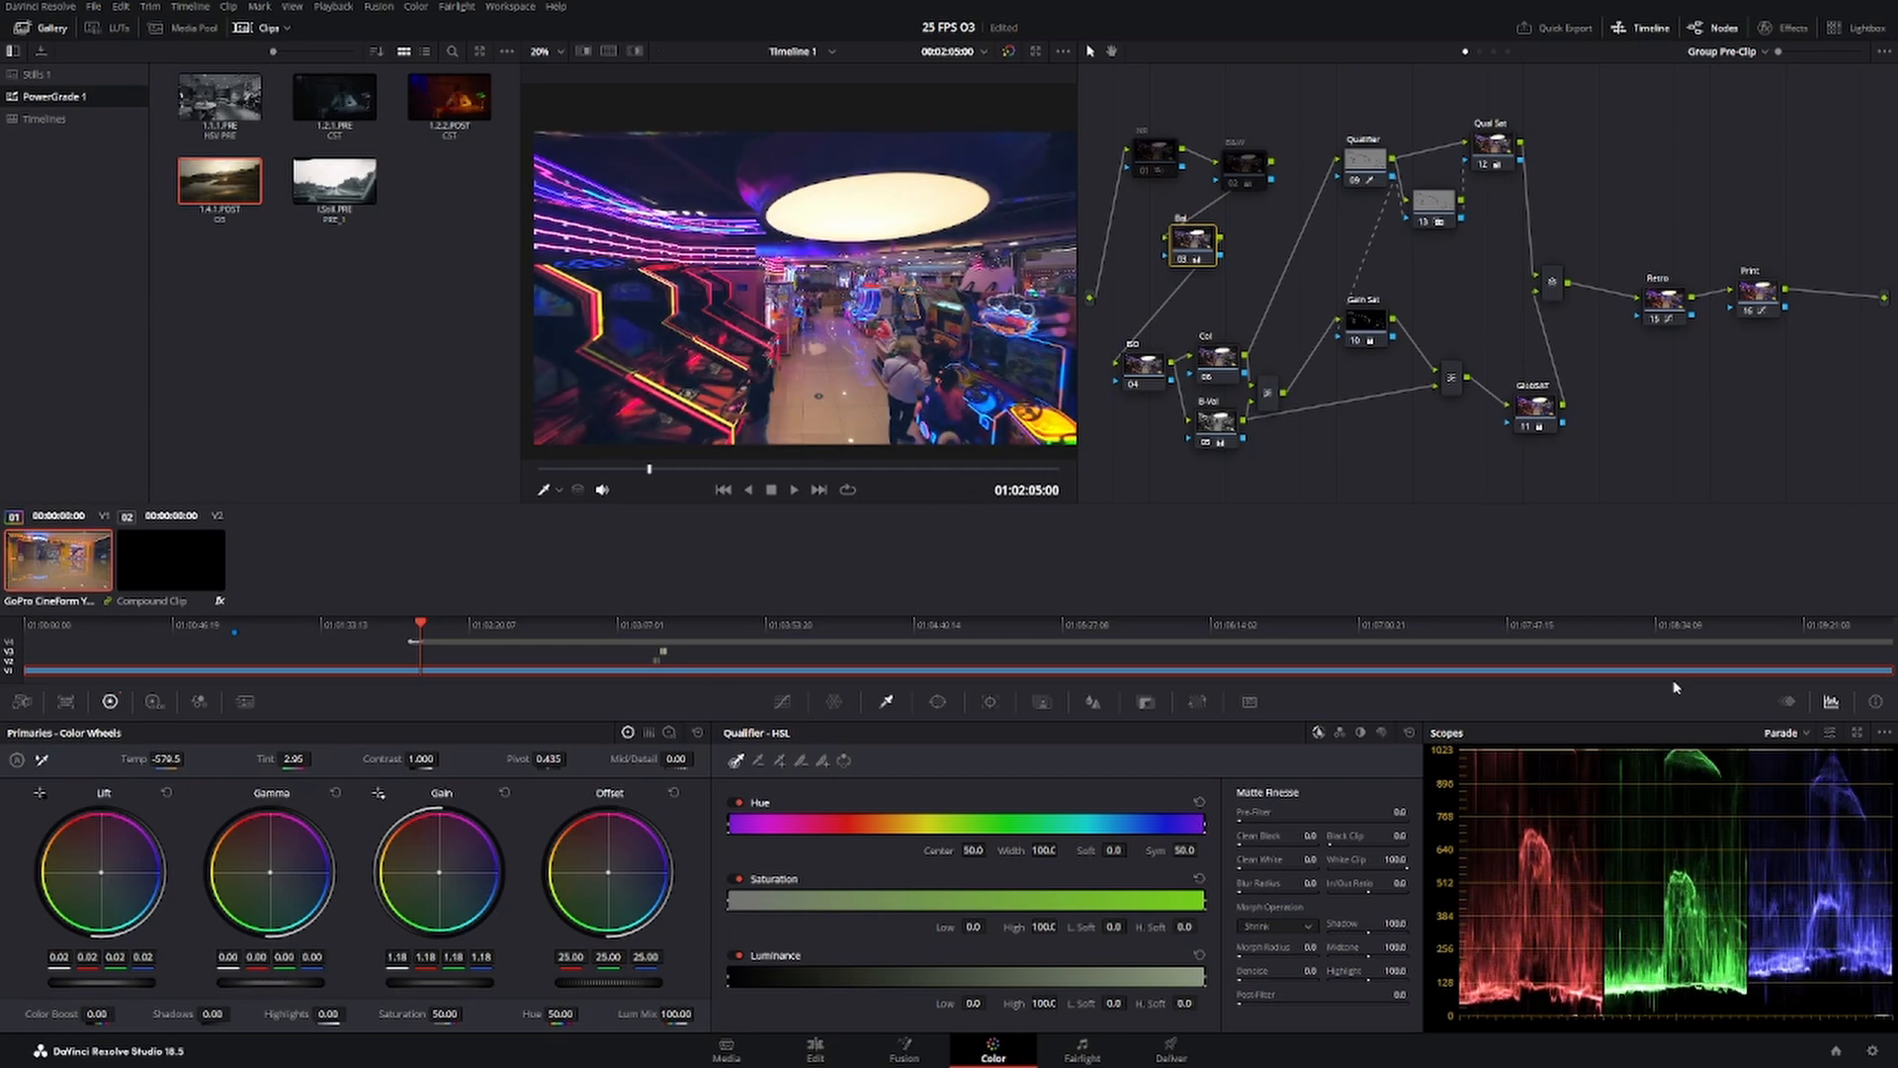
Undo the Bal node's gain and gamma changes and set its gain to 1.27 on the jewellery store frame.
{"action": "left_click_drag", "start_coordinate": [649, 469], "coordinate": [750, 470]}
{"action": "key", "text": "ctrl+z"}
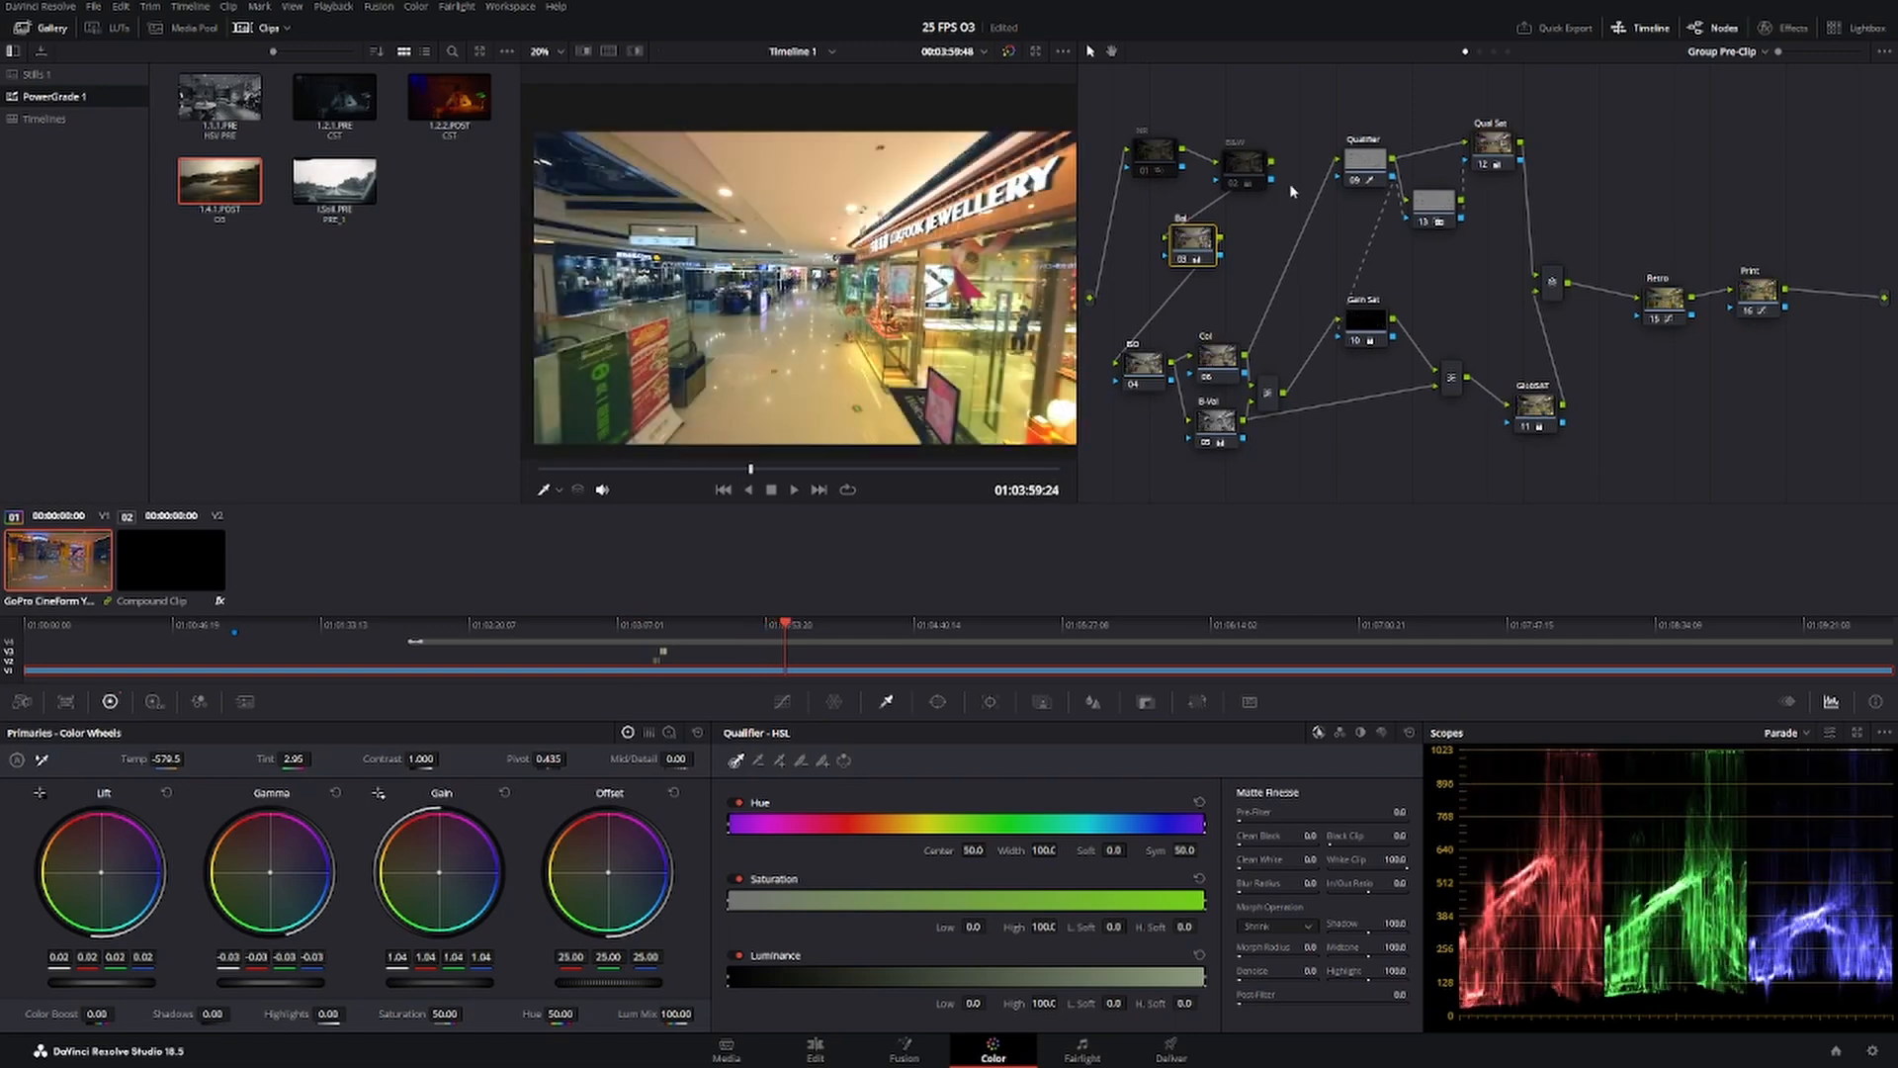
{"action": "key", "text": "ctrl+z"}
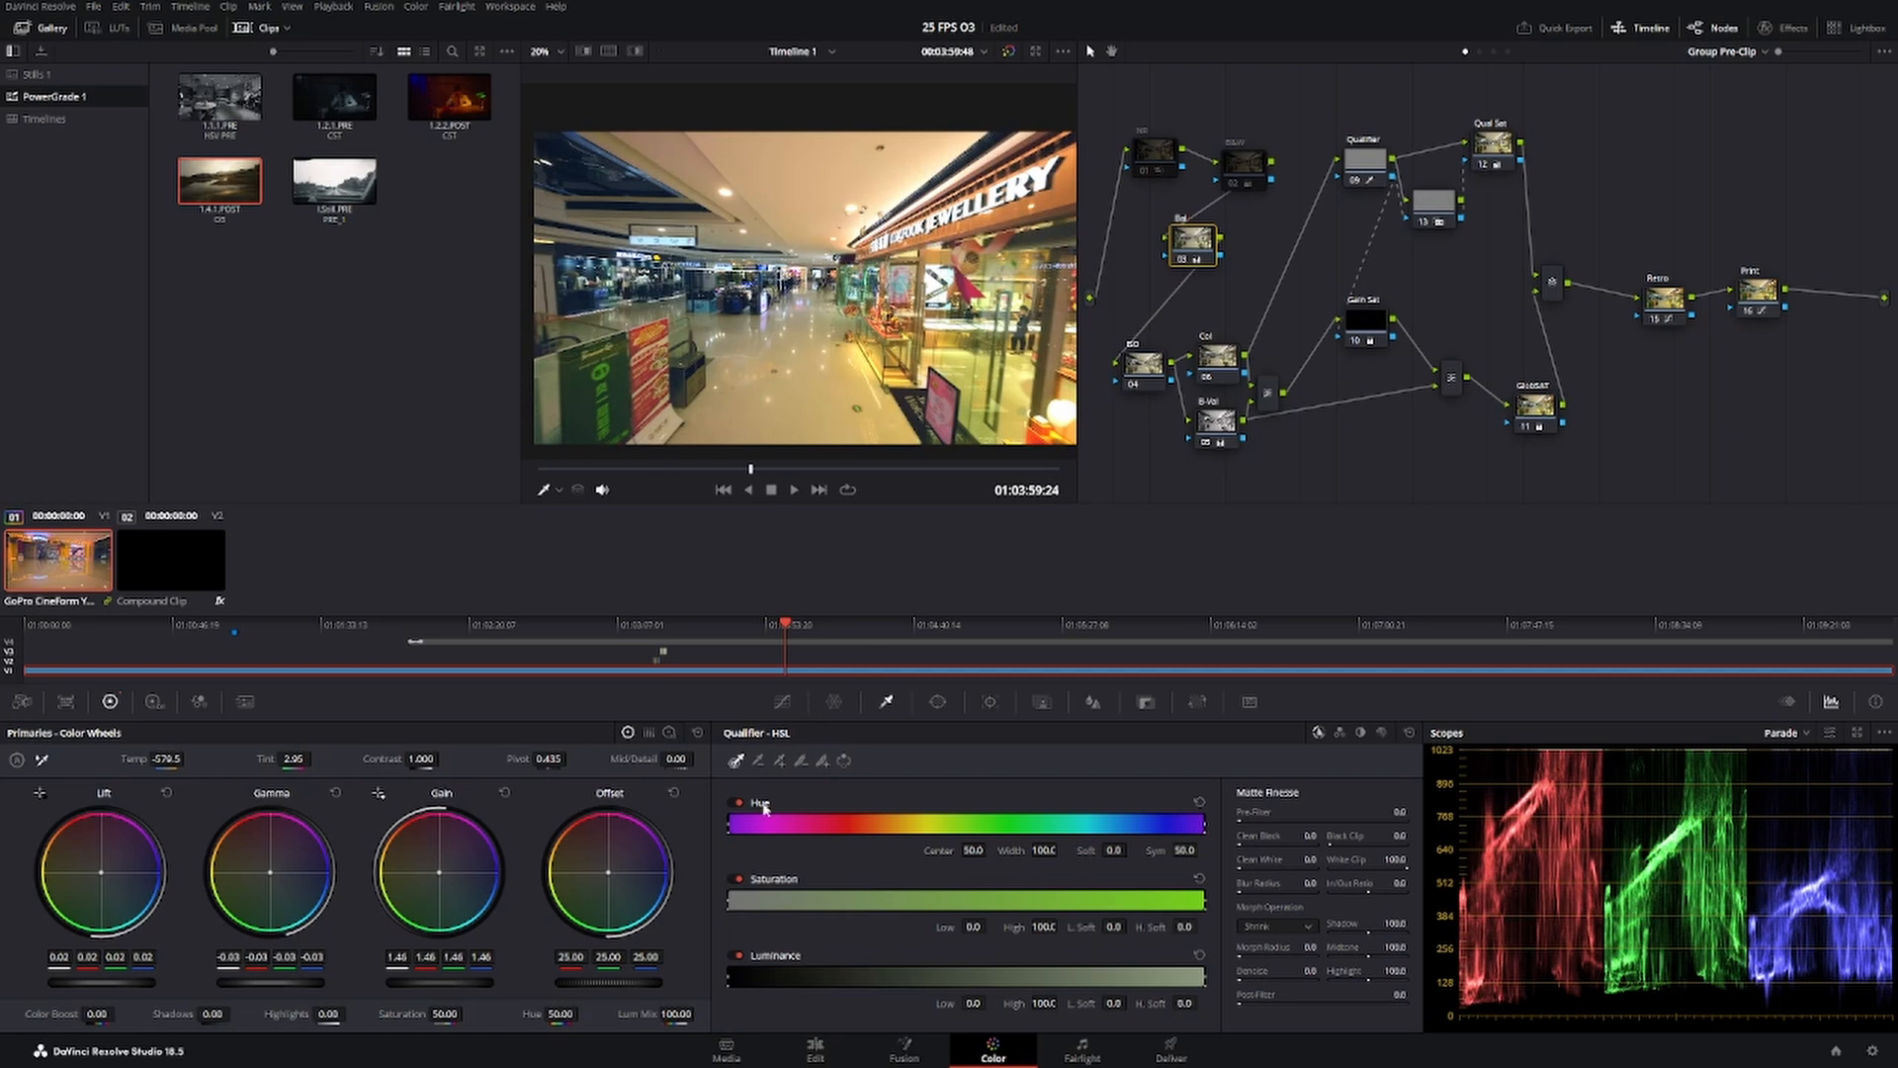
{"action": "left_click_drag", "start_coordinate": [439, 983], "coordinate": [395, 982]}
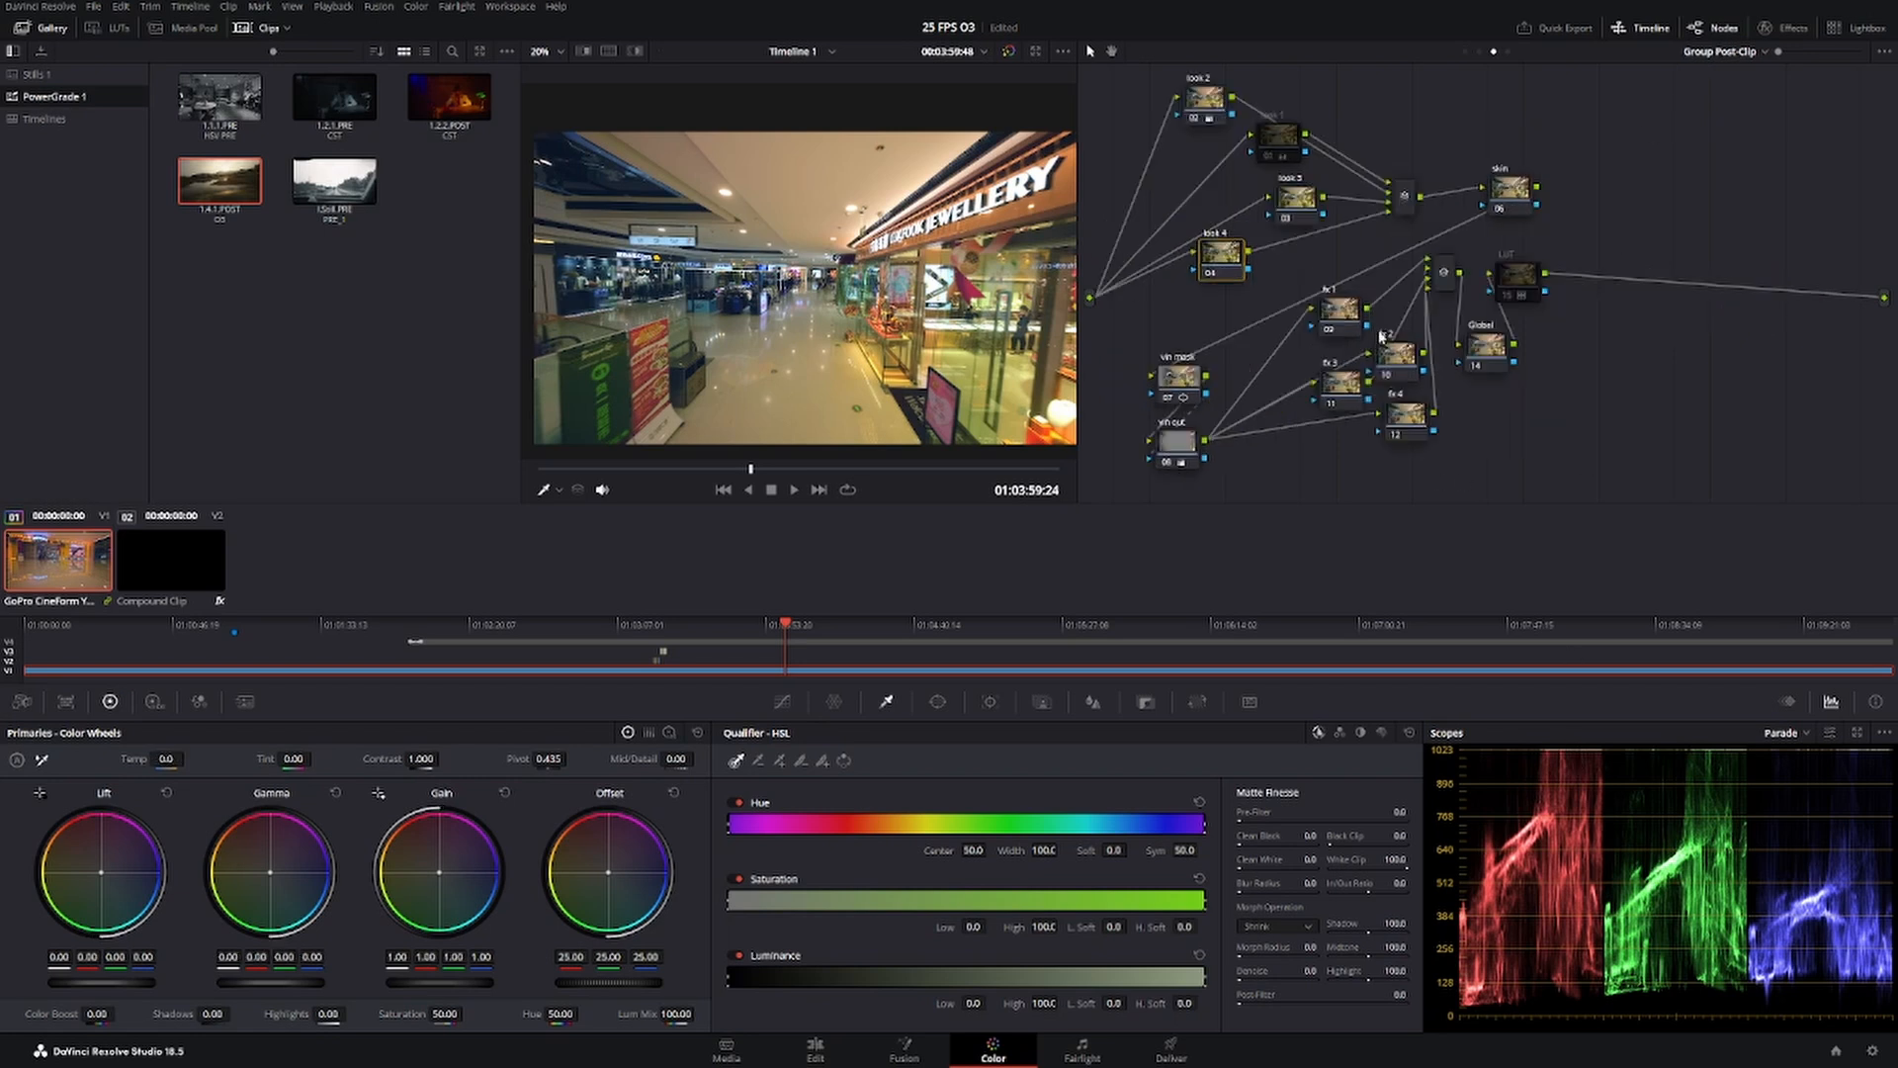
Spread out the fx nodes in Group Post-Clip and apply the Aperture Diffraction effect to the fx 1 node.
{"action": "left_click", "coordinate": [1339, 310]}
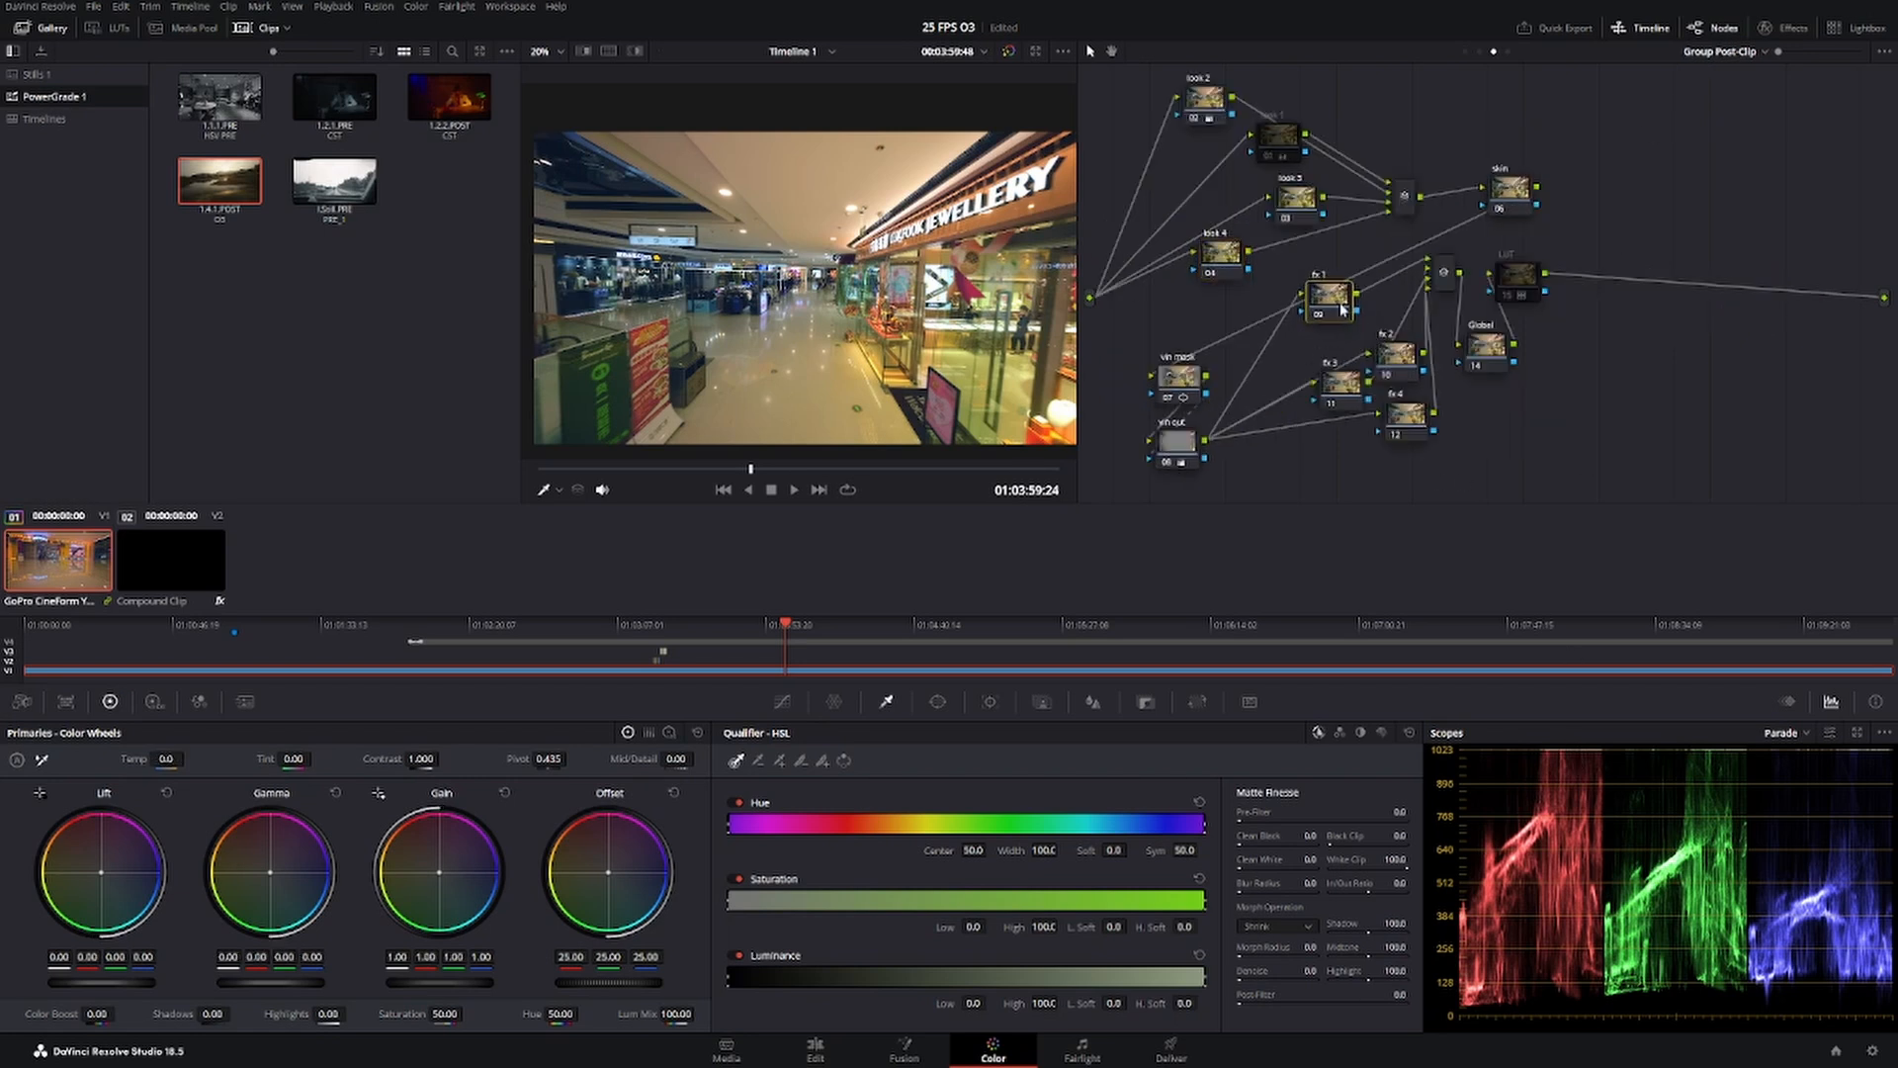
{"action": "left_click", "coordinate": [1785, 28]}
{"action": "scroll", "coordinate": [1697, 323], "scroll_direction": "down", "scroll_amount": 5}
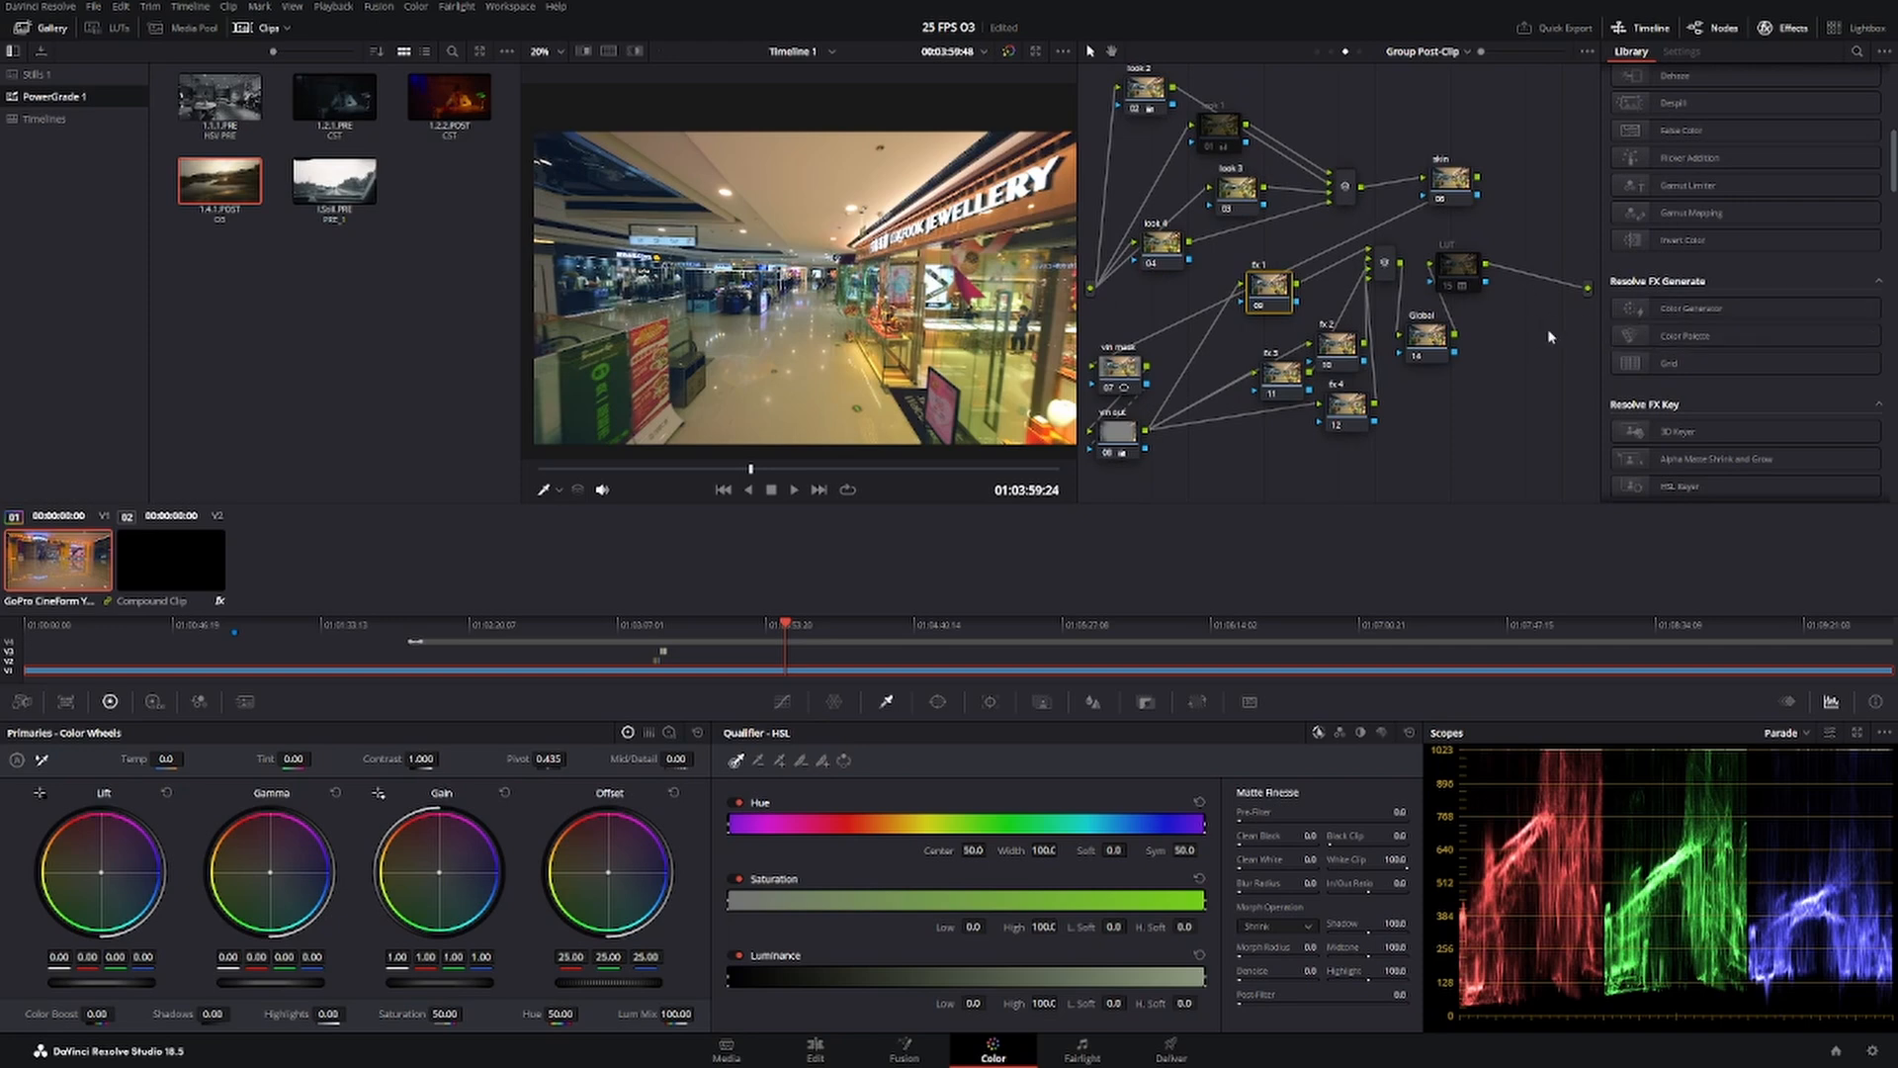
{"action": "left_click_drag", "start_coordinate": [1339, 345], "coordinate": [1292, 432]}
{"action": "scroll", "coordinate": [1671, 336], "scroll_direction": "down", "scroll_amount": 3}
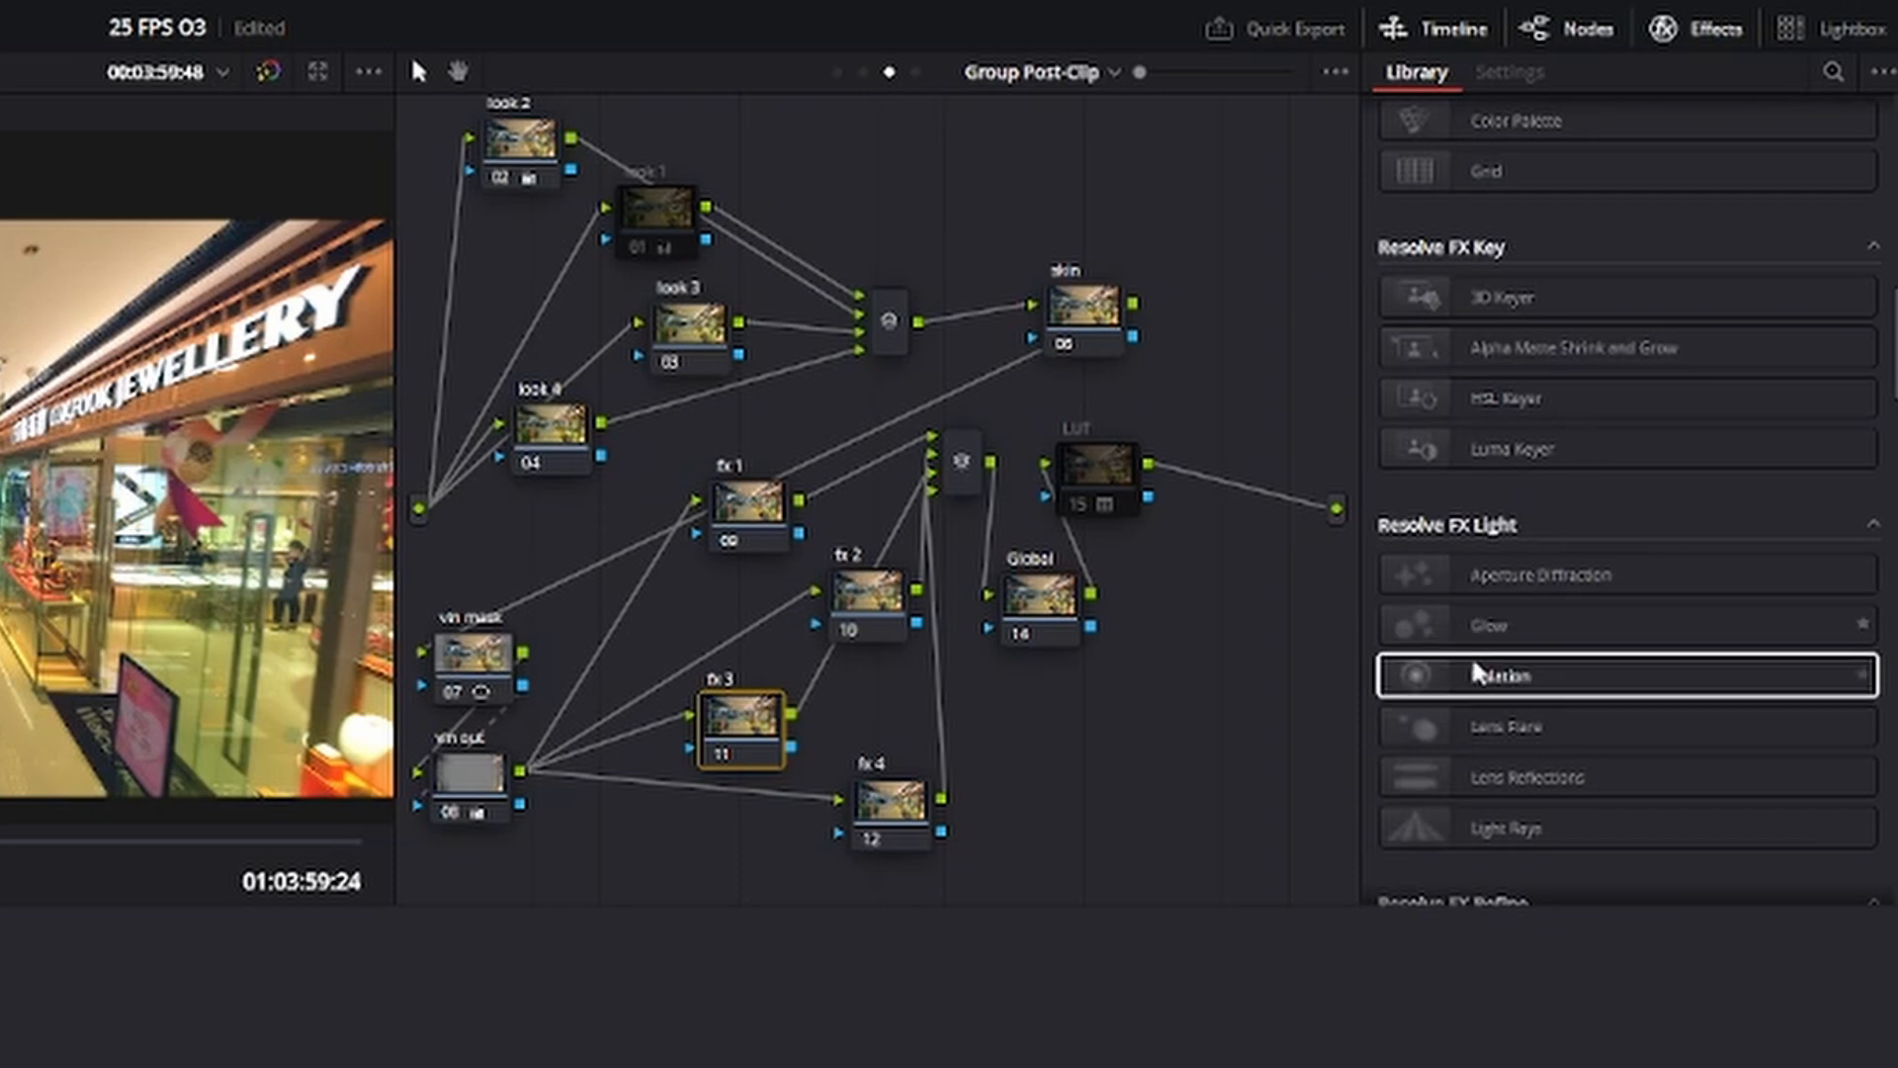
{"action": "left_click_drag", "start_coordinate": [1519, 589], "coordinate": [754, 524]}
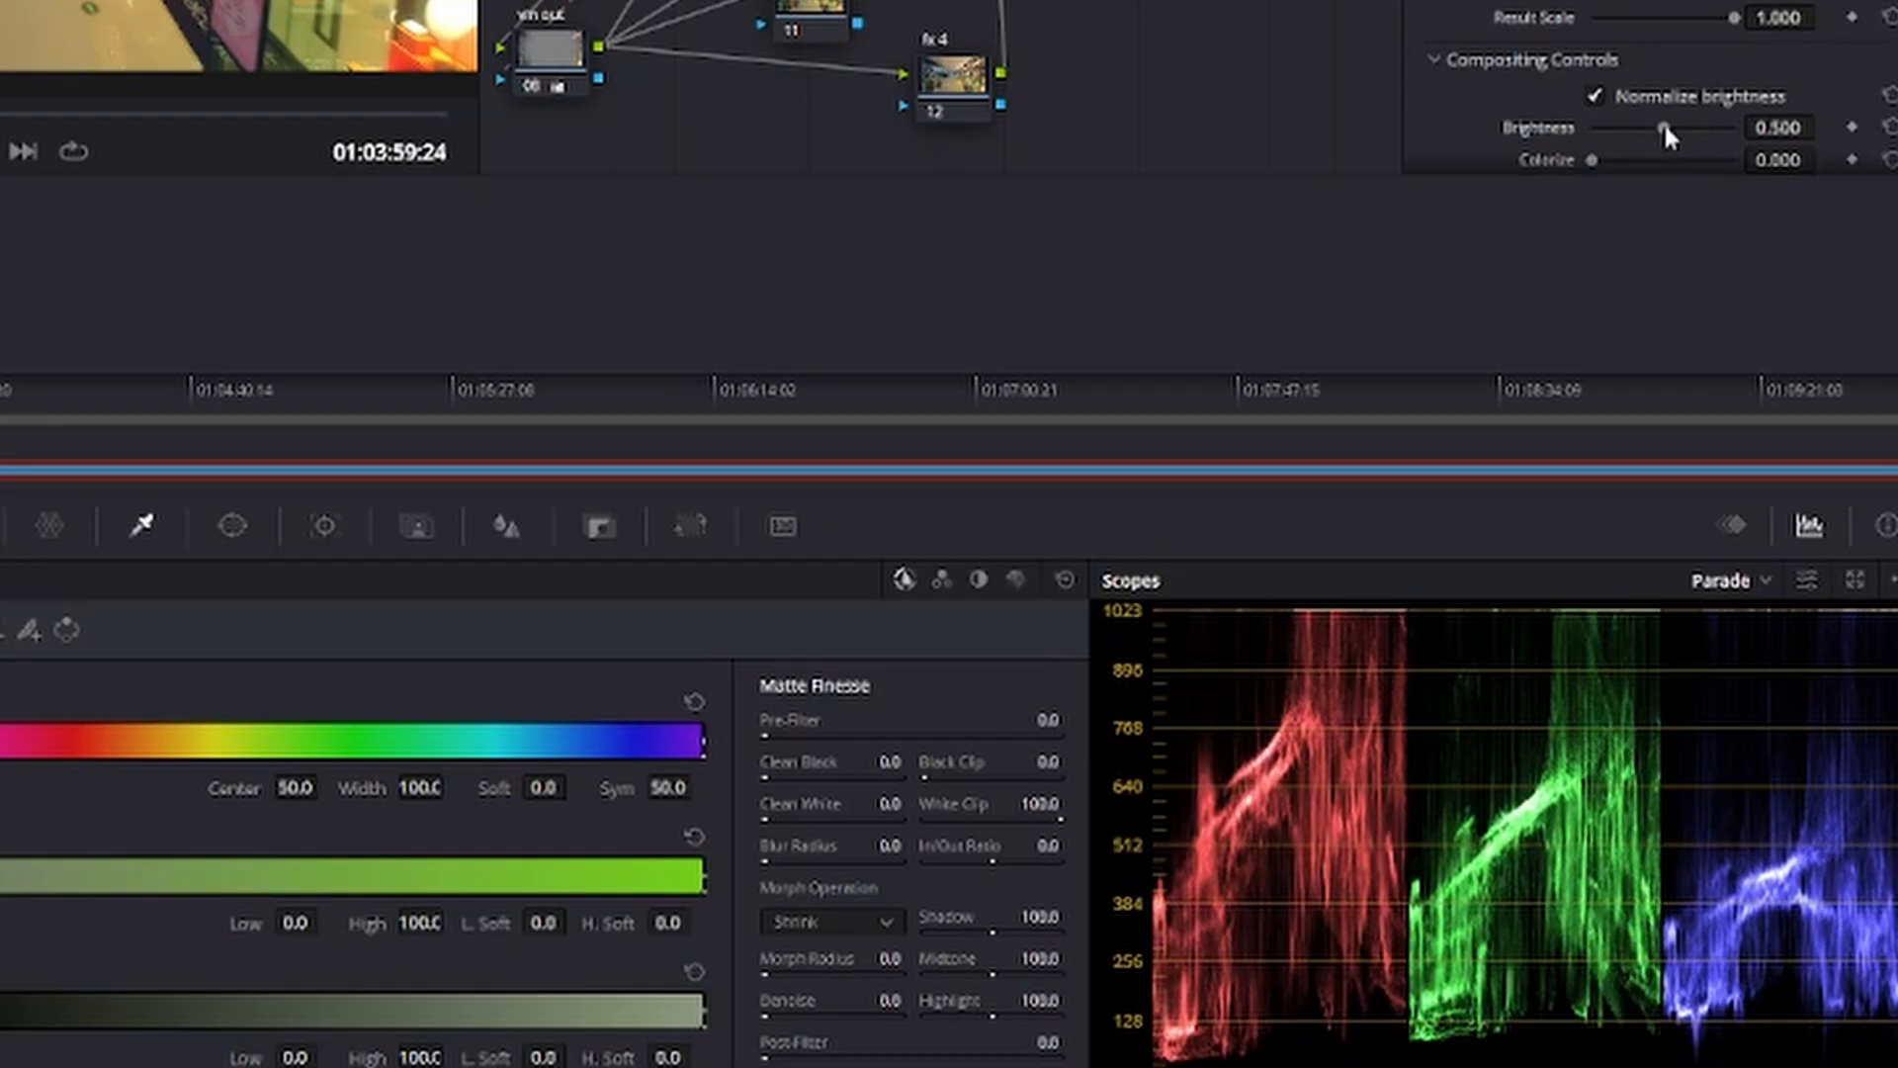
Raise the Aperture Diffraction brightness to 0.844 and check the light stars on several neon-lit mall frames.
{"action": "left_click_drag", "start_coordinate": [1663, 127], "coordinate": [1601, 125]}
{"action": "left_click_drag", "start_coordinate": [1585, 671], "coordinate": [1615, 673]}
{"action": "left_click_drag", "start_coordinate": [583, 468], "coordinate": [691, 468]}
{"action": "left_click_drag", "start_coordinate": [1738, 477], "coordinate": [1777, 477]}
{"action": "left_click_drag", "start_coordinate": [690, 470], "coordinate": [666, 469]}
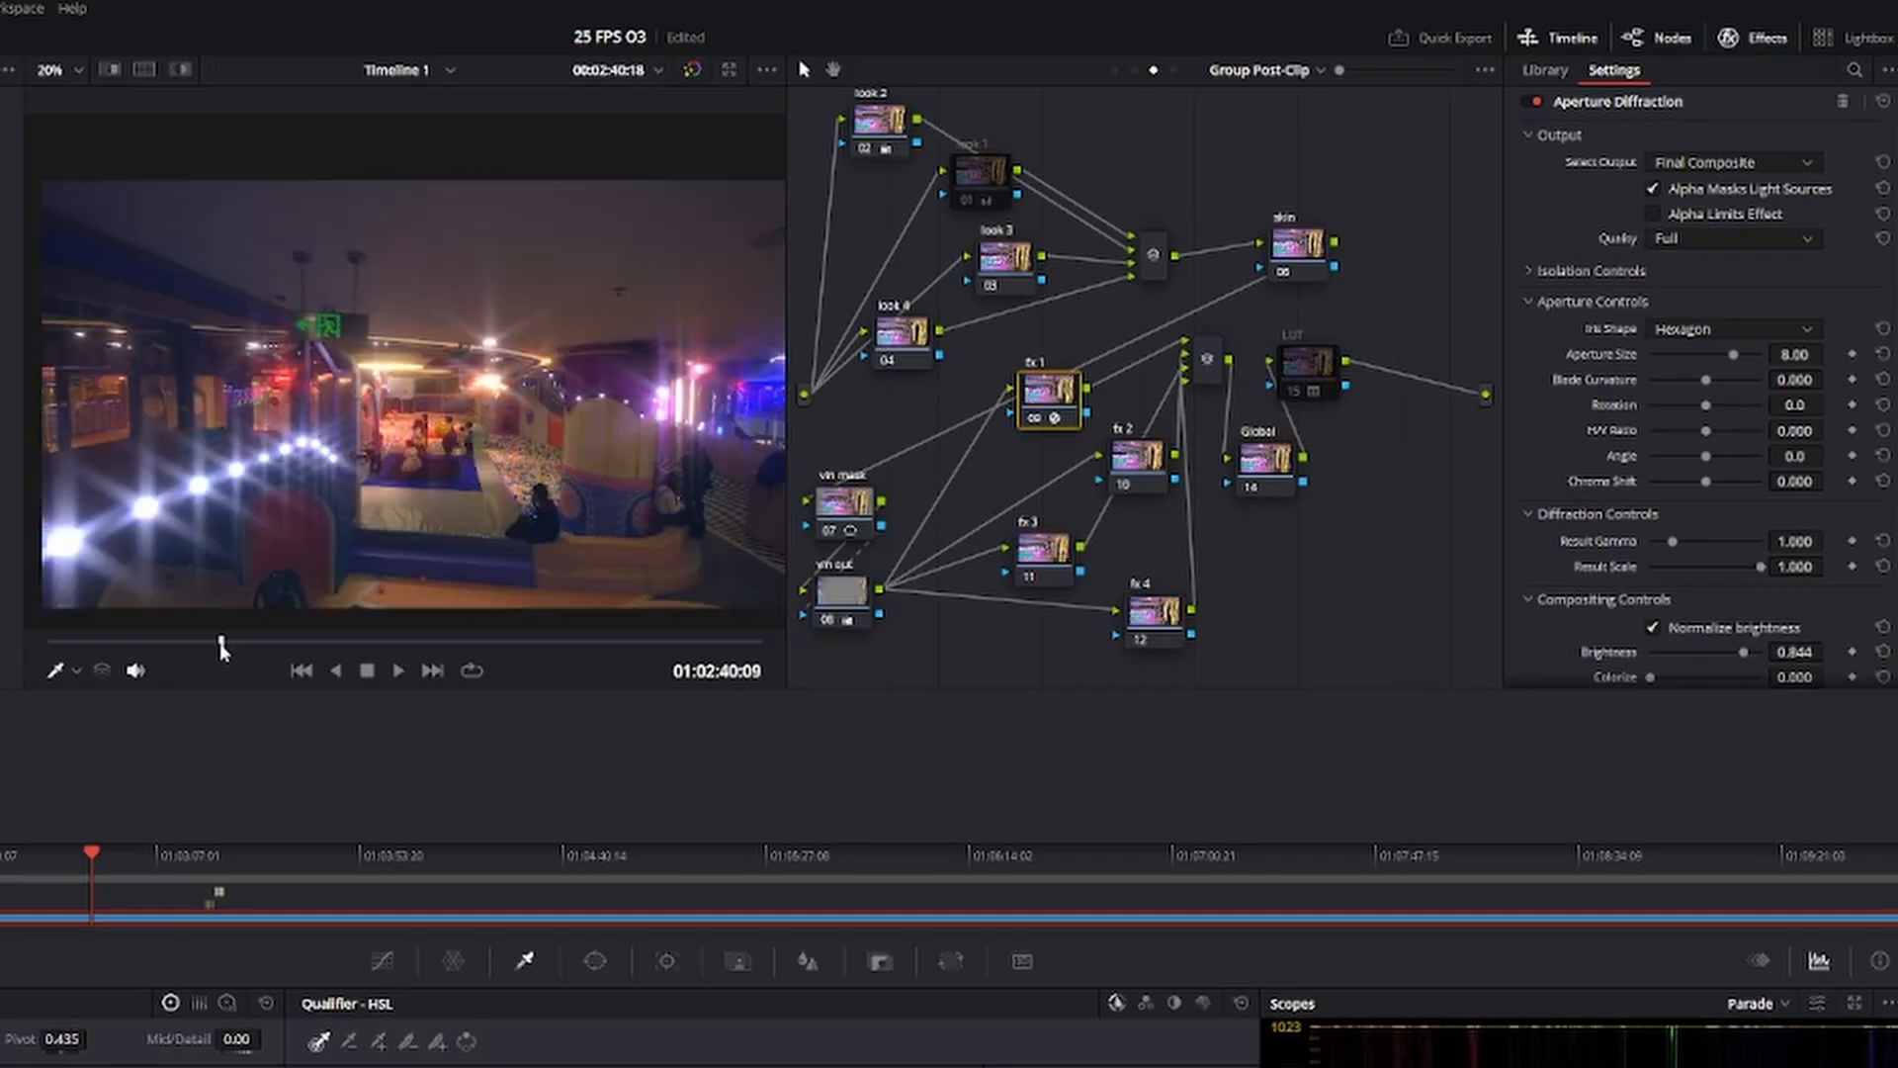
{"action": "left_click_drag", "start_coordinate": [221, 648], "coordinate": [217, 649]}
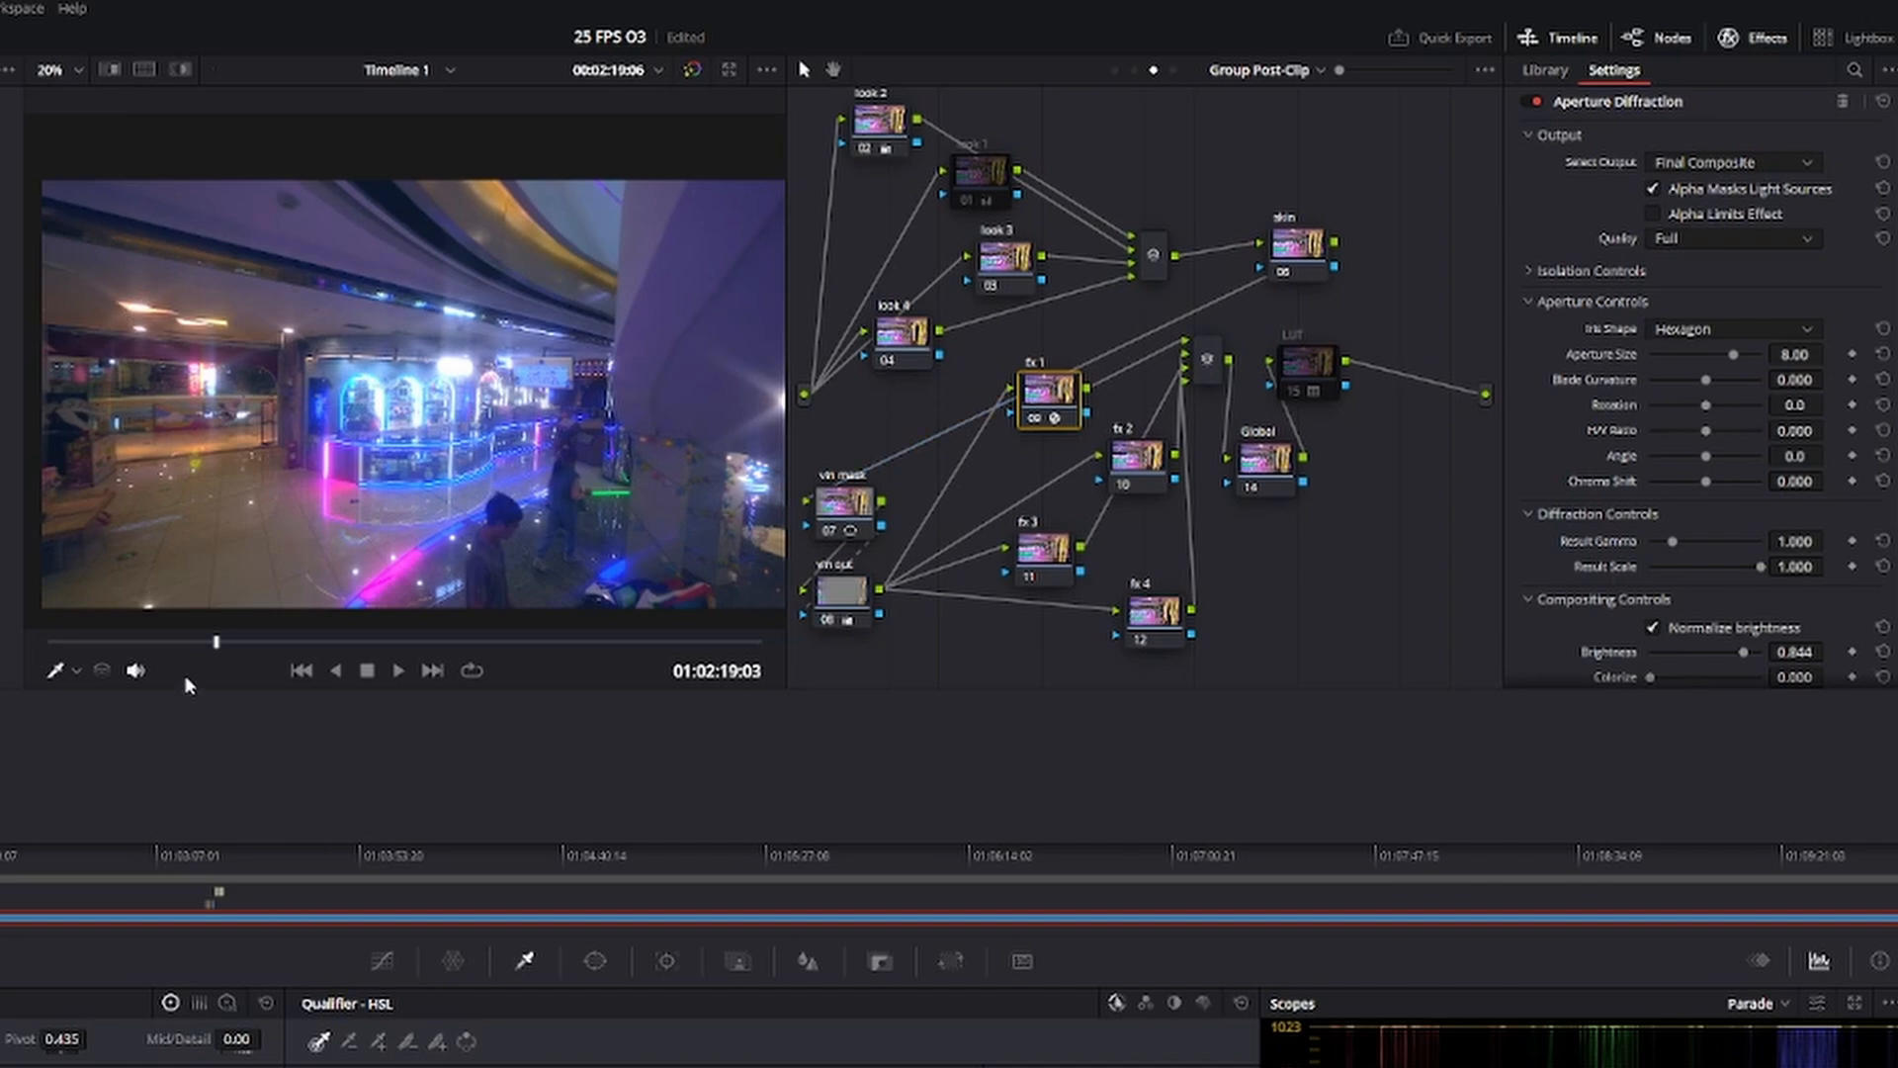
{"action": "left_click_drag", "start_coordinate": [214, 645], "coordinate": [191, 650]}
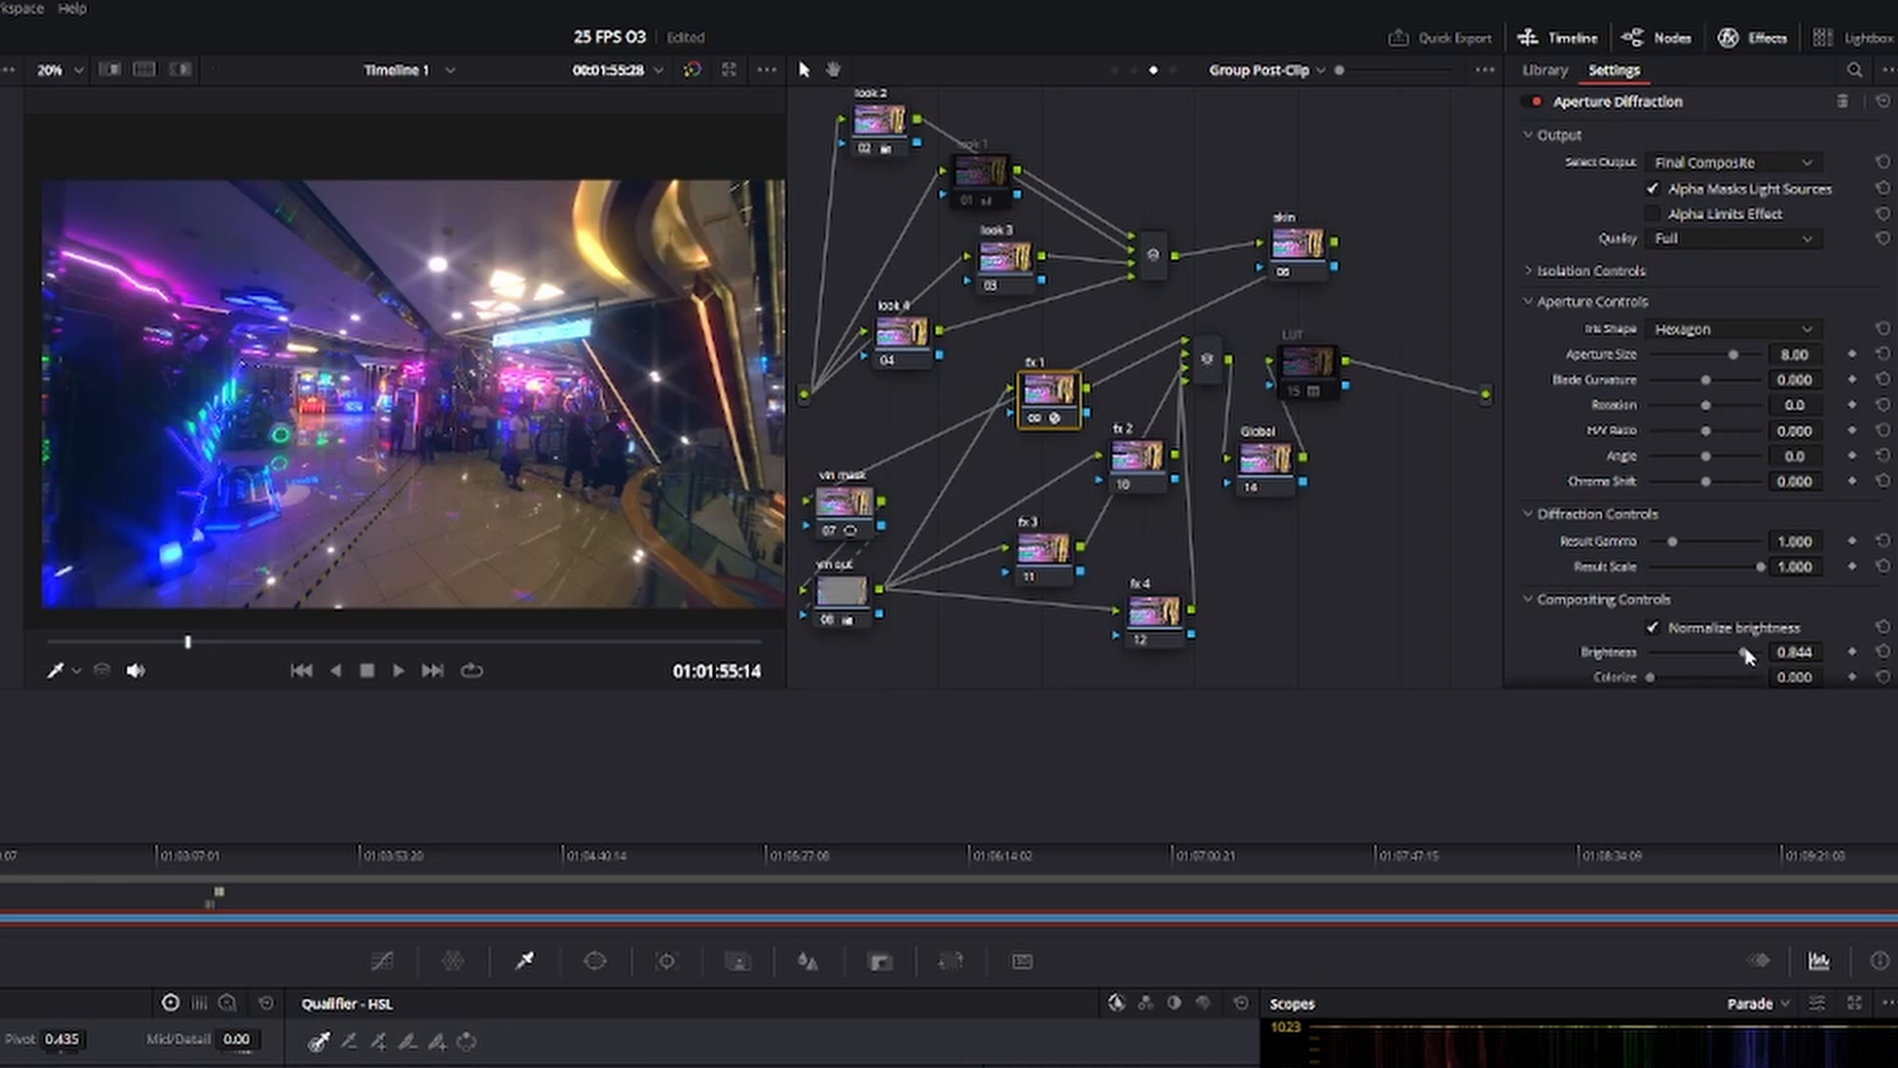
Reduce the Aperture Diffraction brightness to 0.229, checking it on the arcade, entrance and store frames.
{"action": "left_click_drag", "start_coordinate": [1746, 660], "coordinate": [1682, 657]}
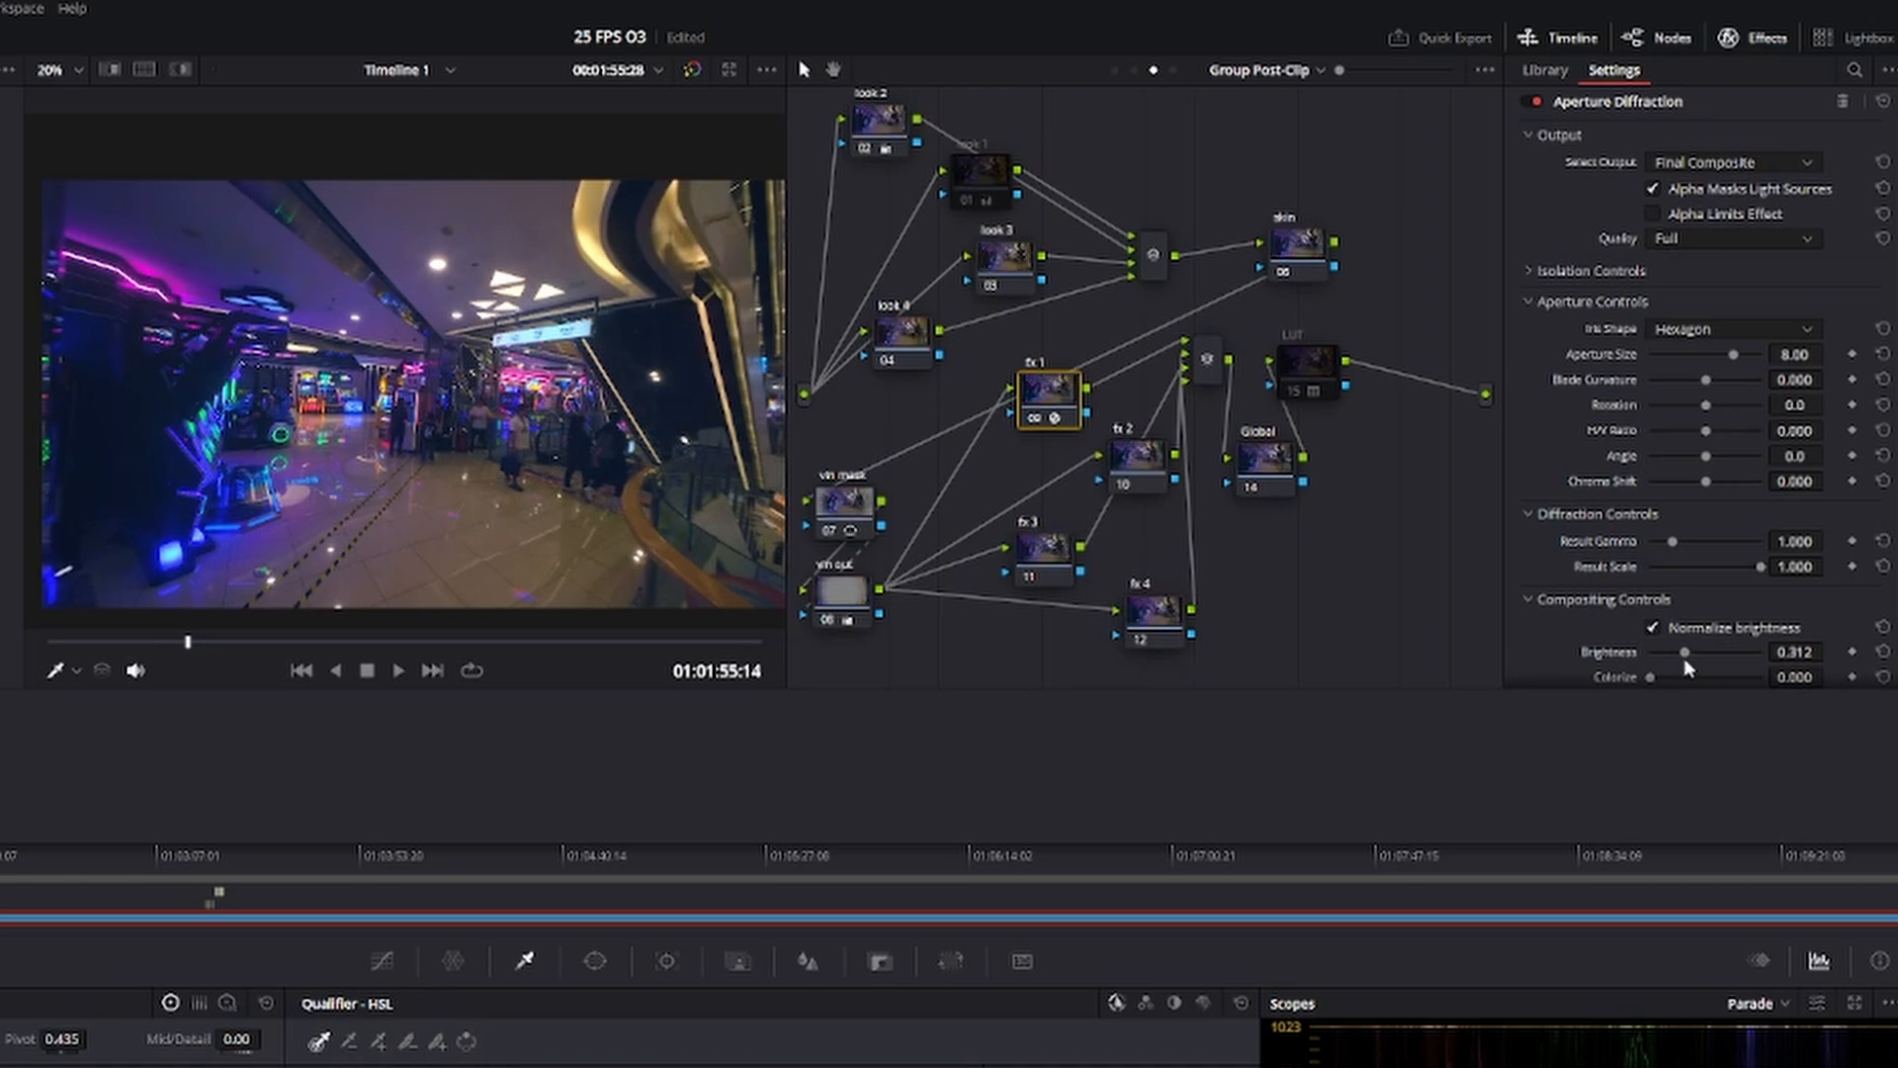
{"action": "left_click_drag", "start_coordinate": [1677, 659], "coordinate": [1689, 655]}
{"action": "left_click_drag", "start_coordinate": [206, 644], "coordinate": [269, 646]}
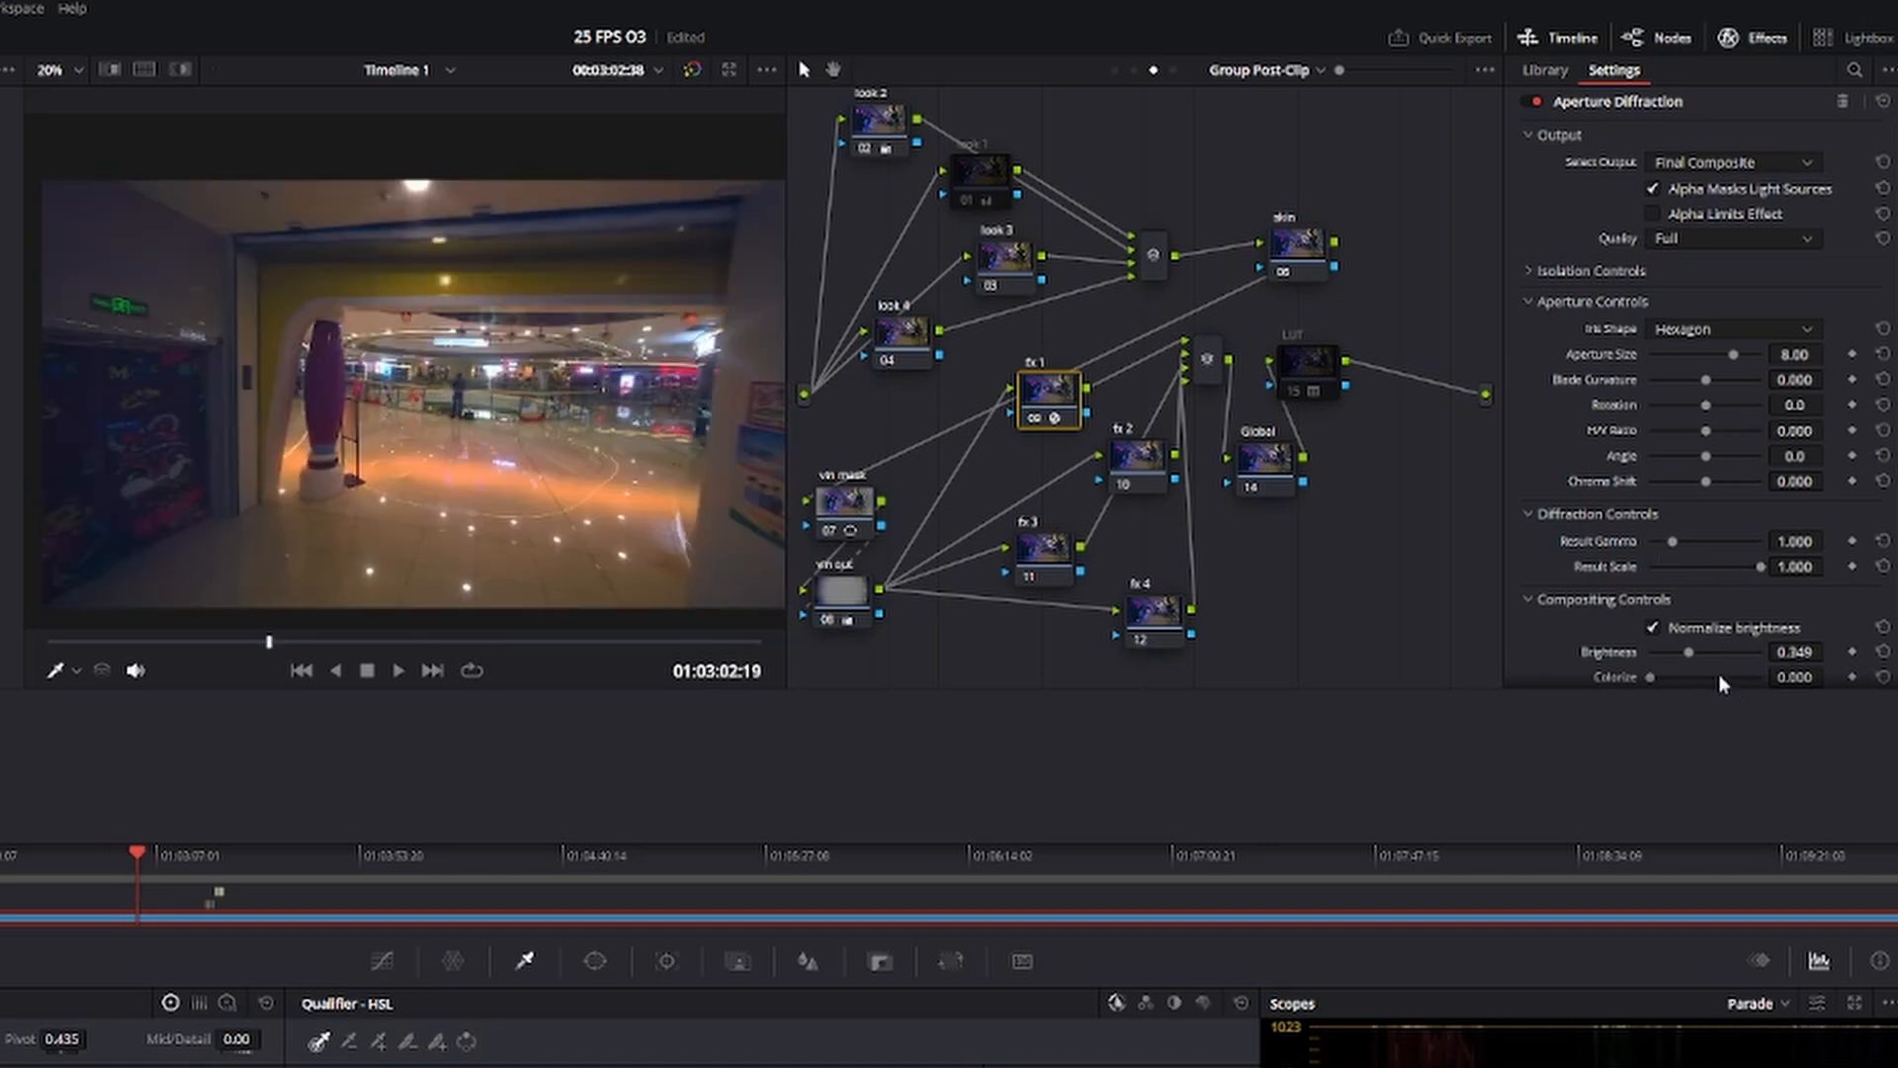
{"action": "left_click_drag", "start_coordinate": [1691, 662], "coordinate": [1675, 655]}
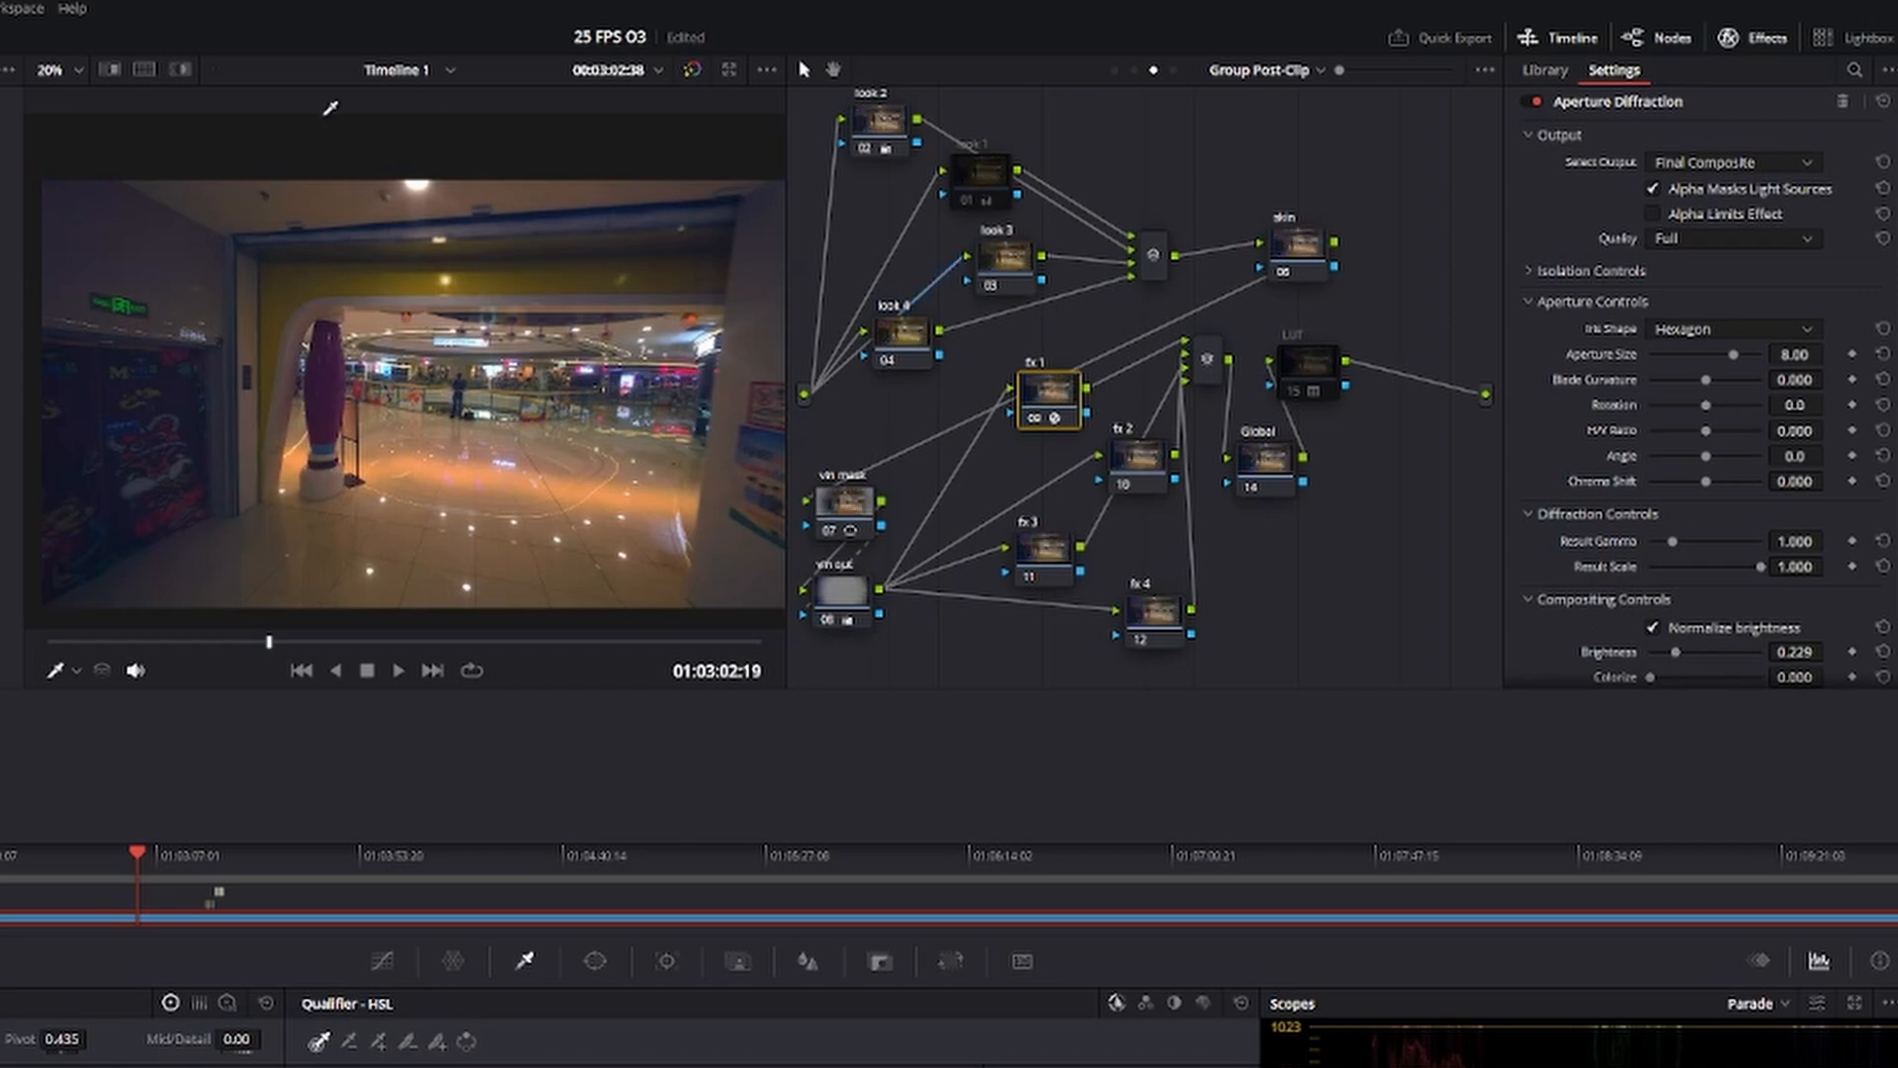
{"action": "left_click_drag", "start_coordinate": [269, 642], "coordinate": [318, 644]}
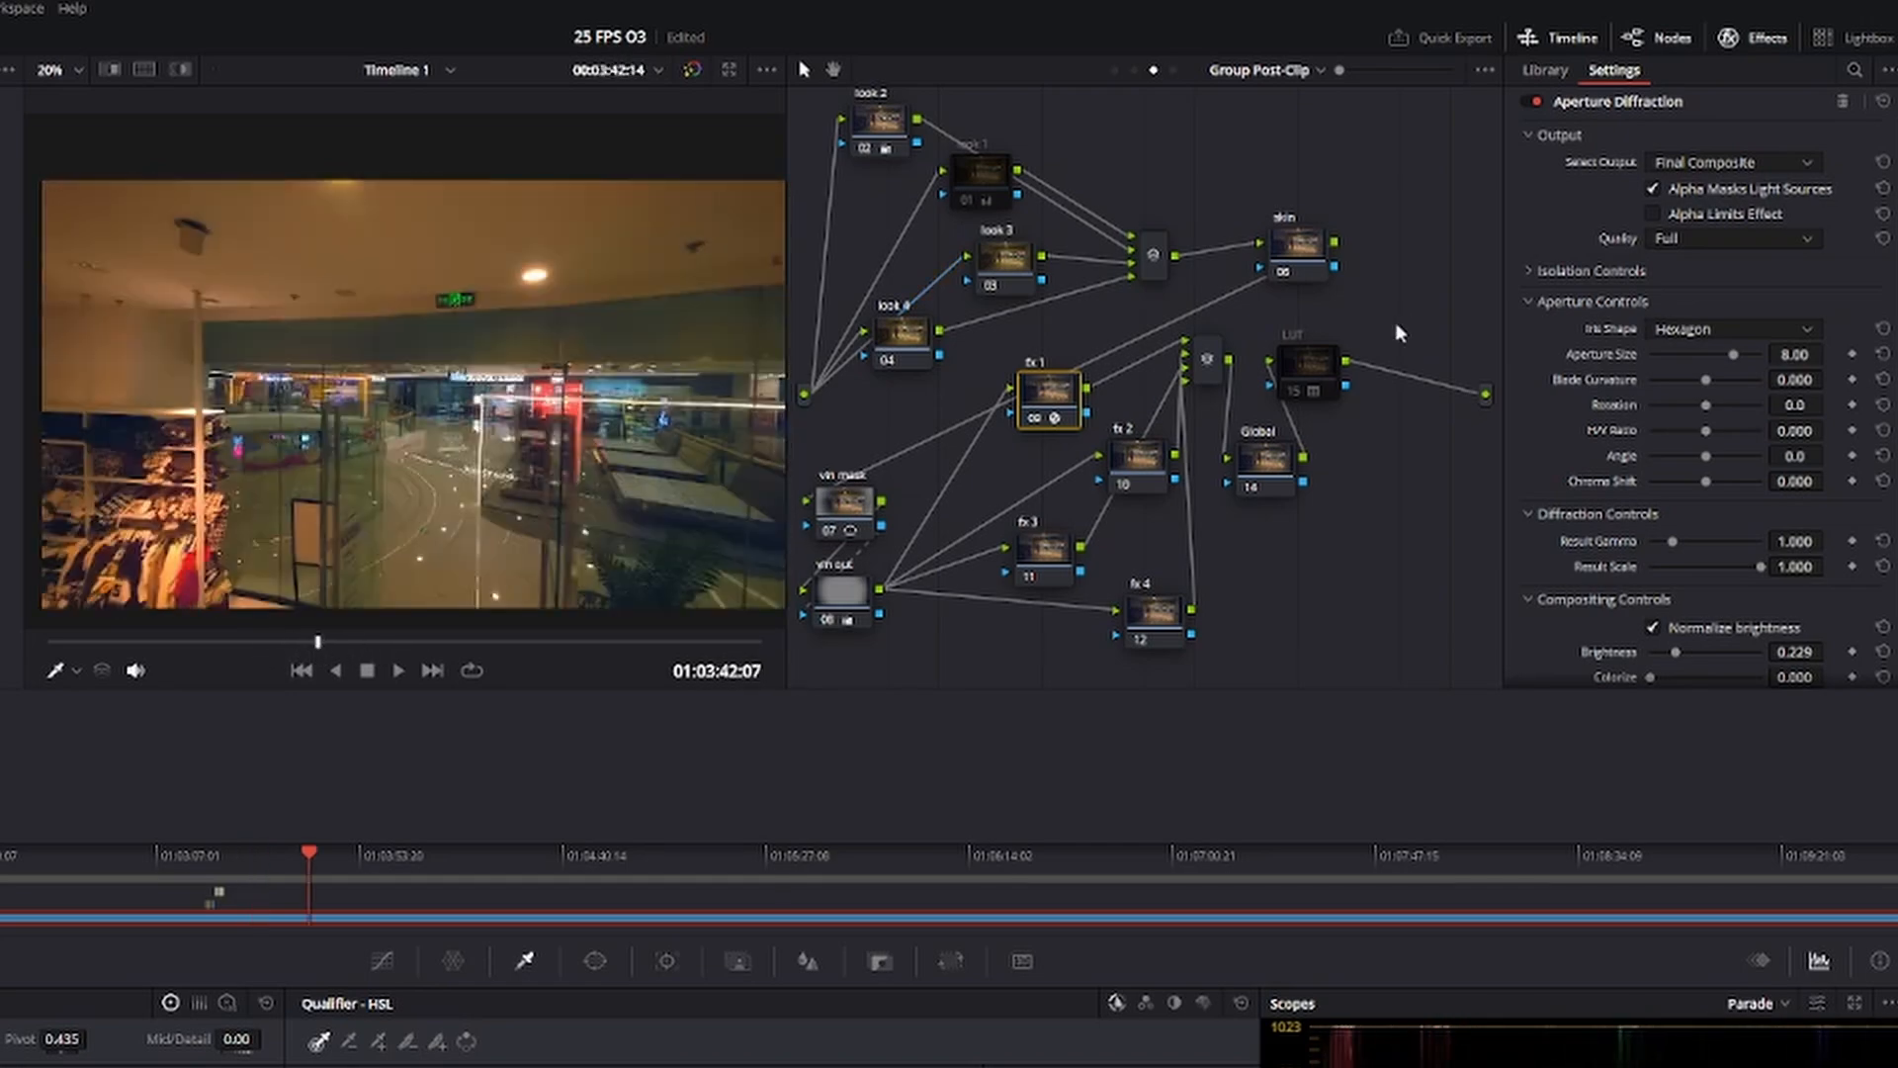
Apply the Halation effect to the fx 2 node and set its dye layer reflections saturation to 0.899.
{"action": "left_click", "coordinate": [1163, 482]}
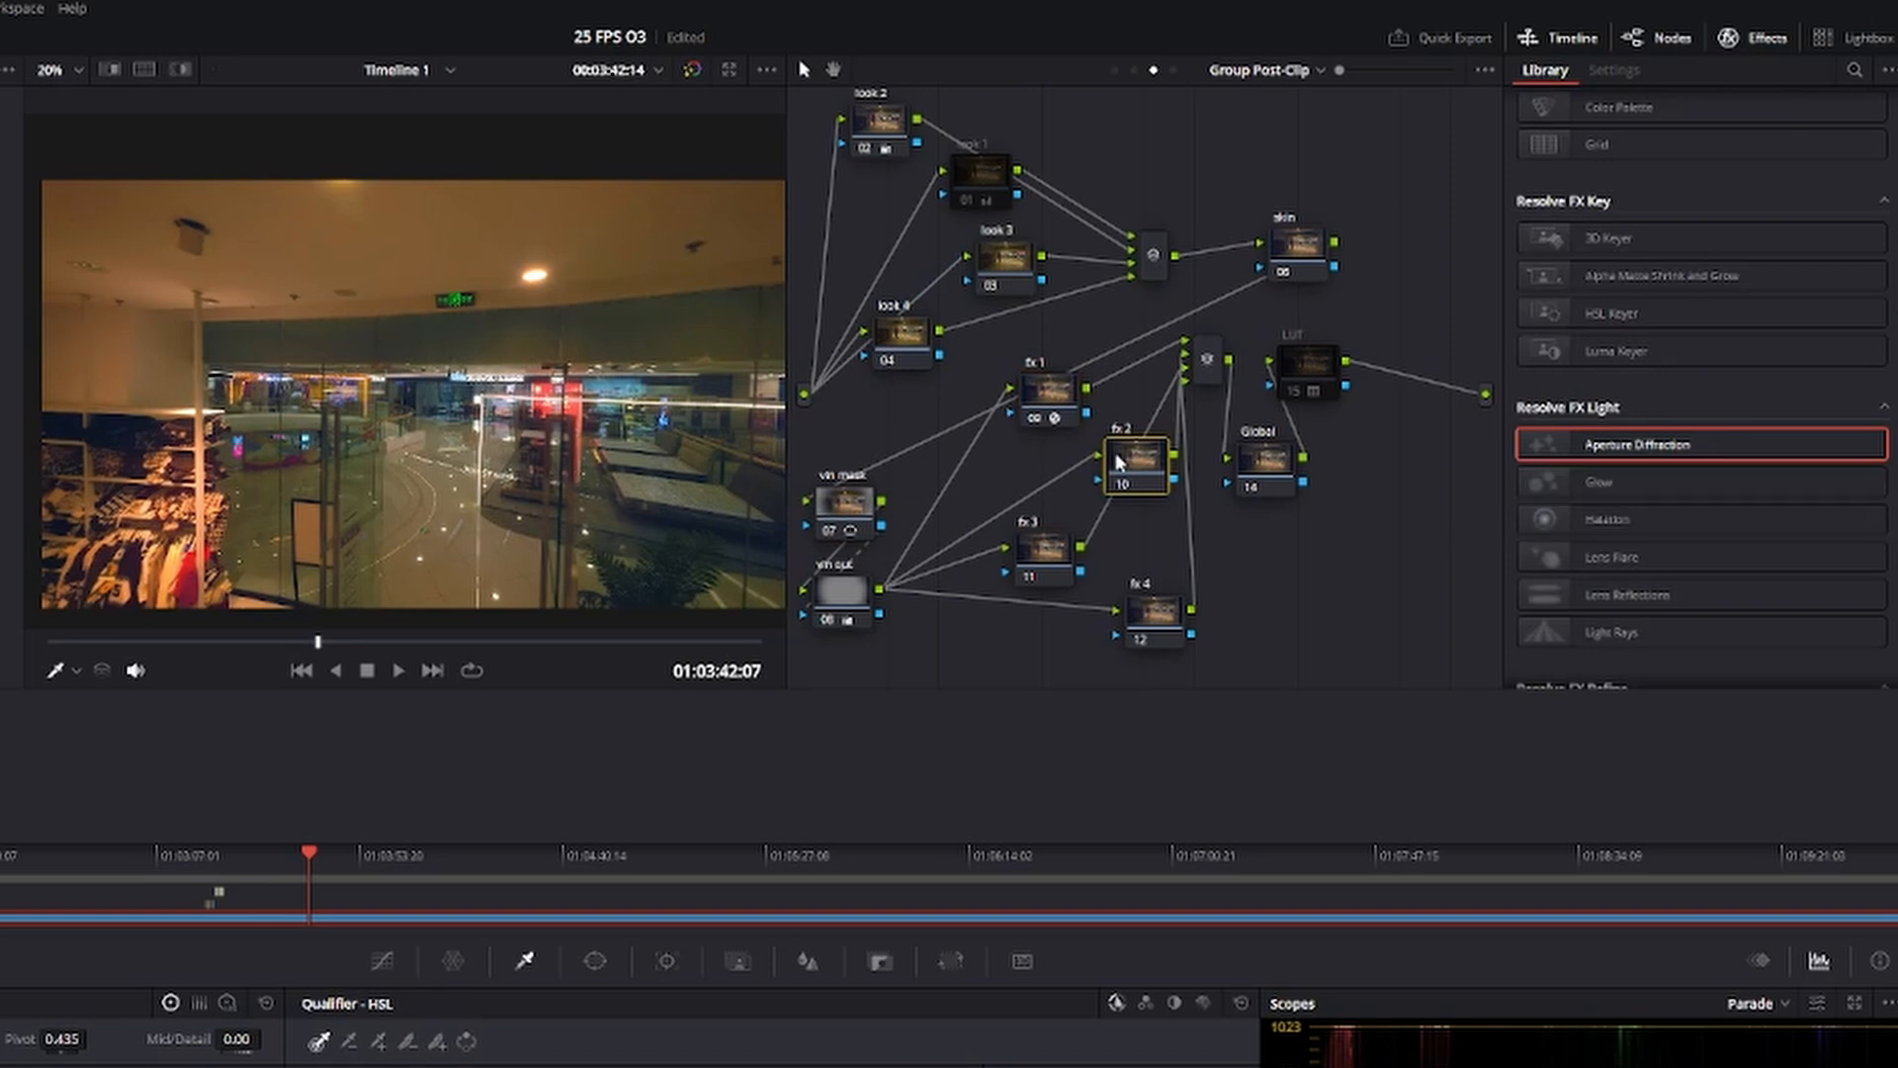
{"action": "left_click_drag", "start_coordinate": [1611, 521], "coordinate": [1150, 491]}
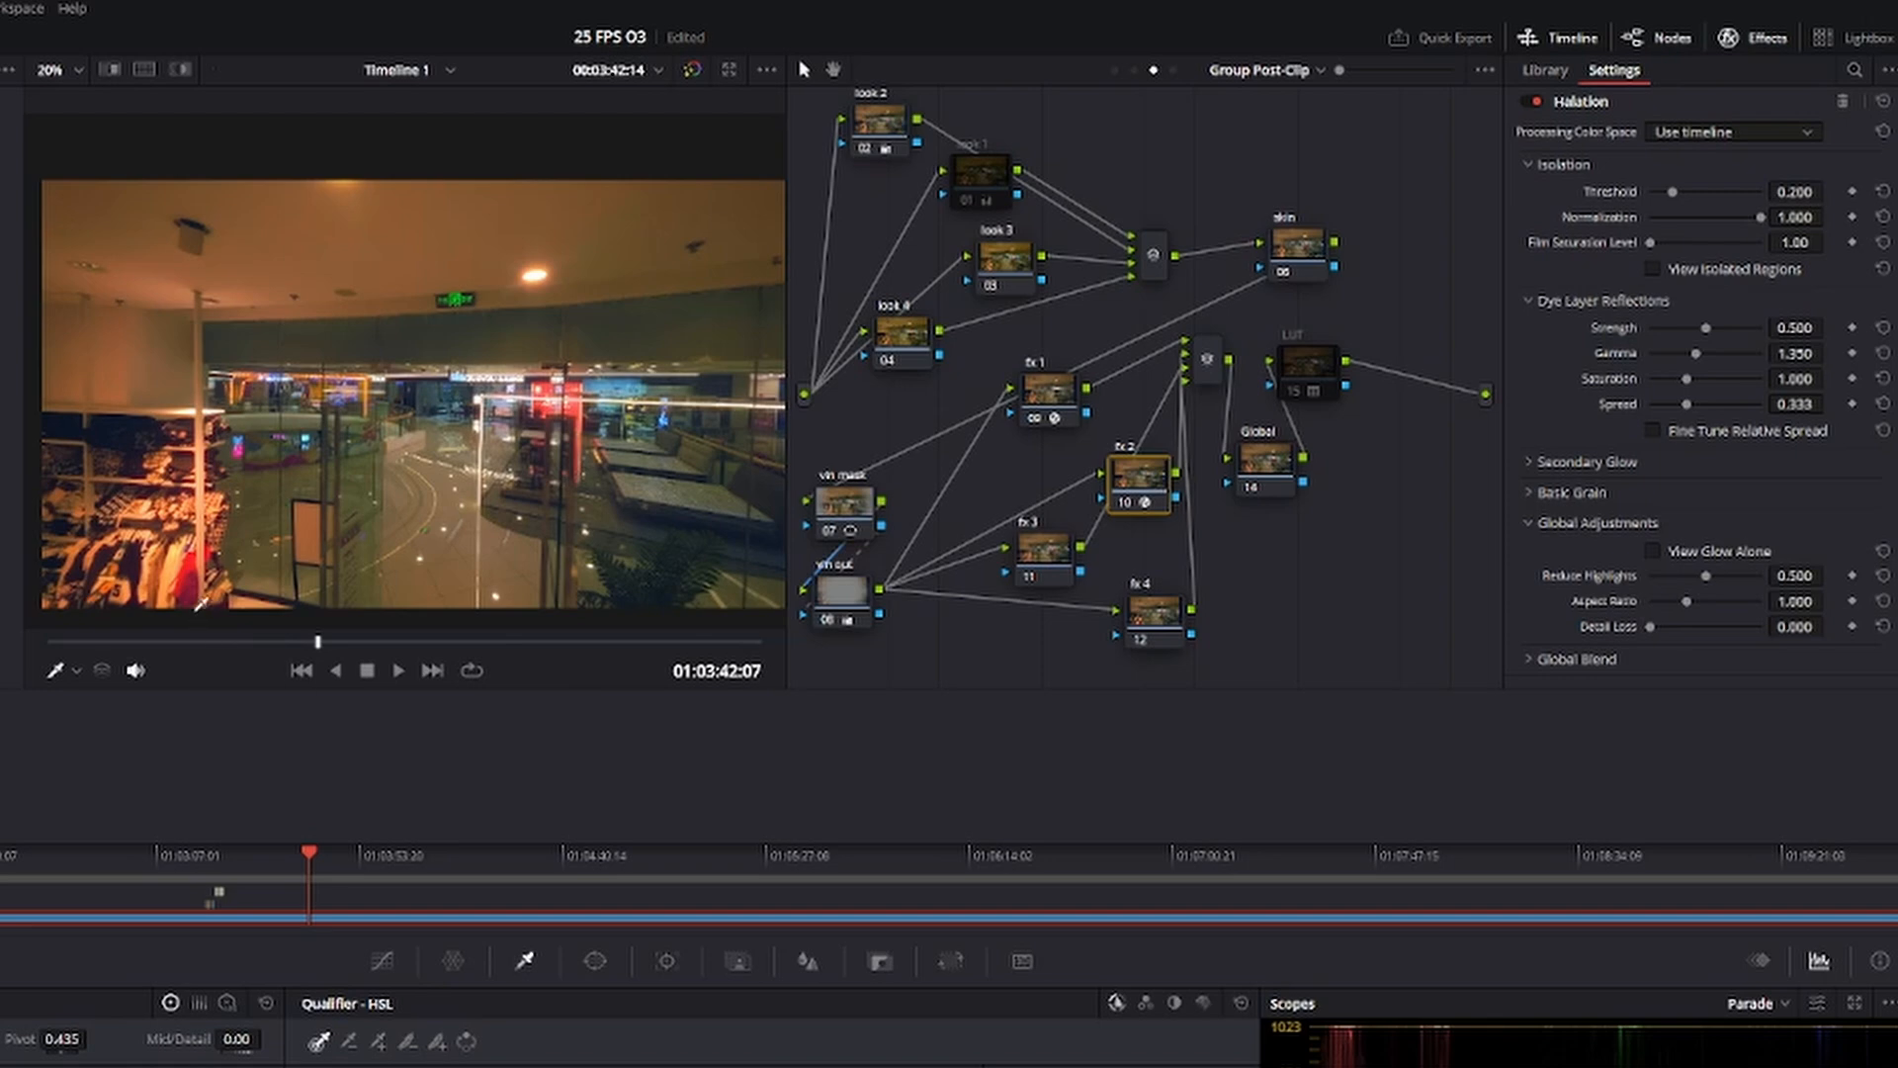
{"action": "left_click_drag", "start_coordinate": [256, 641], "coordinate": [255, 641]}
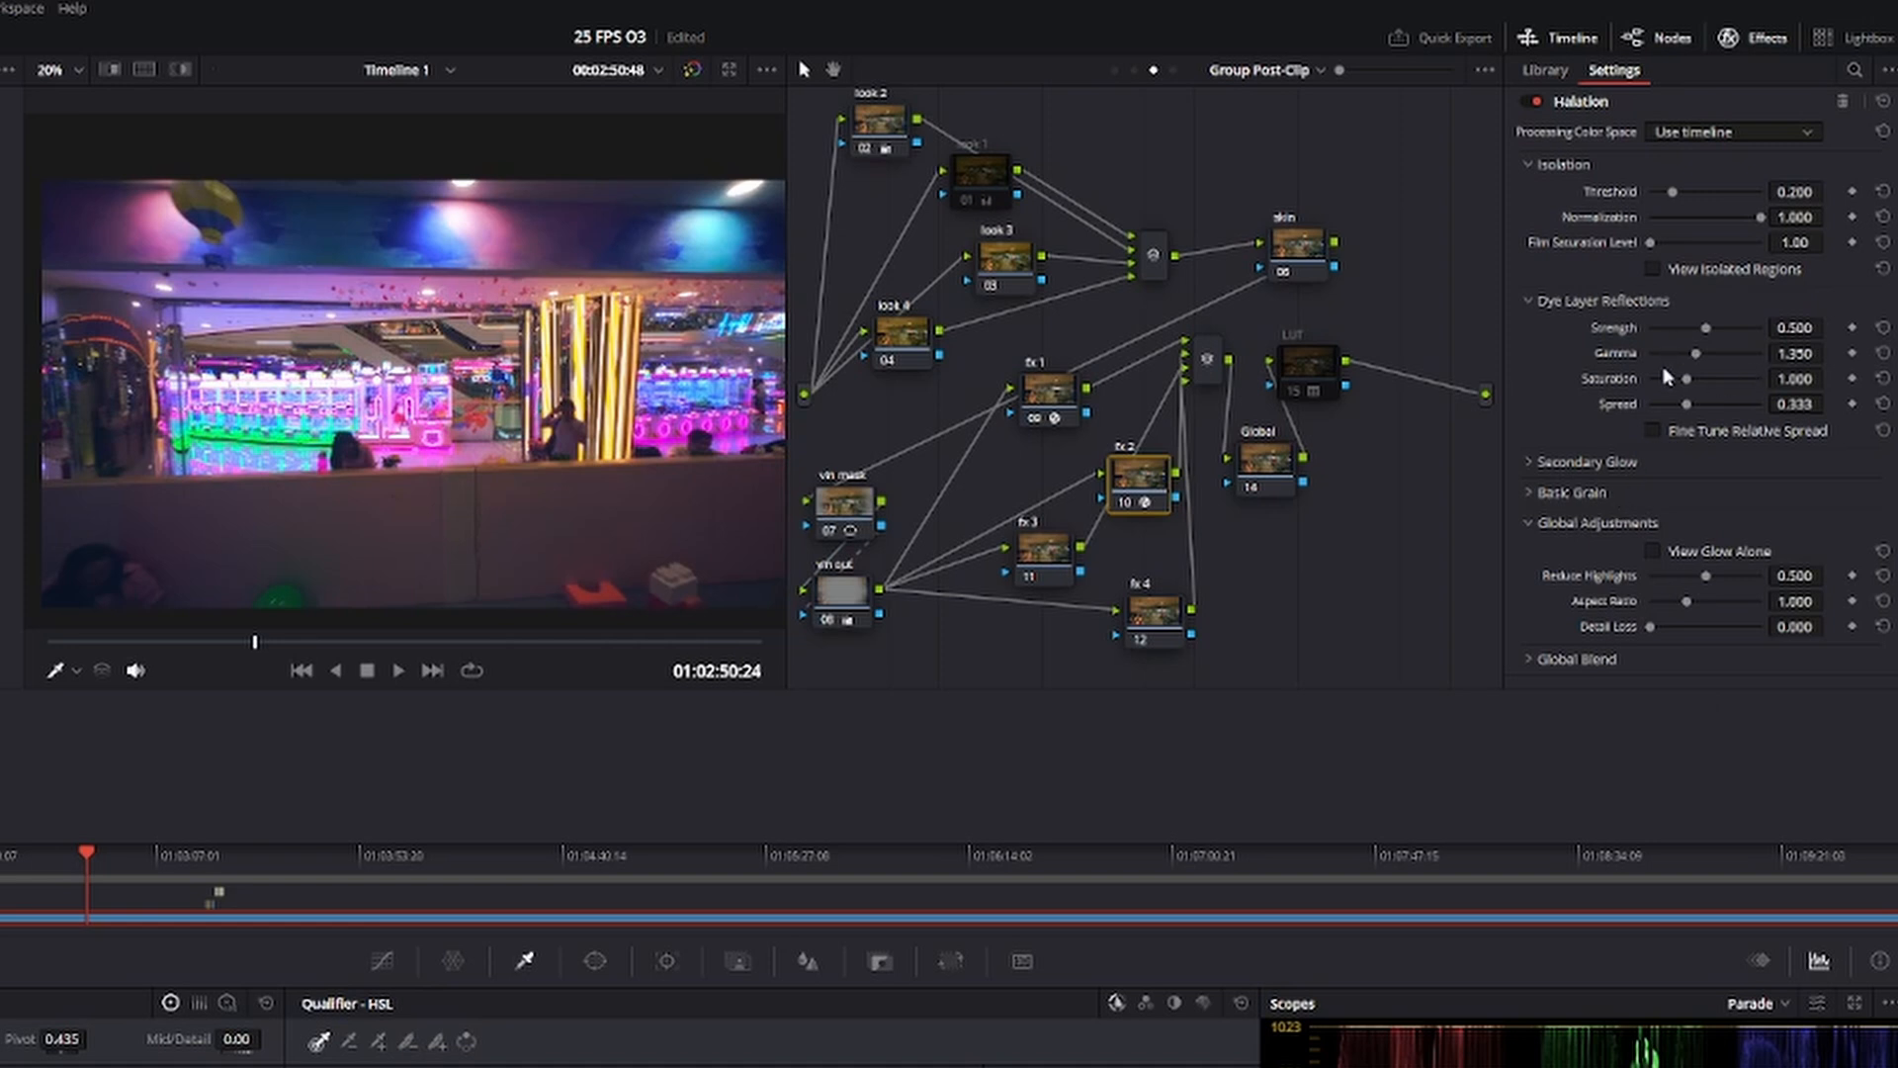
{"action": "left_click_drag", "start_coordinate": [1690, 387], "coordinate": [1557, 389]}
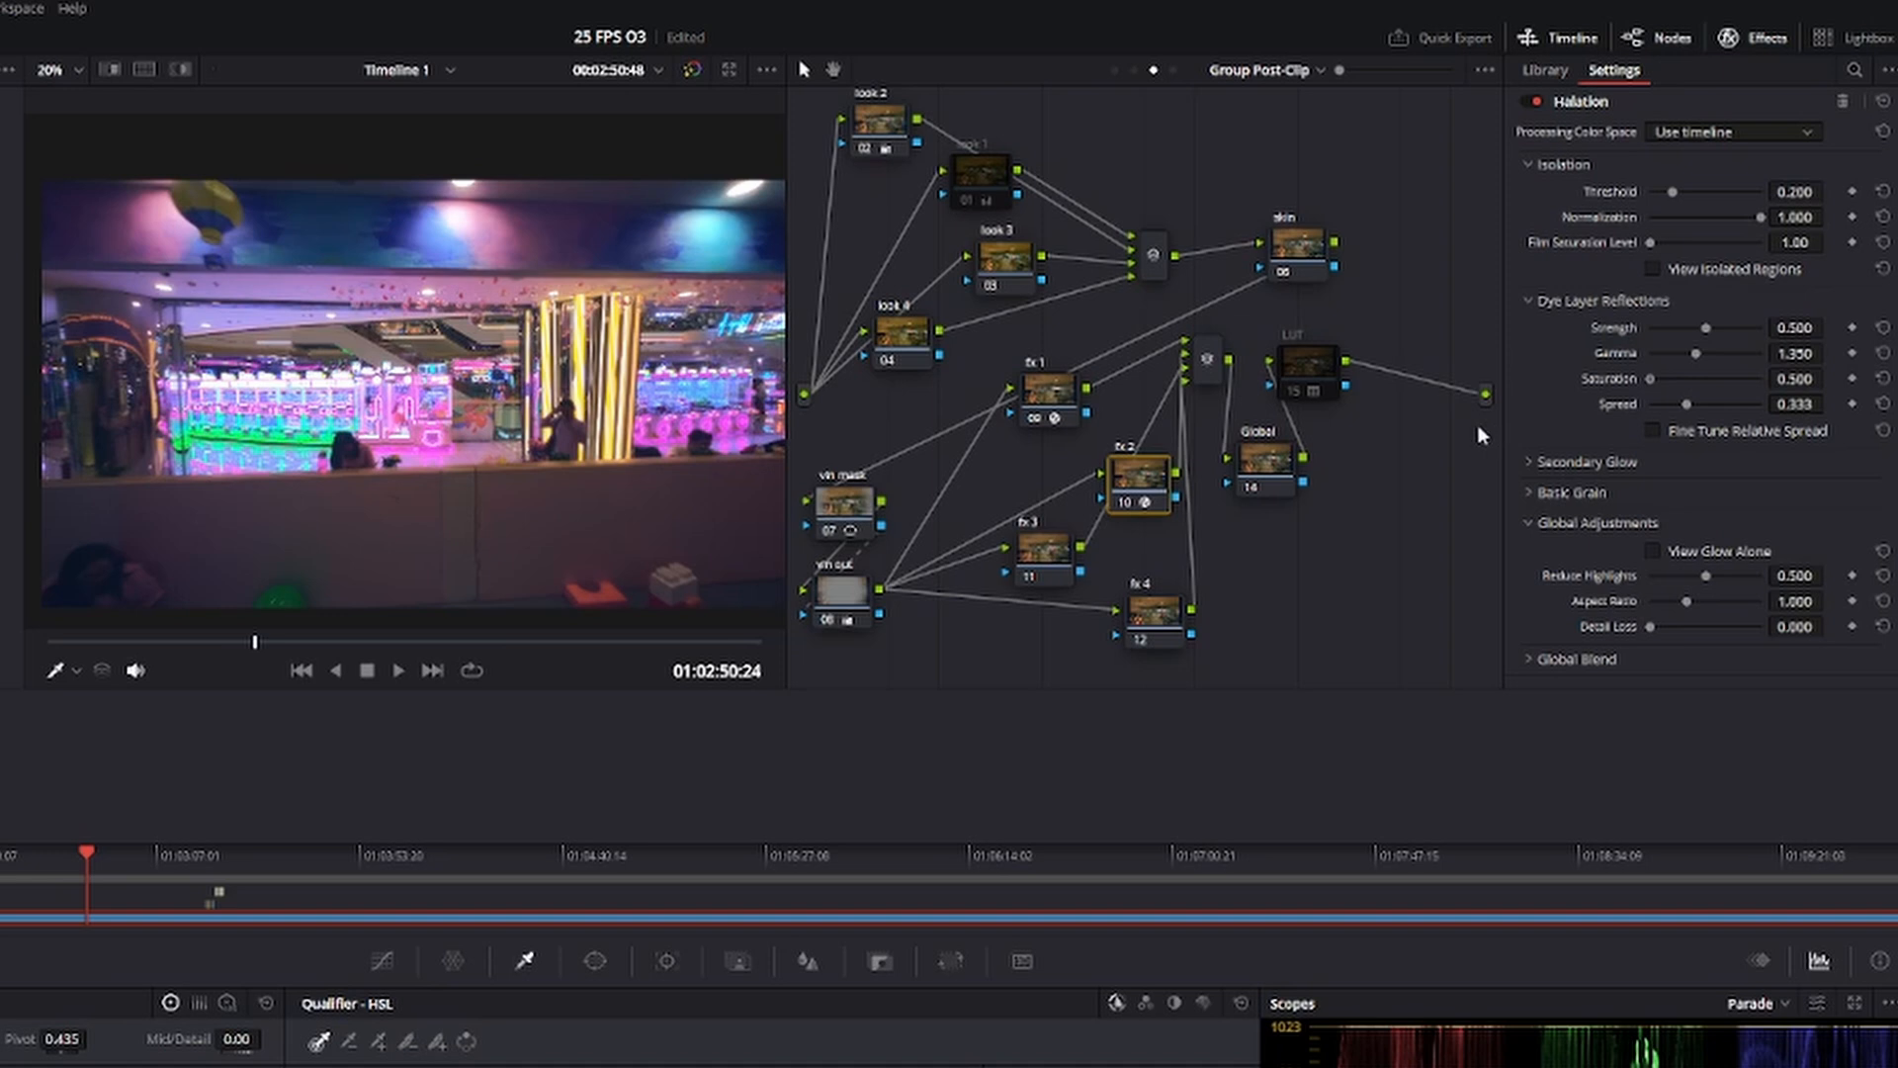
{"action": "left_click_drag", "start_coordinate": [1651, 398], "coordinate": [1684, 424]}
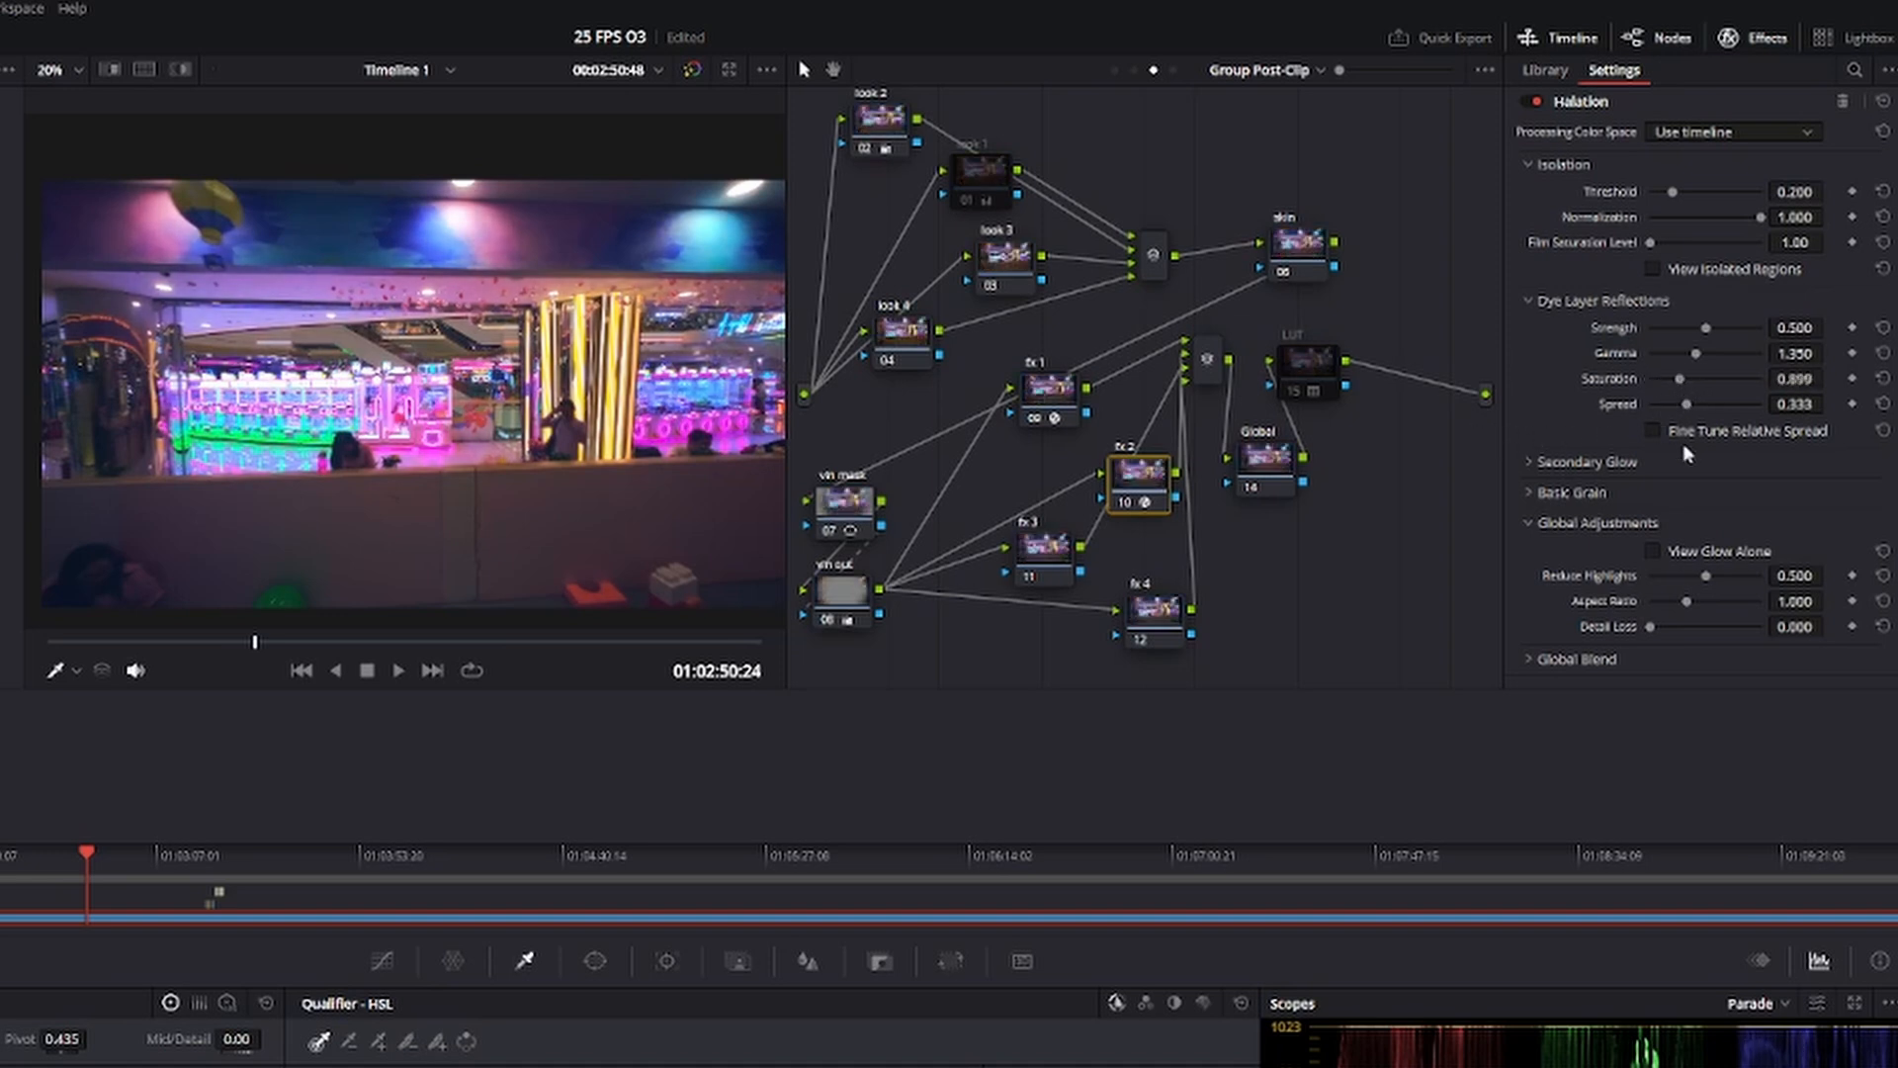
Set the Halation dye layer reflections strength to 0.211, comparing the fx 2 node on and off in the play area footage.
{"action": "left_click_drag", "start_coordinate": [1707, 328], "coordinate": [1661, 345]}
{"action": "left_click_drag", "start_coordinate": [246, 644], "coordinate": [228, 643]}
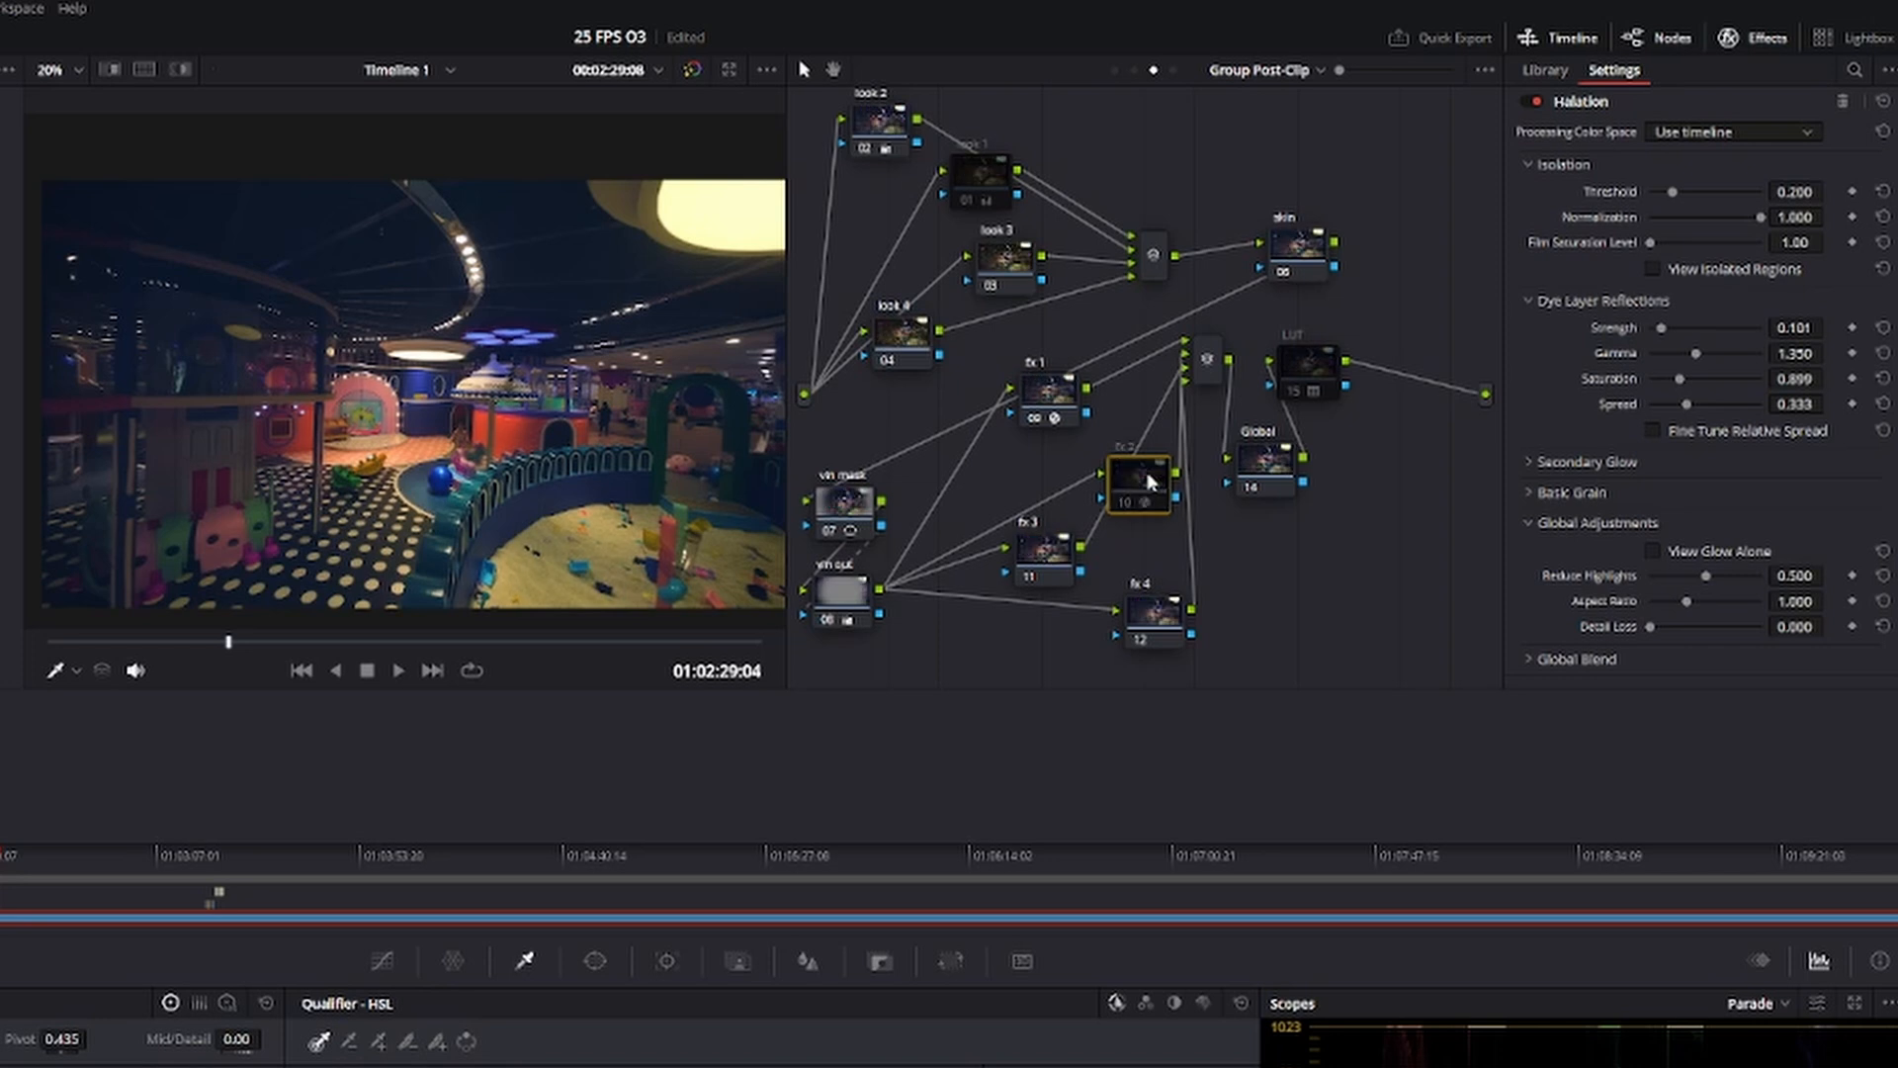
{"action": "key", "text": "ctrl+d"}
{"action": "key", "text": "ctrl+d"}
{"action": "key", "text": "ctrl+d"}
{"action": "key", "text": "ctrl+d"}
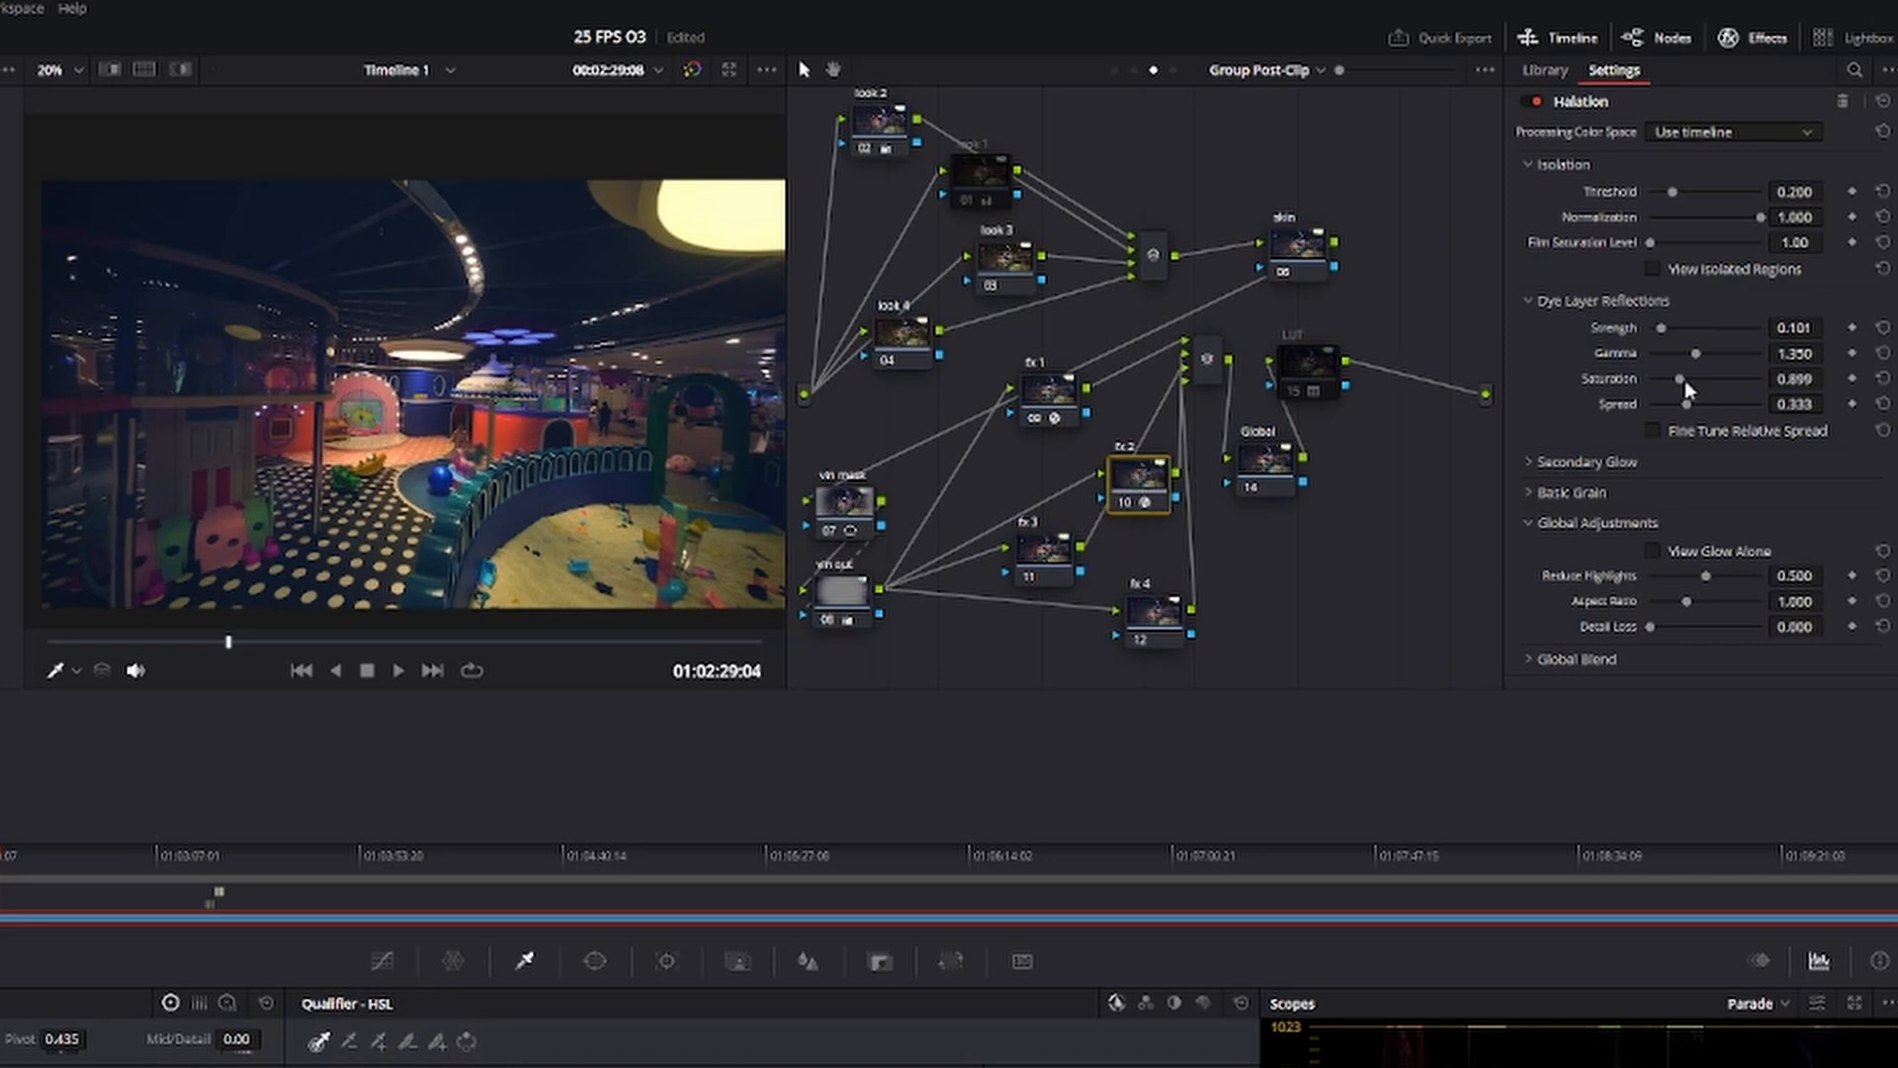
{"action": "left_click_drag", "start_coordinate": [1661, 329], "coordinate": [1674, 333]}
{"action": "left_click_drag", "start_coordinate": [224, 646], "coordinate": [322, 654]}
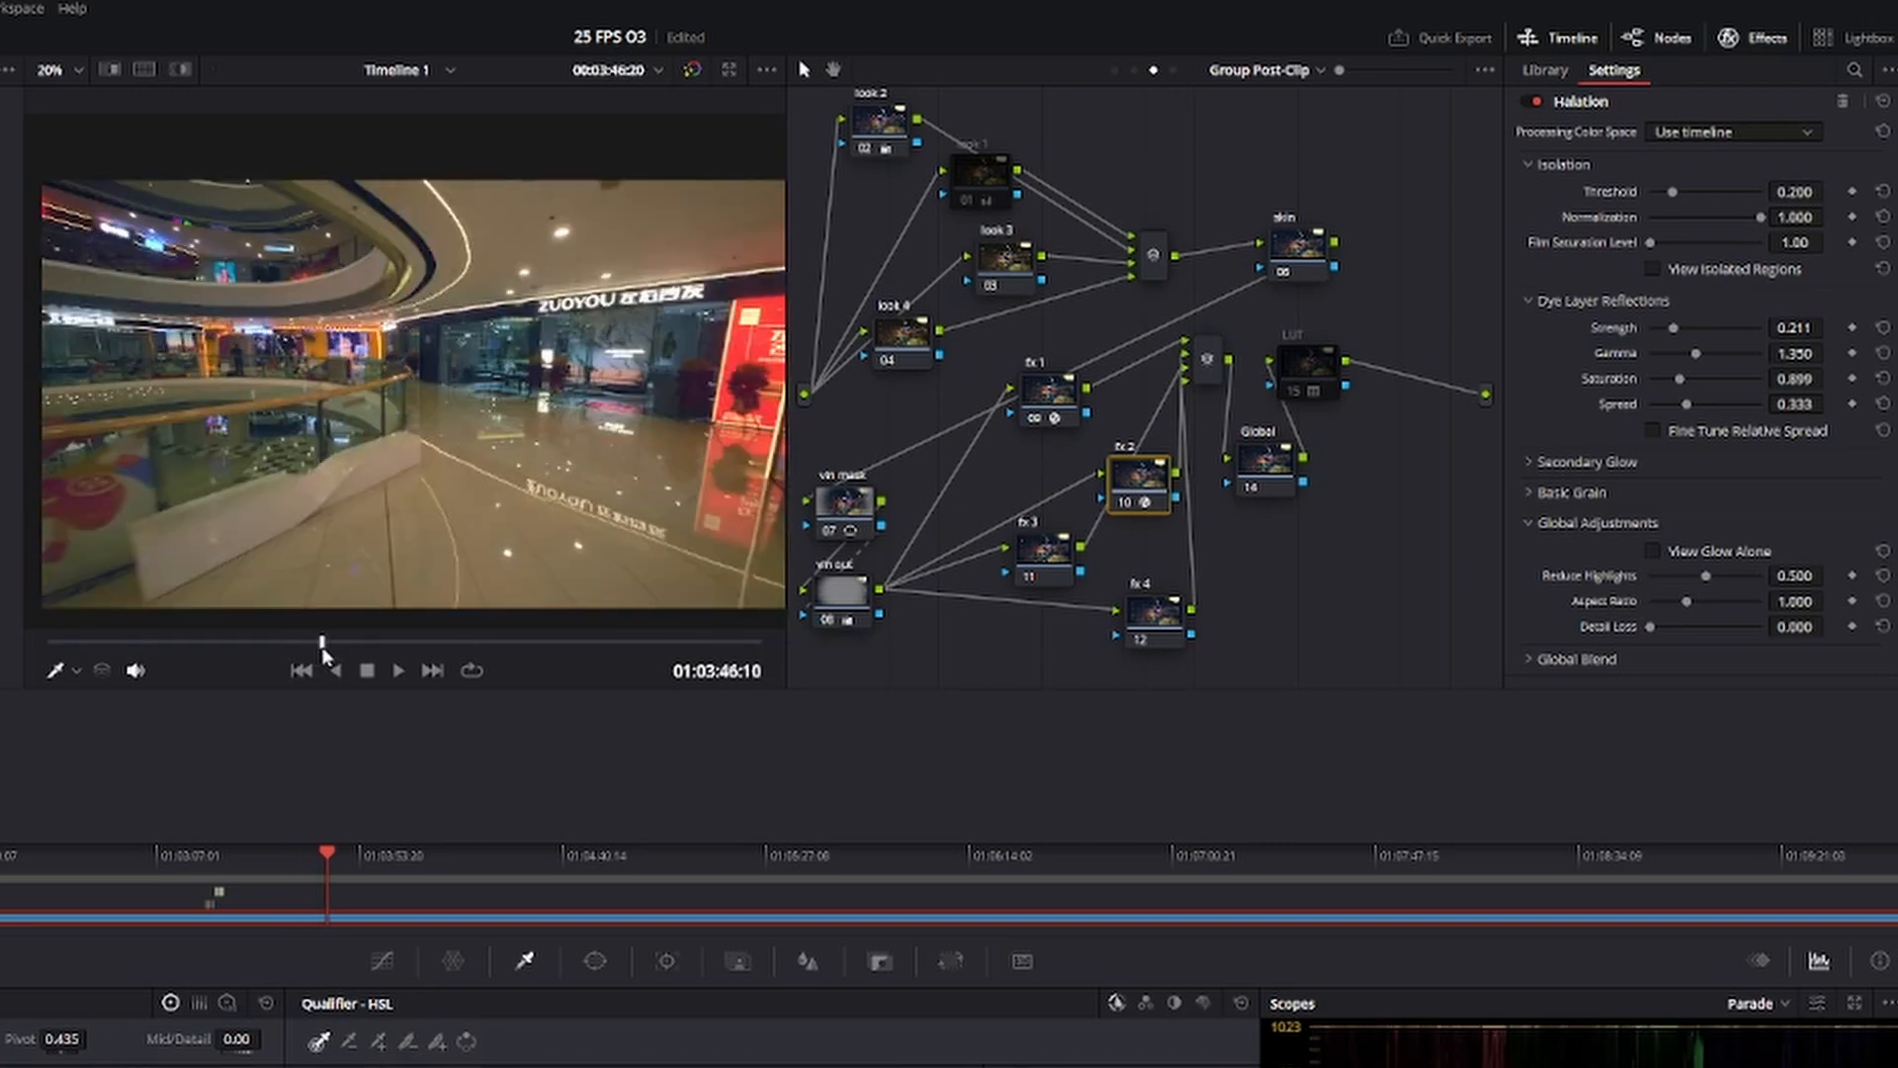
Apply the Glow effect to the fx 3 node and compare the node on and off on the play area's string lights.
{"action": "left_click", "coordinate": [1545, 69]}
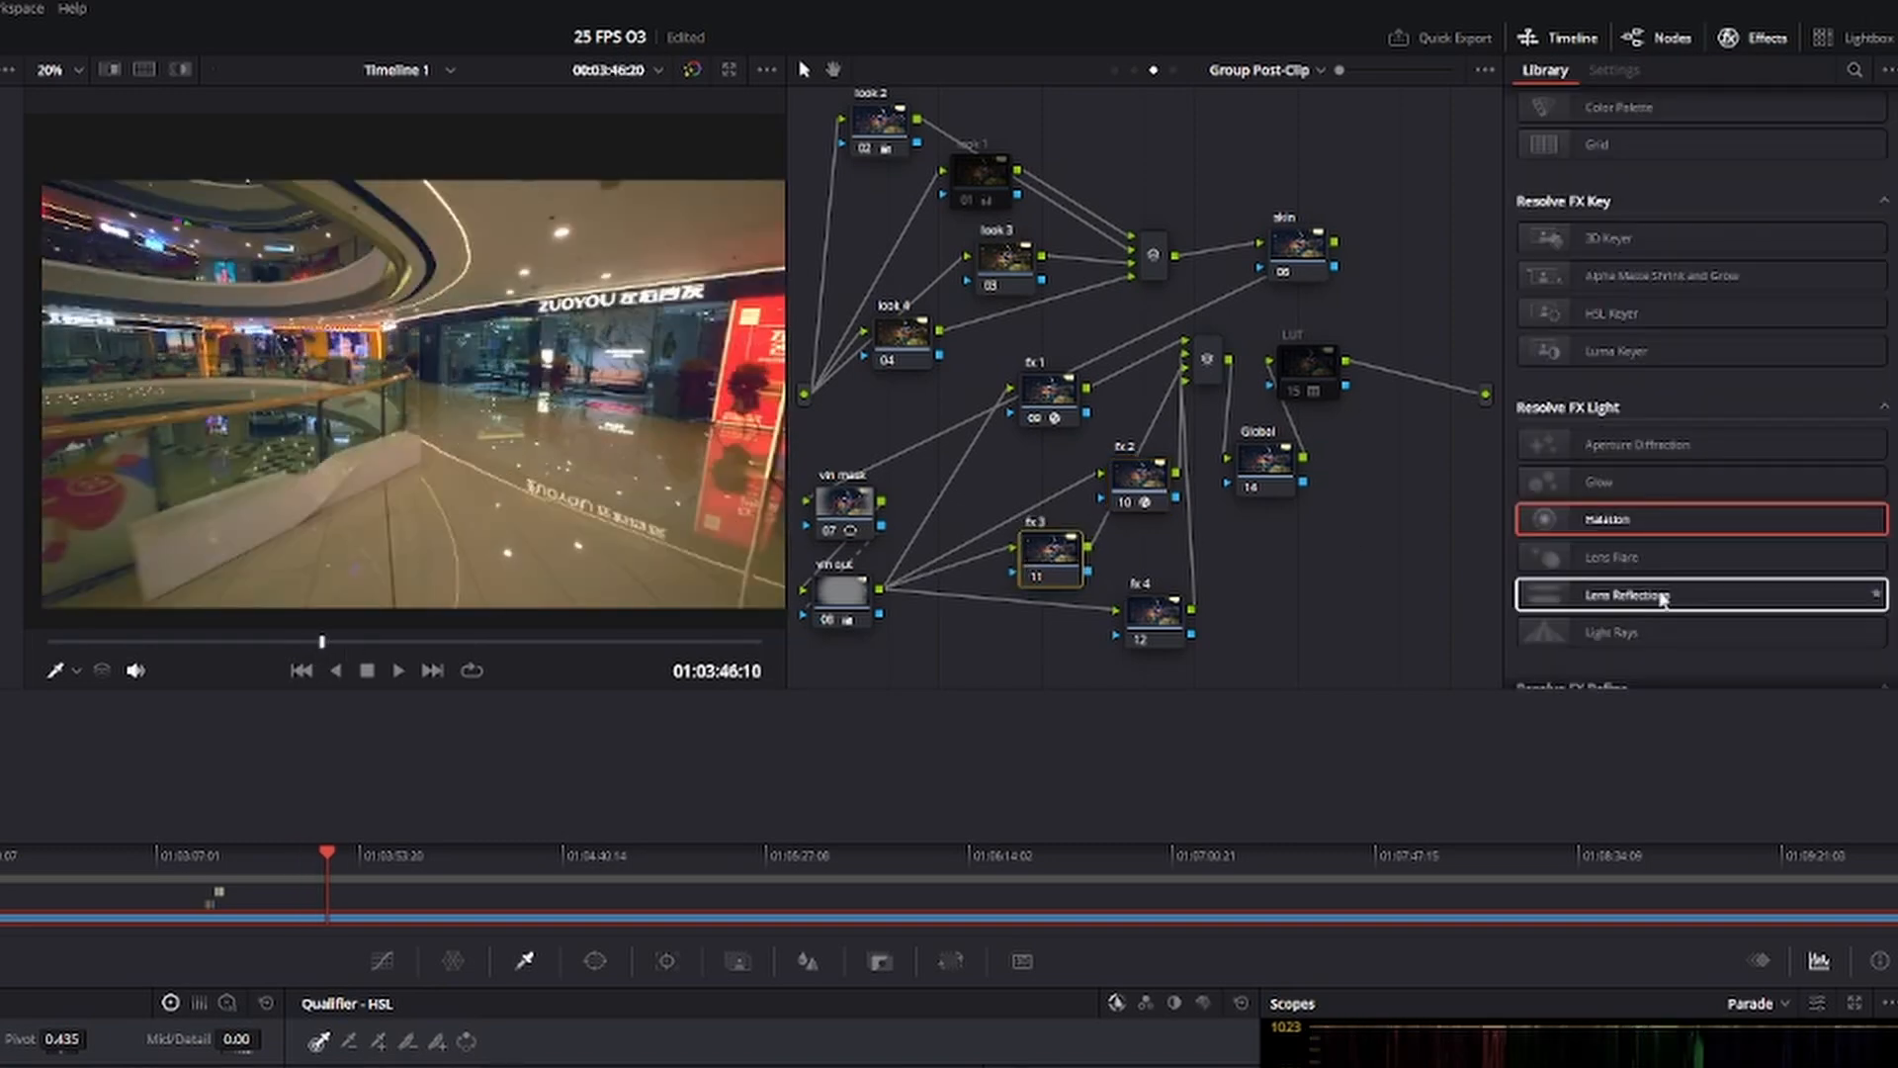
{"action": "left_click_drag", "start_coordinate": [1599, 482], "coordinate": [1053, 565]}
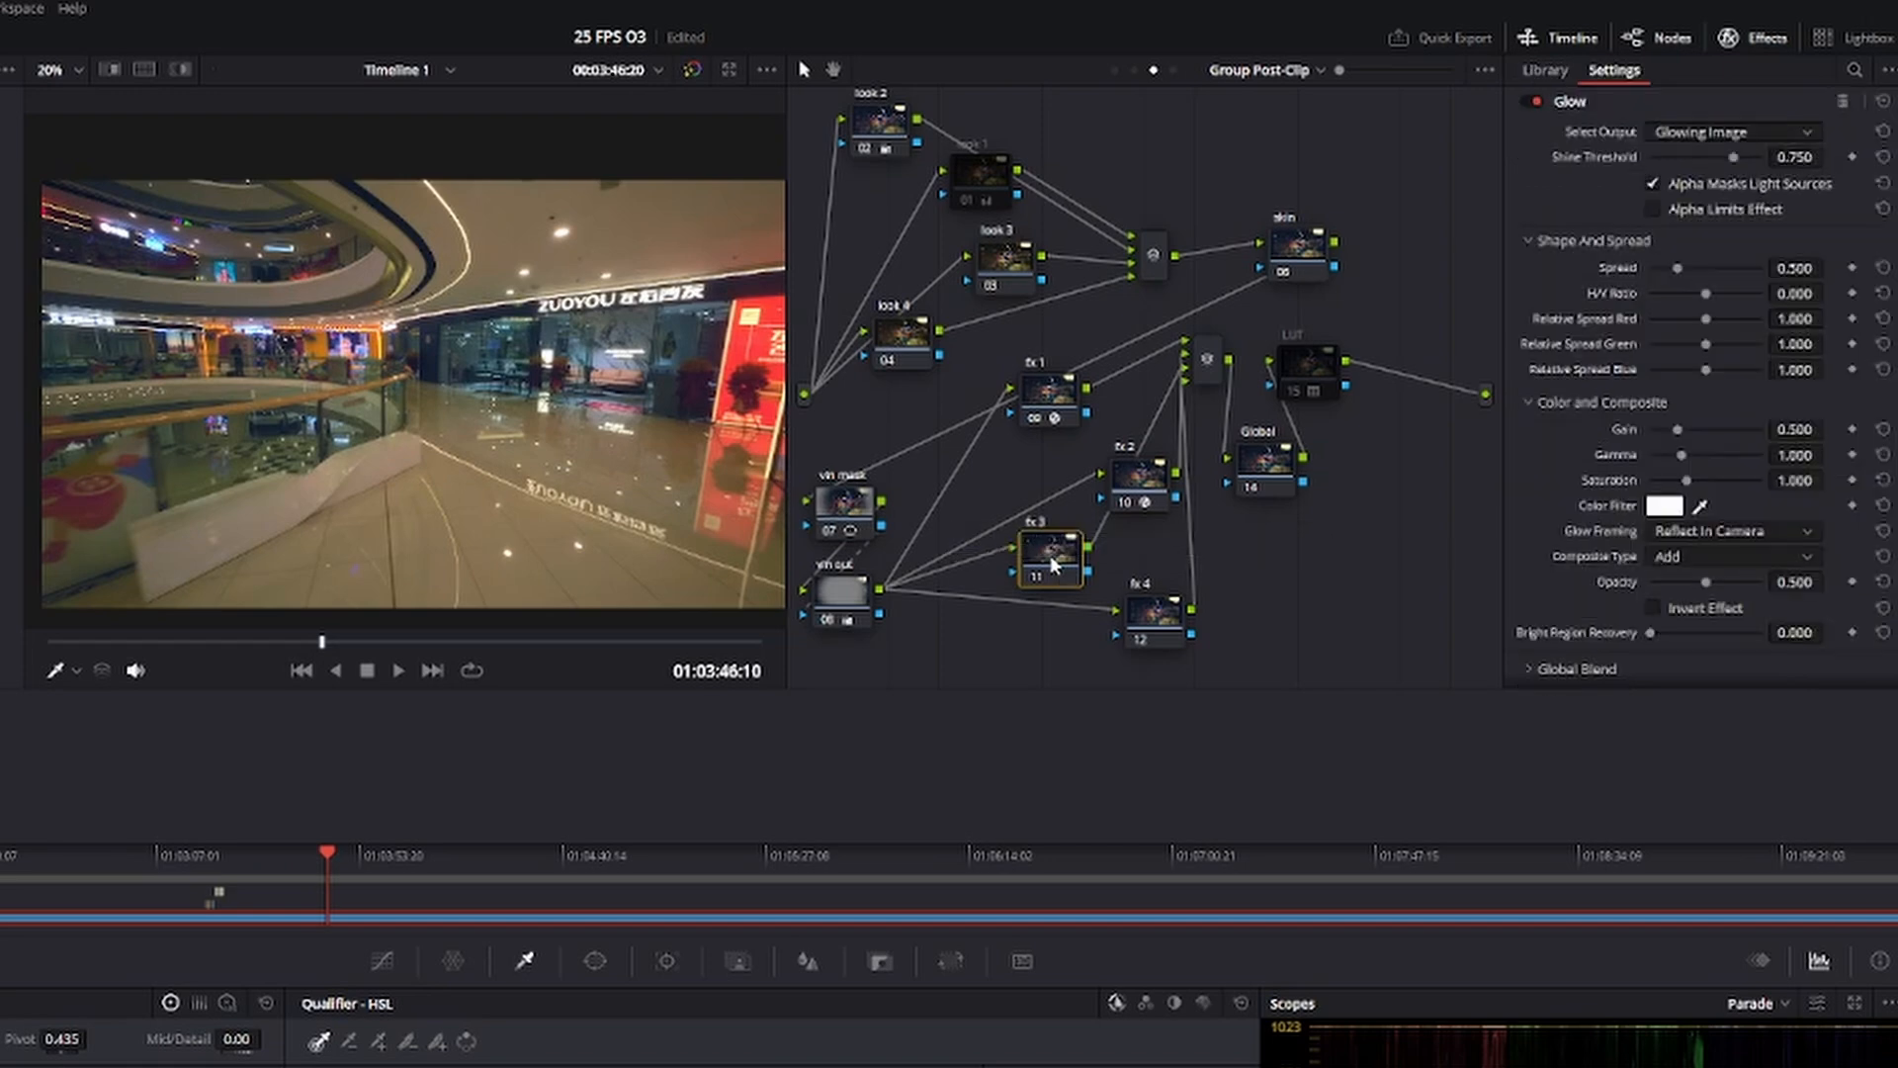
{"action": "left_click_drag", "start_coordinate": [283, 648], "coordinate": [242, 649]}
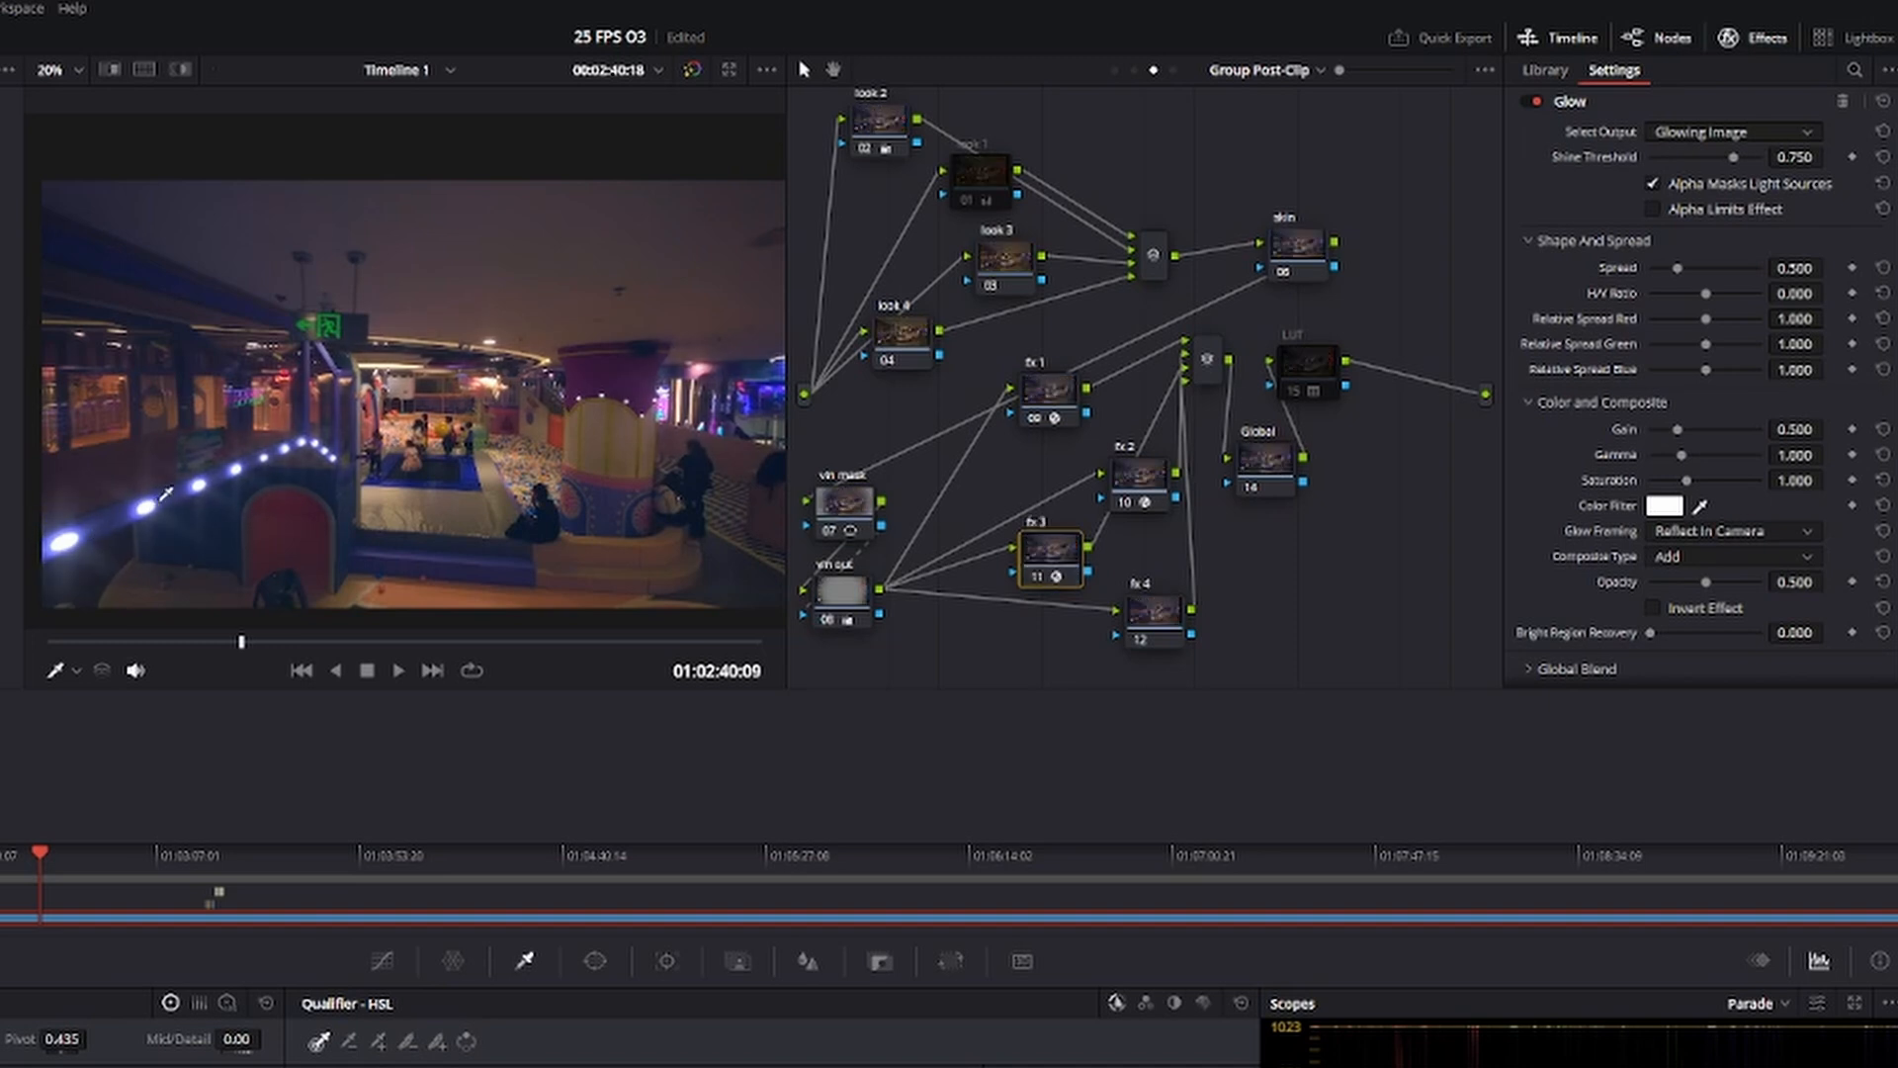
{"action": "key", "text": "ctrl+d"}
{"action": "key", "text": "ctrl+d"}
{"action": "key", "text": "ctrl+d"}
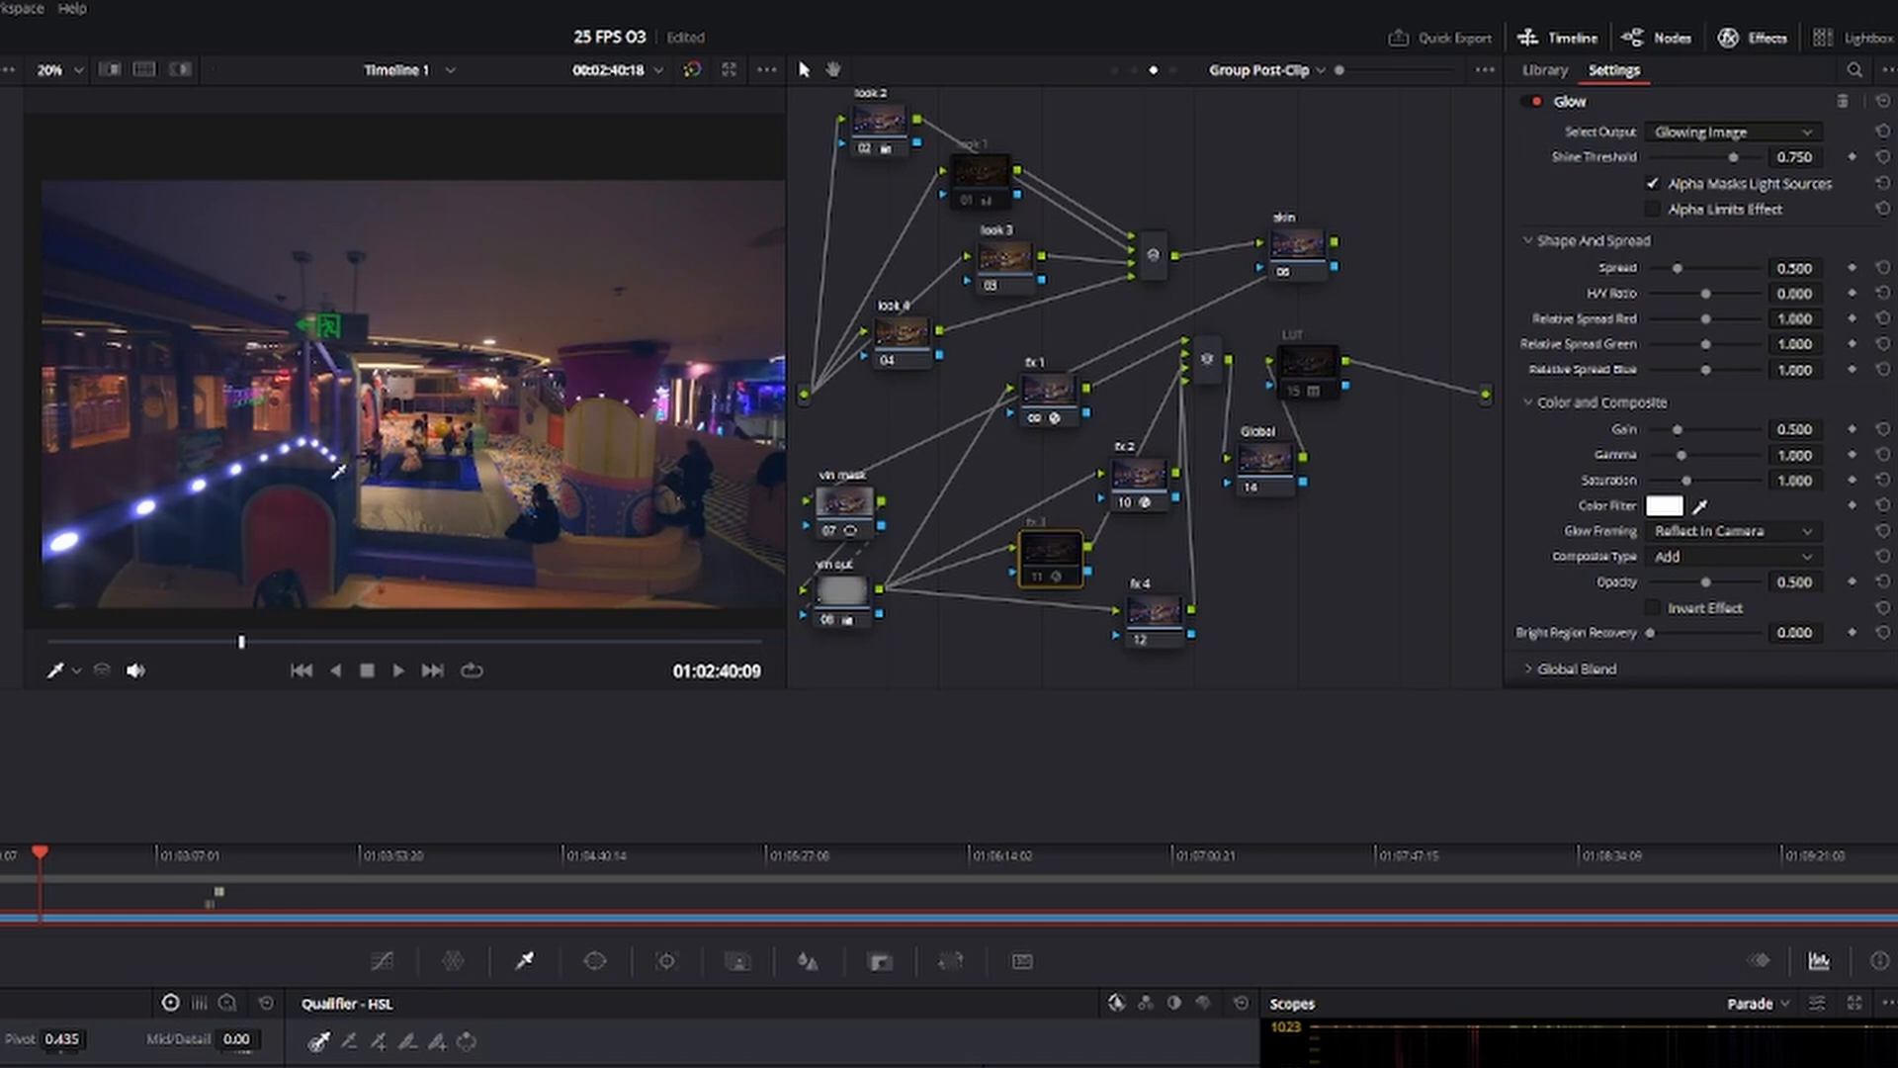
{"action": "key", "text": "ctrl+d"}
{"action": "left_click_drag", "start_coordinate": [365, 645], "coordinate": [481, 645]}
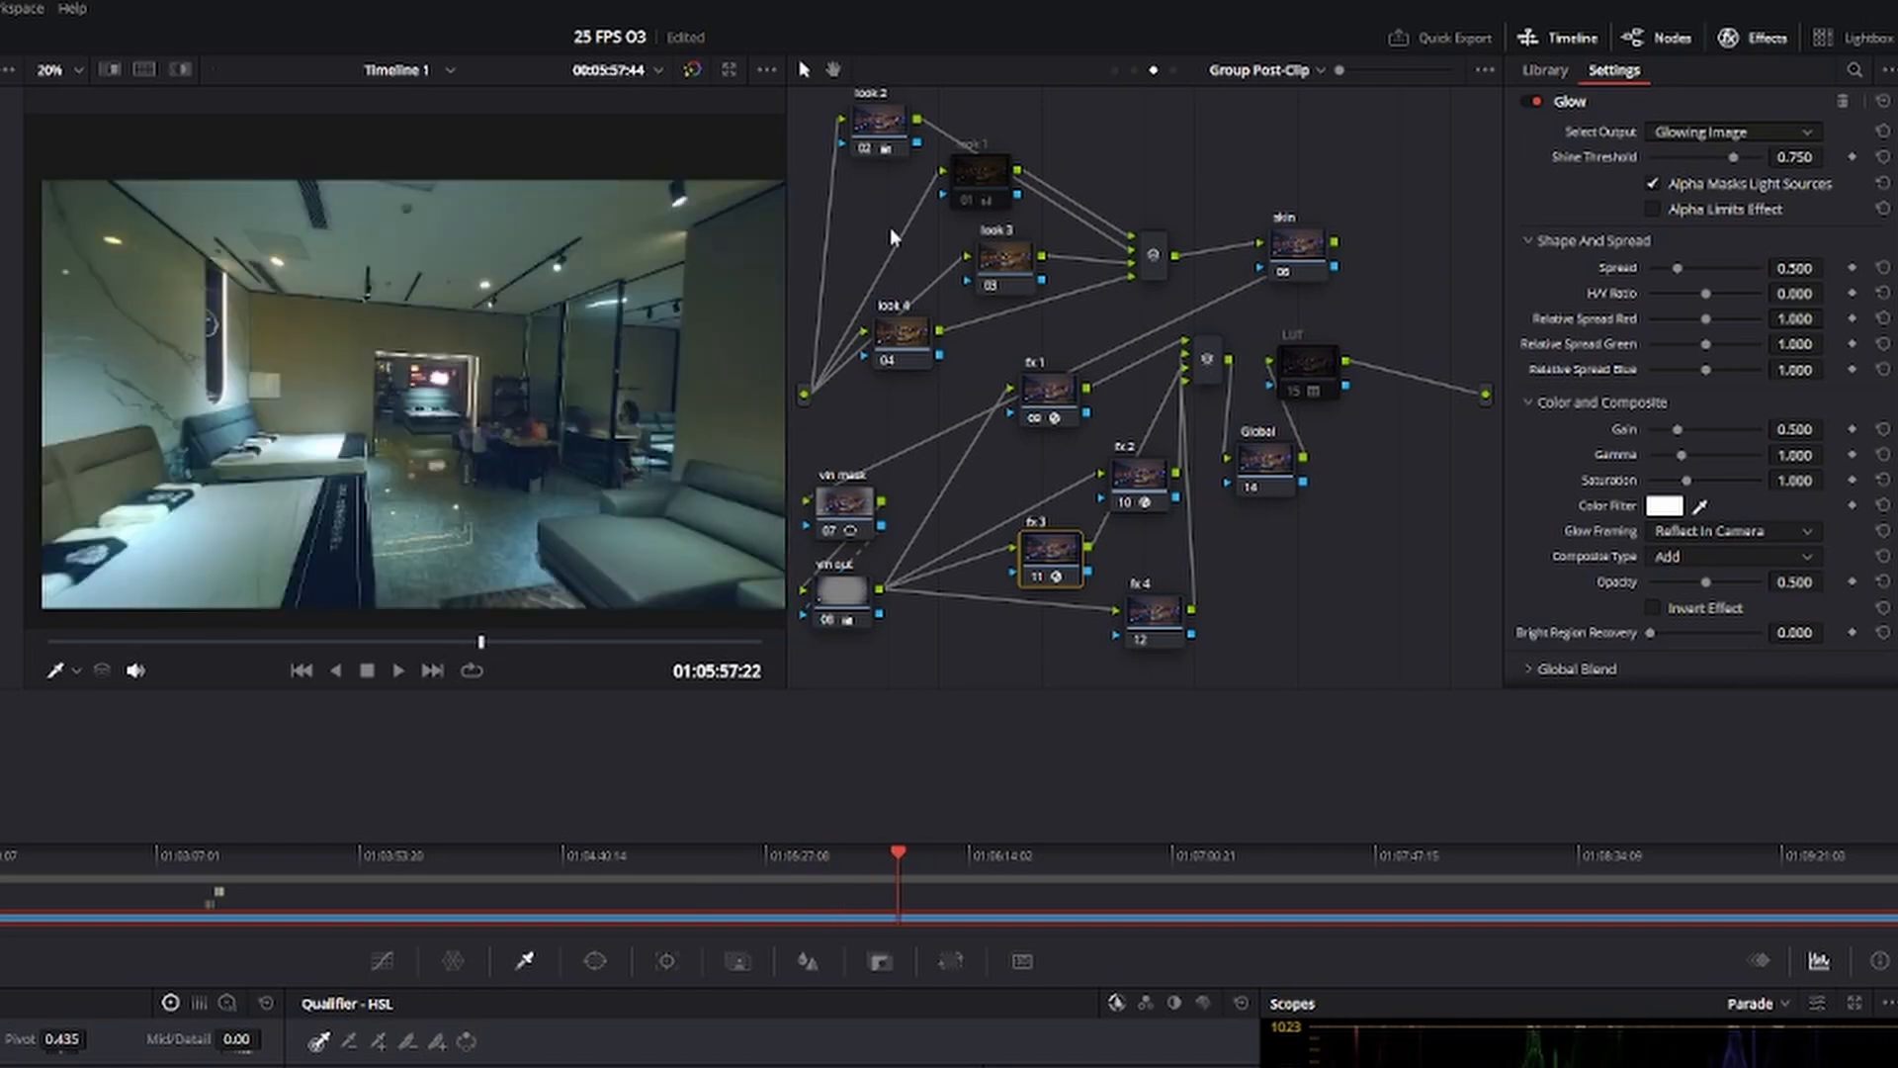
On the look 3 node, add hue points to the Hue Vs Sat curve and lower the yellow saturation to 0.79 on the clothing store frame.
{"action": "left_click_drag", "start_coordinate": [1061, 333], "coordinate": [1311, 442]}
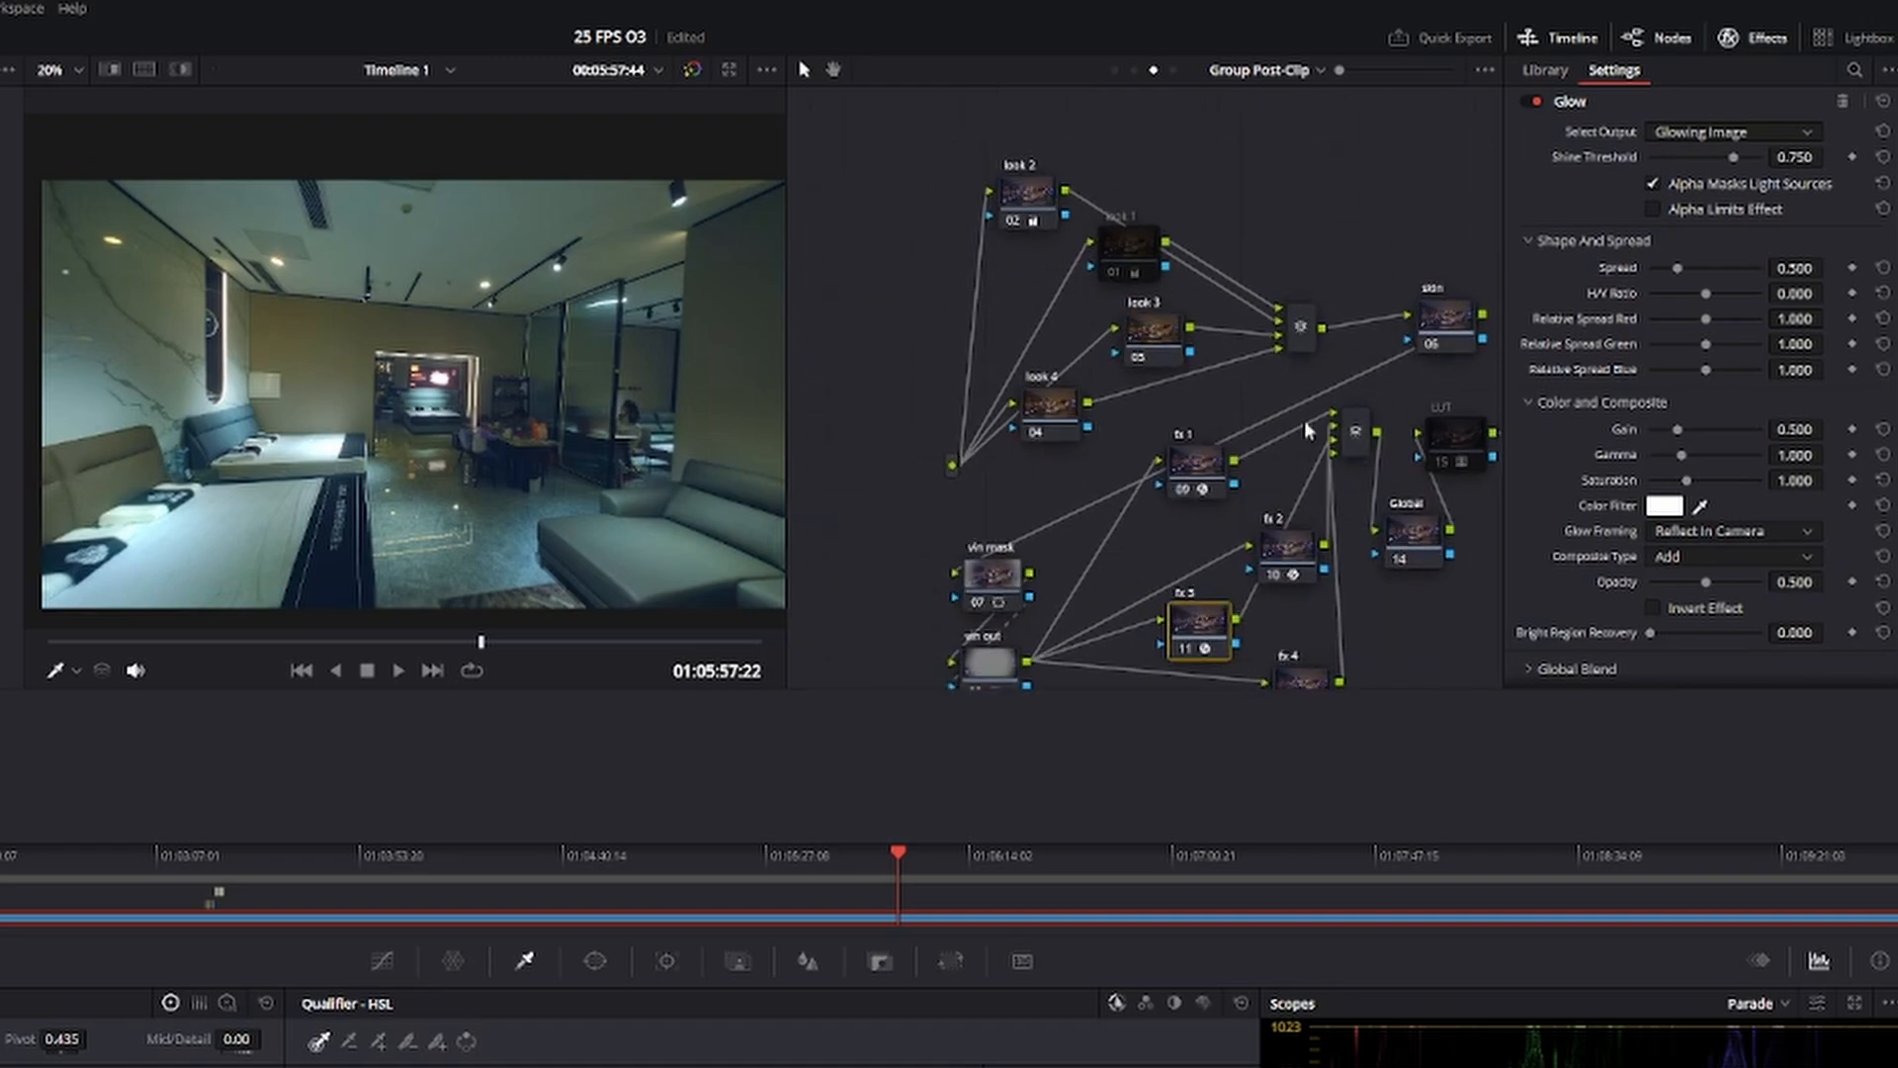
{"action": "left_click", "coordinate": [1164, 332]}
{"action": "left_click", "coordinate": [338, 644]}
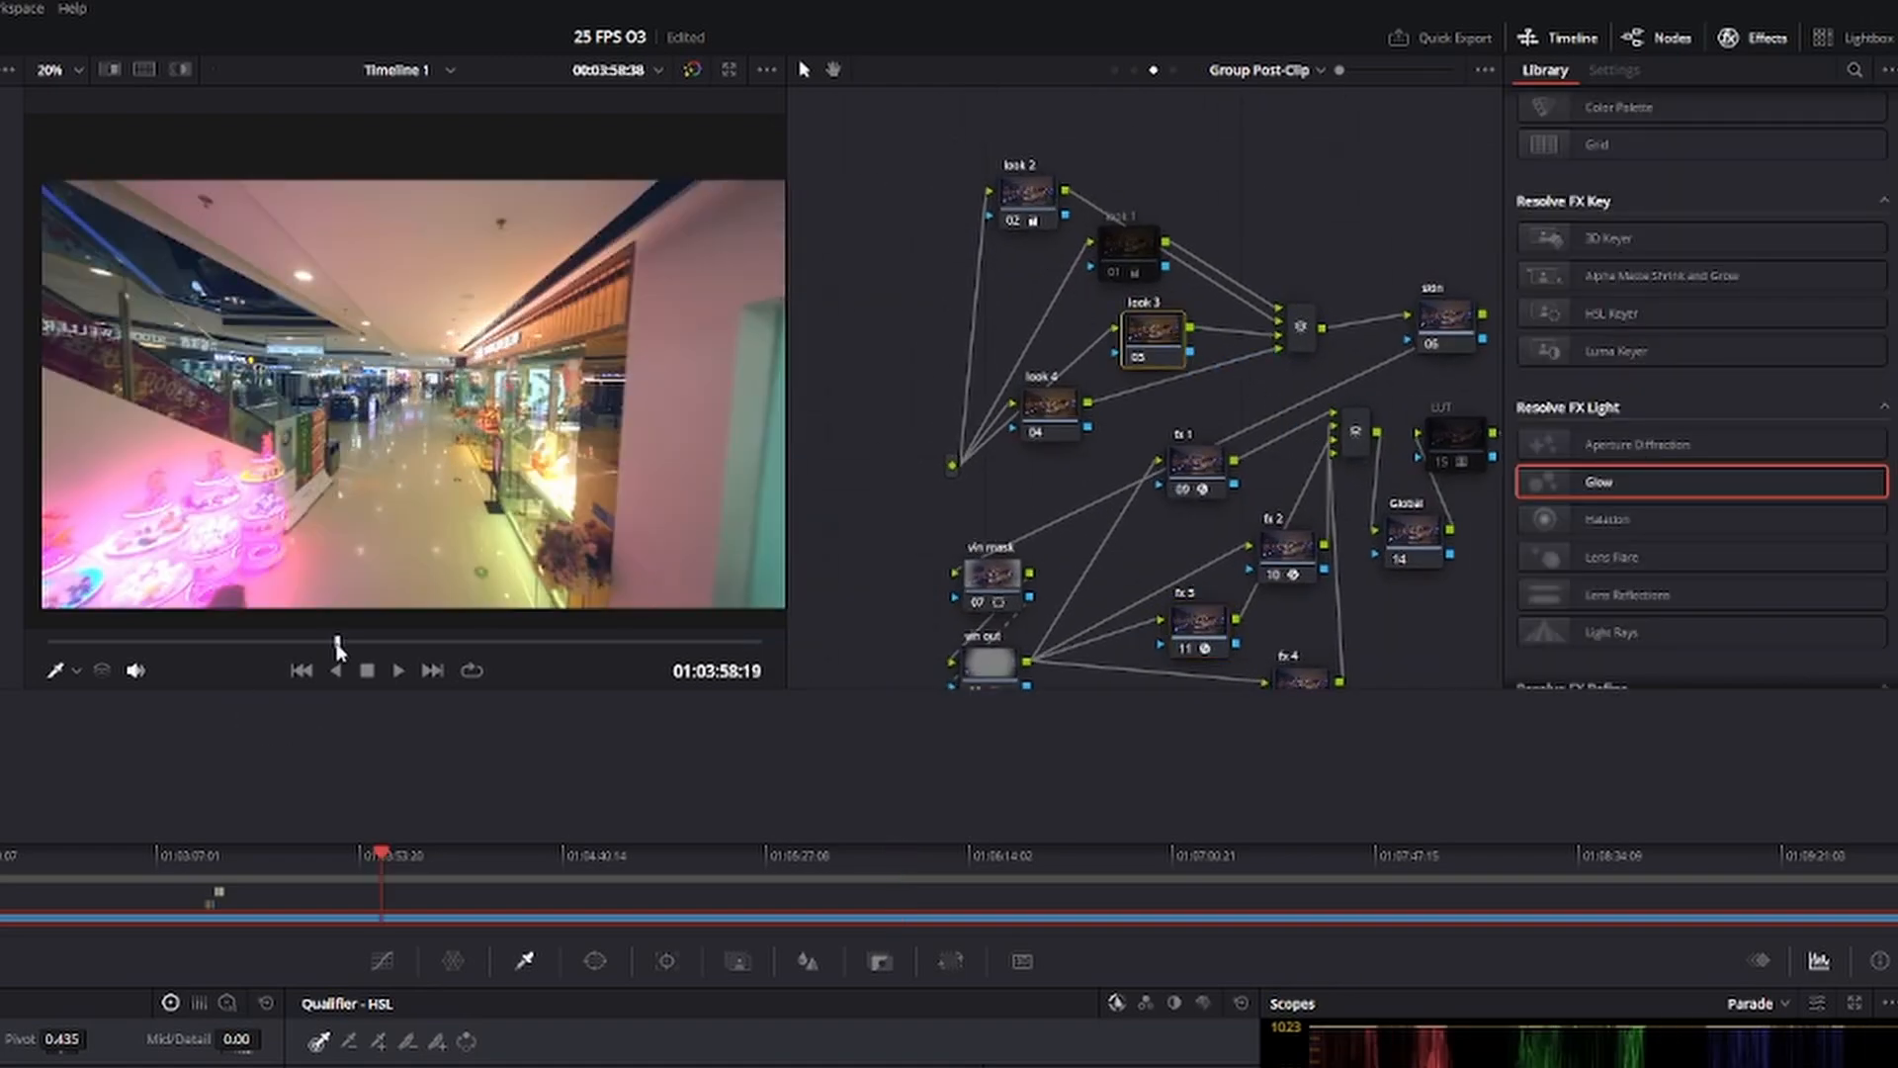
{"action": "mouse_move", "coordinate": [338, 644]}
{"action": "left_mouse_down"}
{"action": "mouse_move", "coordinate": [471, 649]}
{"action": "mouse_move", "coordinate": [251, 648]}
{"action": "mouse_move", "coordinate": [303, 658]}
{"action": "left_mouse_up"}
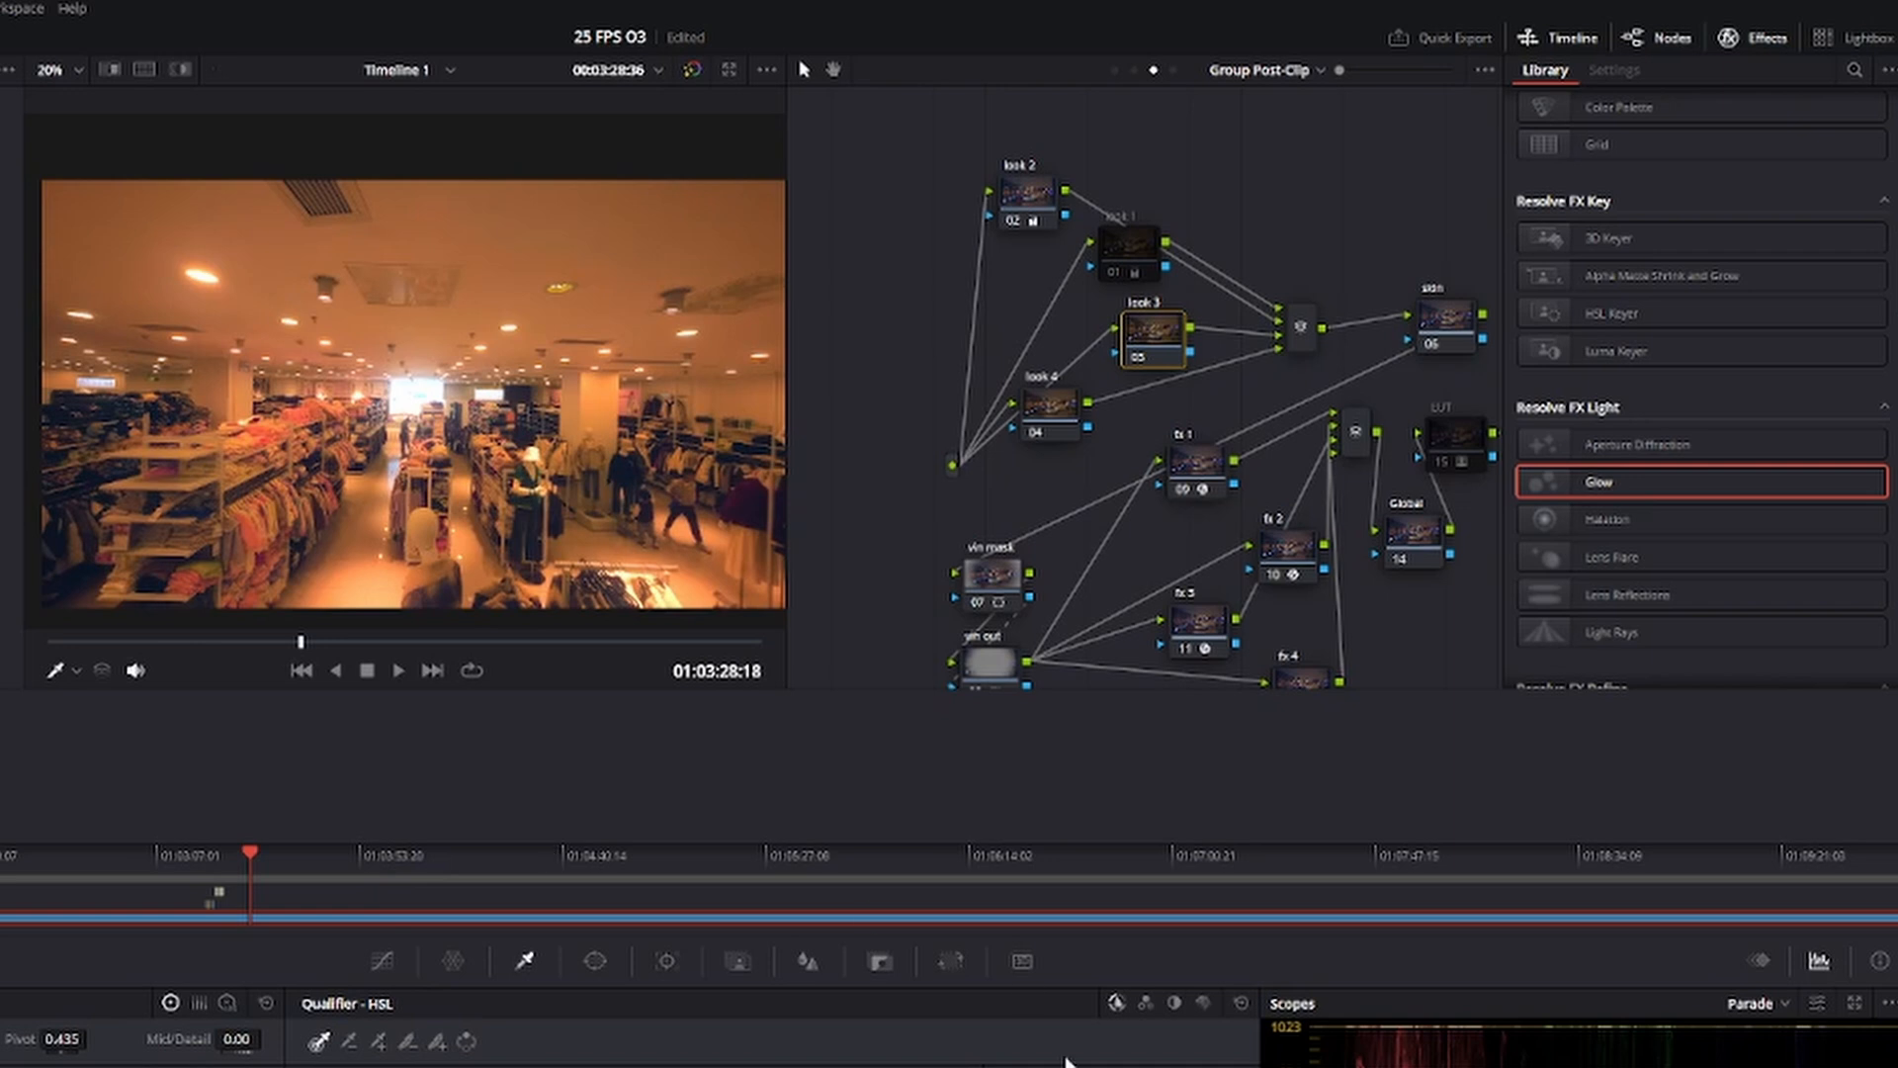
{"action": "left_click", "coordinate": [381, 960]}
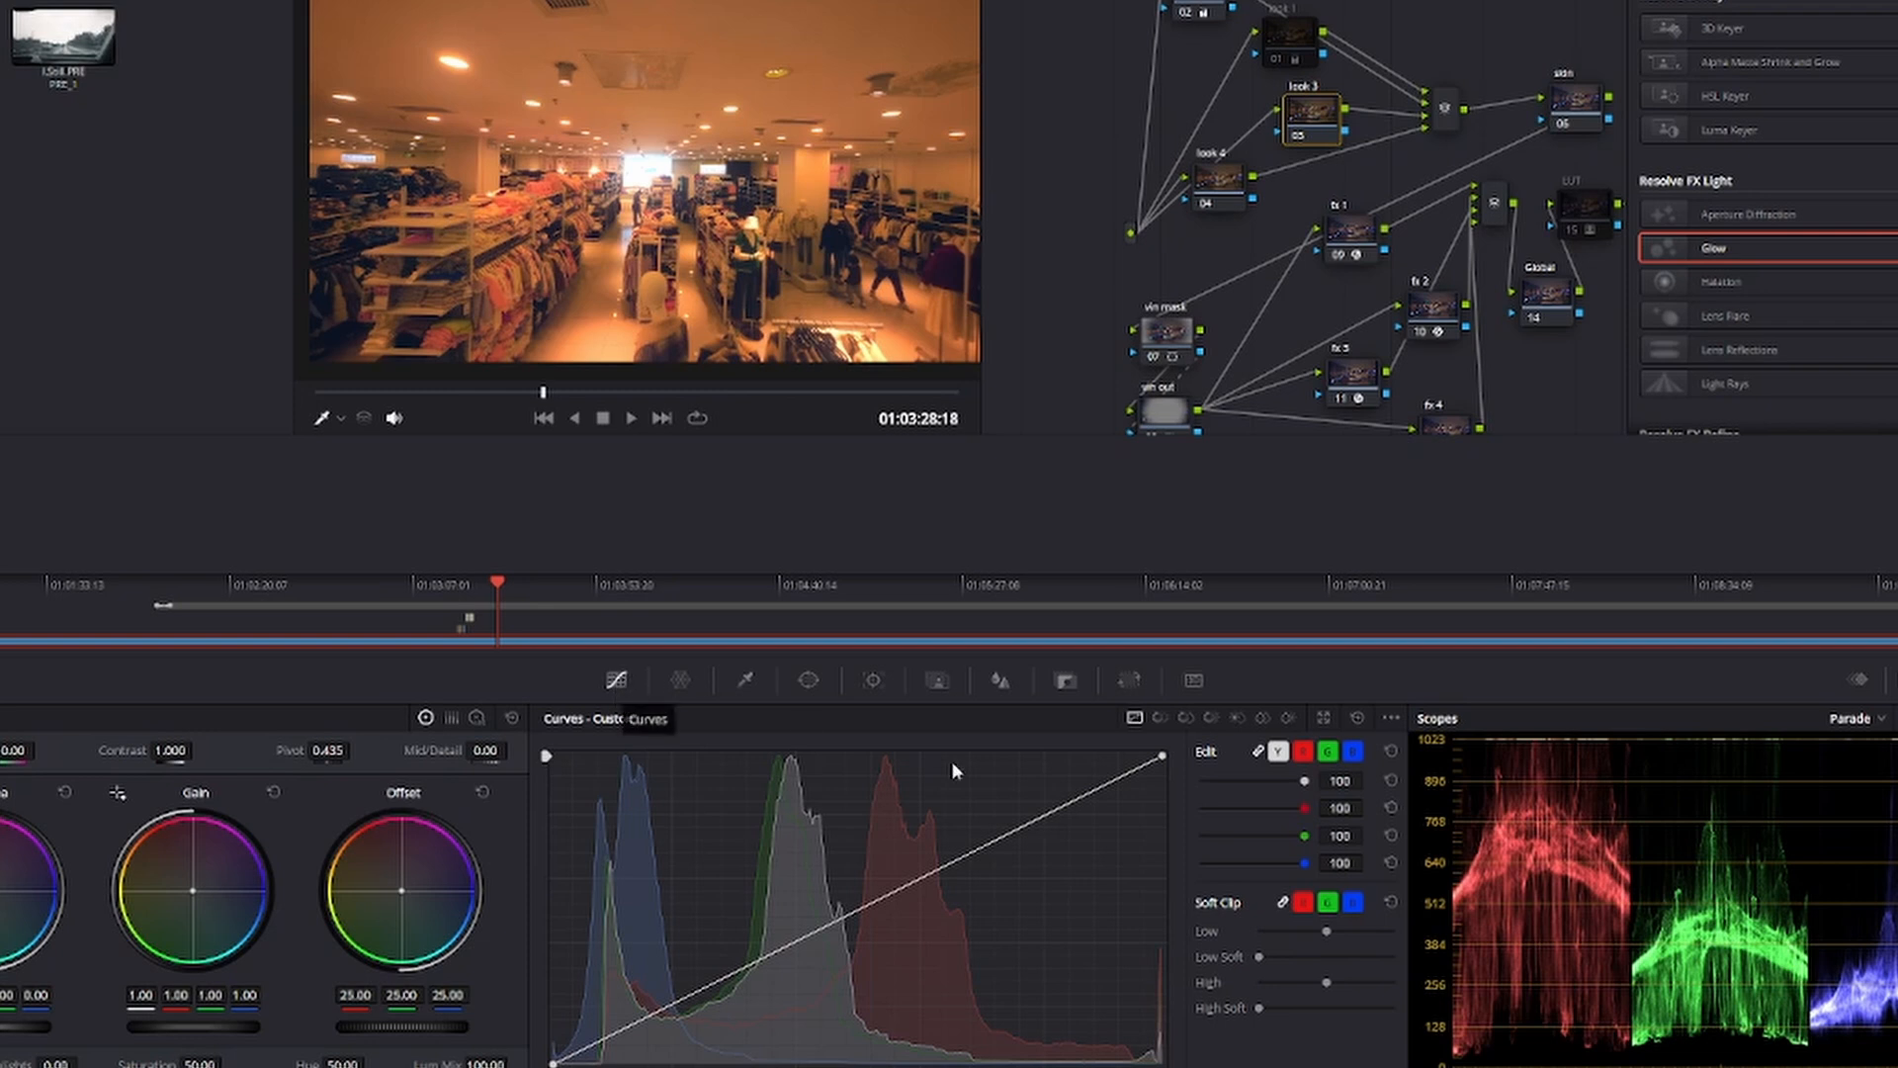
{"action": "left_click", "coordinate": [1187, 719]}
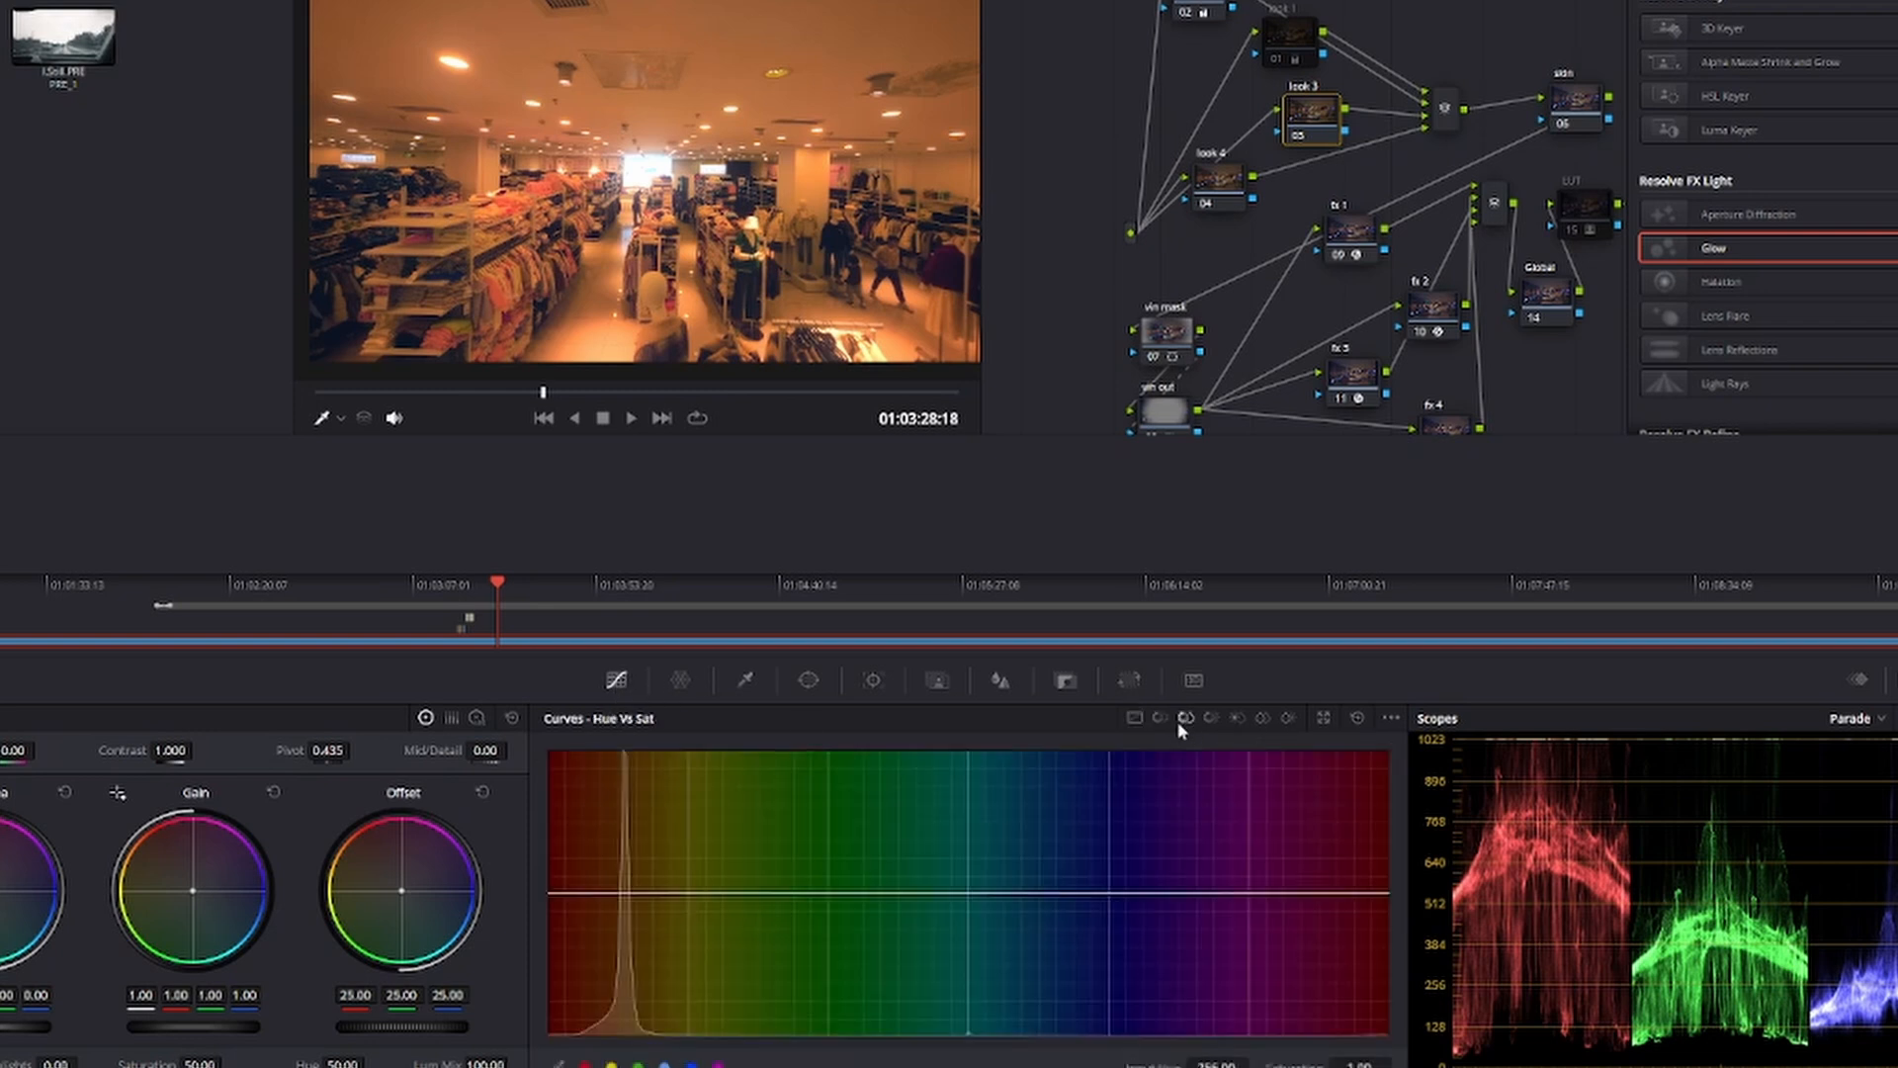
{"action": "left_click", "coordinate": [645, 1048]}
{"action": "left_click", "coordinate": [671, 1048]}
{"action": "left_click", "coordinate": [696, 1048]}
{"action": "left_click", "coordinate": [722, 1048]}
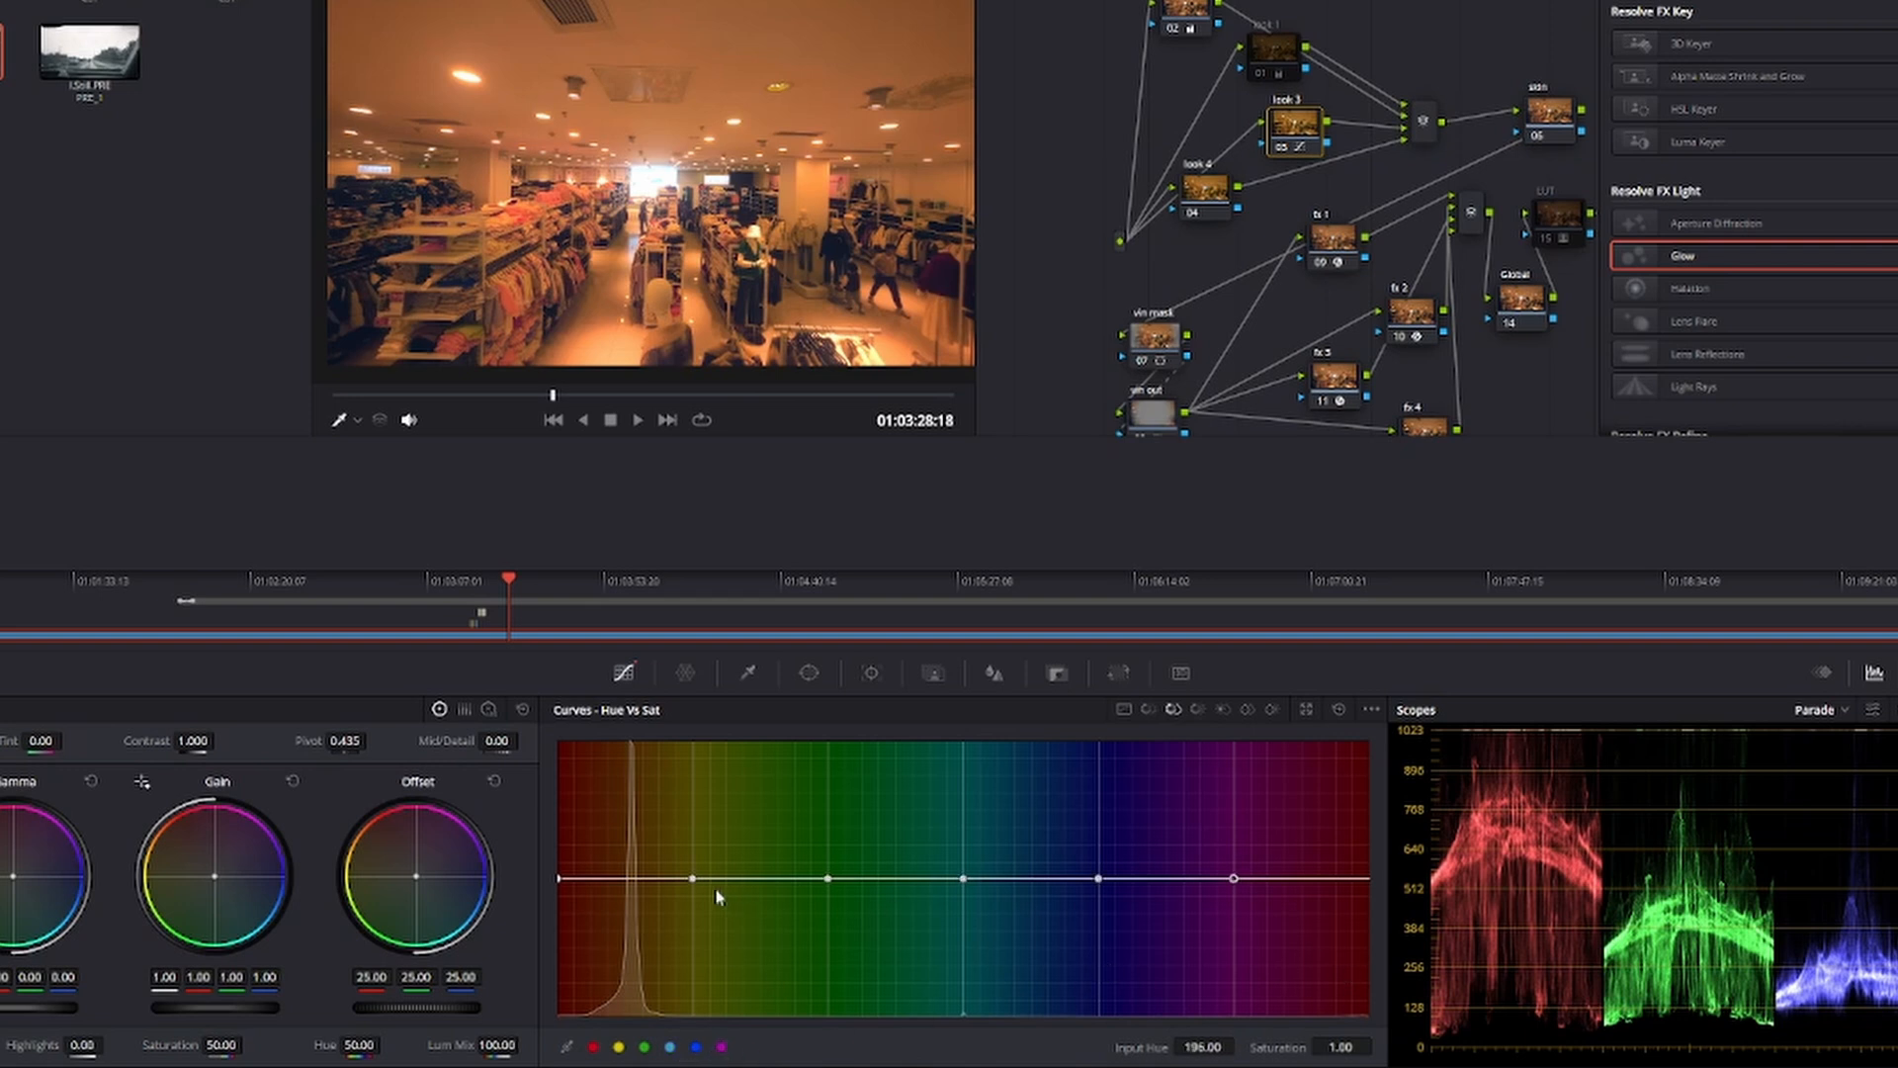
{"action": "mouse_move", "coordinate": [693, 879]}
{"action": "left_mouse_down"}
{"action": "mouse_move", "coordinate": [713, 941]}
{"action": "mouse_move", "coordinate": [709, 912]}
{"action": "mouse_move", "coordinate": [698, 929]}
{"action": "mouse_move", "coordinate": [685, 908]}
{"action": "mouse_move", "coordinate": [685, 1003]}
{"action": "mouse_move", "coordinate": [695, 912]}
{"action": "left_mouse_up"}
{"action": "mouse_move", "coordinate": [381, 399]}
{"action": "left_mouse_down"}
{"action": "mouse_move", "coordinate": [341, 399]}
{"action": "mouse_move", "coordinate": [366, 398]}
{"action": "left_mouse_up"}
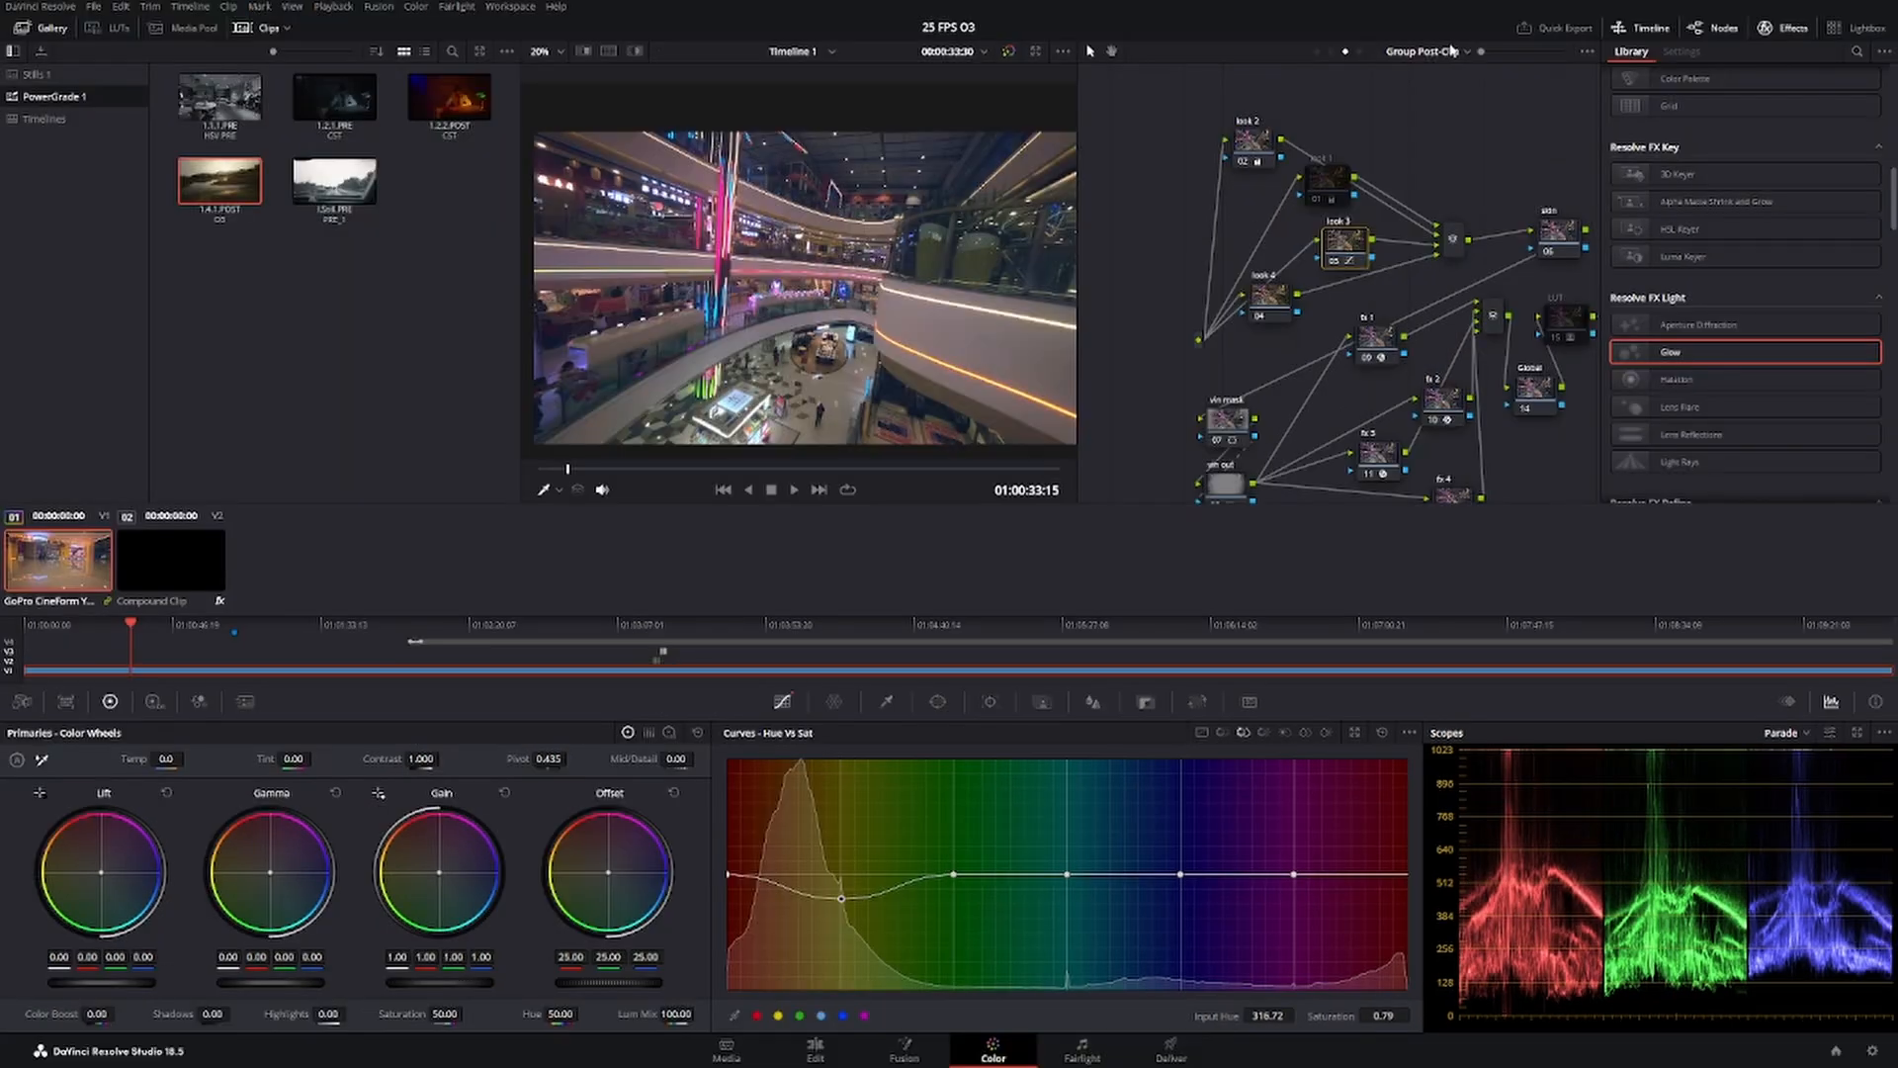
In Group Pre-Clip, set the Bal node's gamma to -0.01 and raise its lift slightly.
{"action": "left_click", "coordinate": [1451, 58]}
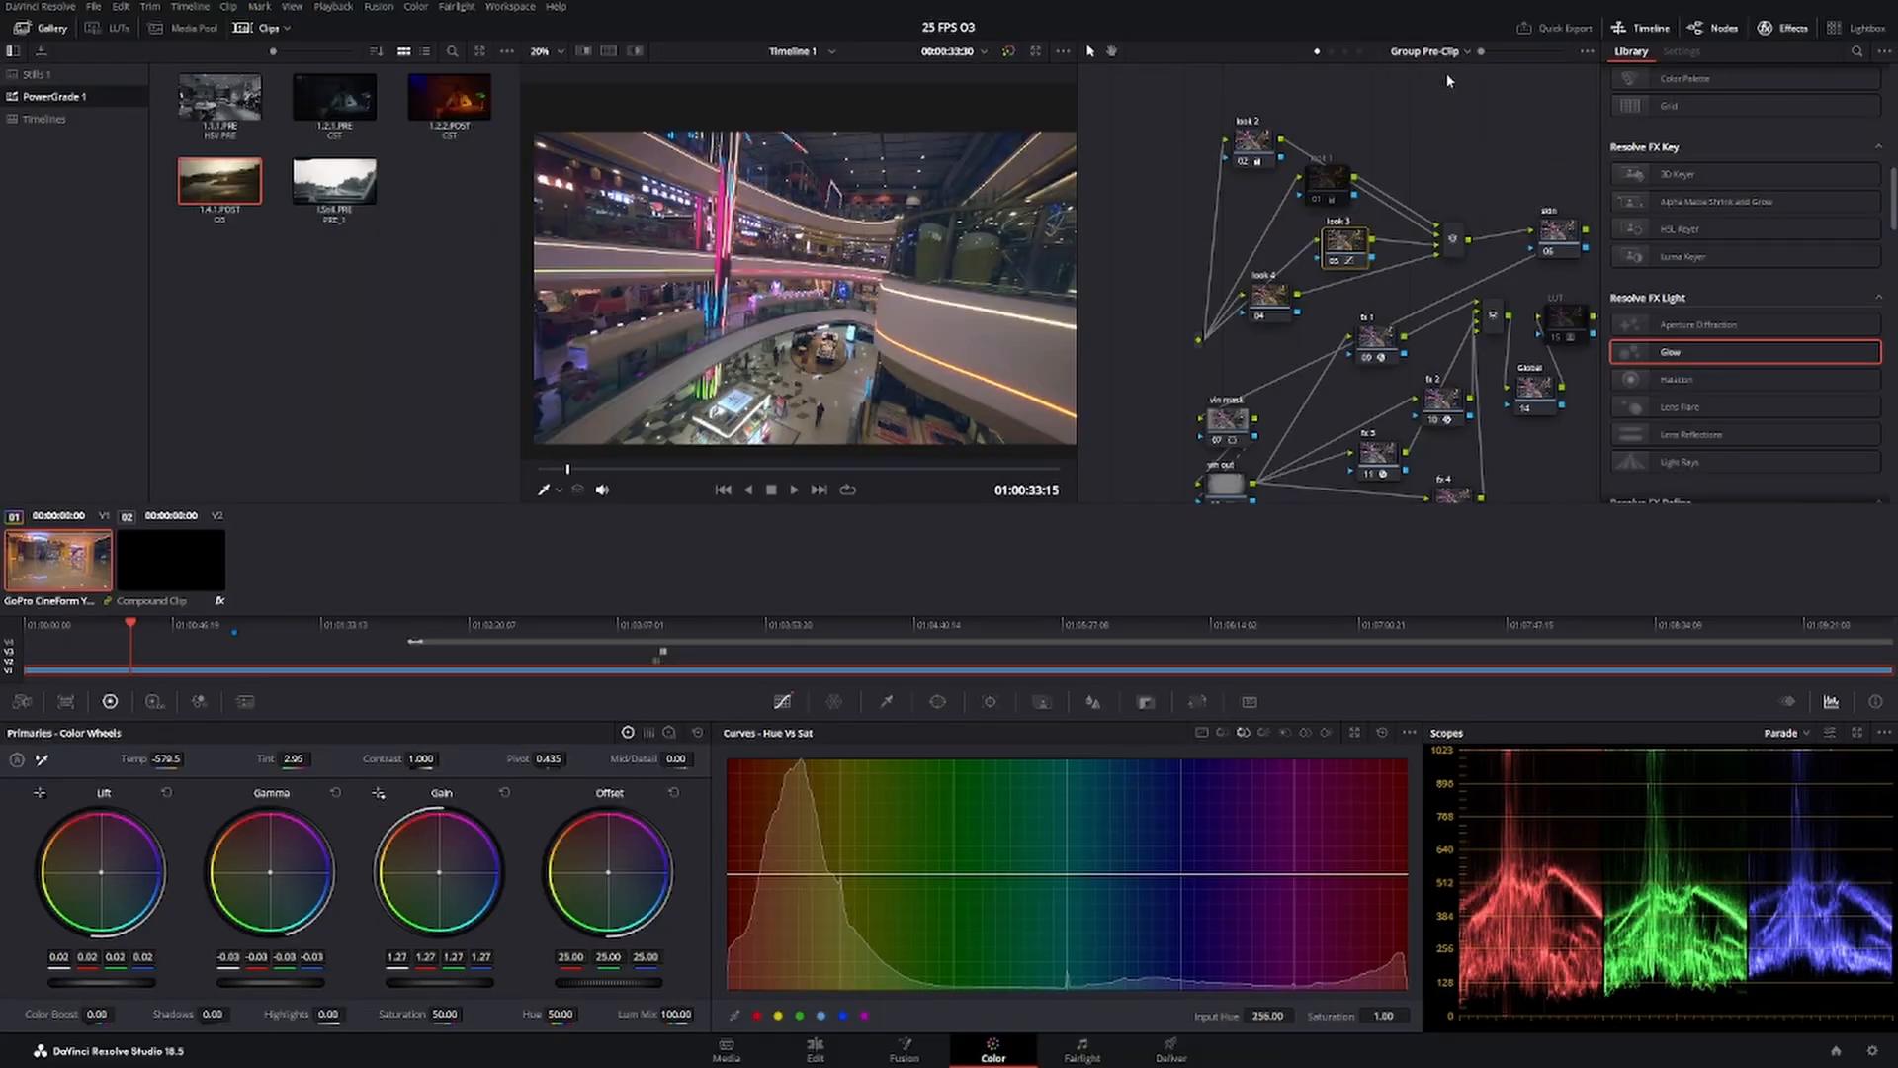
{"action": "left_click", "coordinate": [1439, 73]}
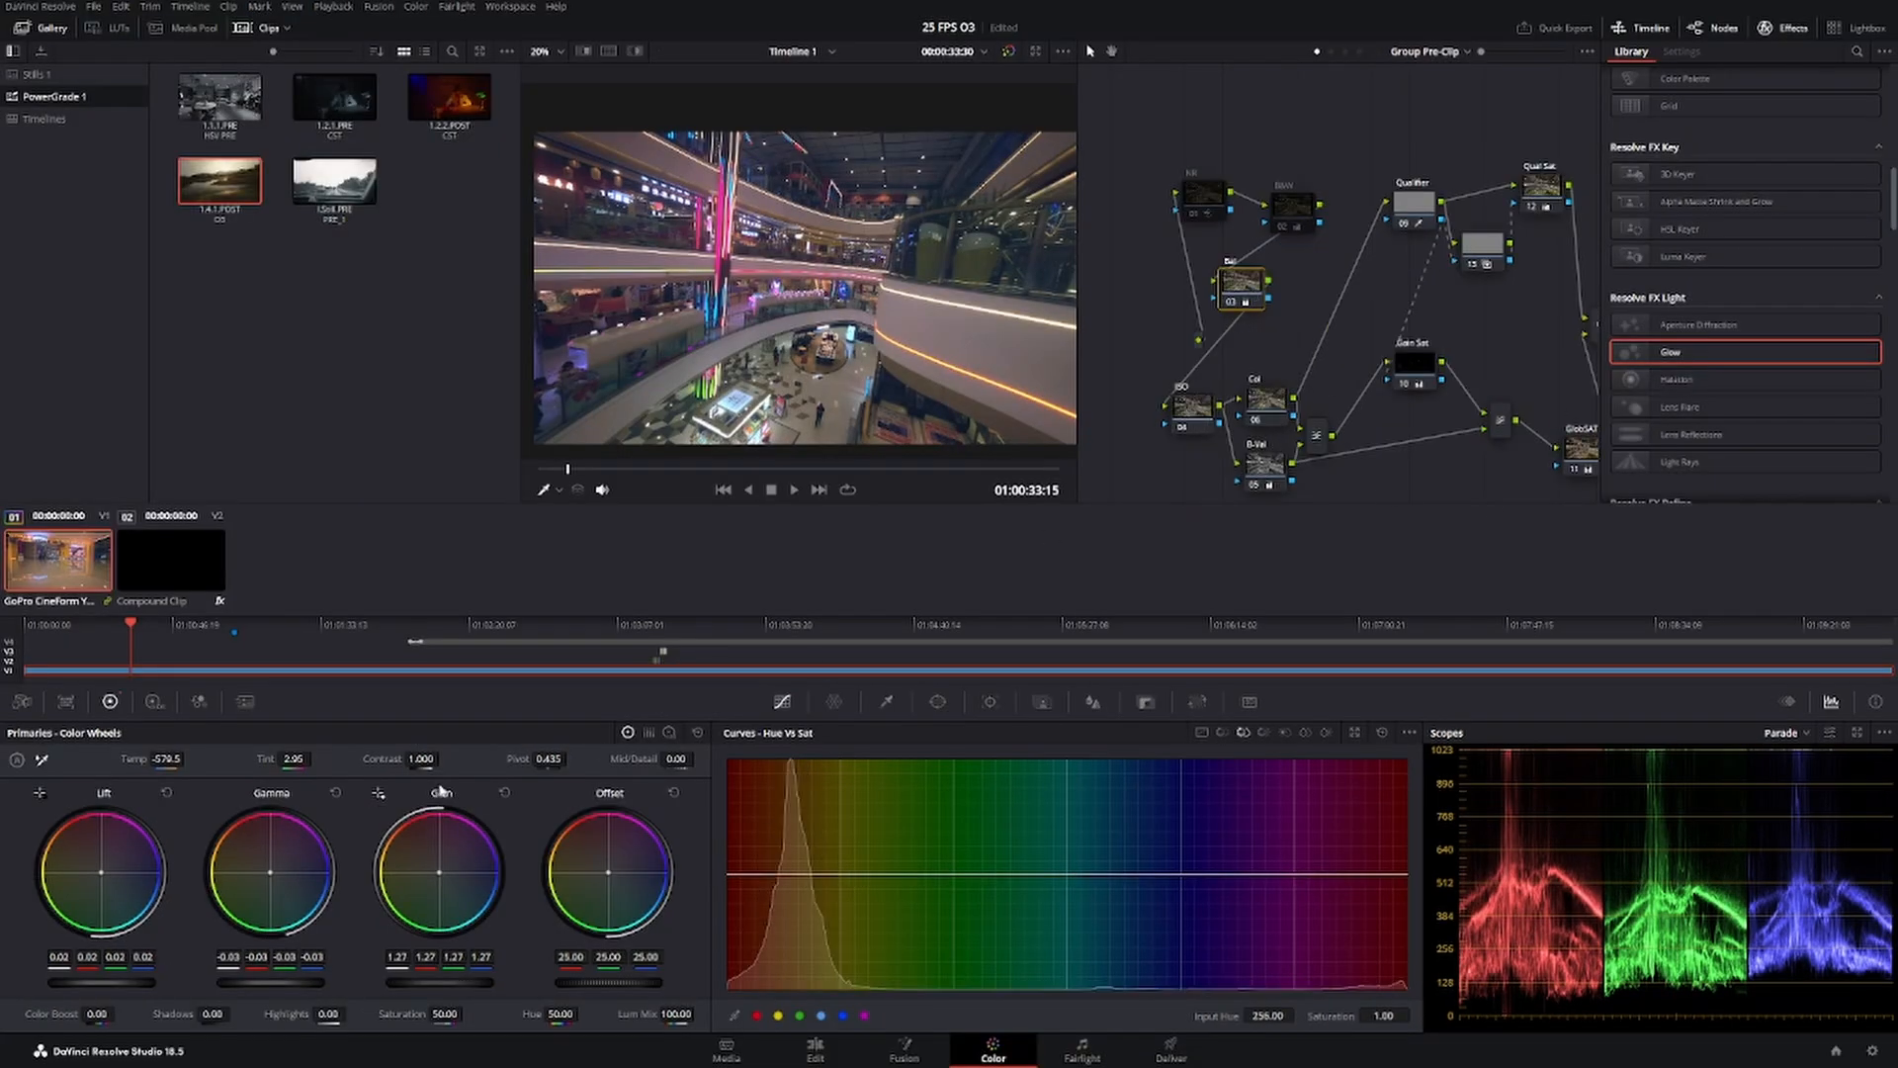
{"action": "left_click_drag", "start_coordinate": [1244, 289], "coordinate": [1265, 294]}
{"action": "left_click_drag", "start_coordinate": [270, 983], "coordinate": [287, 983]}
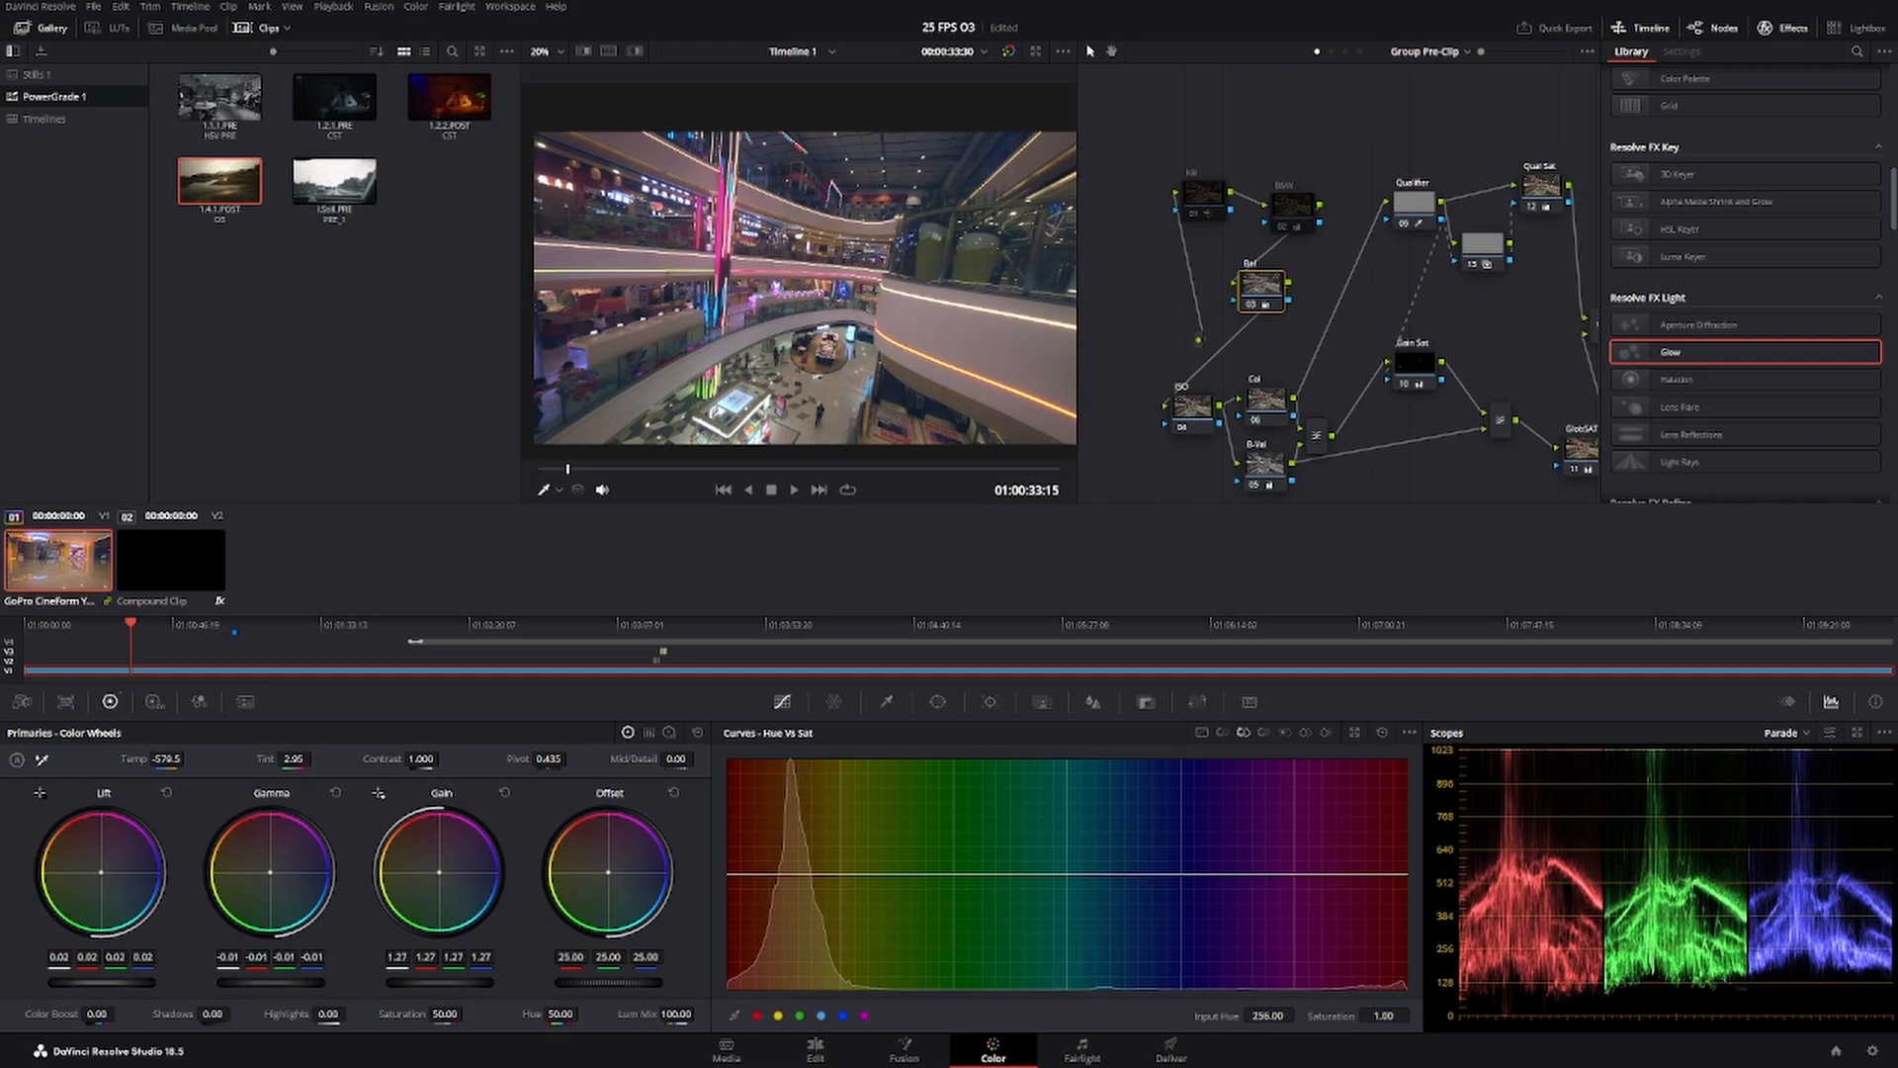
{"action": "left_click_drag", "start_coordinate": [101, 983], "coordinate": [107, 983]}
Set the contrast of the pre-clip ISO node to 1.132 and check it on the clothing store and atrium frames.
{"action": "left_click_drag", "start_coordinate": [1194, 406], "coordinate": [1162, 400]}
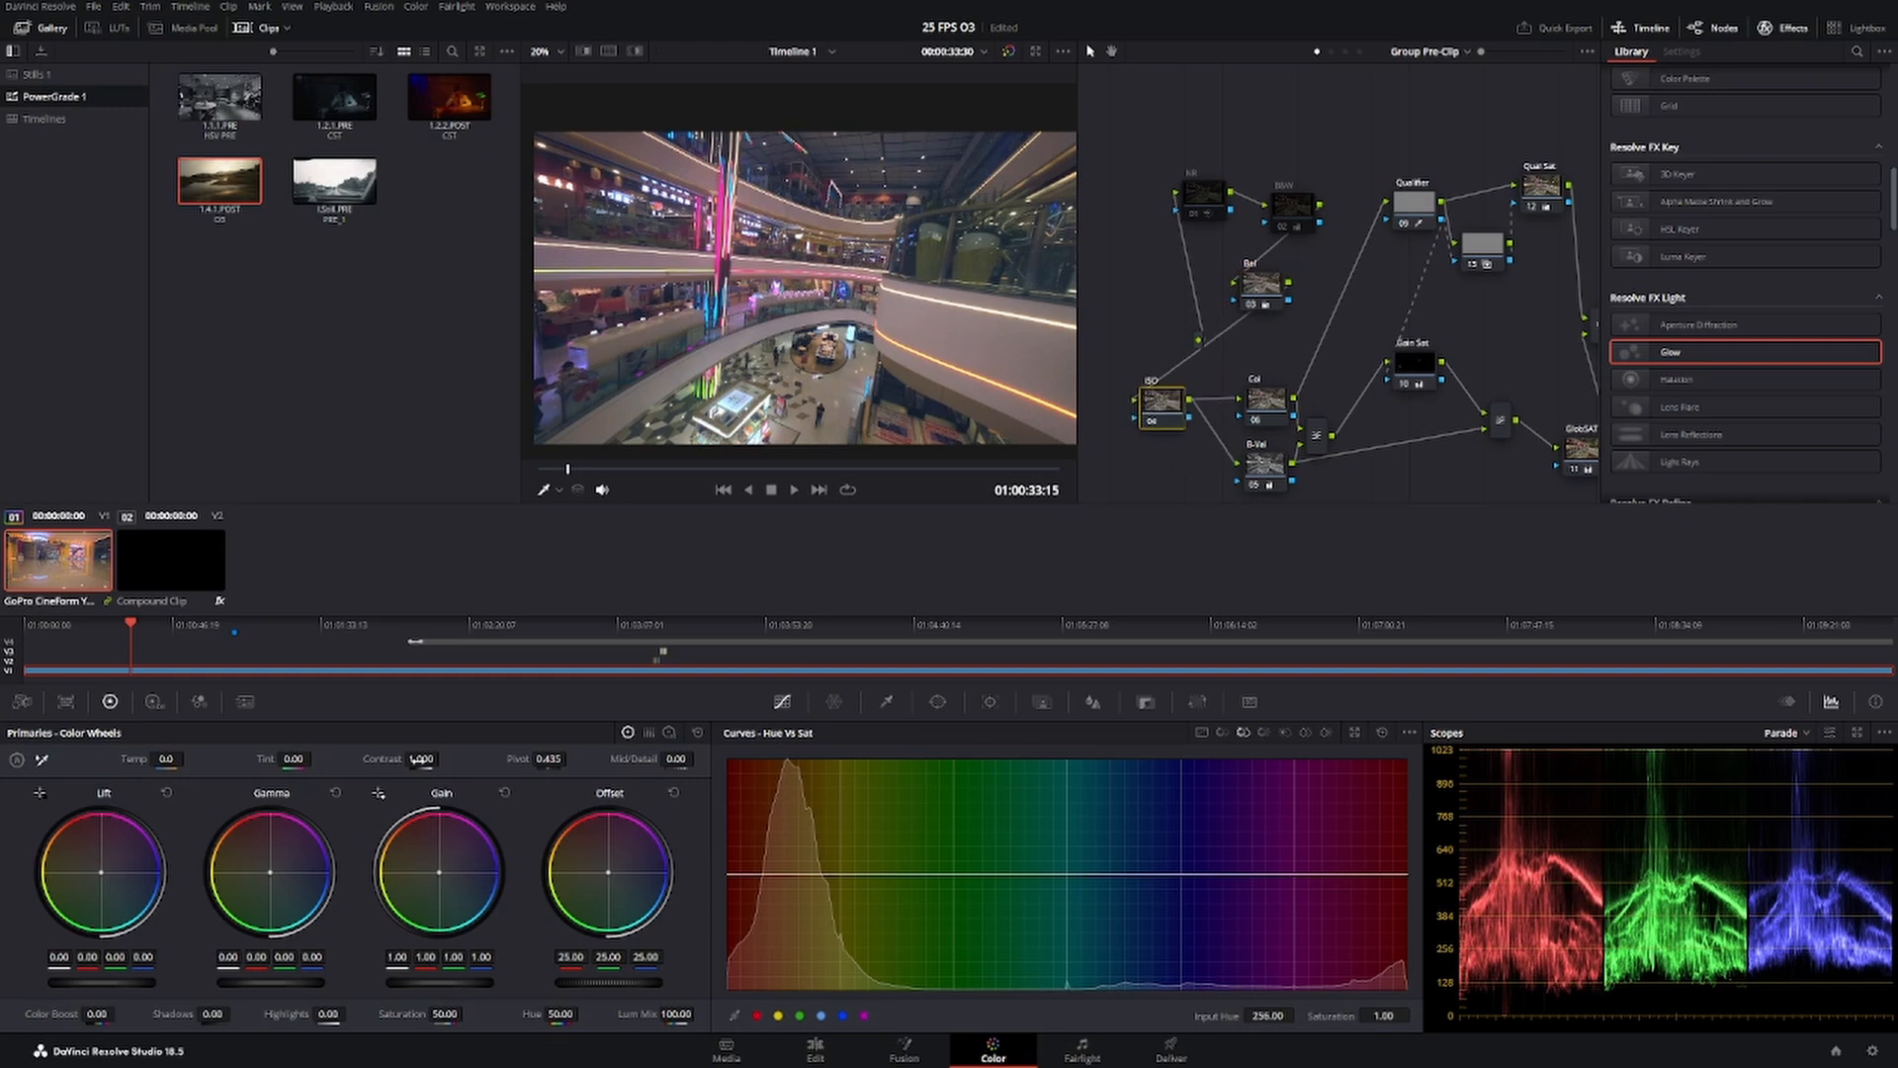
{"action": "left_click_drag", "start_coordinate": [423, 760], "coordinate": [445, 759]}
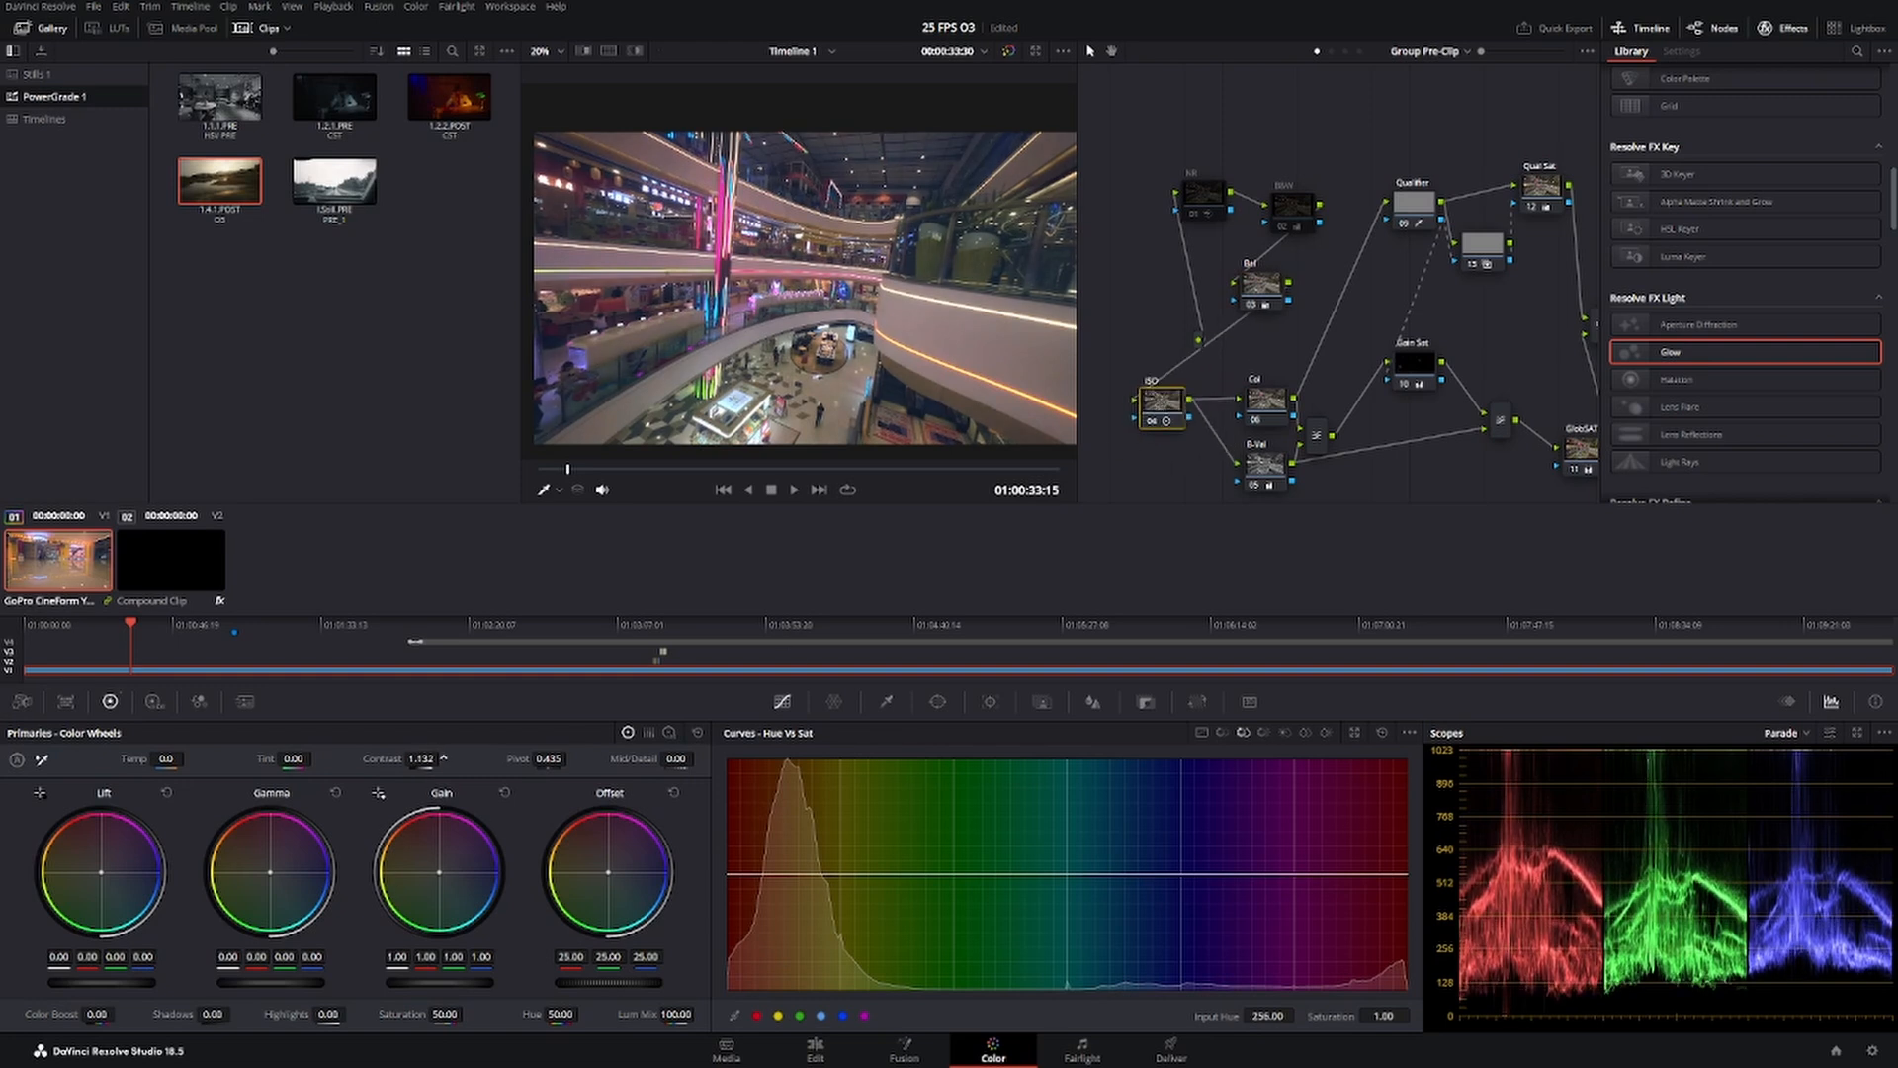
{"action": "left_click_drag", "start_coordinate": [576, 472], "coordinate": [727, 469]}
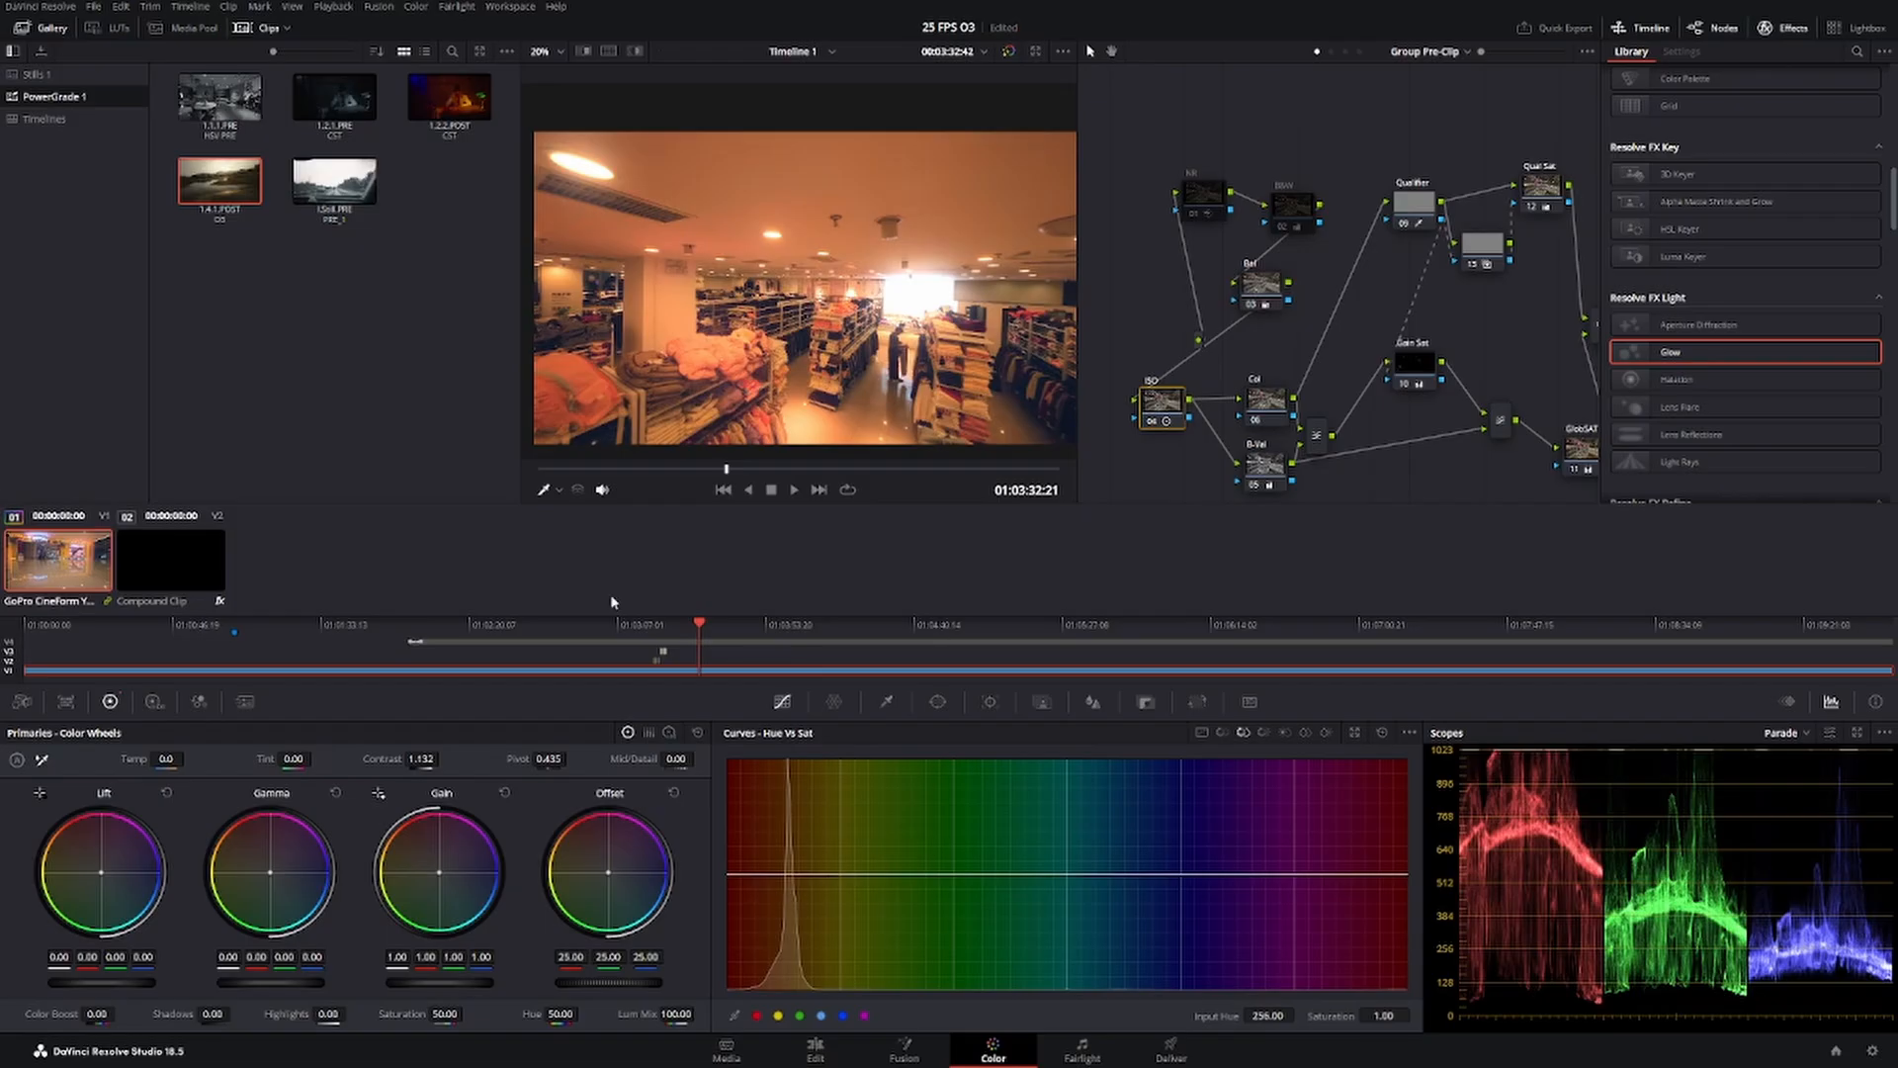
{"action": "left_click_drag", "start_coordinate": [727, 472], "coordinate": [778, 492]}
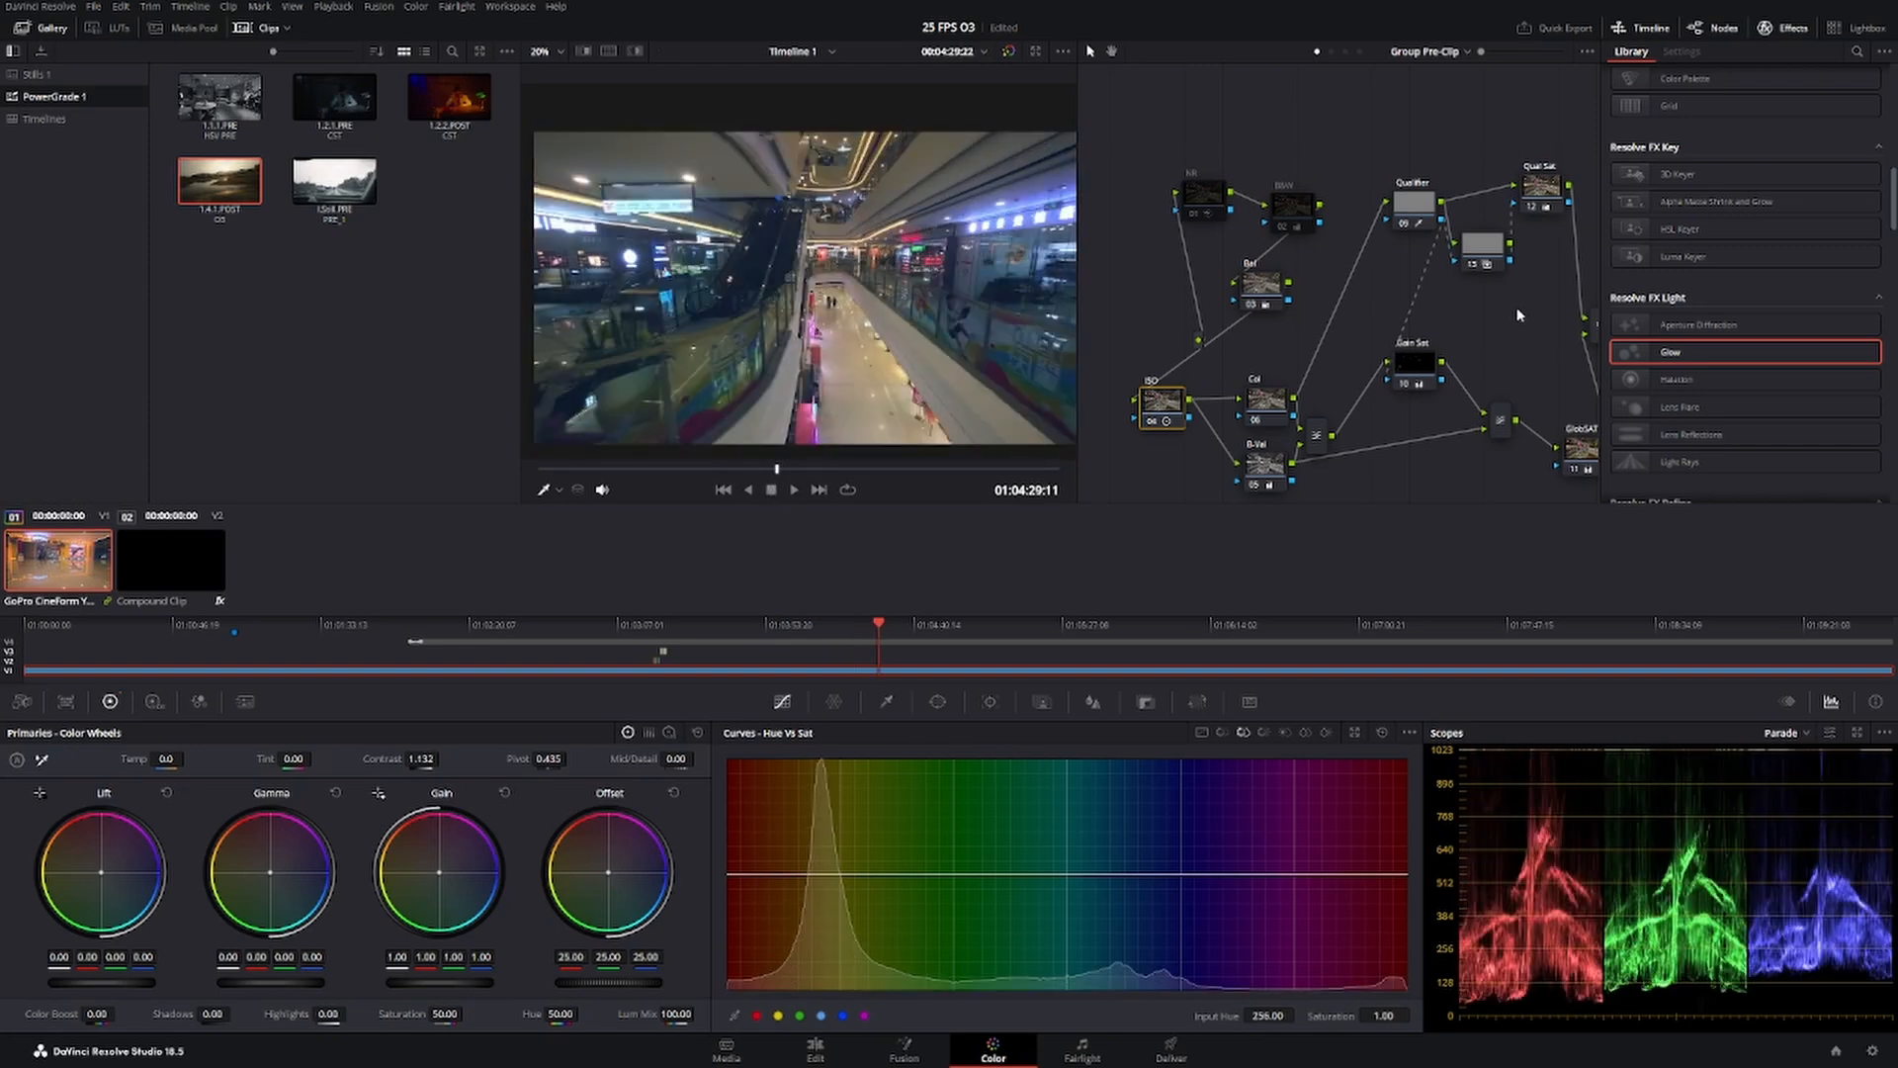
Return to Group Post-Clip, apply the Film Damage effect to the fx 4 node and check it on the arcade frame.
{"action": "left_click_drag", "start_coordinate": [1523, 313], "coordinate": [1428, 312]}
{"action": "left_click", "coordinate": [1448, 52]}
{"action": "left_click", "coordinate": [1459, 104]}
{"action": "left_click_drag", "start_coordinate": [1397, 415], "coordinate": [1345, 373]}
{"action": "left_click_drag", "start_coordinate": [1446, 484], "coordinate": [1387, 454]}
{"action": "left_click", "coordinate": [1327, 444]}
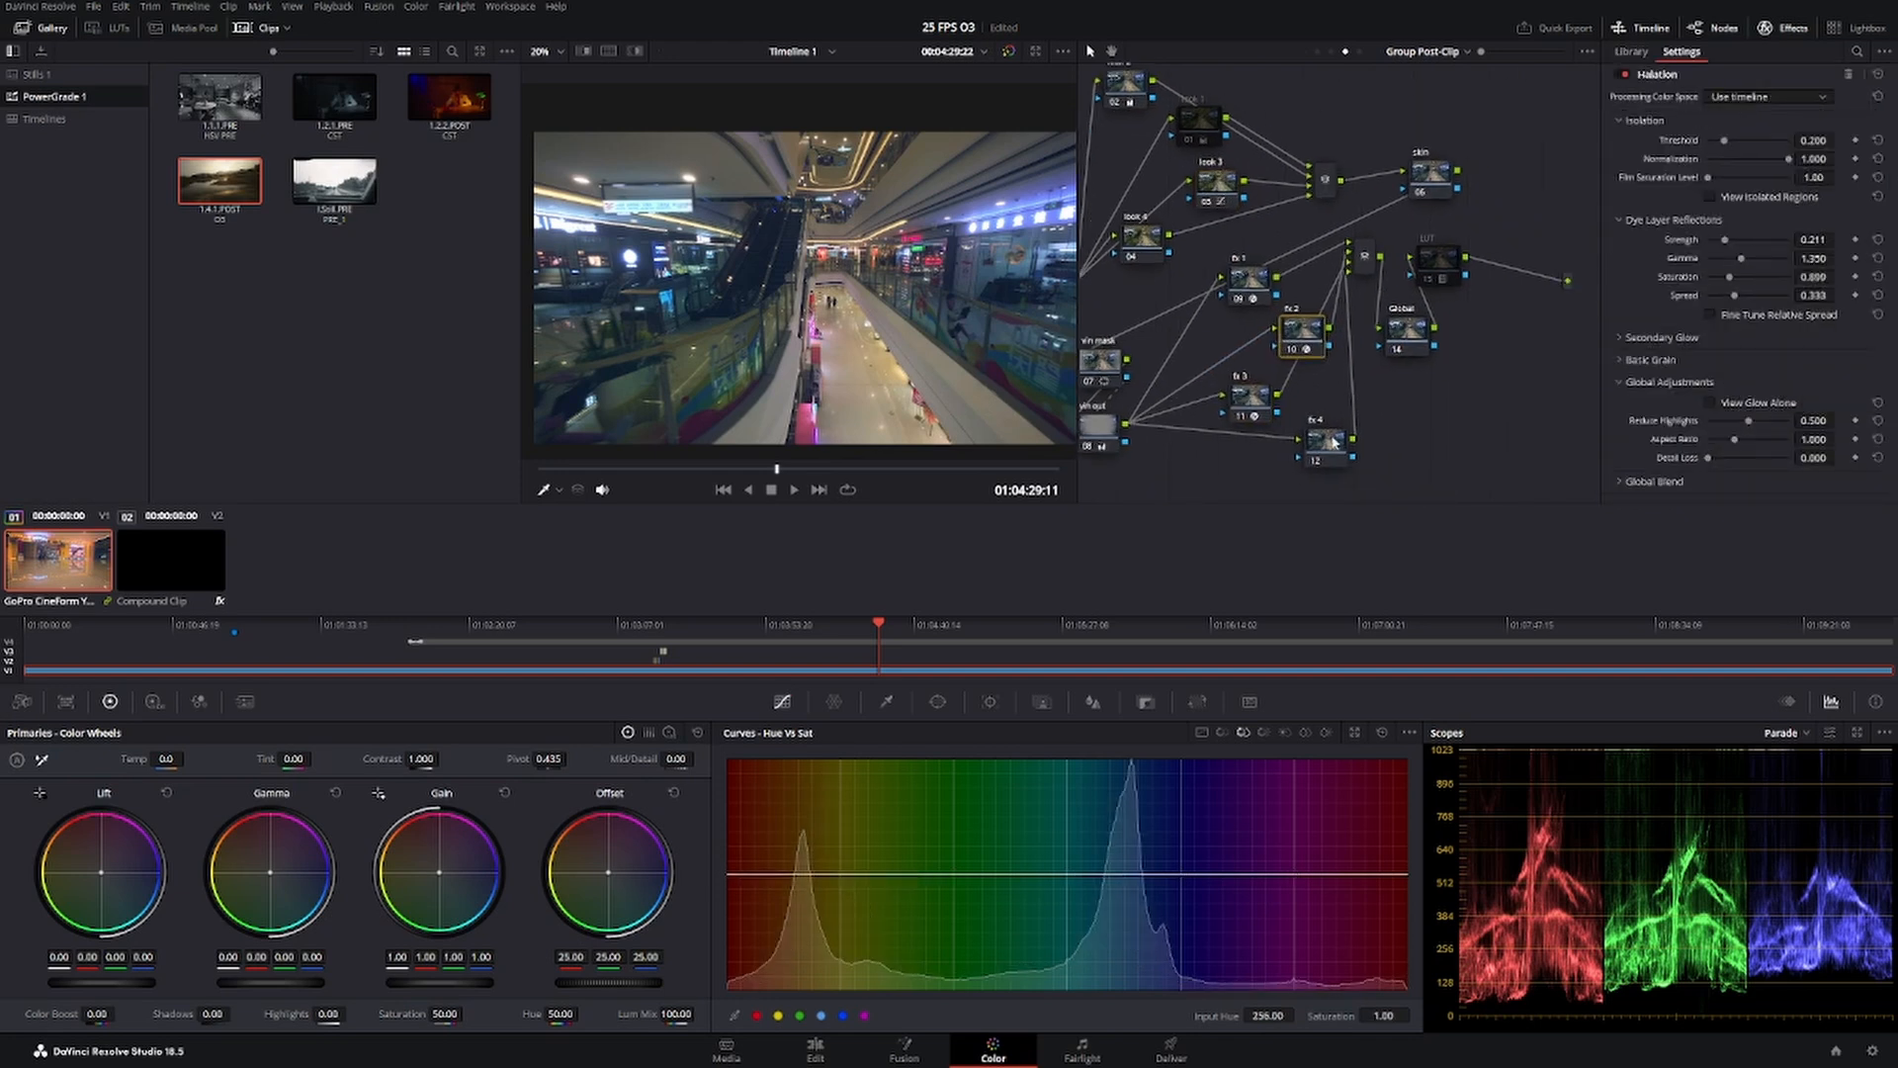
{"action": "scroll", "coordinate": [1777, 336], "scroll_direction": "down", "scroll_amount": 15}
{"action": "scroll", "coordinate": [1745, 366], "scroll_direction": "up", "scroll_amount": 5}
{"action": "left_click", "coordinate": [1688, 235]}
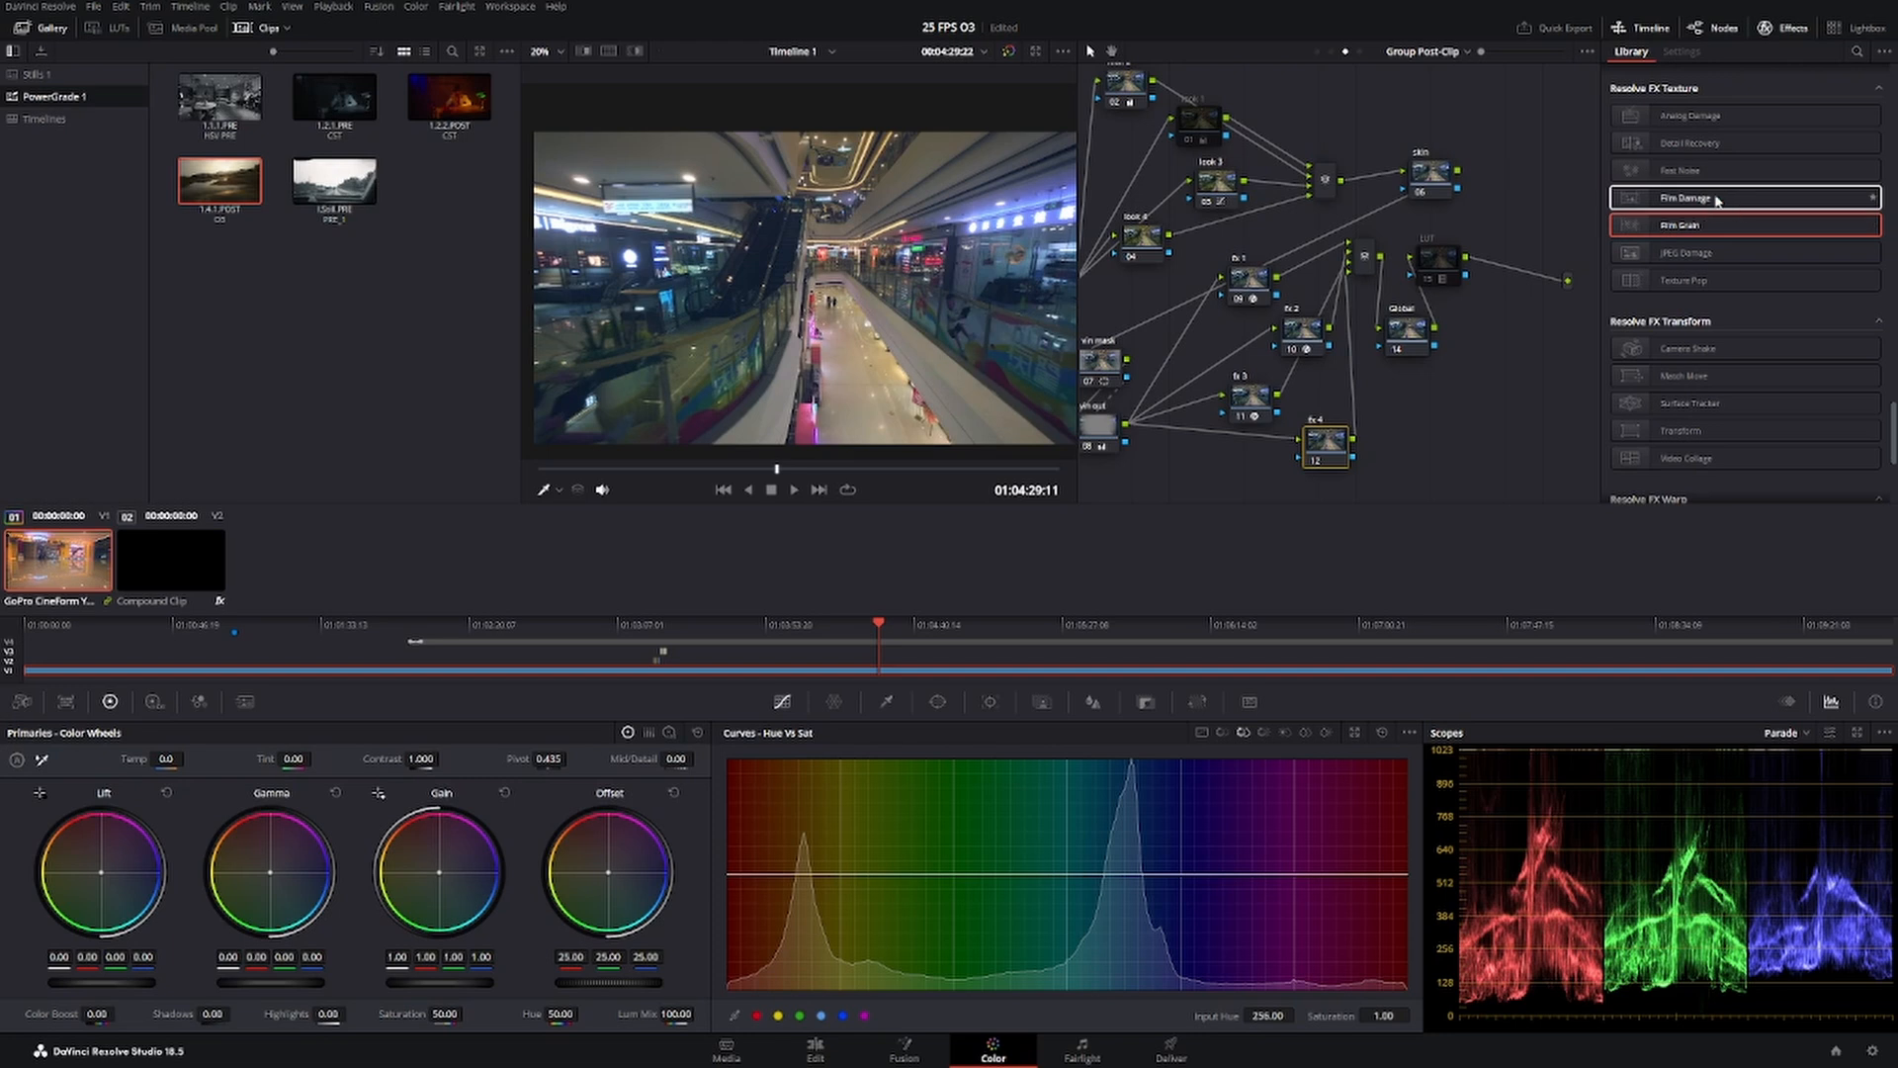
{"action": "left_click_drag", "start_coordinate": [1688, 200], "coordinate": [1327, 457]}
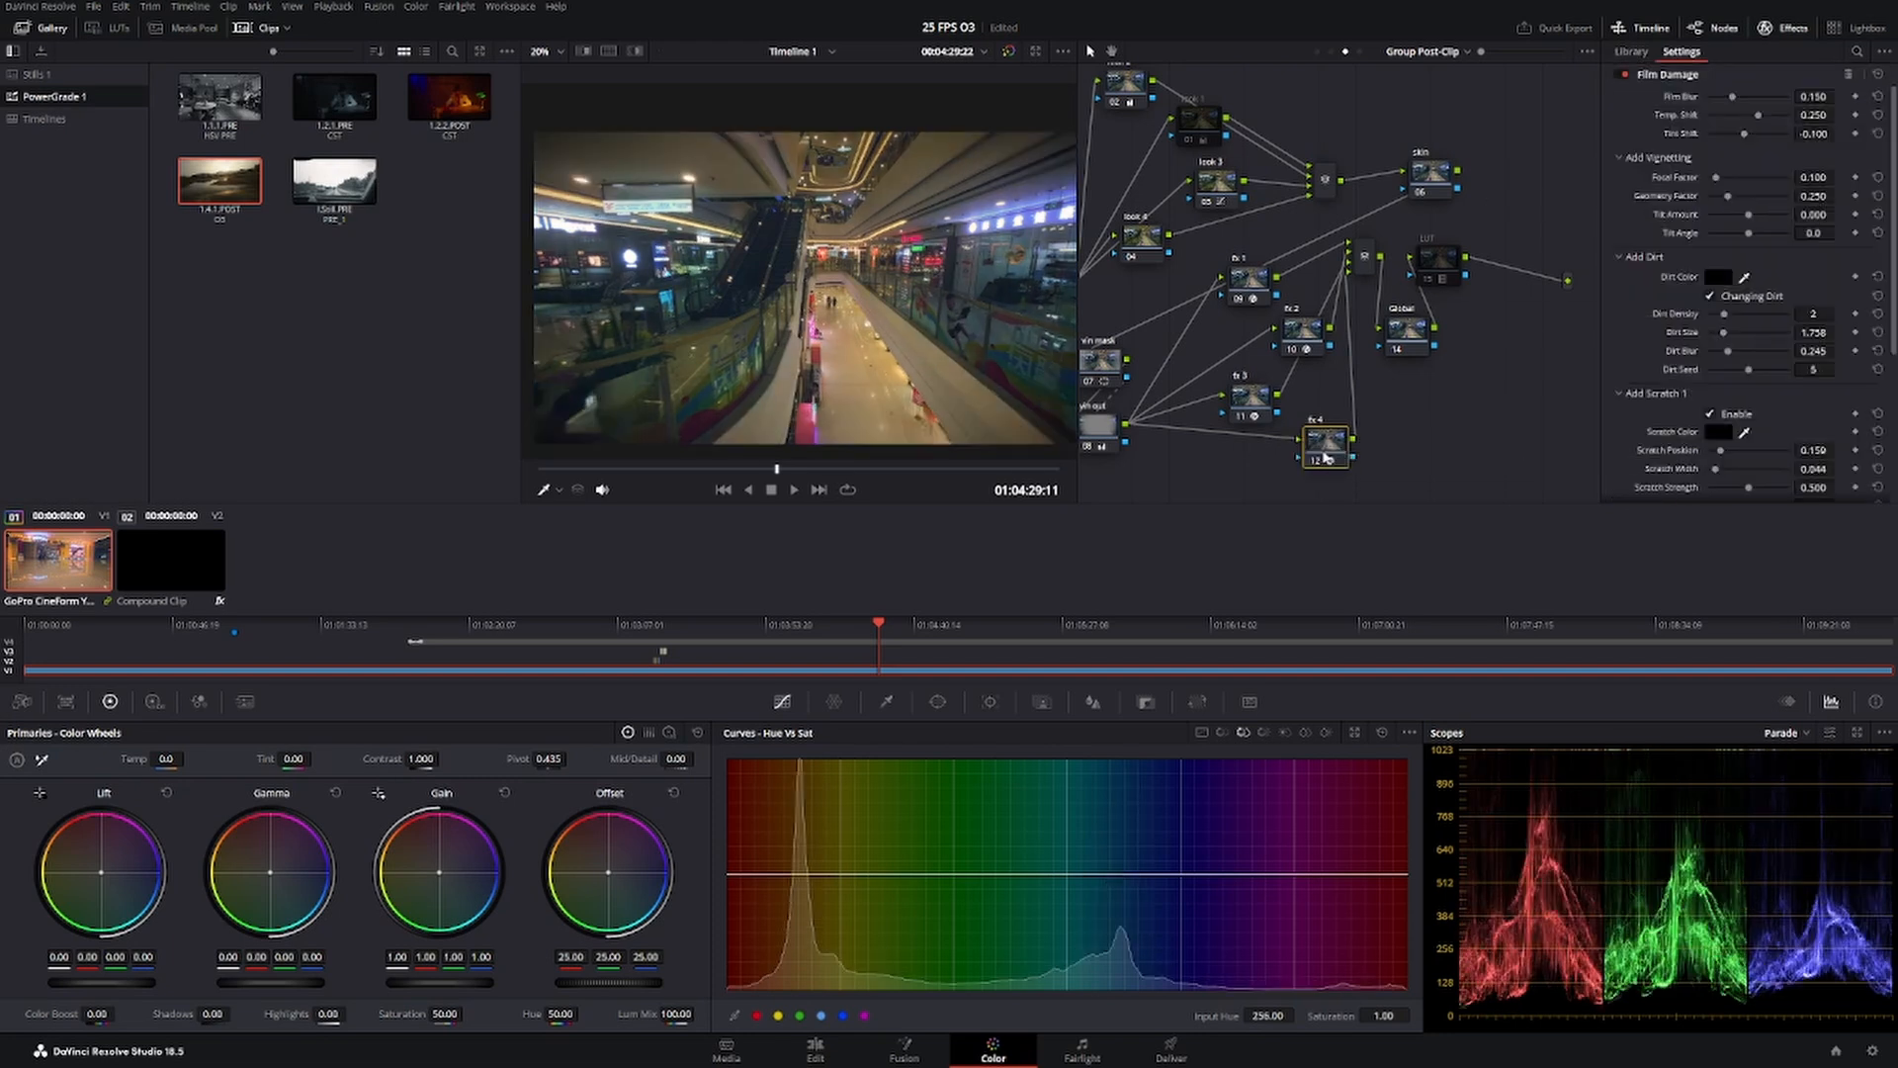
{"action": "left_click_drag", "start_coordinate": [638, 473], "coordinate": [647, 474]}
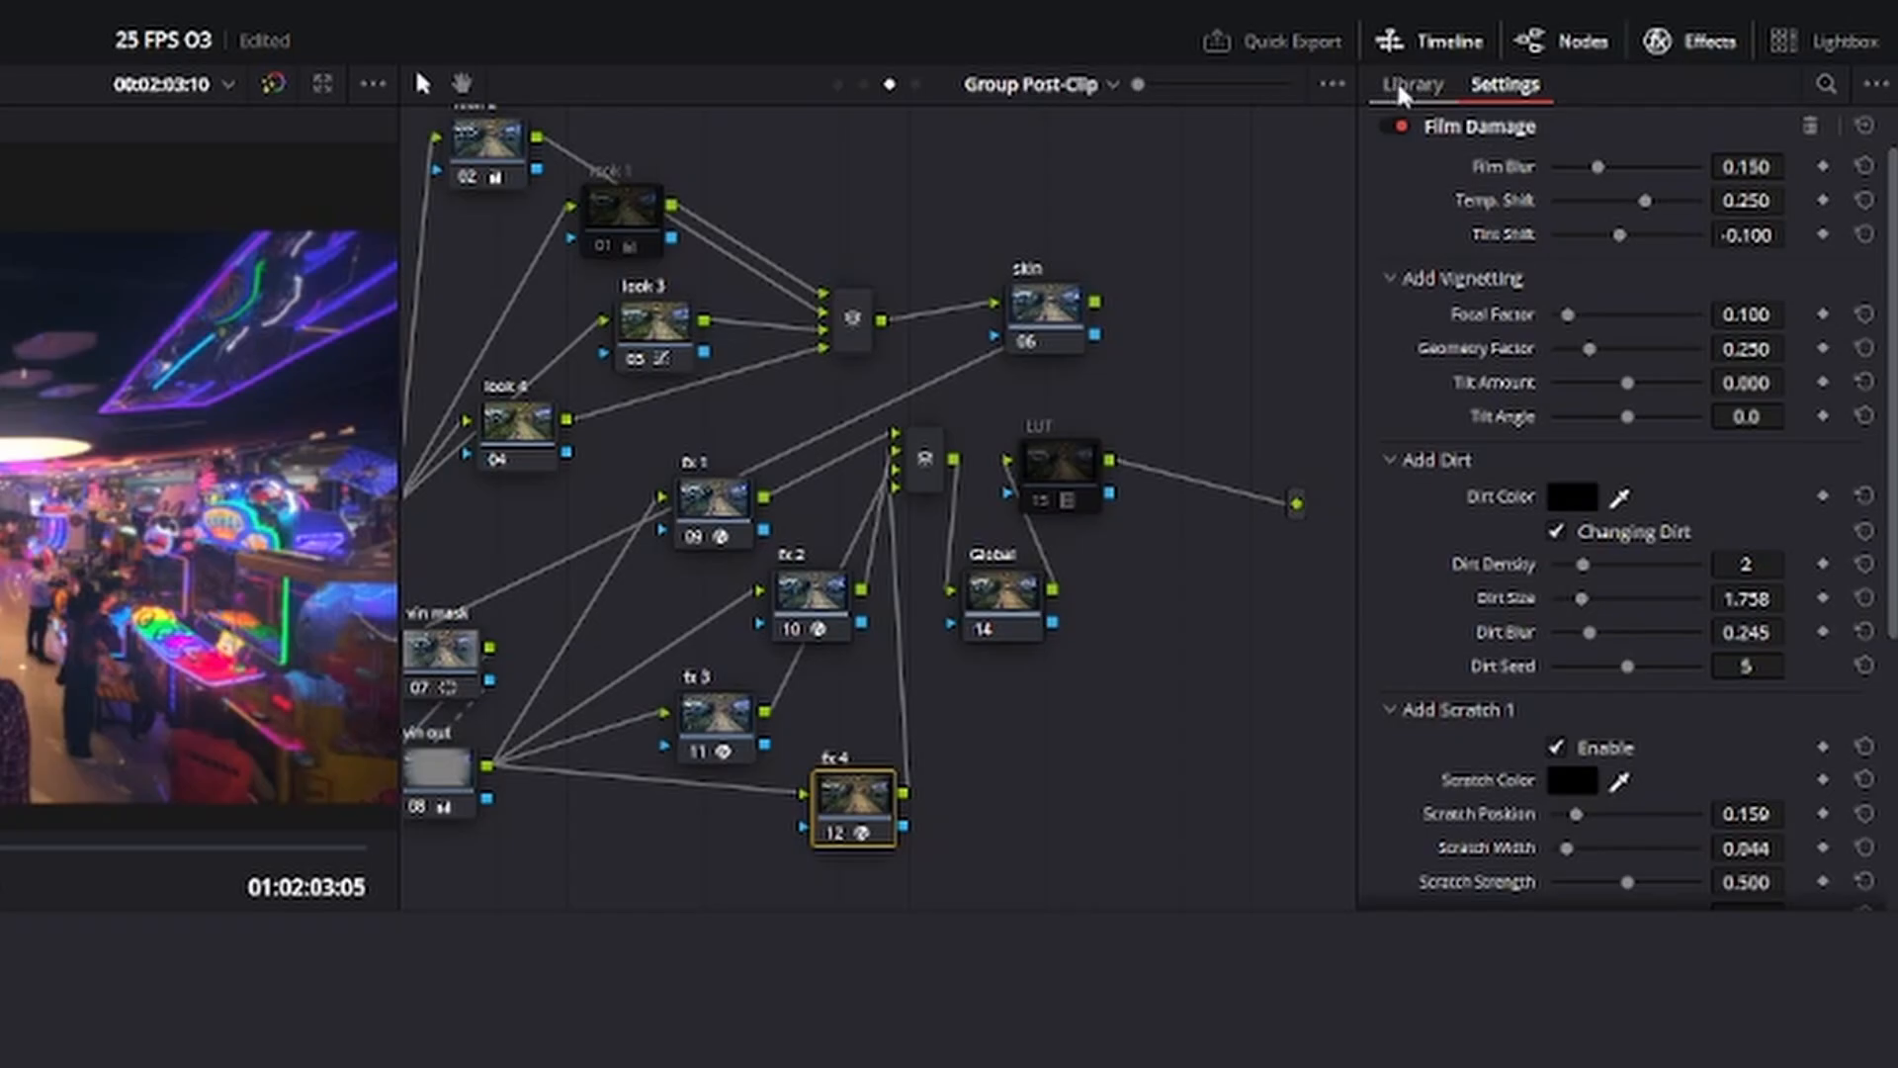
{"action": "left_click", "coordinate": [1628, 54]}
{"action": "left_click", "coordinate": [1678, 53]}
{"action": "left_click", "coordinate": [1631, 53]}
{"action": "left_click", "coordinate": [1684, 53]}
{"action": "left_click", "coordinate": [1717, 41]}
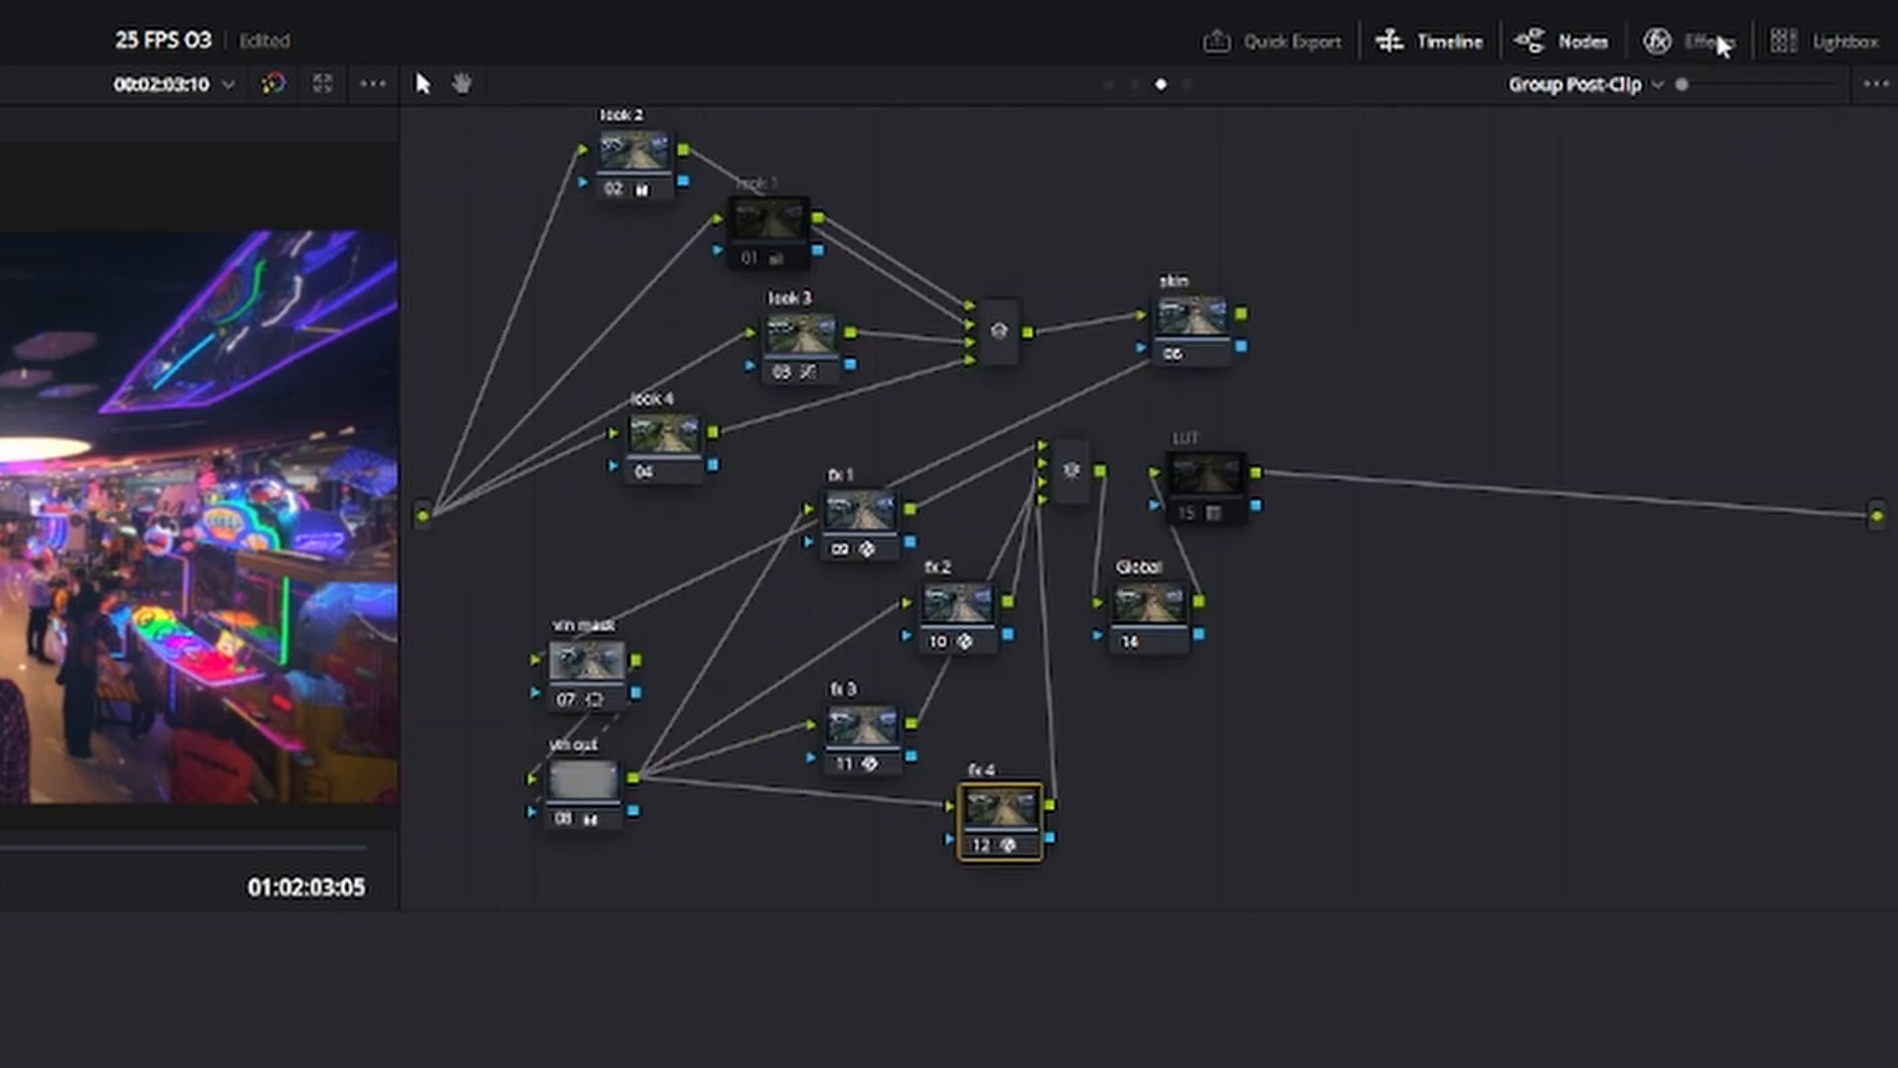
{"action": "left_click", "coordinate": [1720, 41]}
{"action": "left_click", "coordinate": [1414, 84]}
{"action": "left_click", "coordinate": [1505, 84]}
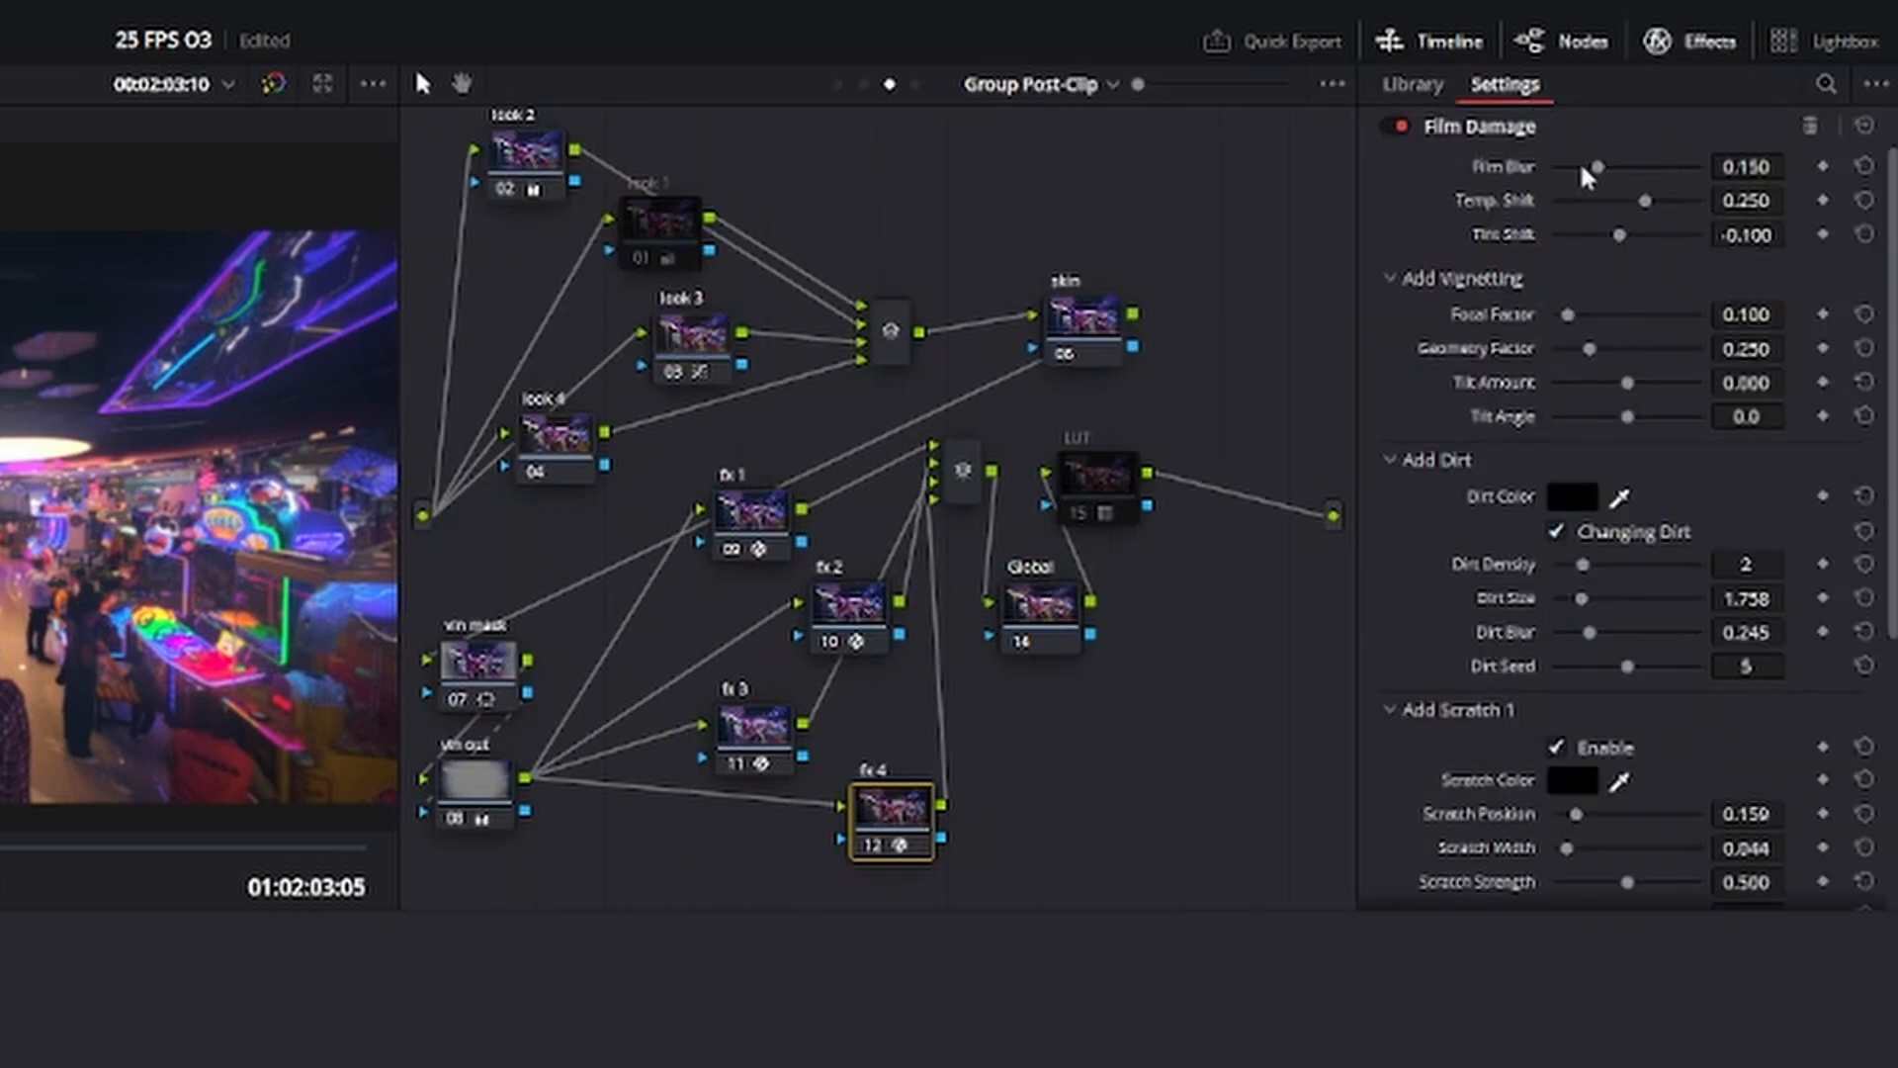
Try a film blur of 0.037 in the Film Damage effect, readjust it to a low amount and disable Scratch 1.
{"action": "mouse_move", "coordinate": [1597, 165]}
{"action": "left_mouse_down"}
{"action": "mouse_move", "coordinate": [1548, 170]}
{"action": "mouse_move", "coordinate": [1568, 174]}
{"action": "left_mouse_up"}
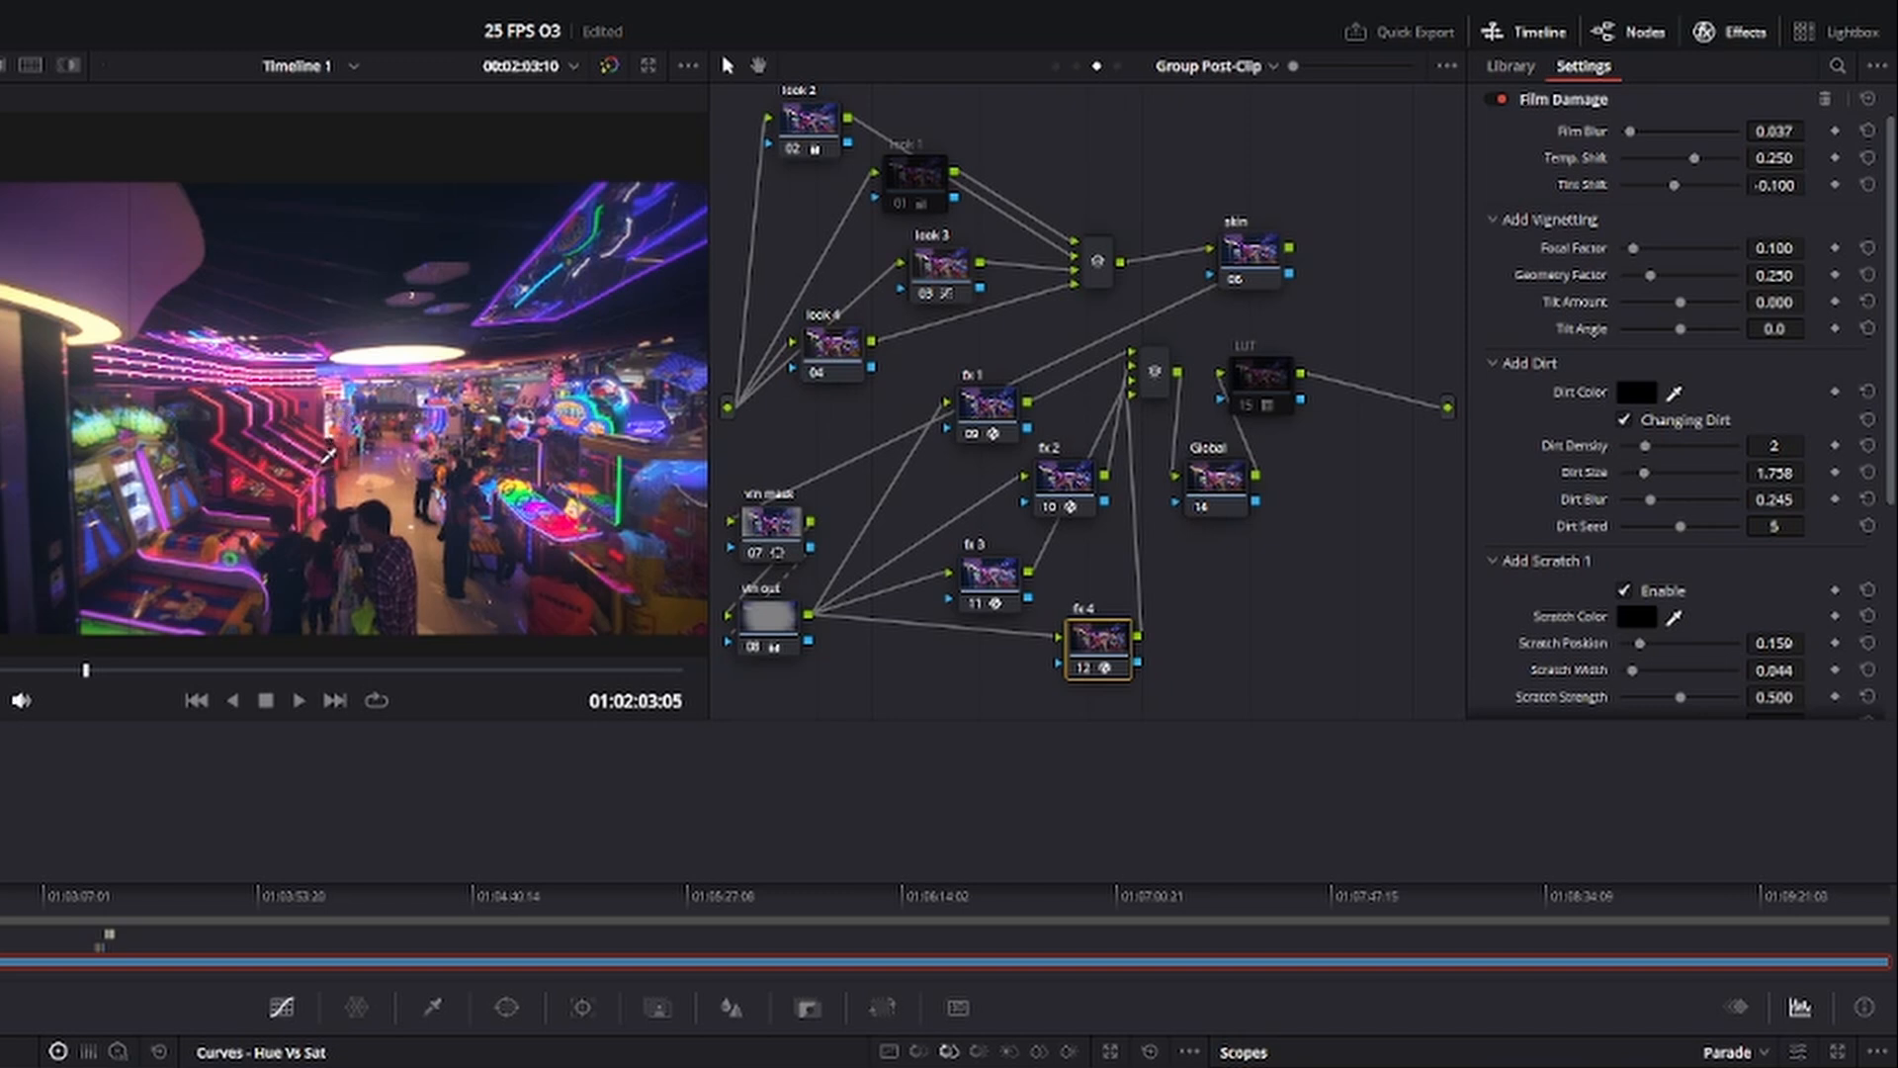
{"action": "key", "text": "ctrl+s"}
{"action": "left_click_drag", "start_coordinate": [1630, 131], "coordinate": [1559, 189]}
{"action": "left_click_drag", "start_coordinate": [1622, 132], "coordinate": [1646, 139]}
{"action": "scroll", "coordinate": [1636, 406], "scroll_direction": "down", "scroll_amount": 3}
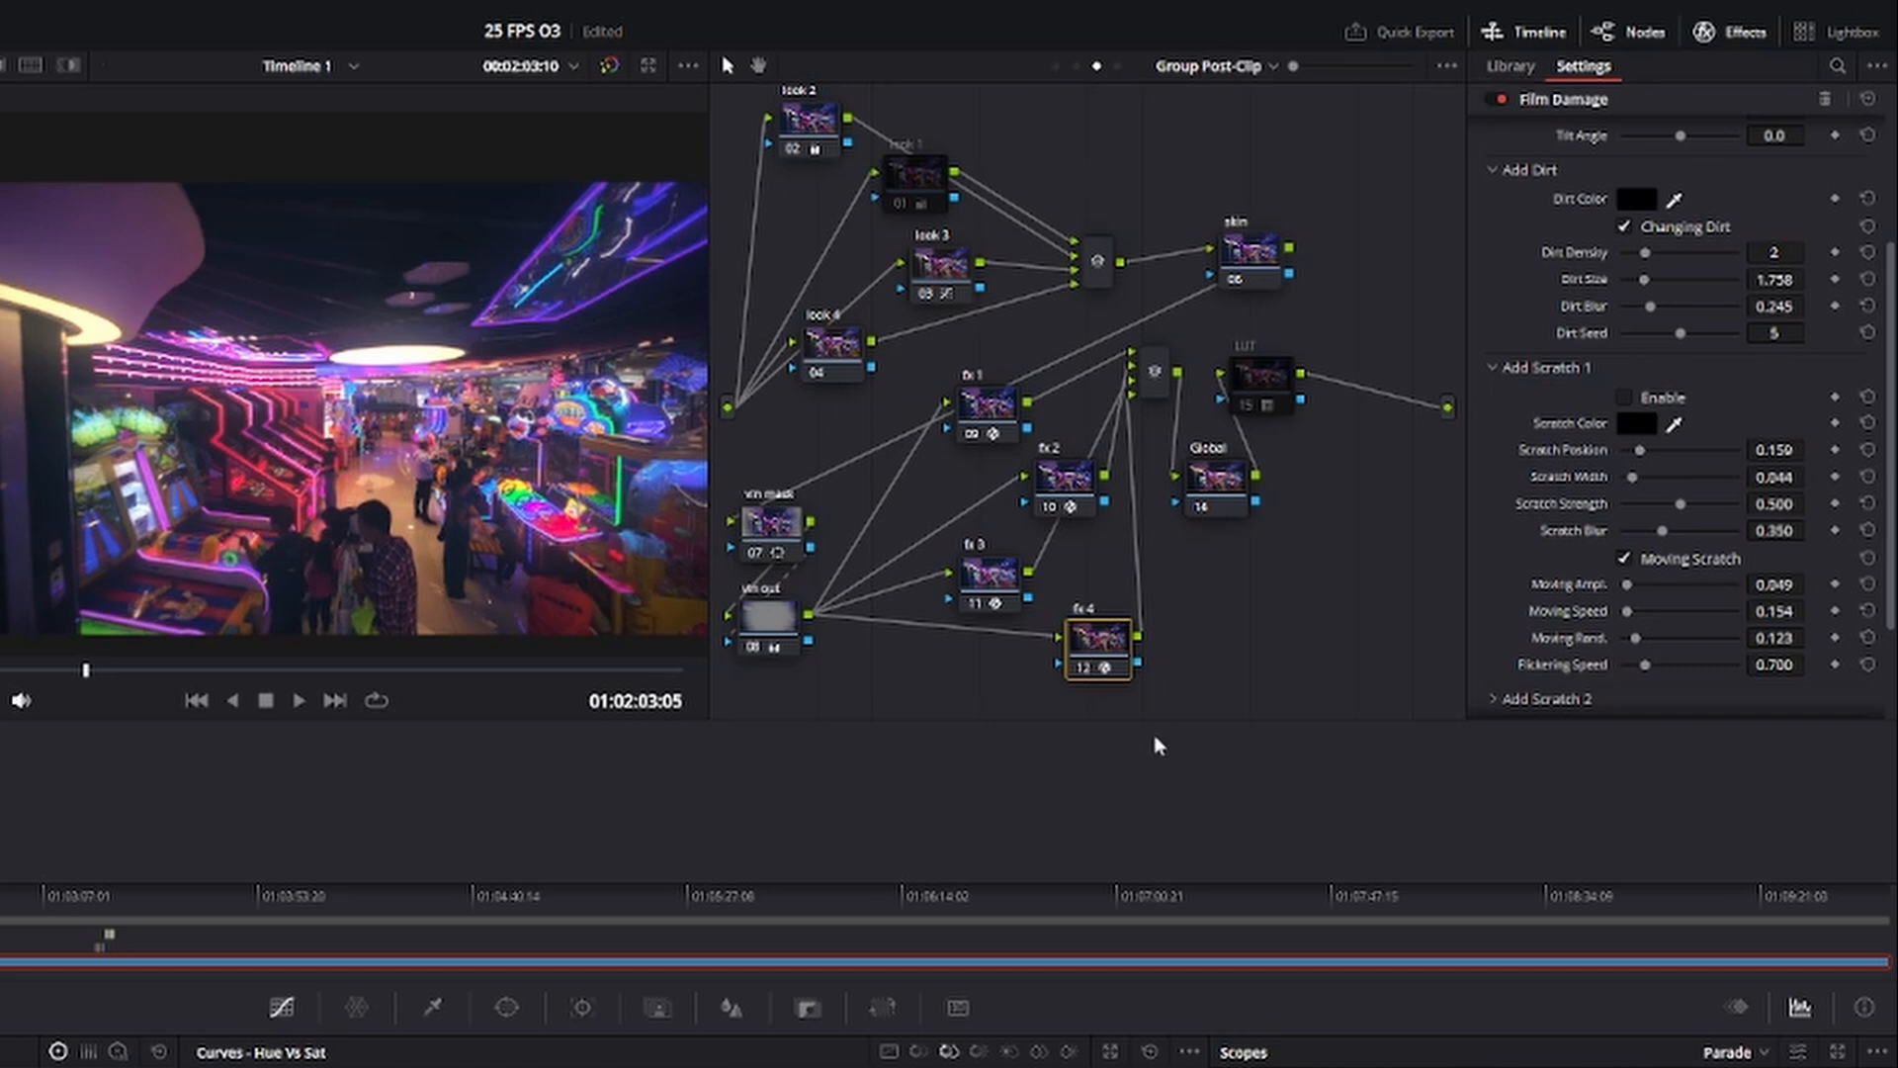
Set the fx 4 node's key output gain to 1.818 and check the film damage on other mall frames.
{"action": "left_click_drag", "start_coordinate": [1108, 649], "coordinate": [1095, 633]}
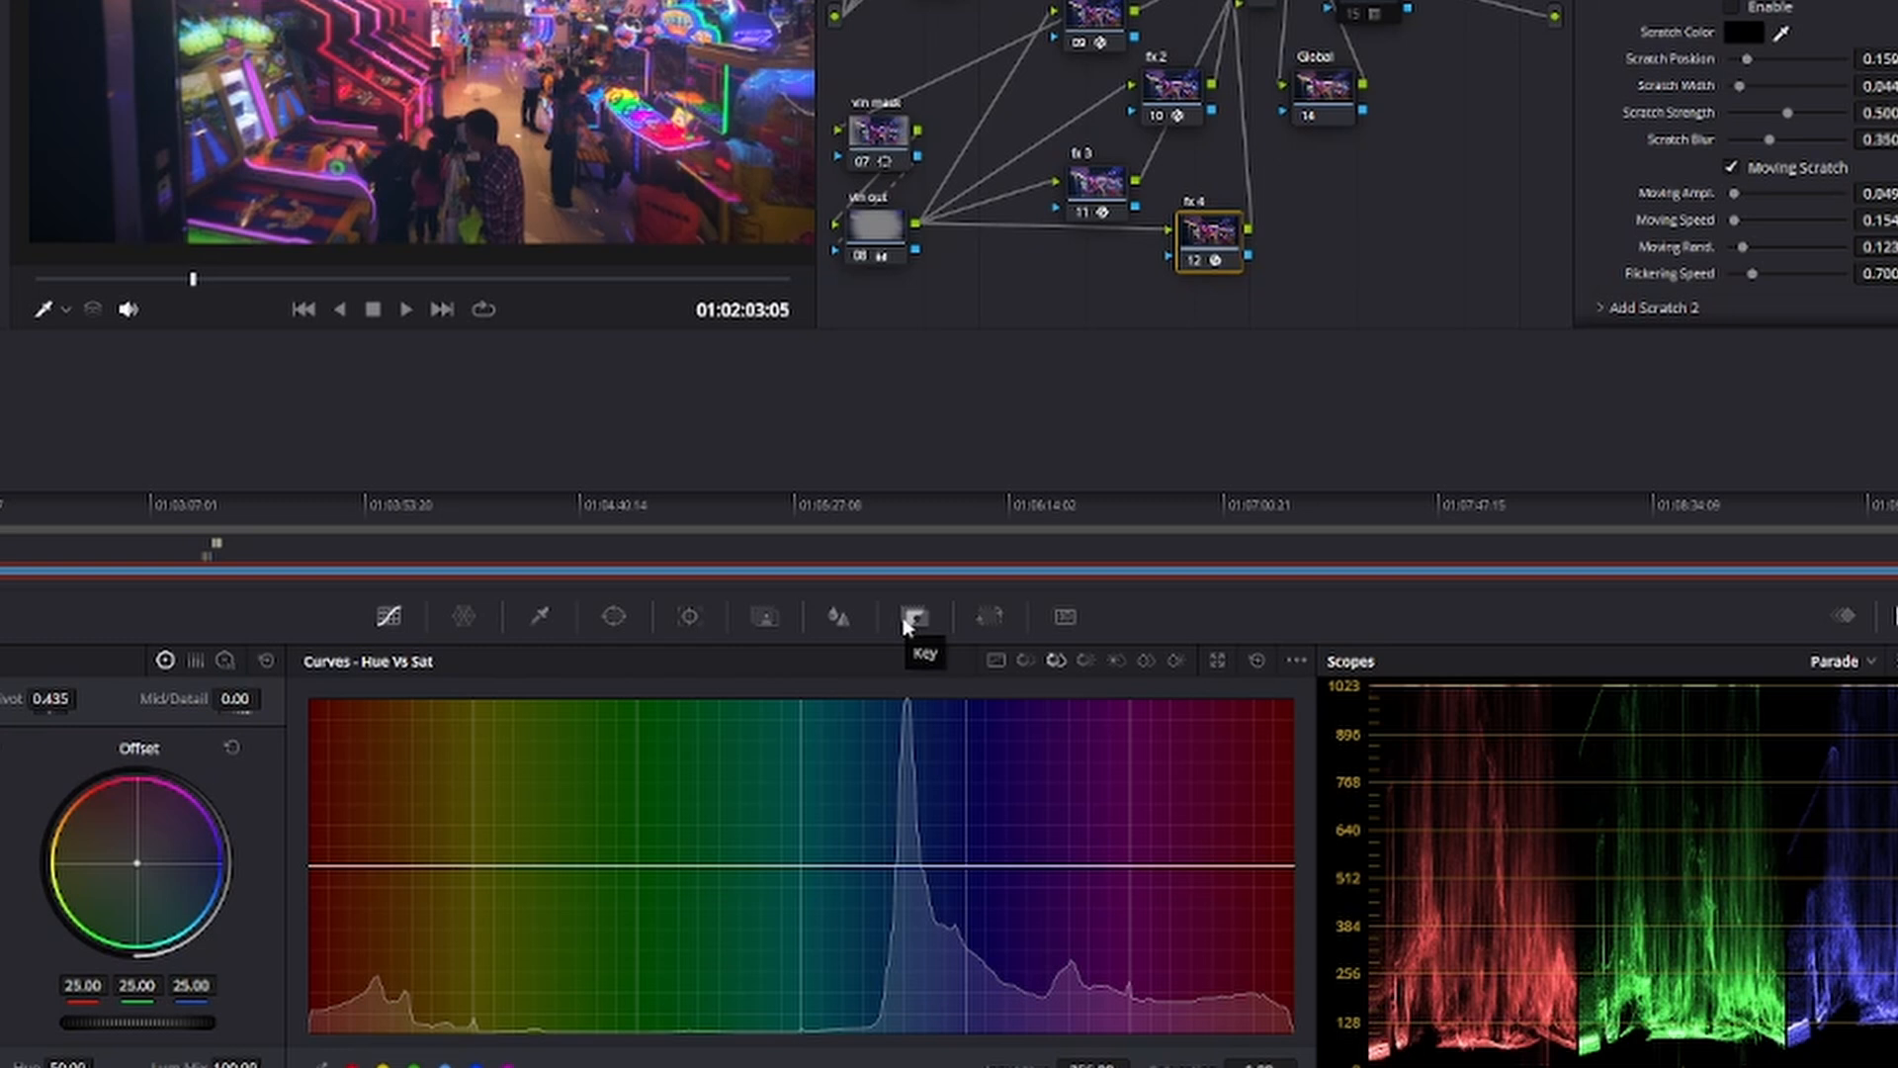
{"action": "left_click", "coordinate": [910, 623]}
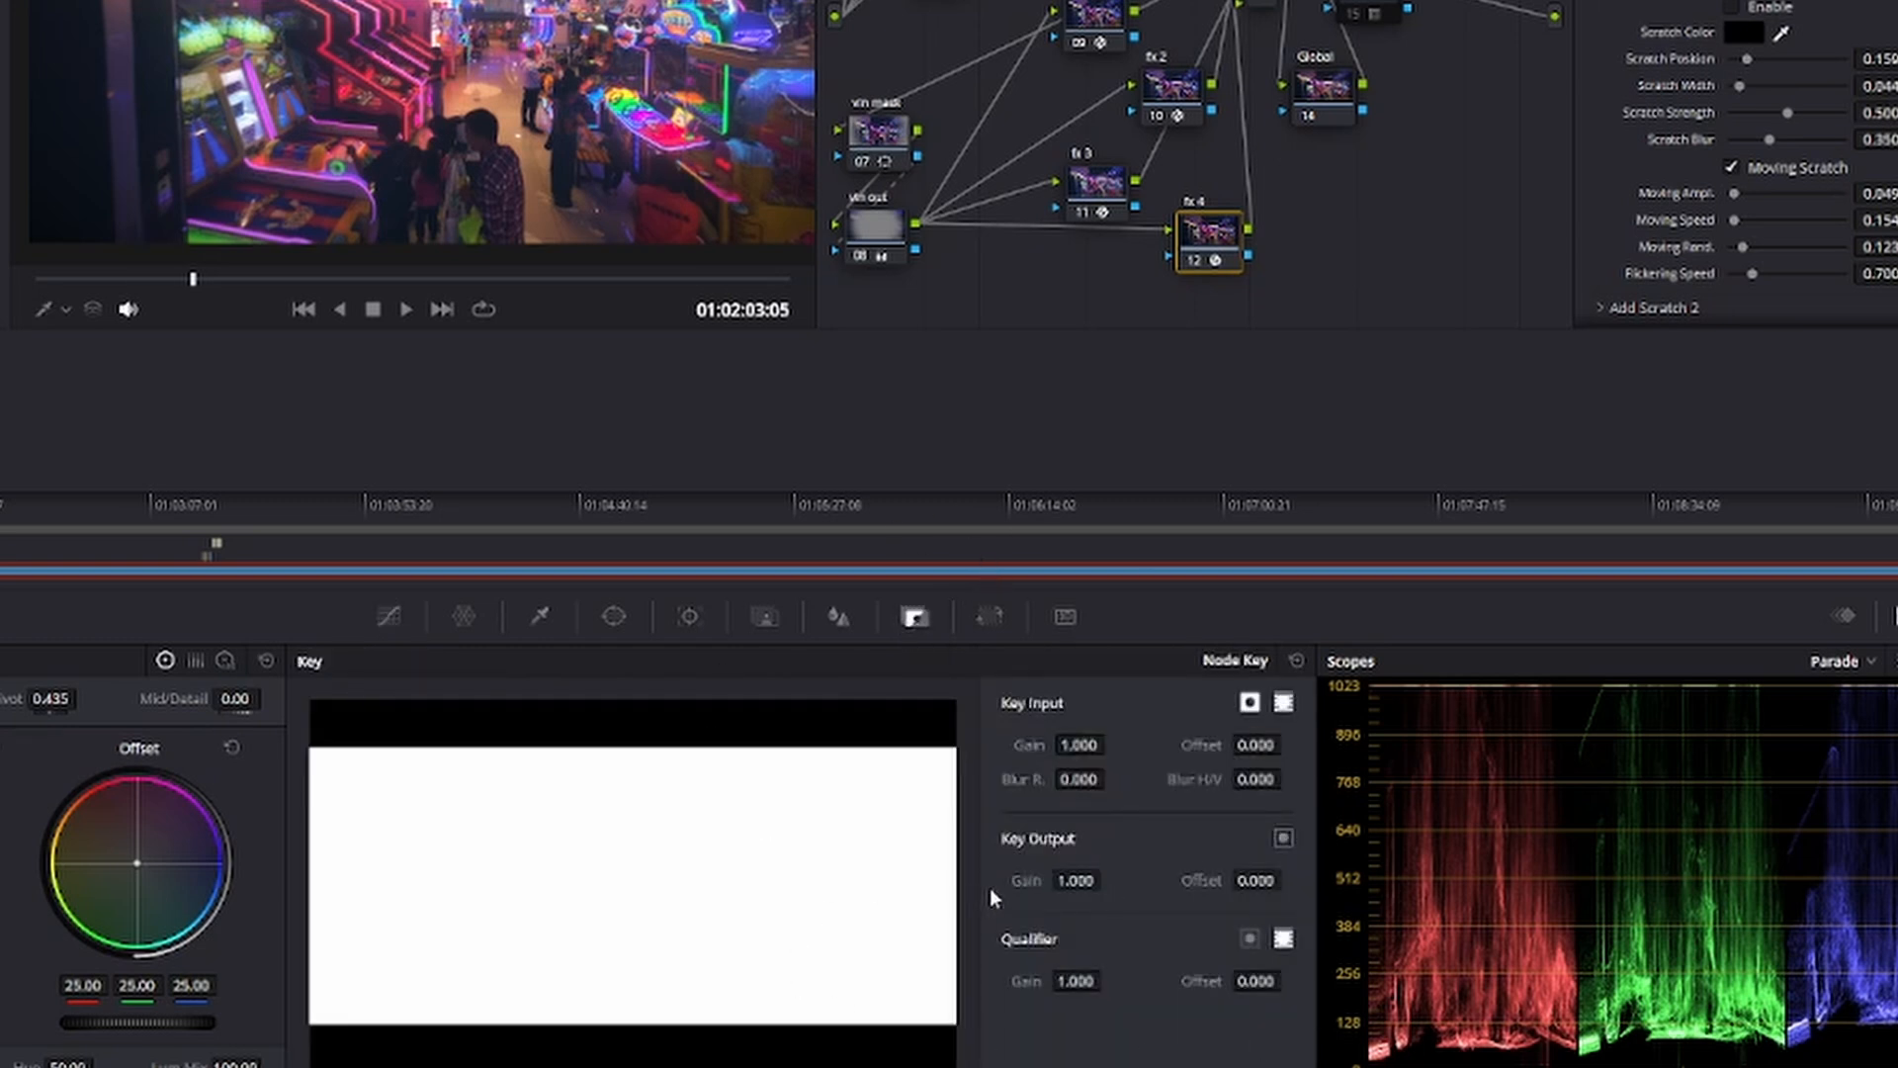
{"action": "left_click_drag", "start_coordinate": [1088, 881], "coordinate": [1167, 847]}
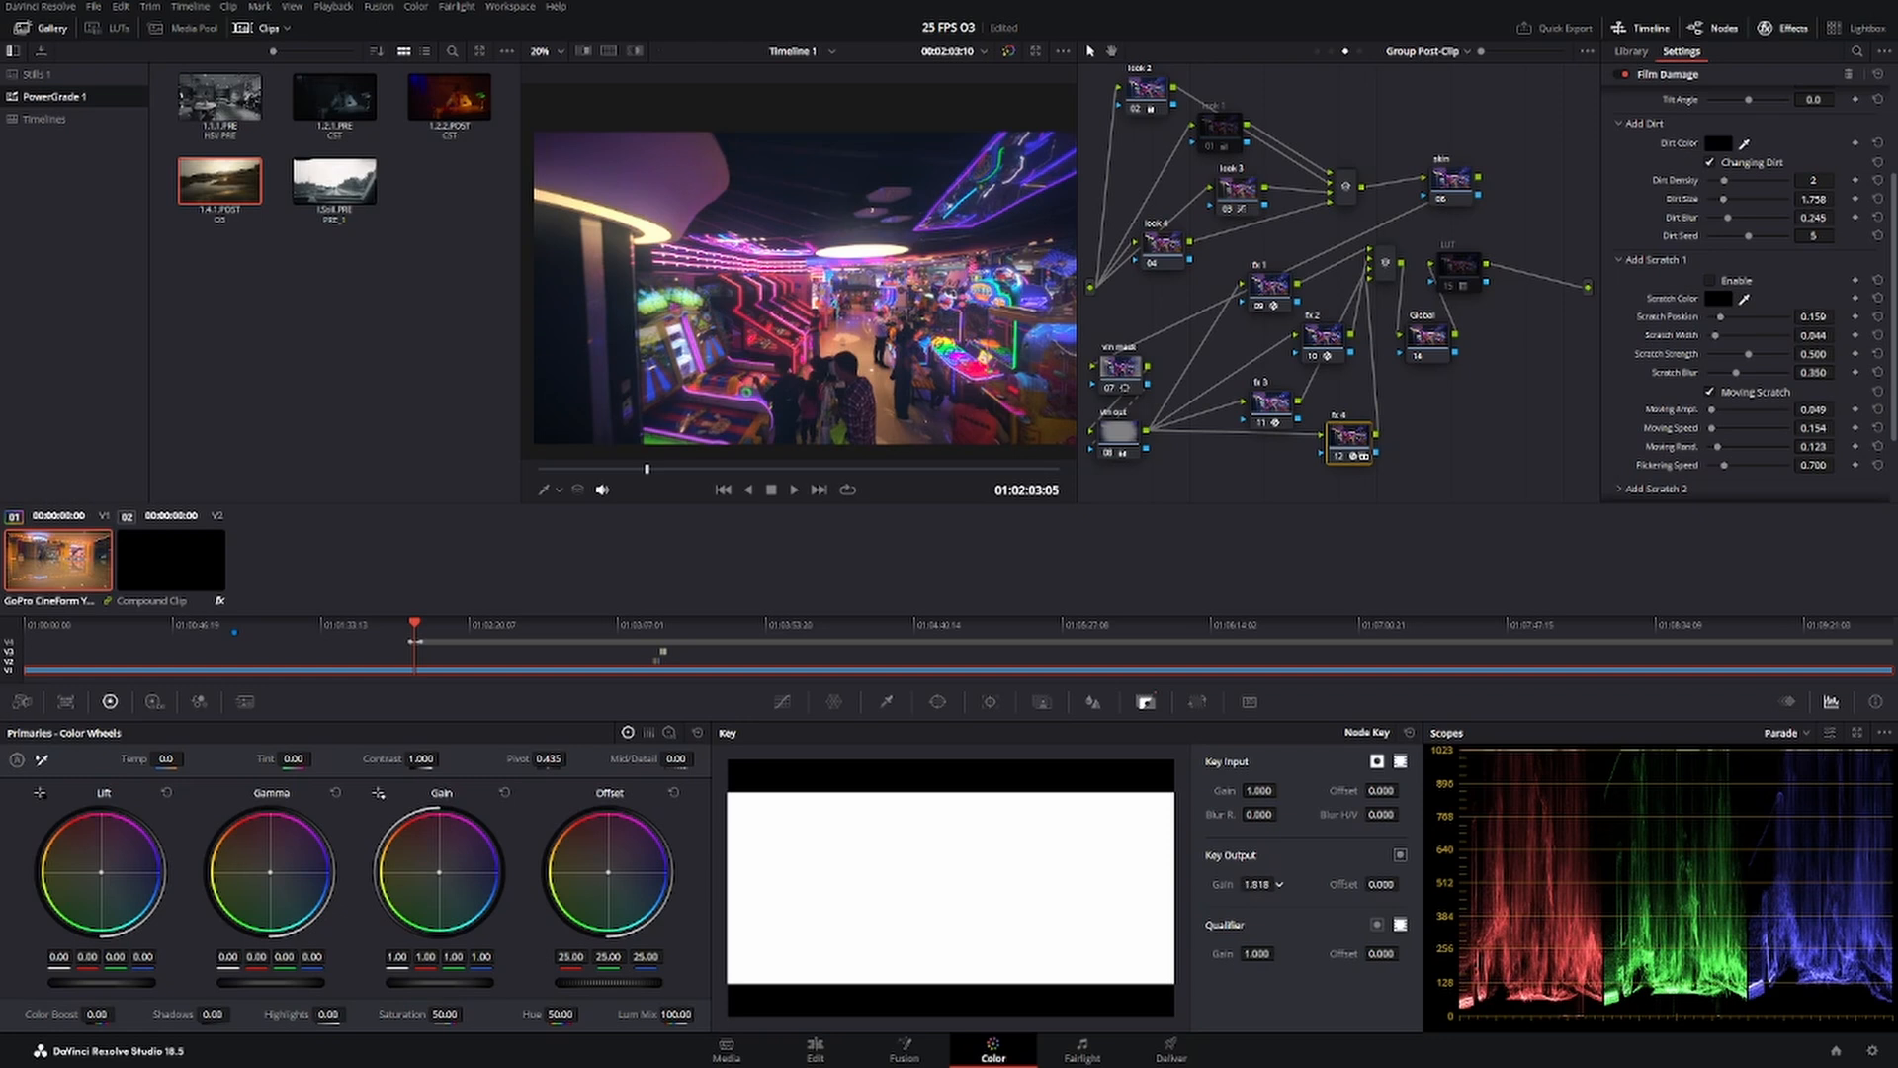
{"action": "mouse_move", "coordinate": [1256, 884]}
{"action": "left_mouse_down"}
{"action": "mouse_move", "coordinate": [1225, 884]}
{"action": "mouse_move", "coordinate": [1279, 883]}
{"action": "left_mouse_up"}
{"action": "left_click_drag", "start_coordinate": [649, 471], "coordinate": [741, 473]}
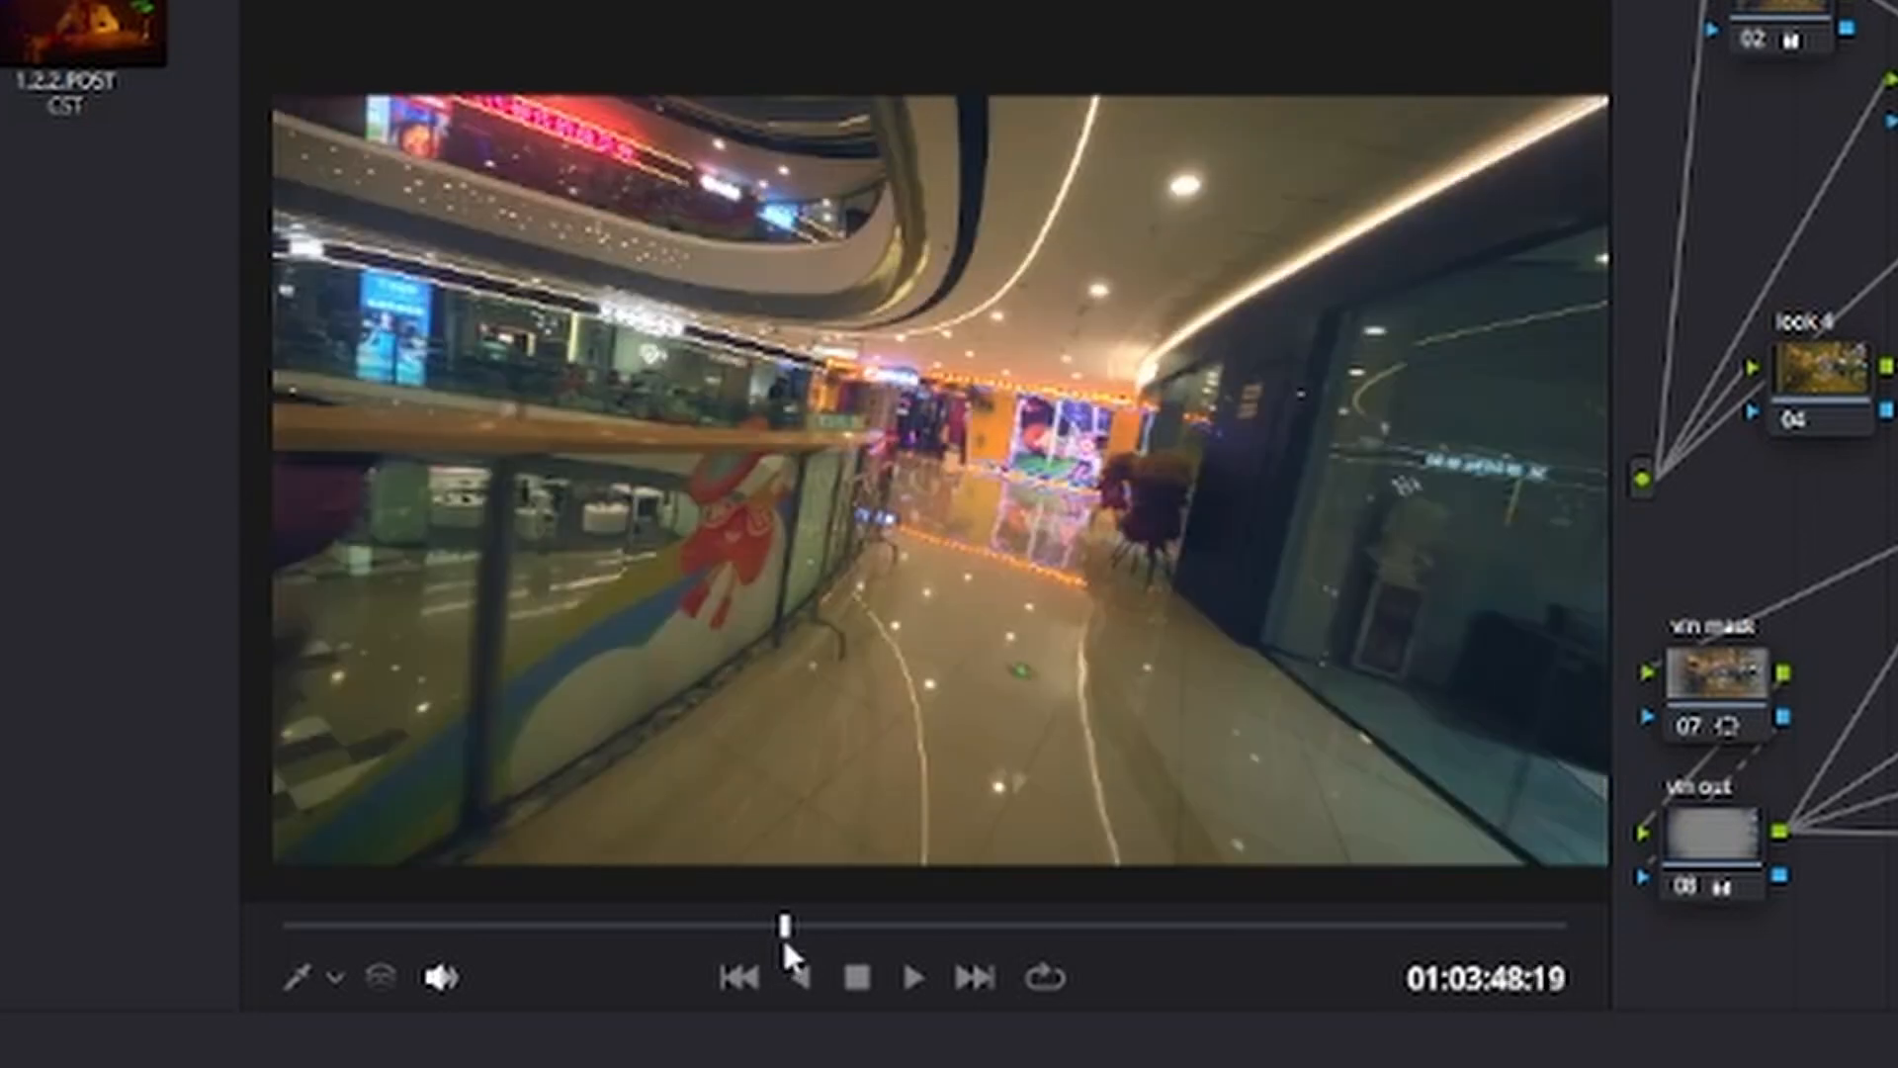
{"action": "mouse_move", "coordinate": [781, 935]}
{"action": "left_mouse_down"}
{"action": "mouse_move", "coordinate": [797, 940]}
{"action": "mouse_move", "coordinate": [756, 941]}
{"action": "mouse_move", "coordinate": [775, 946]}
{"action": "left_mouse_up"}
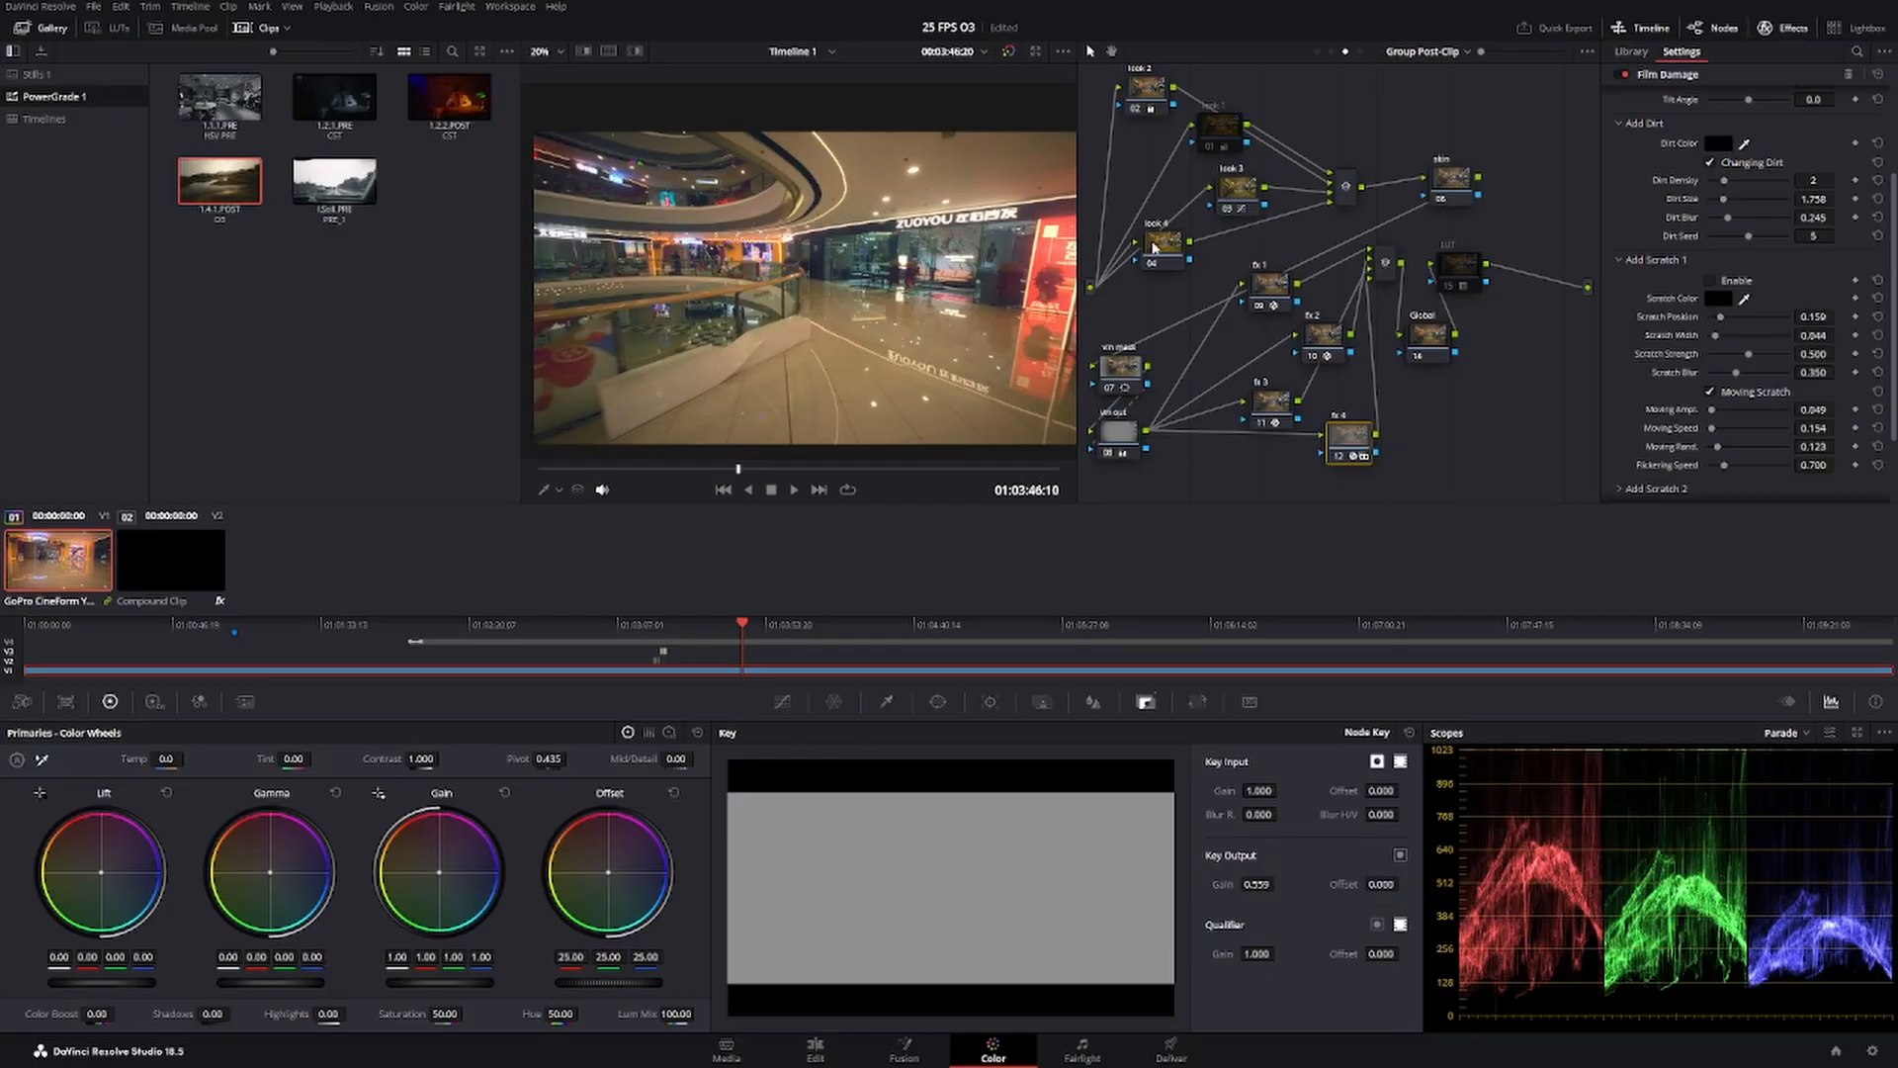
Select the look 4 node and add red, cyan and blue control points to its Hue Vs Sat curve.
{"action": "left_click", "coordinate": [1791, 361]}
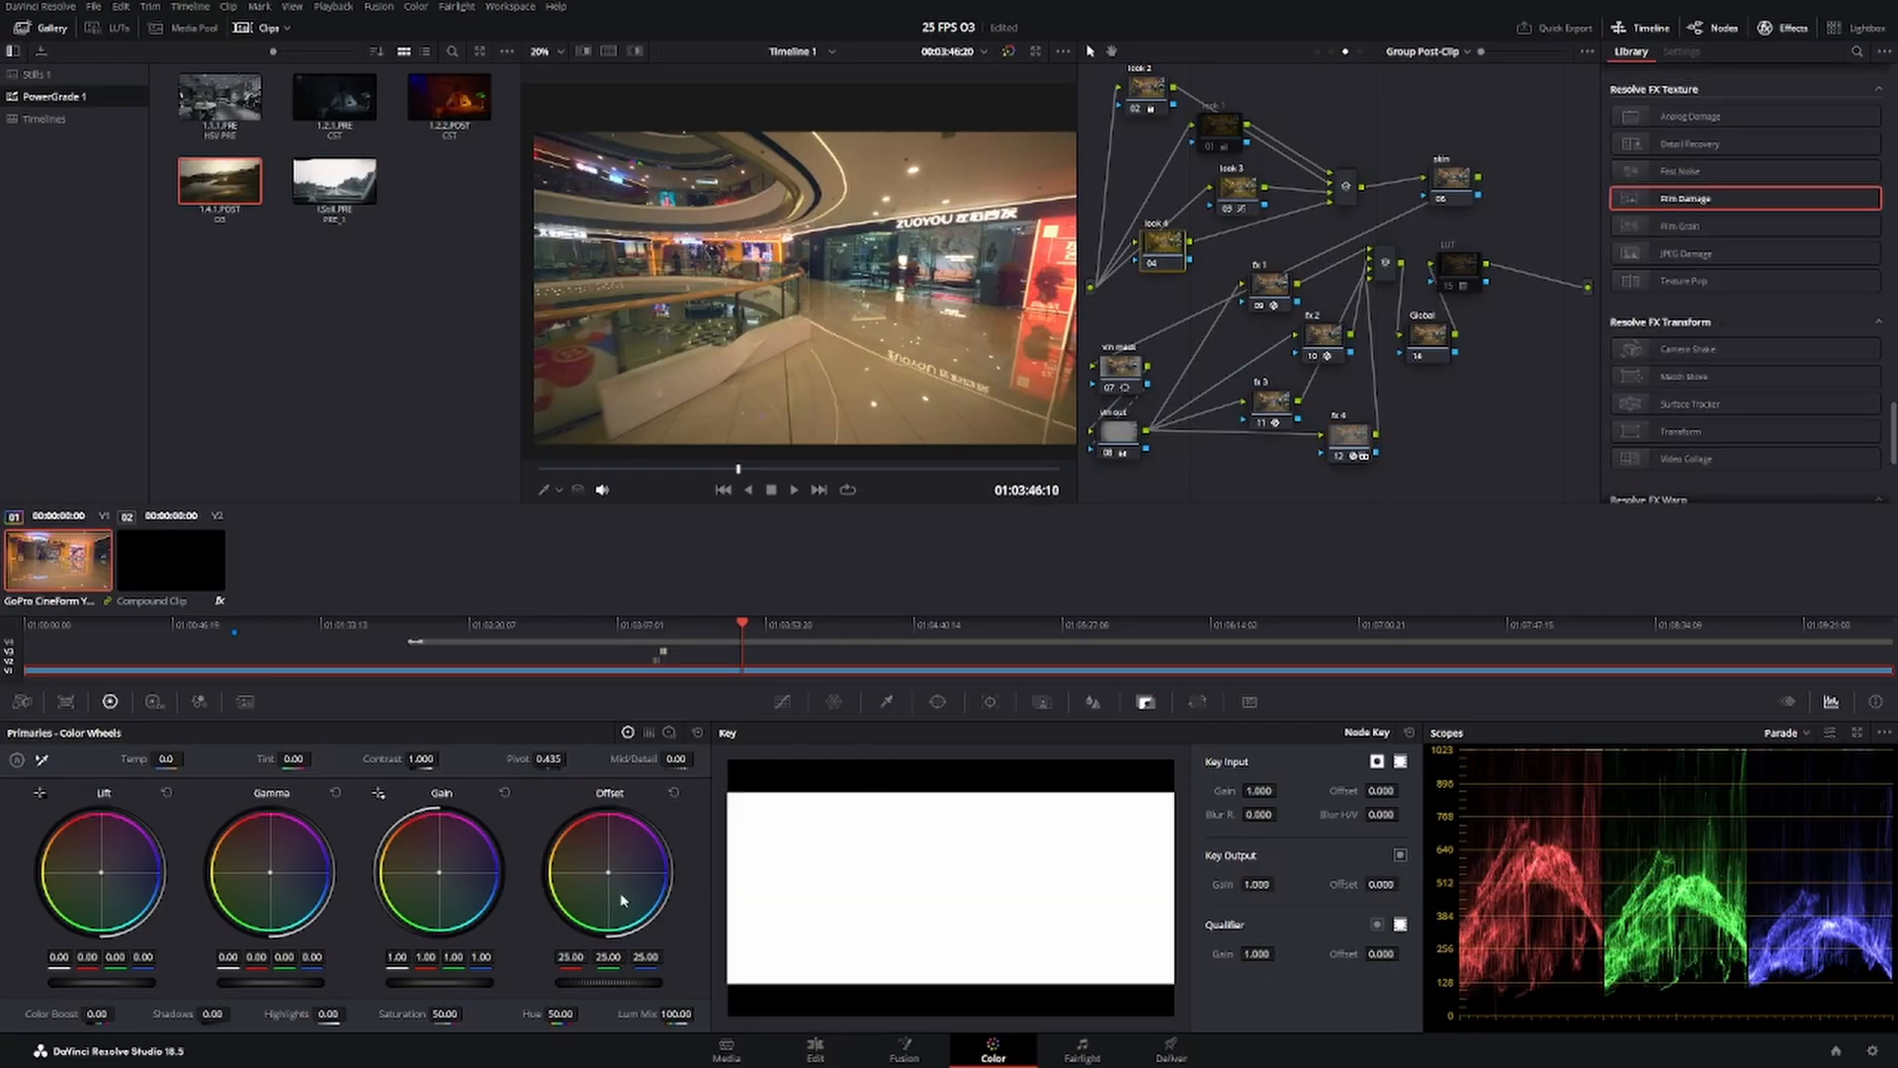
{"action": "left_click", "coordinate": [781, 702]}
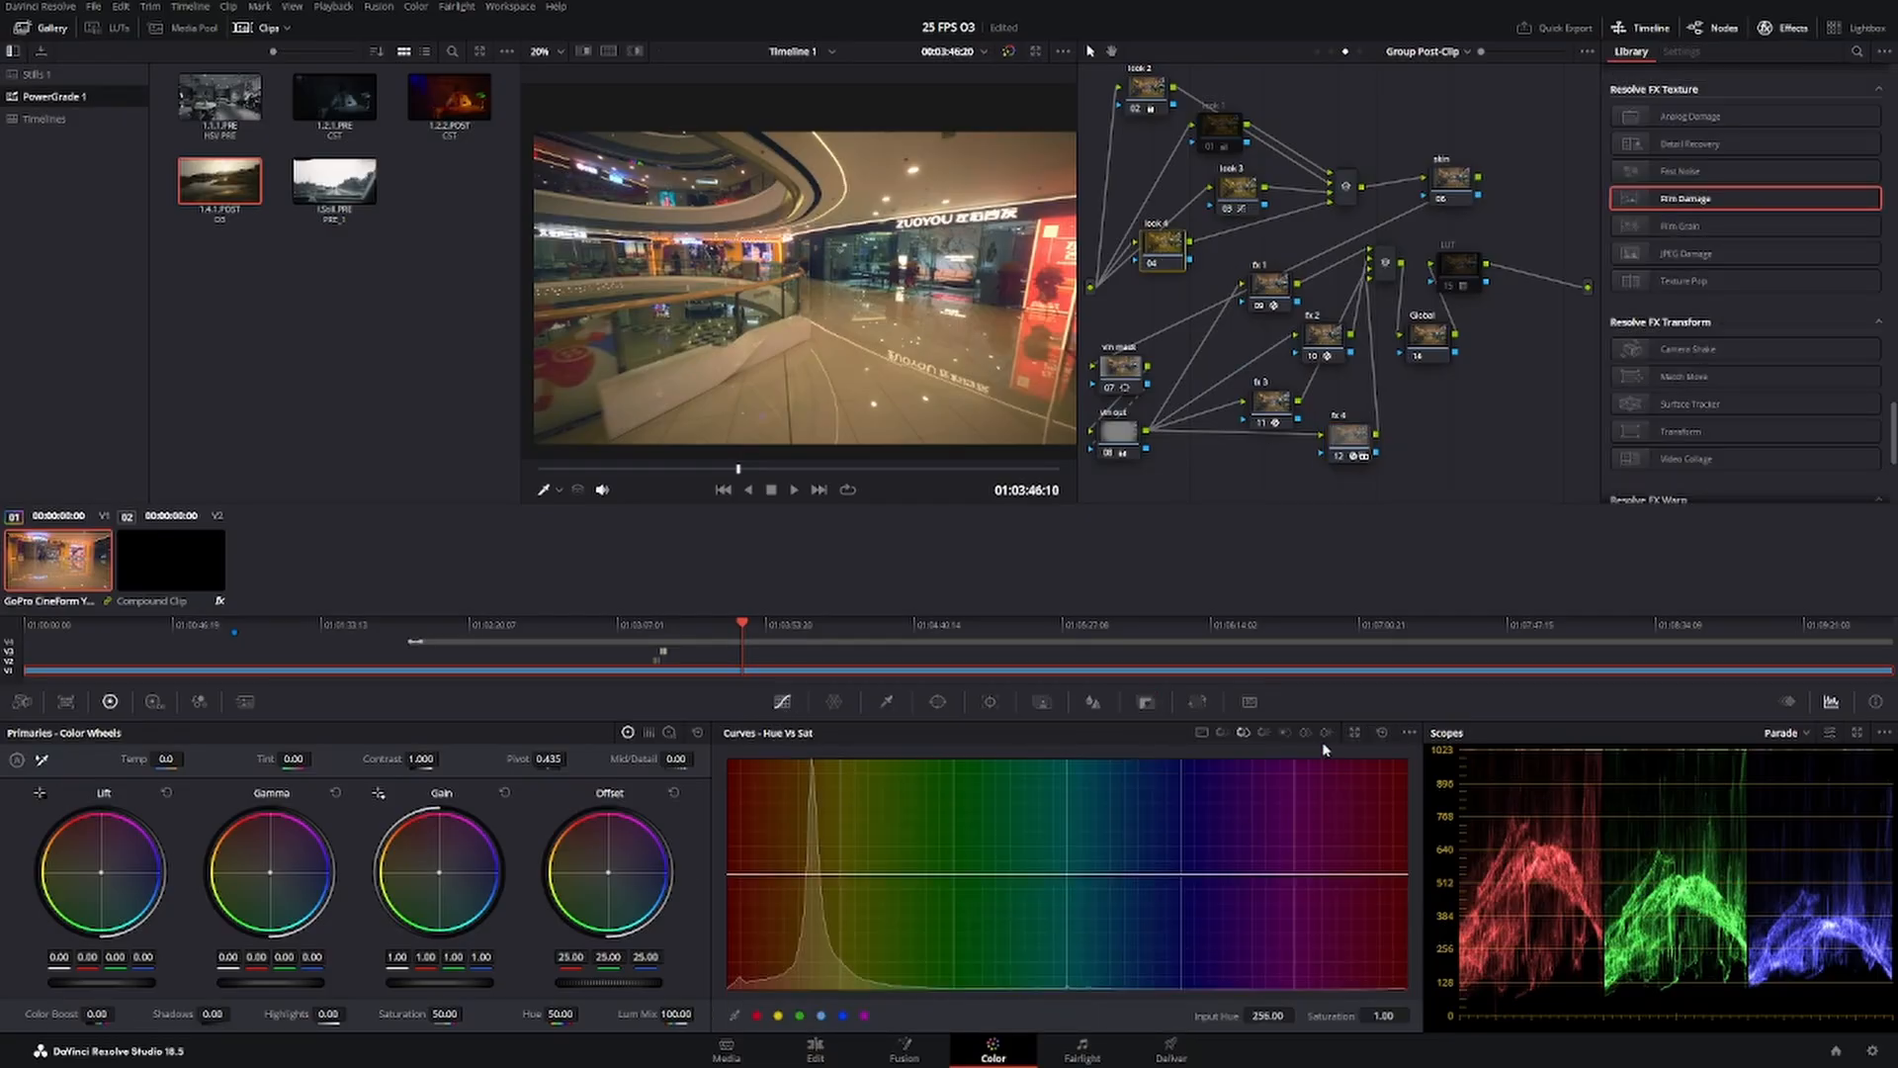
{"action": "left_click", "coordinate": [757, 1015]}
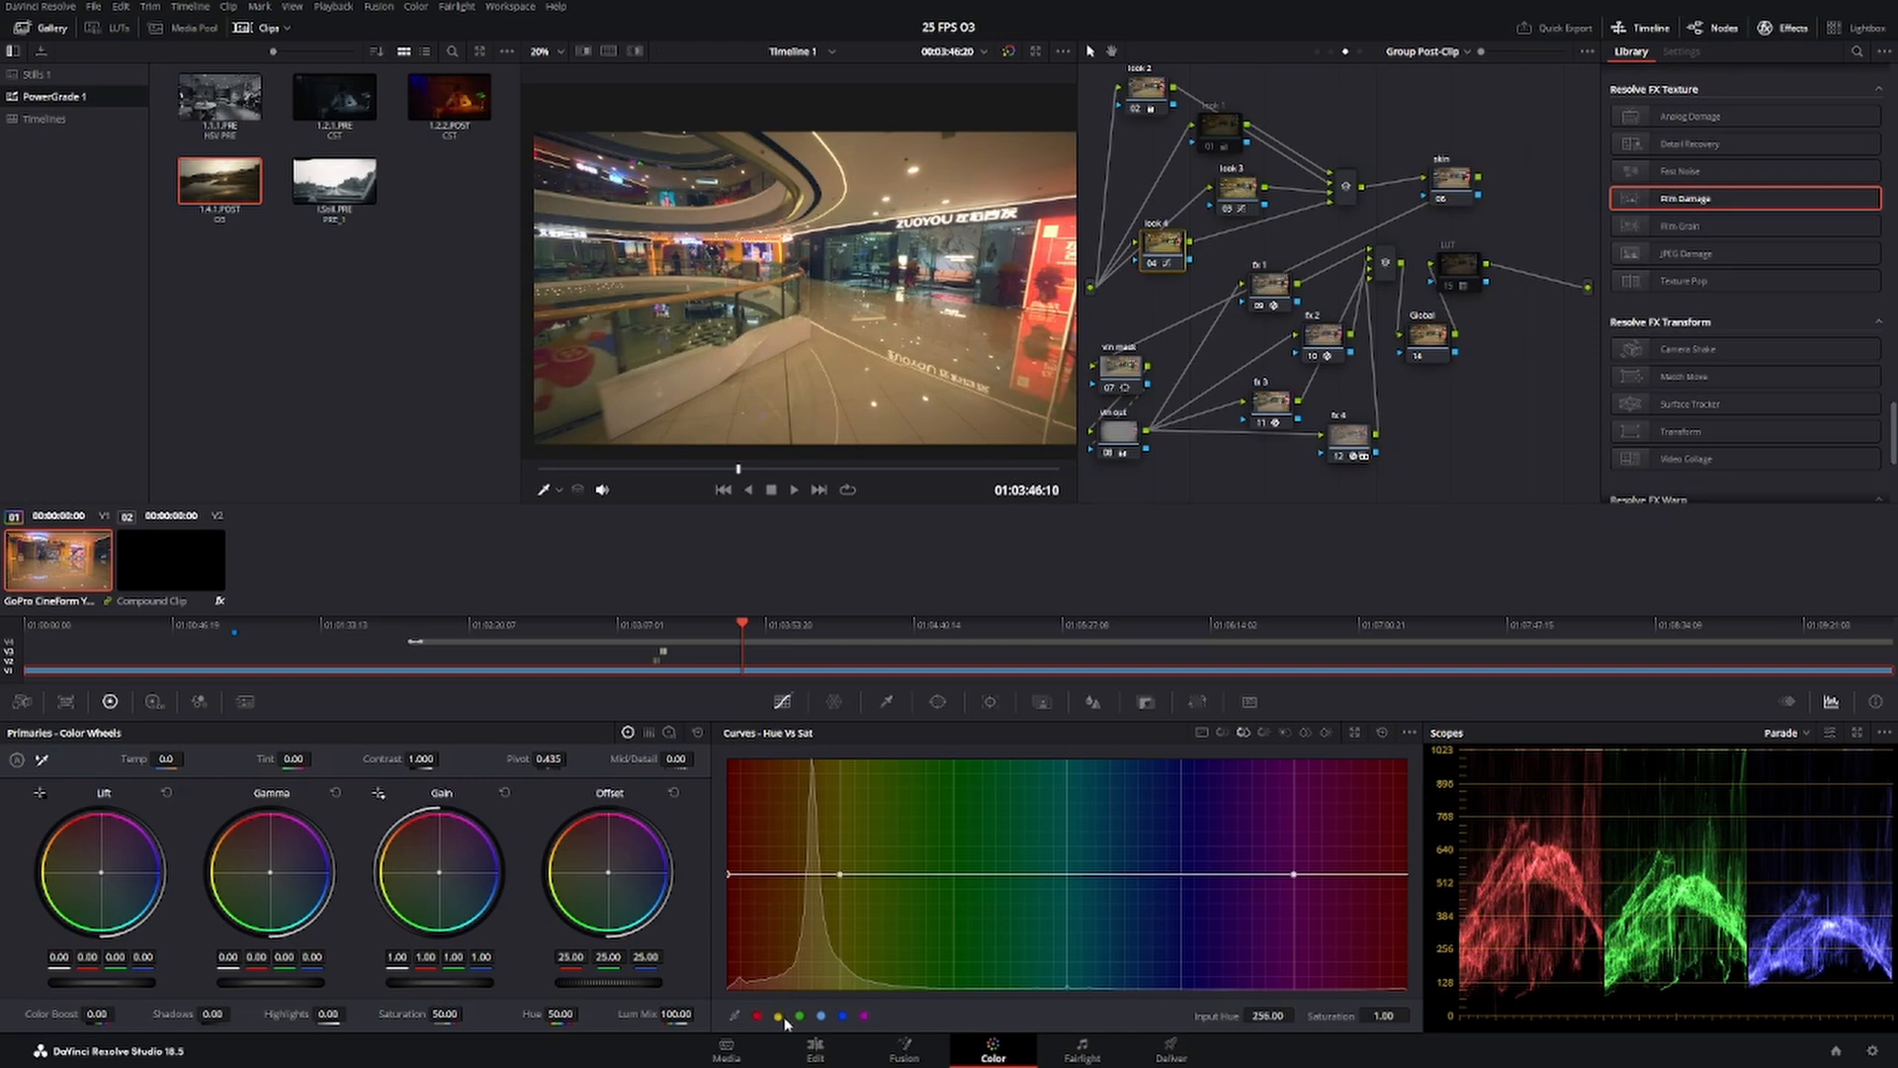
{"action": "left_click", "coordinate": [821, 1016]}
{"action": "left_click", "coordinate": [839, 1016]}
Shape a gentle dip over the yellow-green hues of the look 4 node's Hue Vs Sat curve, with its lowest point at saturation 0.73.
{"action": "left_click_drag", "start_coordinate": [955, 874], "coordinate": [941, 1015]}
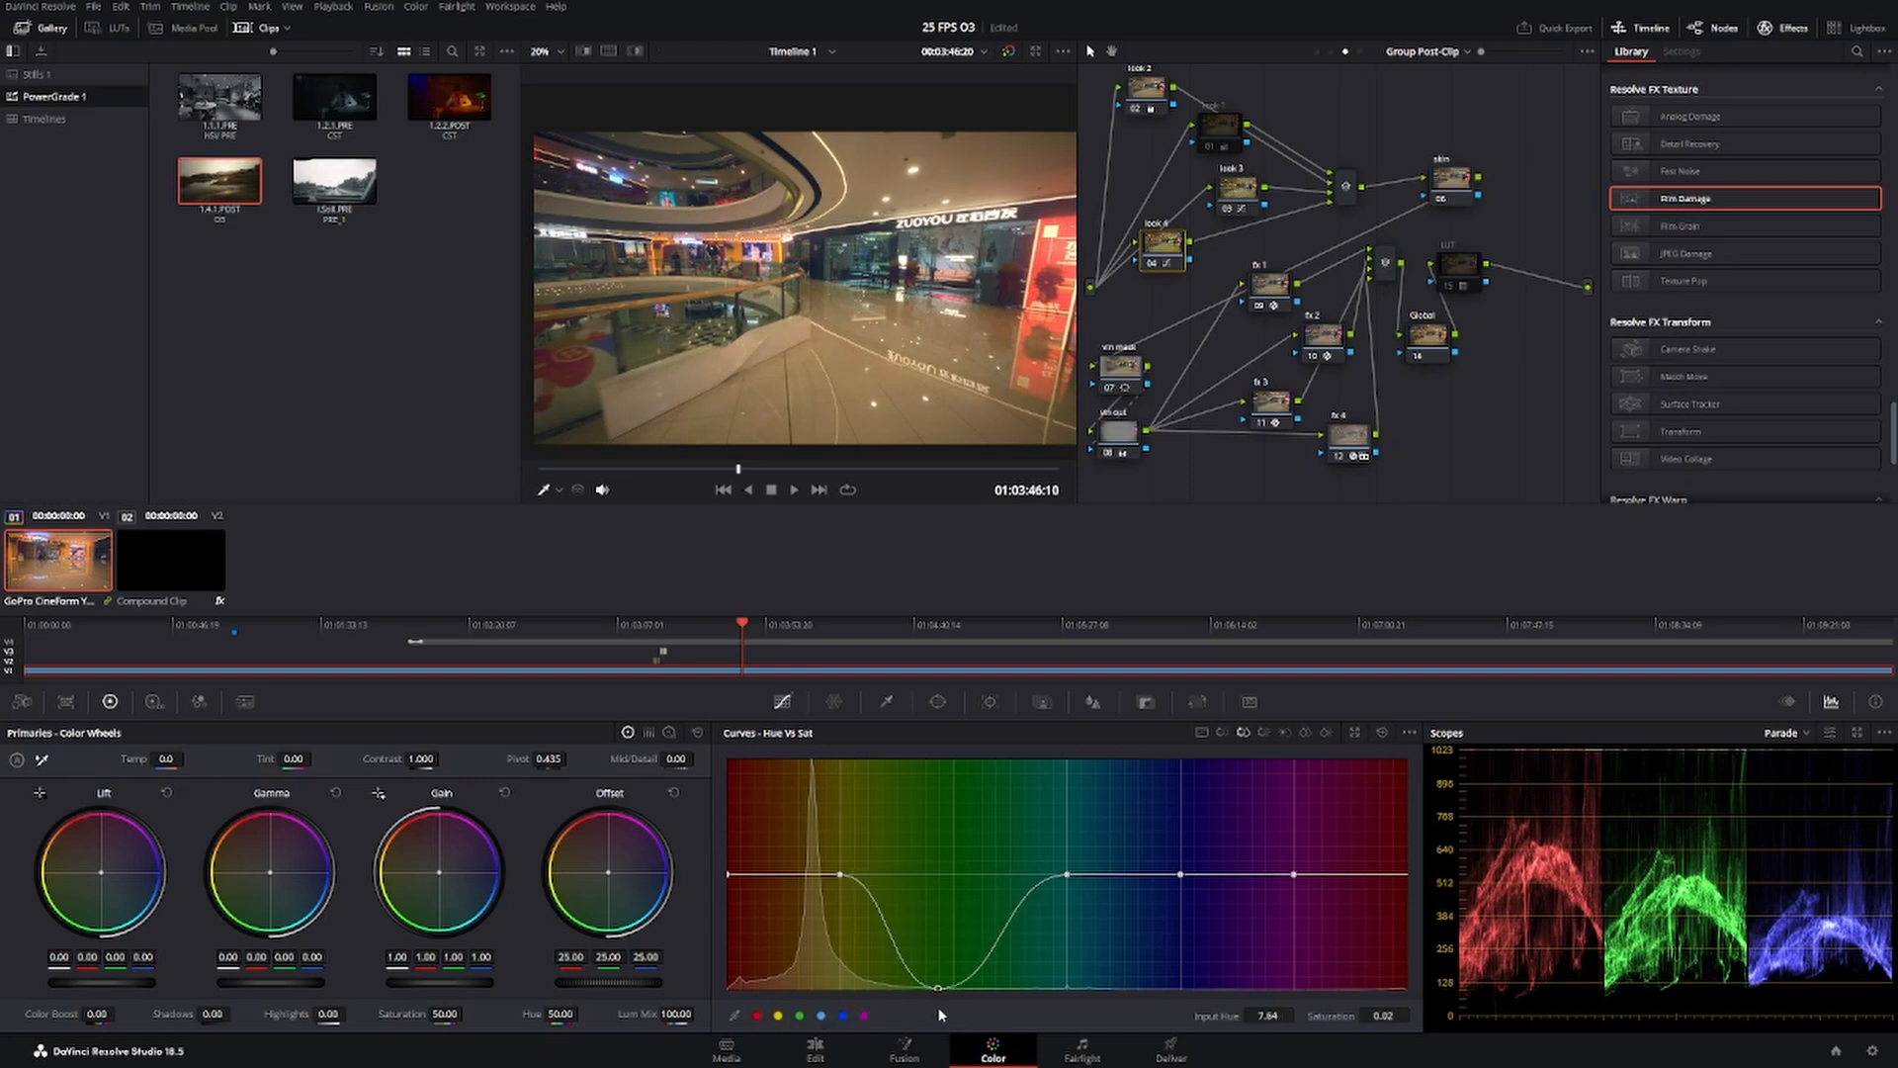
{"action": "mouse_move", "coordinate": [1069, 876]}
{"action": "left_mouse_down"}
{"action": "mouse_move", "coordinate": [1072, 919]}
{"action": "mouse_move", "coordinate": [1069, 893]}
{"action": "left_mouse_up"}
{"action": "left_click_drag", "start_coordinate": [933, 988], "coordinate": [810, 881]}
{"action": "left_click_drag", "start_coordinate": [884, 932], "coordinate": [889, 911]}
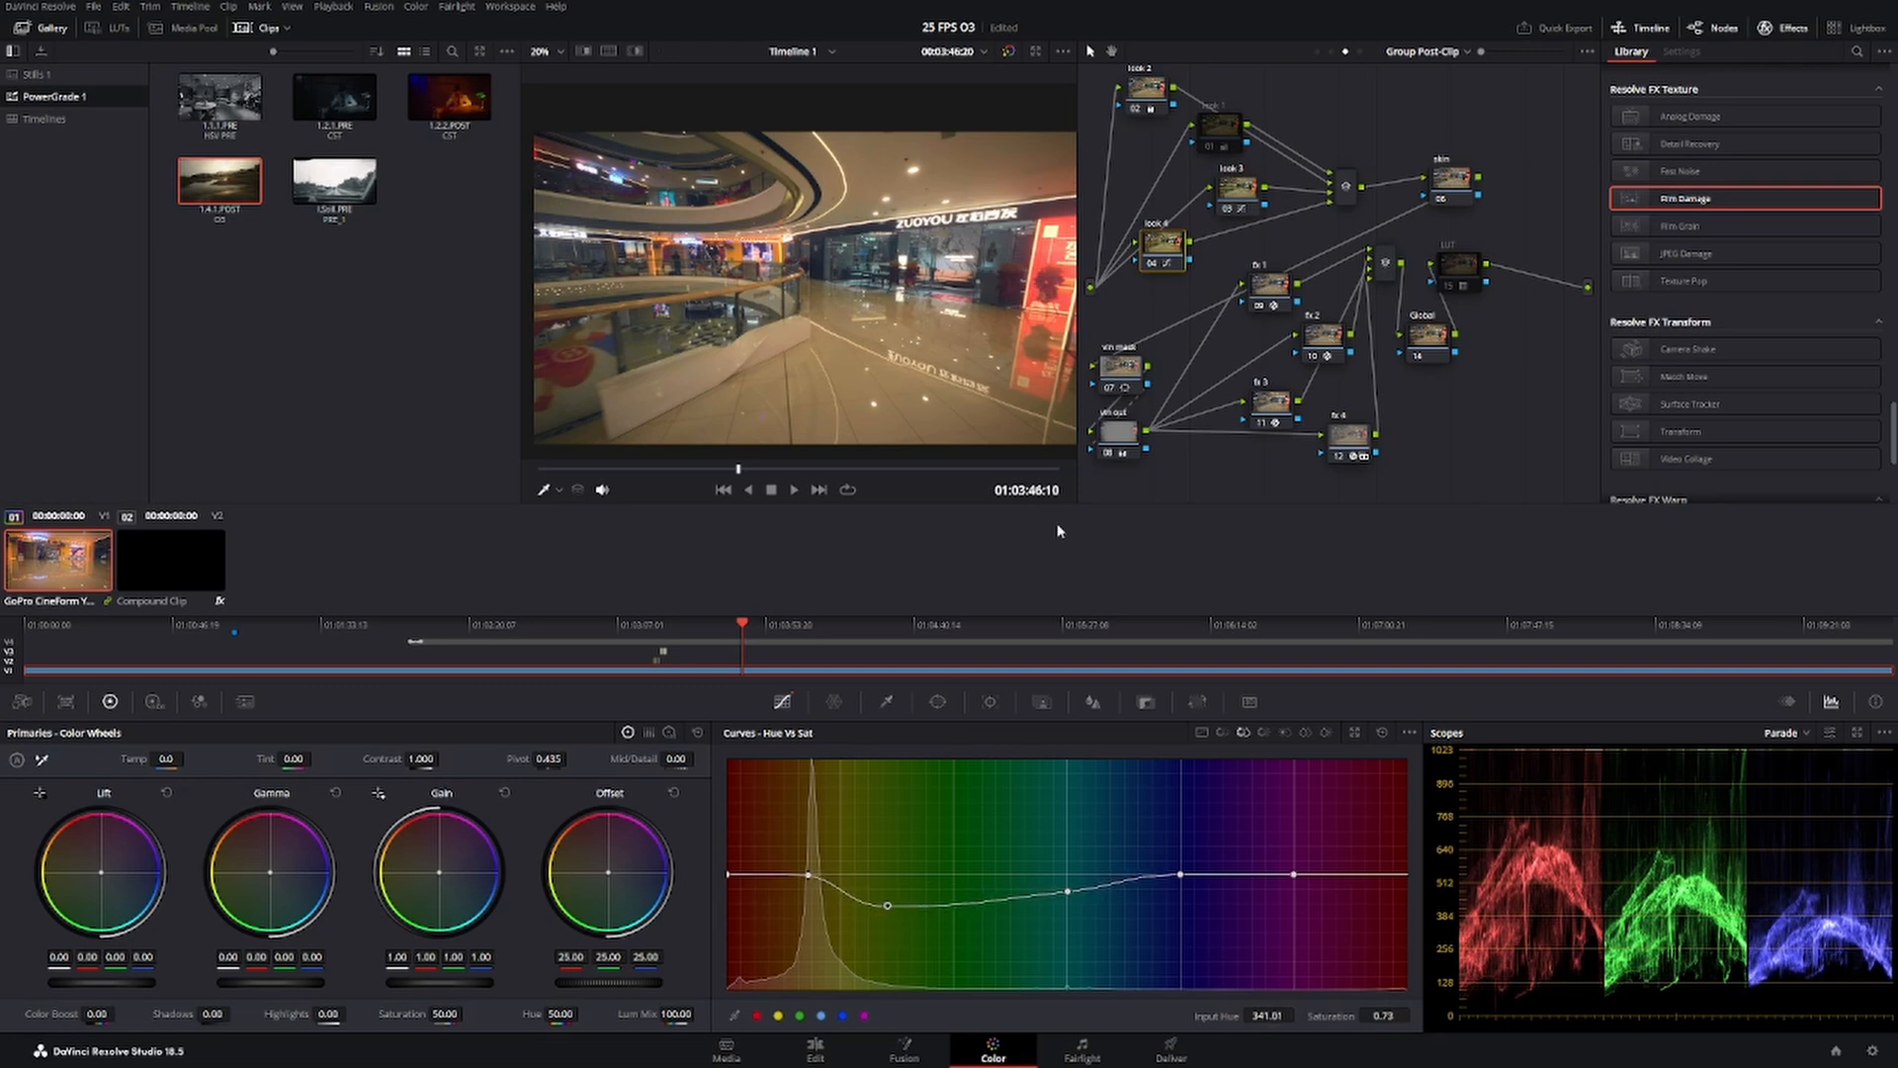
Check the desaturated look on the orange sofa showroom and children's playground frames.
{"action": "left_click_drag", "start_coordinate": [166, 759], "coordinate": [157, 759]}
{"action": "left_click_drag", "start_coordinate": [556, 469], "coordinate": [611, 474]}
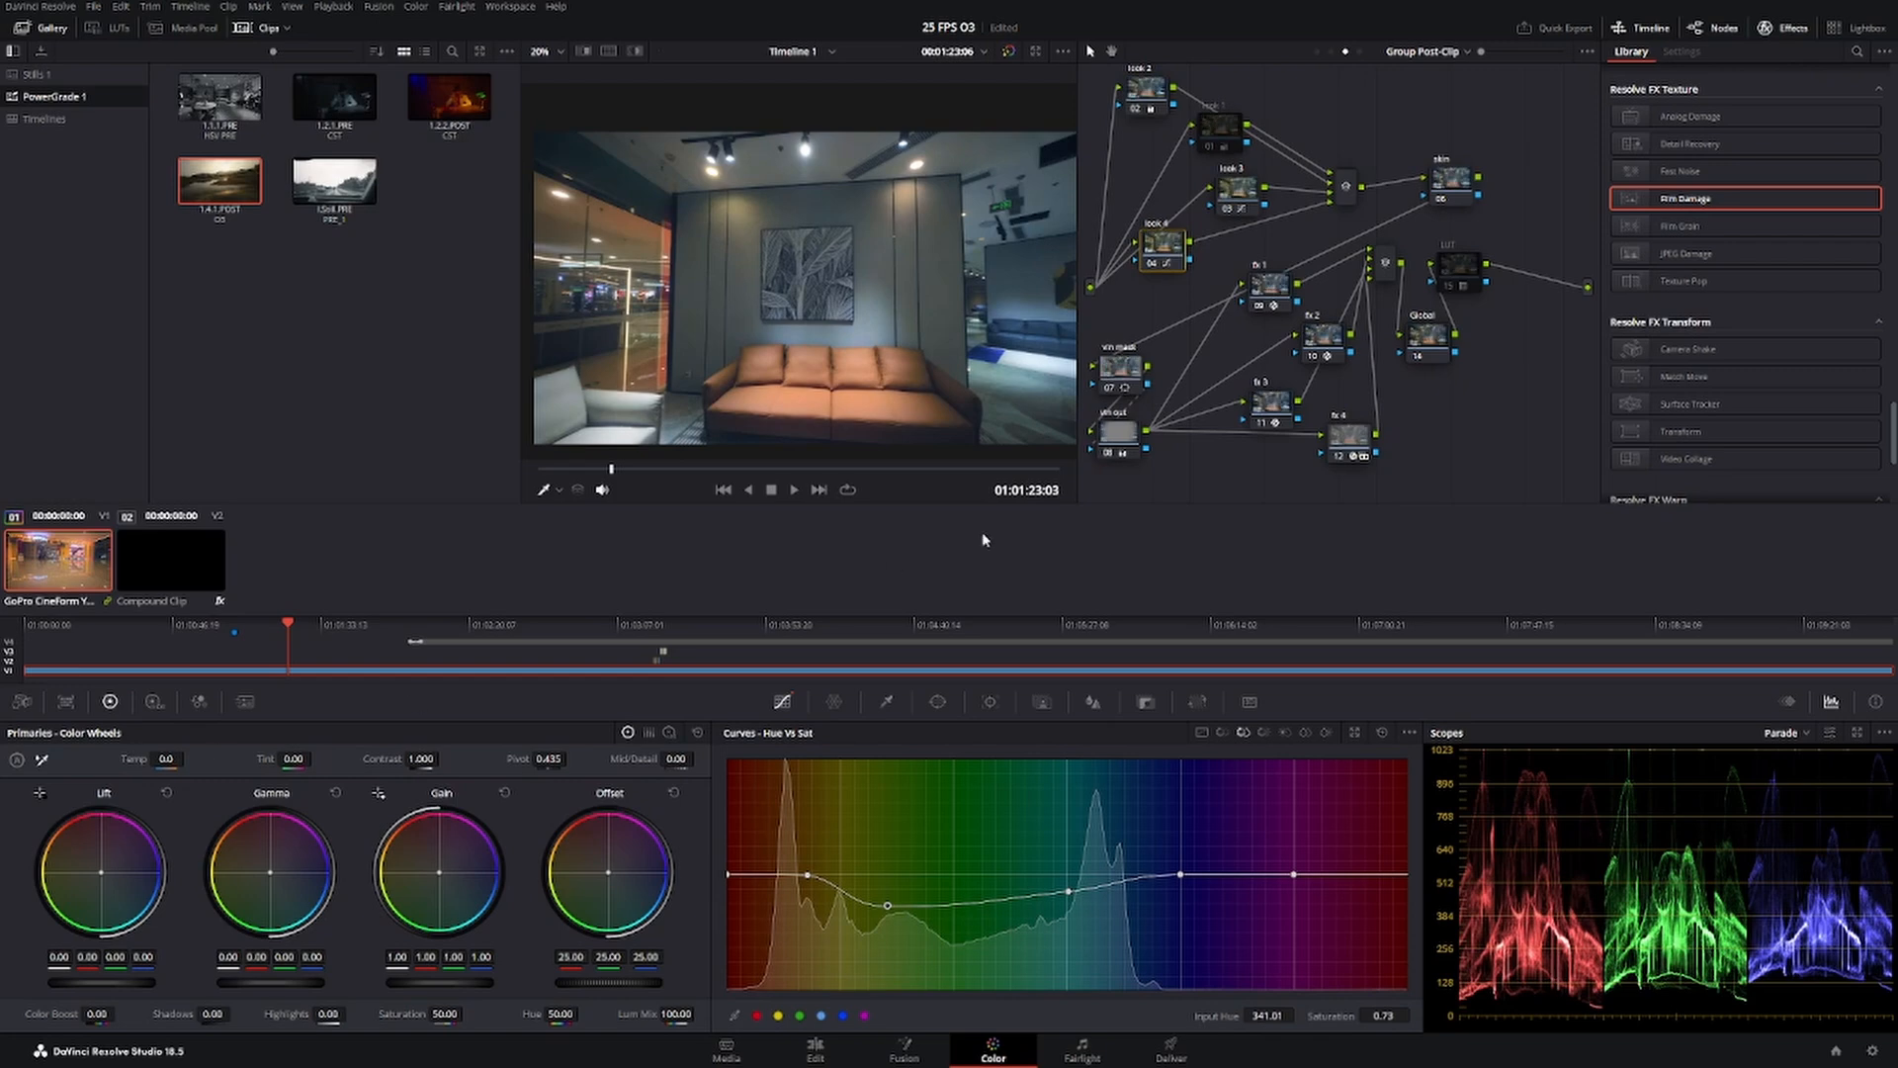
{"action": "left_click_drag", "start_coordinate": [611, 471], "coordinate": [670, 475]}
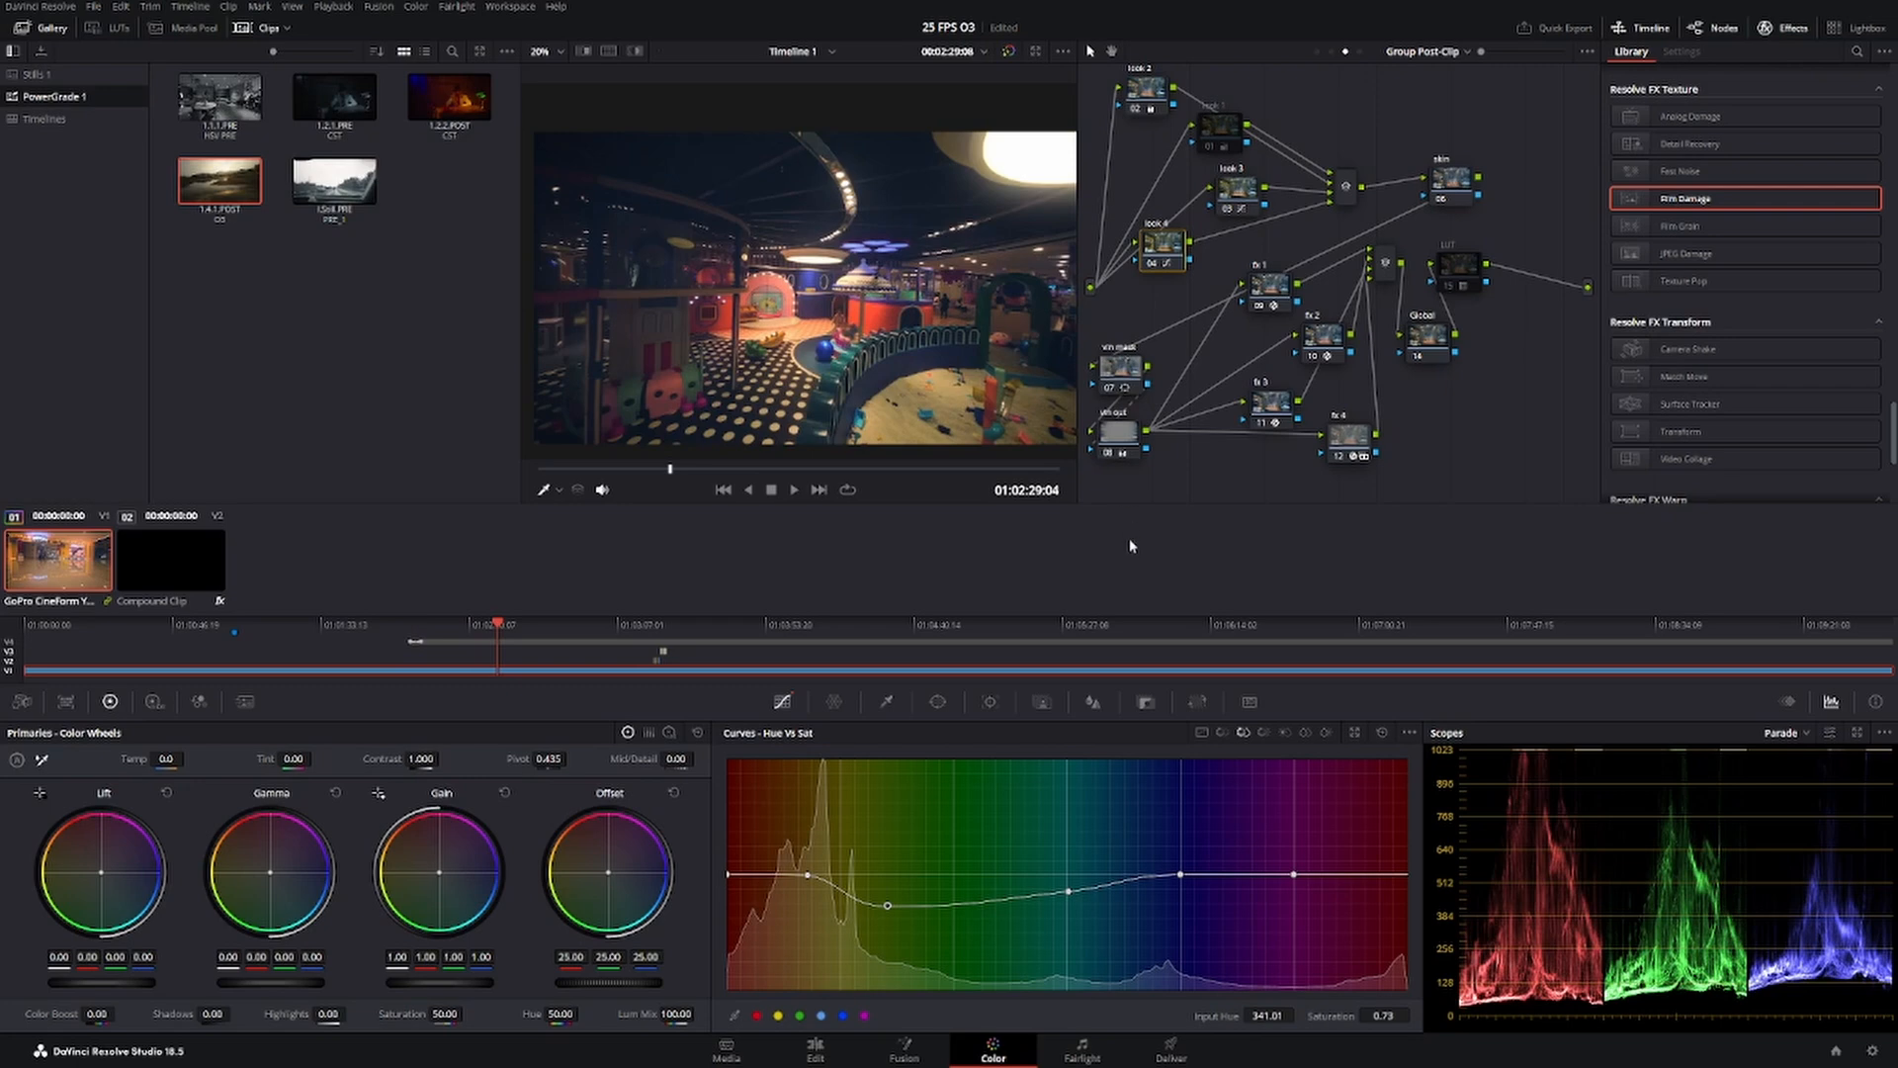
Switch to the Edit page and compare the playground frame with and without the color grade.
{"action": "left_click", "coordinate": [816, 1050]}
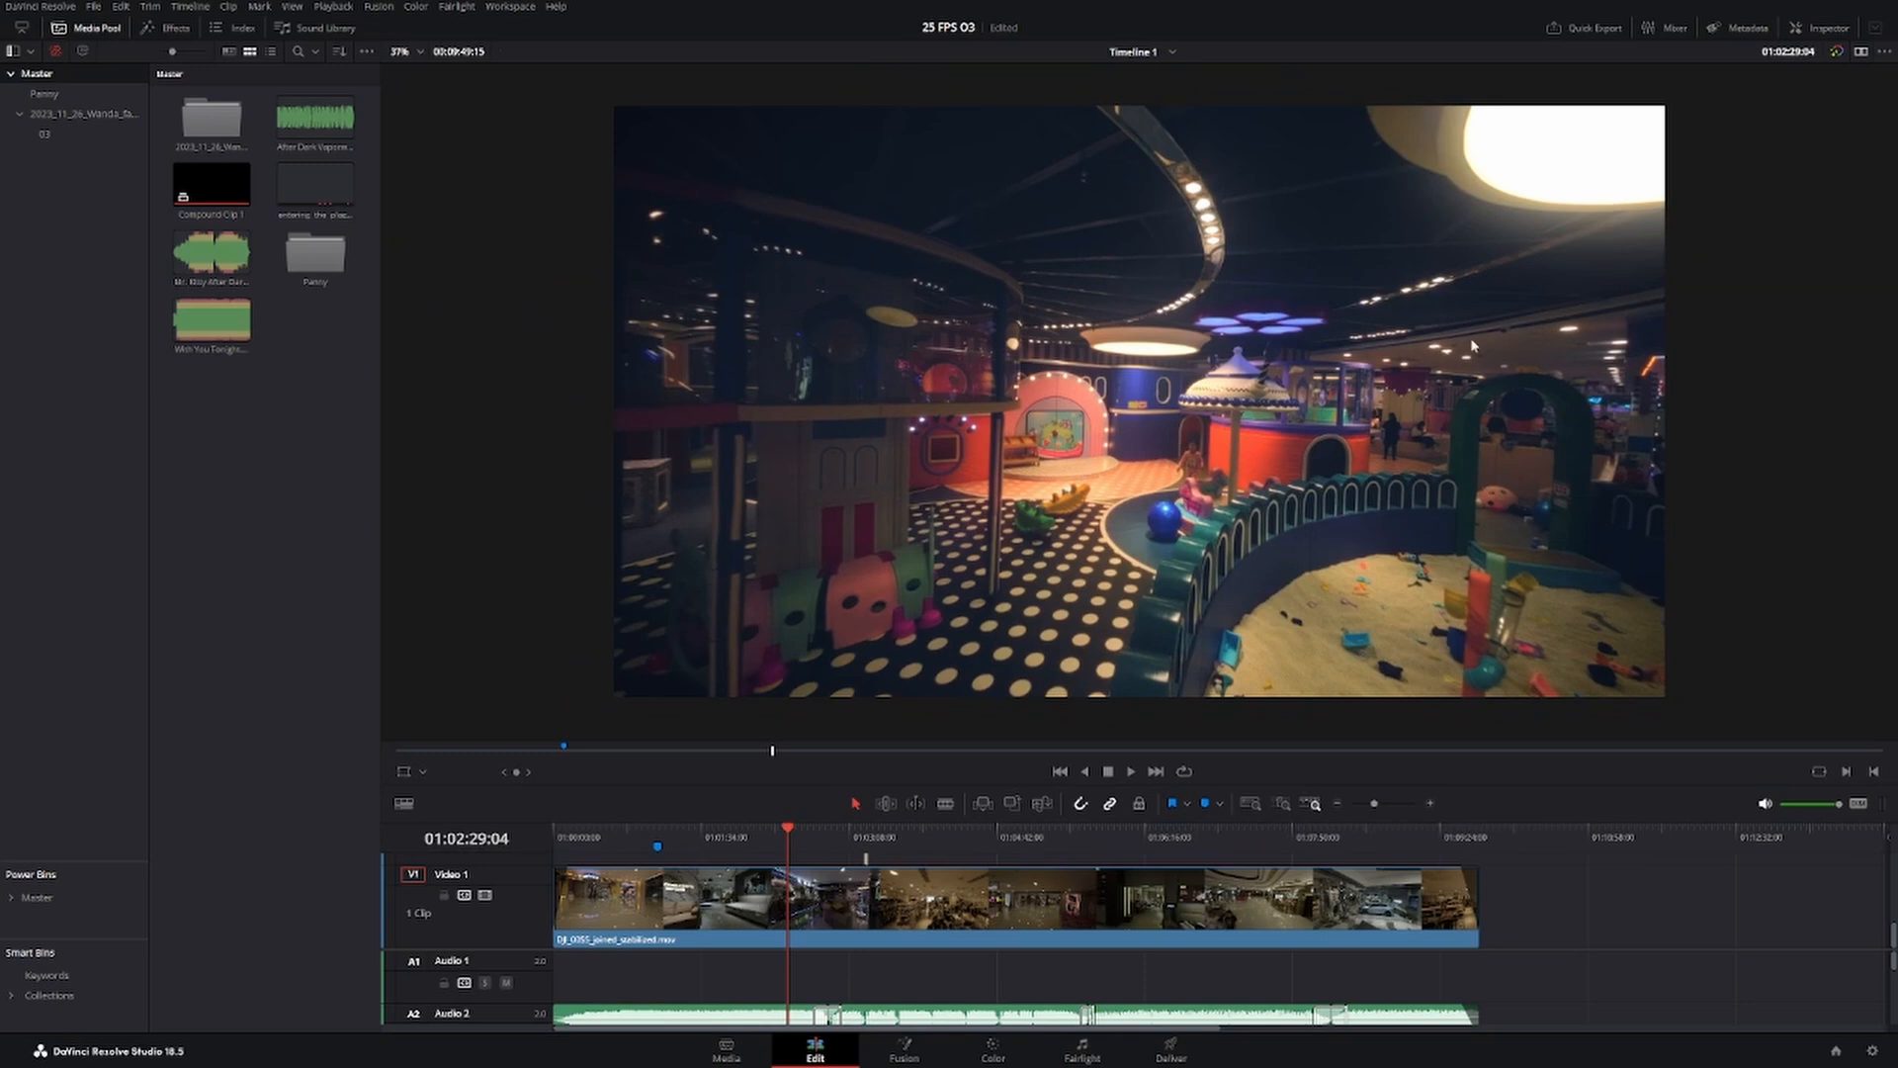
{"action": "left_click", "coordinate": [1838, 52]}
{"action": "left_click", "coordinate": [1838, 52]}
{"action": "left_click", "coordinate": [1838, 53]}
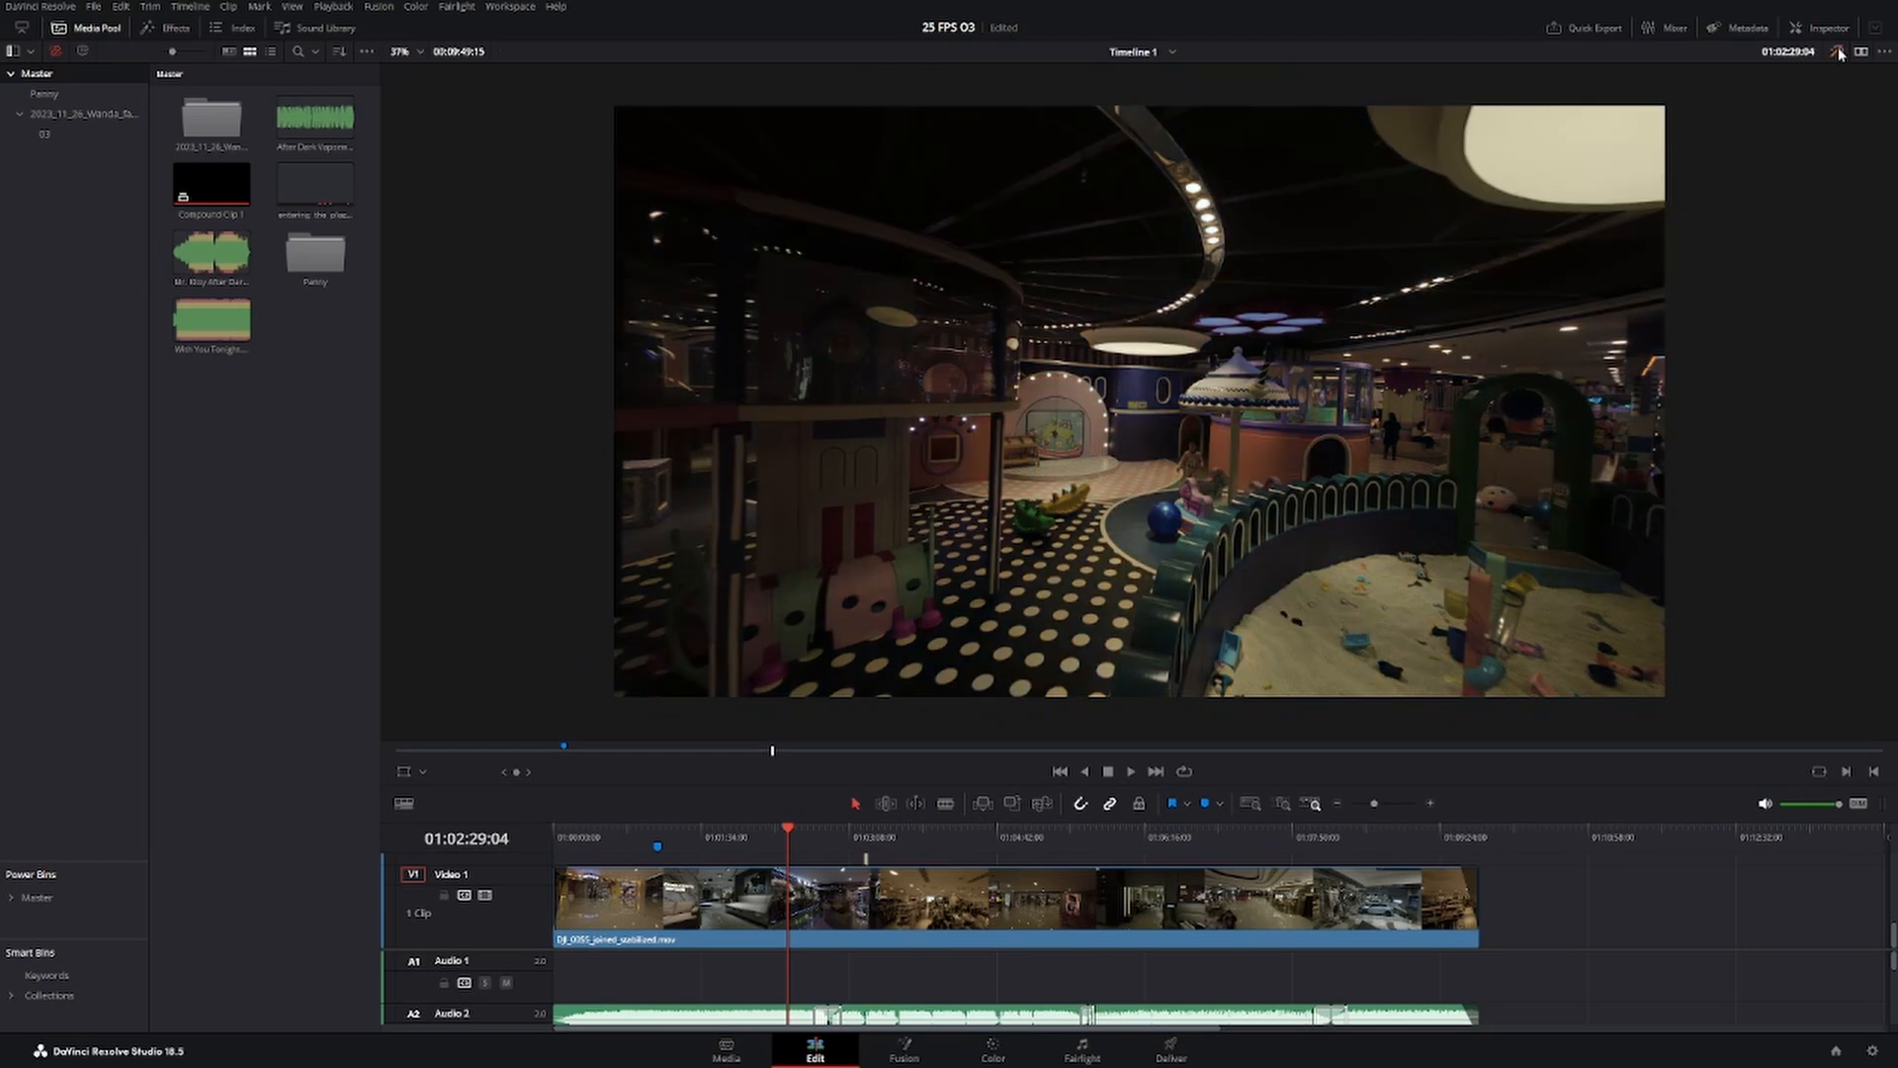
{"action": "left_click", "coordinate": [1838, 53]}
{"action": "left_click", "coordinate": [1838, 53]}
{"action": "left_click", "coordinate": [1838, 53]}
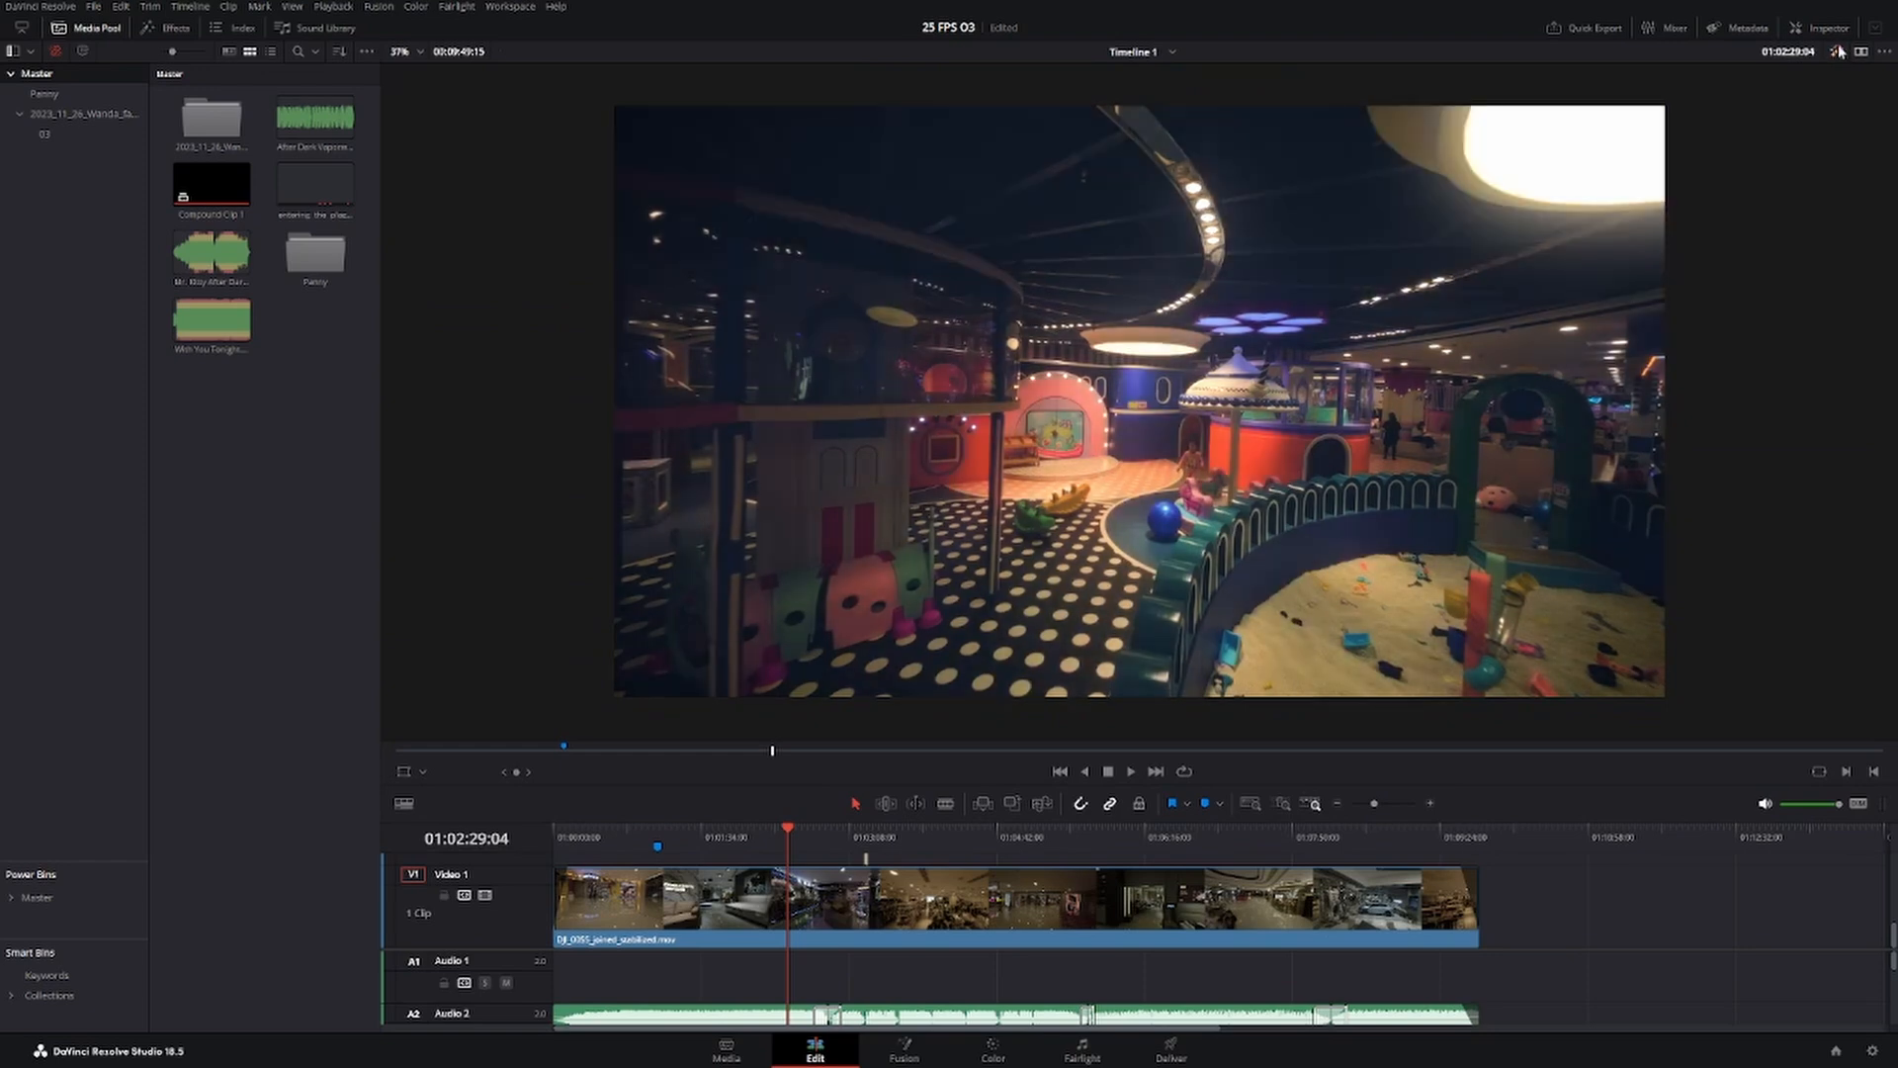
Play the graded clip from the playground into the dark arcade area, pausing to compare with the grade bypassed.
{"action": "key", "text": "space"}
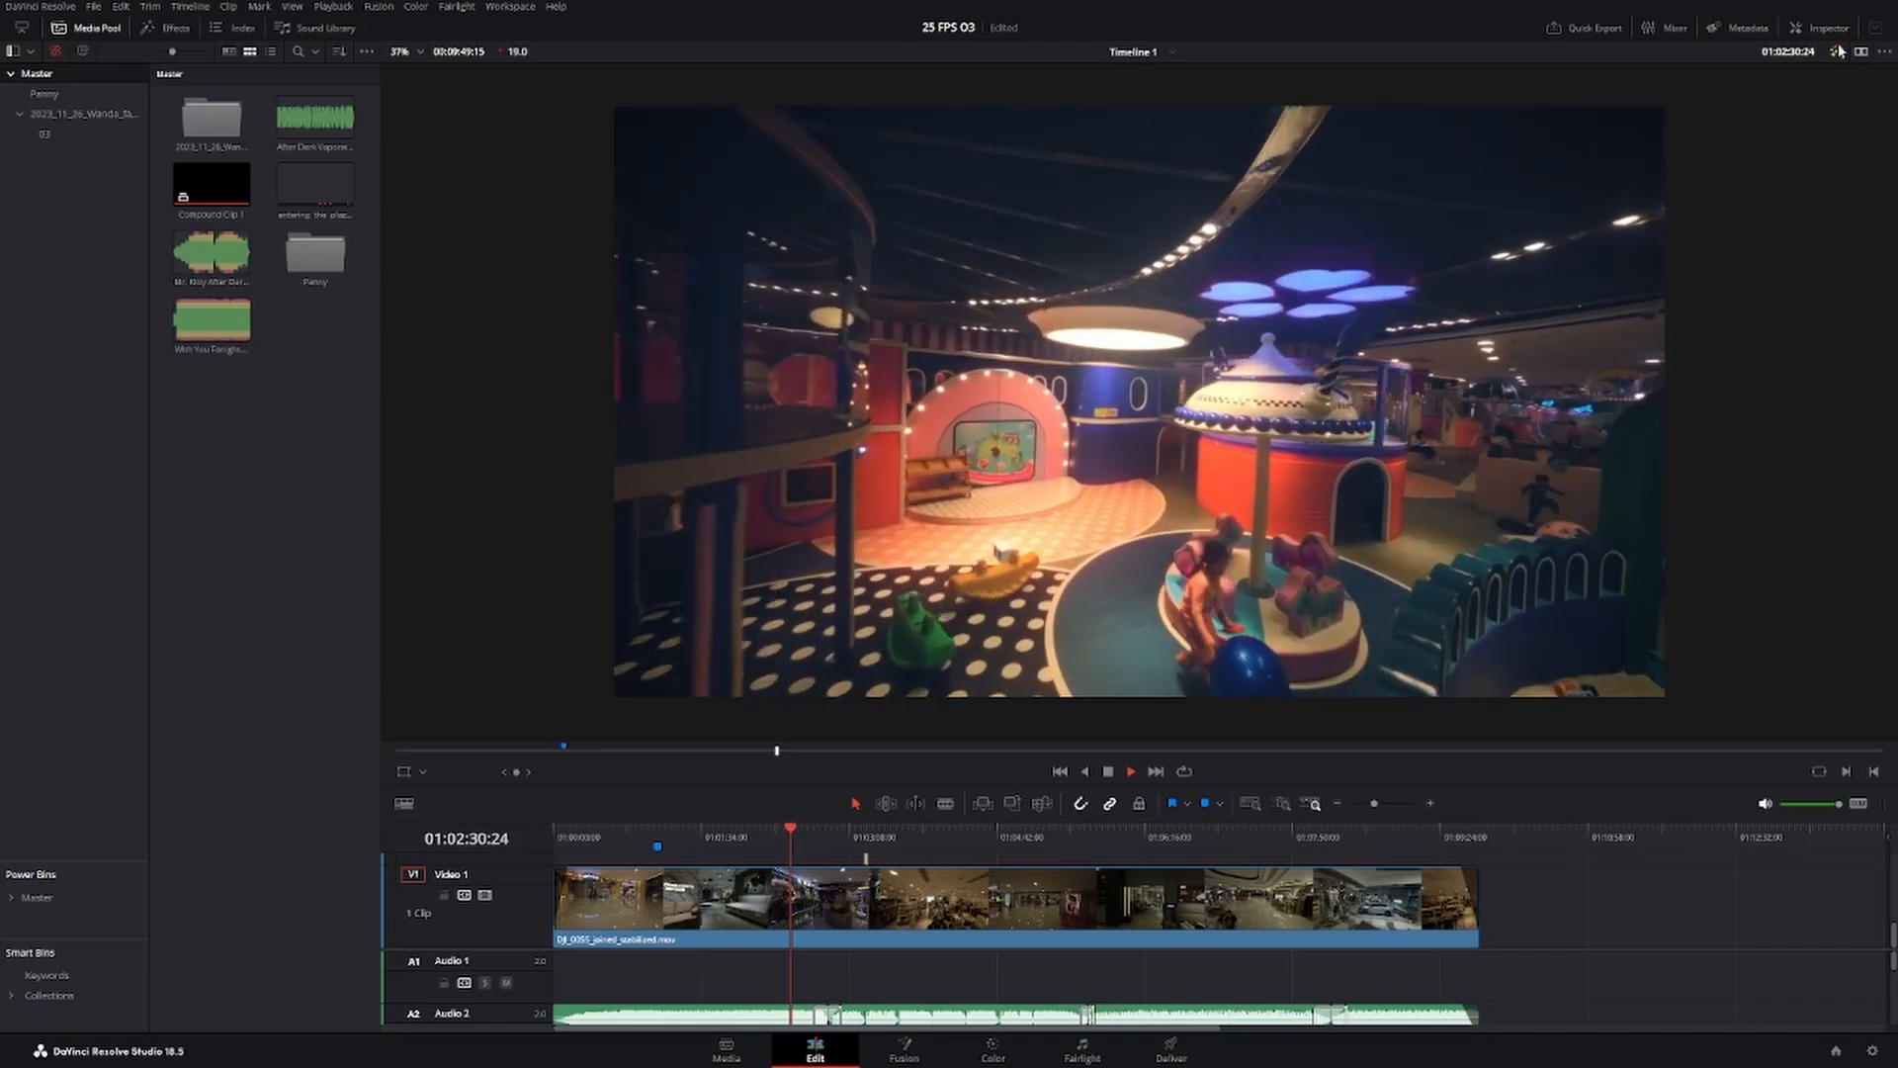
{"action": "key", "text": "space"}
{"action": "left_click", "coordinate": [1839, 51]}
{"action": "left_click", "coordinate": [1839, 51]}
{"action": "key", "text": "space"}
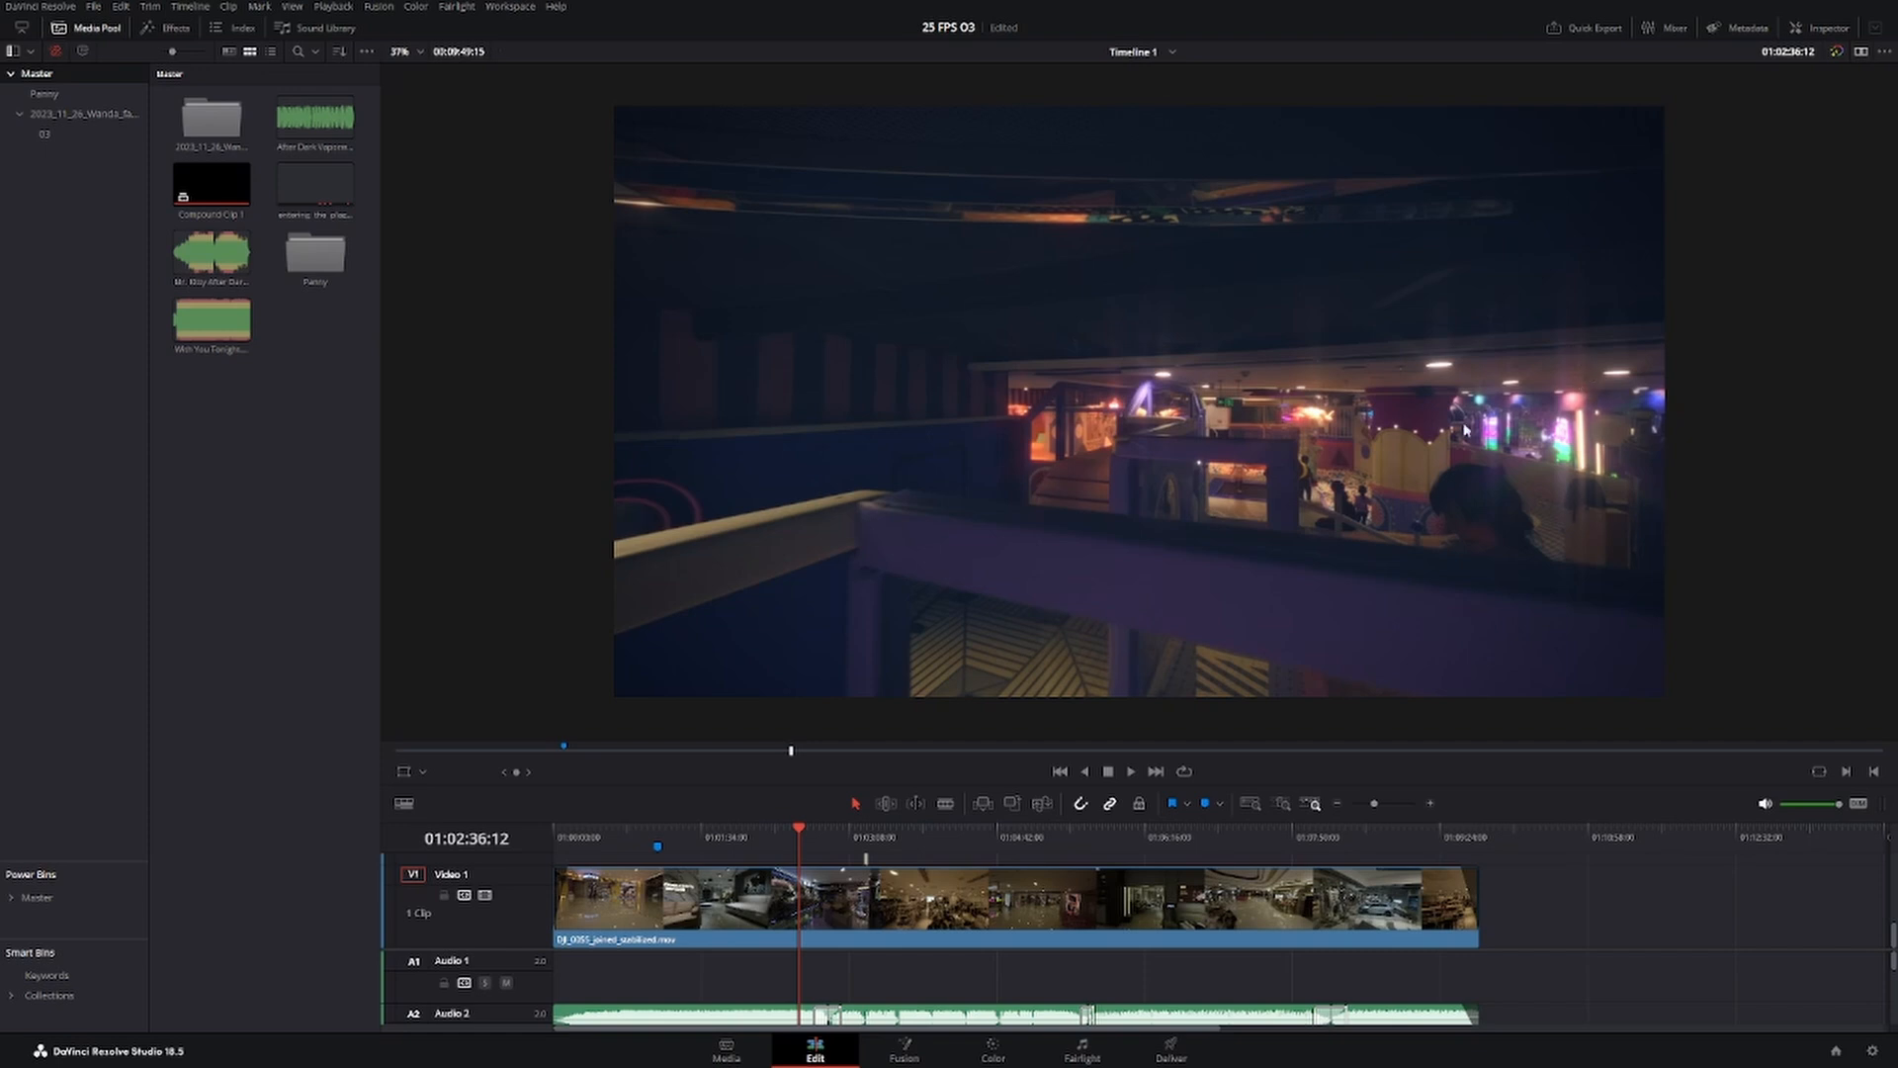
Return to the Color page and set the brightness of the fx 1 node's Aperture Diffraction effect to 0.175.
{"action": "left_click", "coordinate": [993, 1050]}
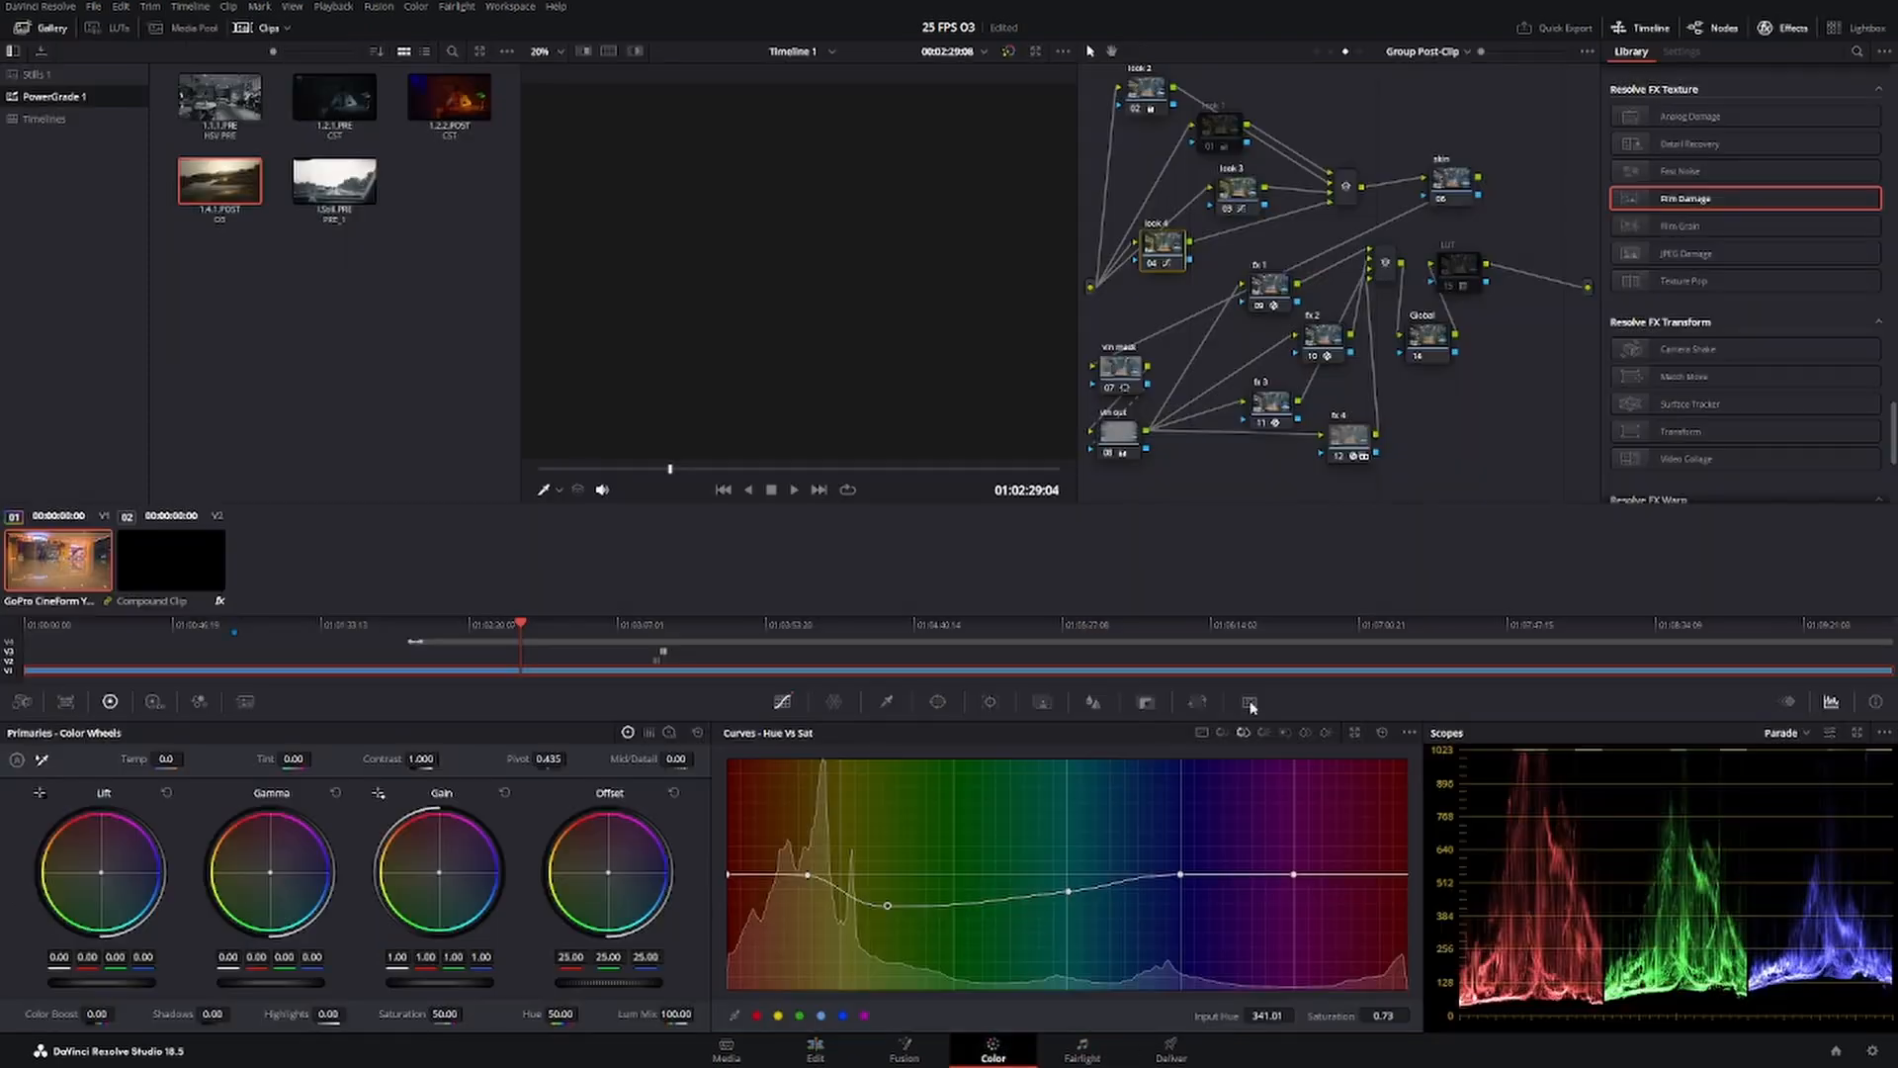
{"action": "left_click", "coordinate": [1325, 340]}
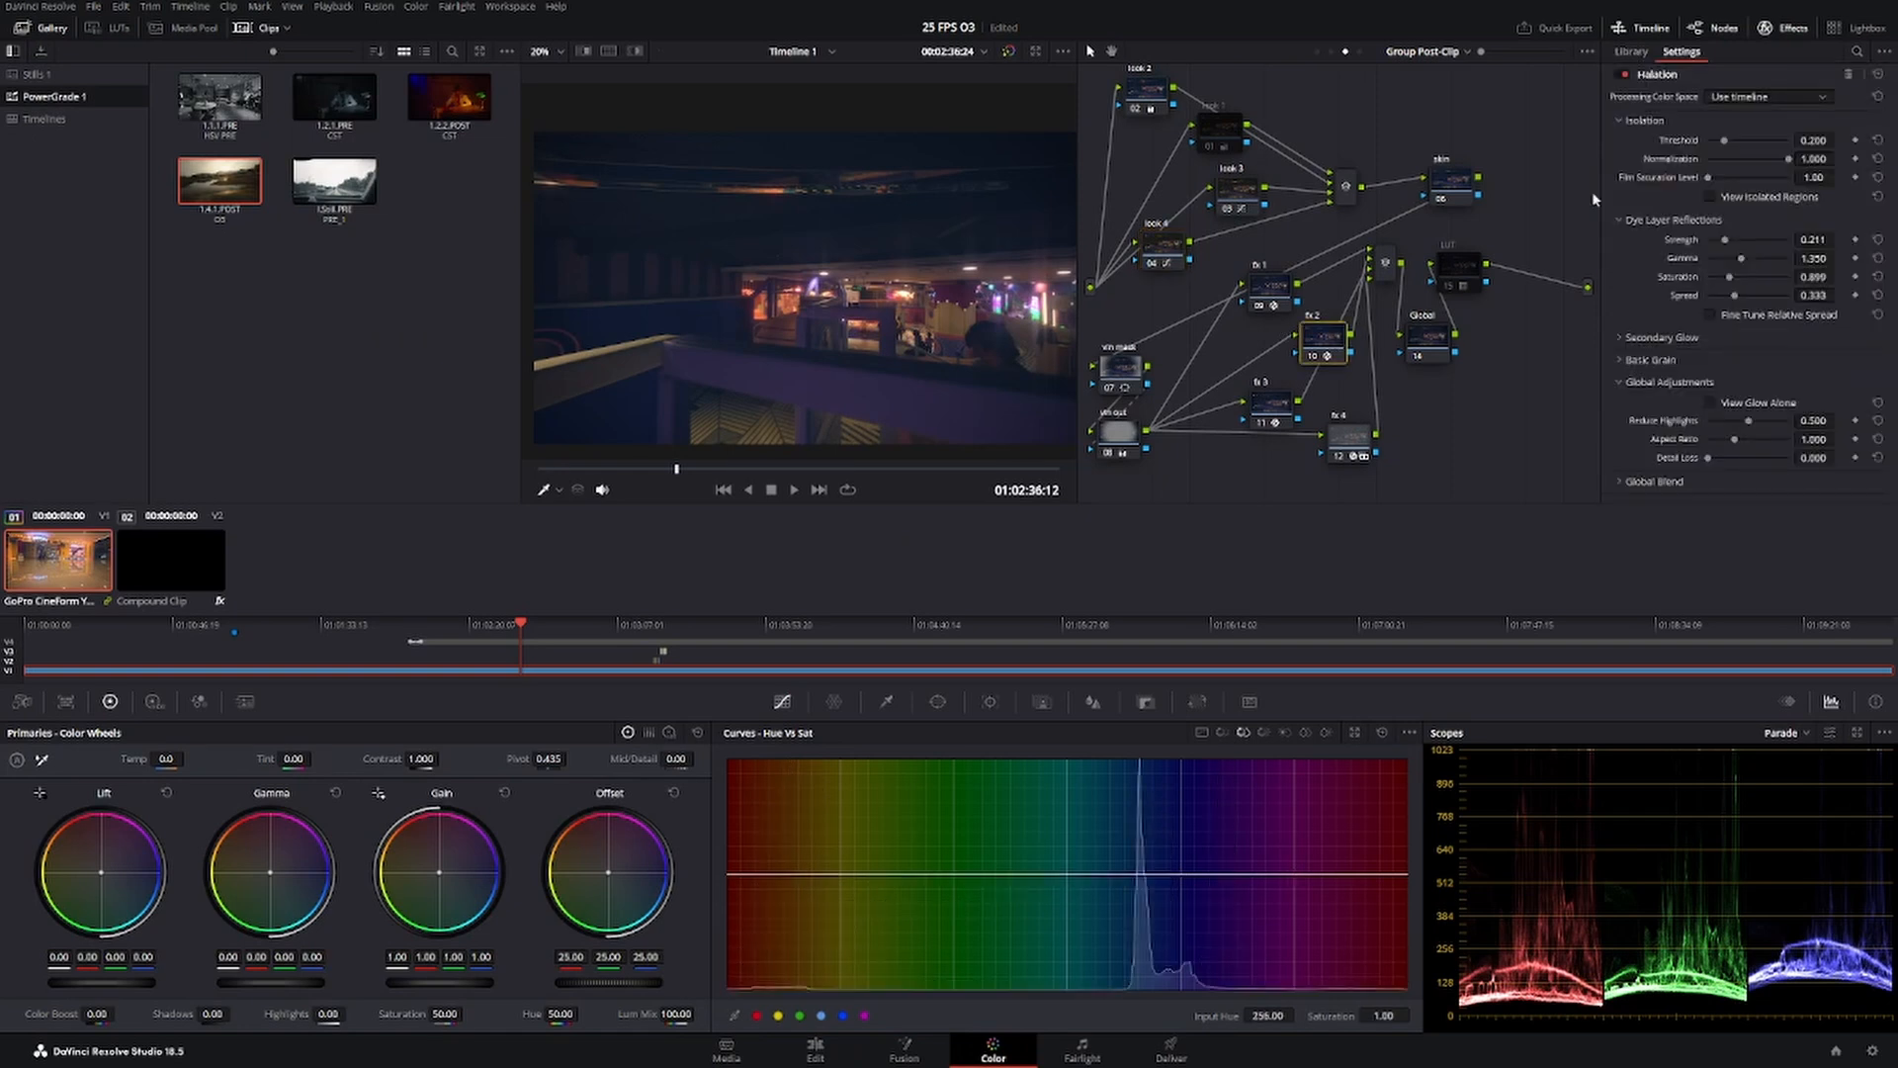
{"action": "left_click", "coordinate": [1261, 308]}
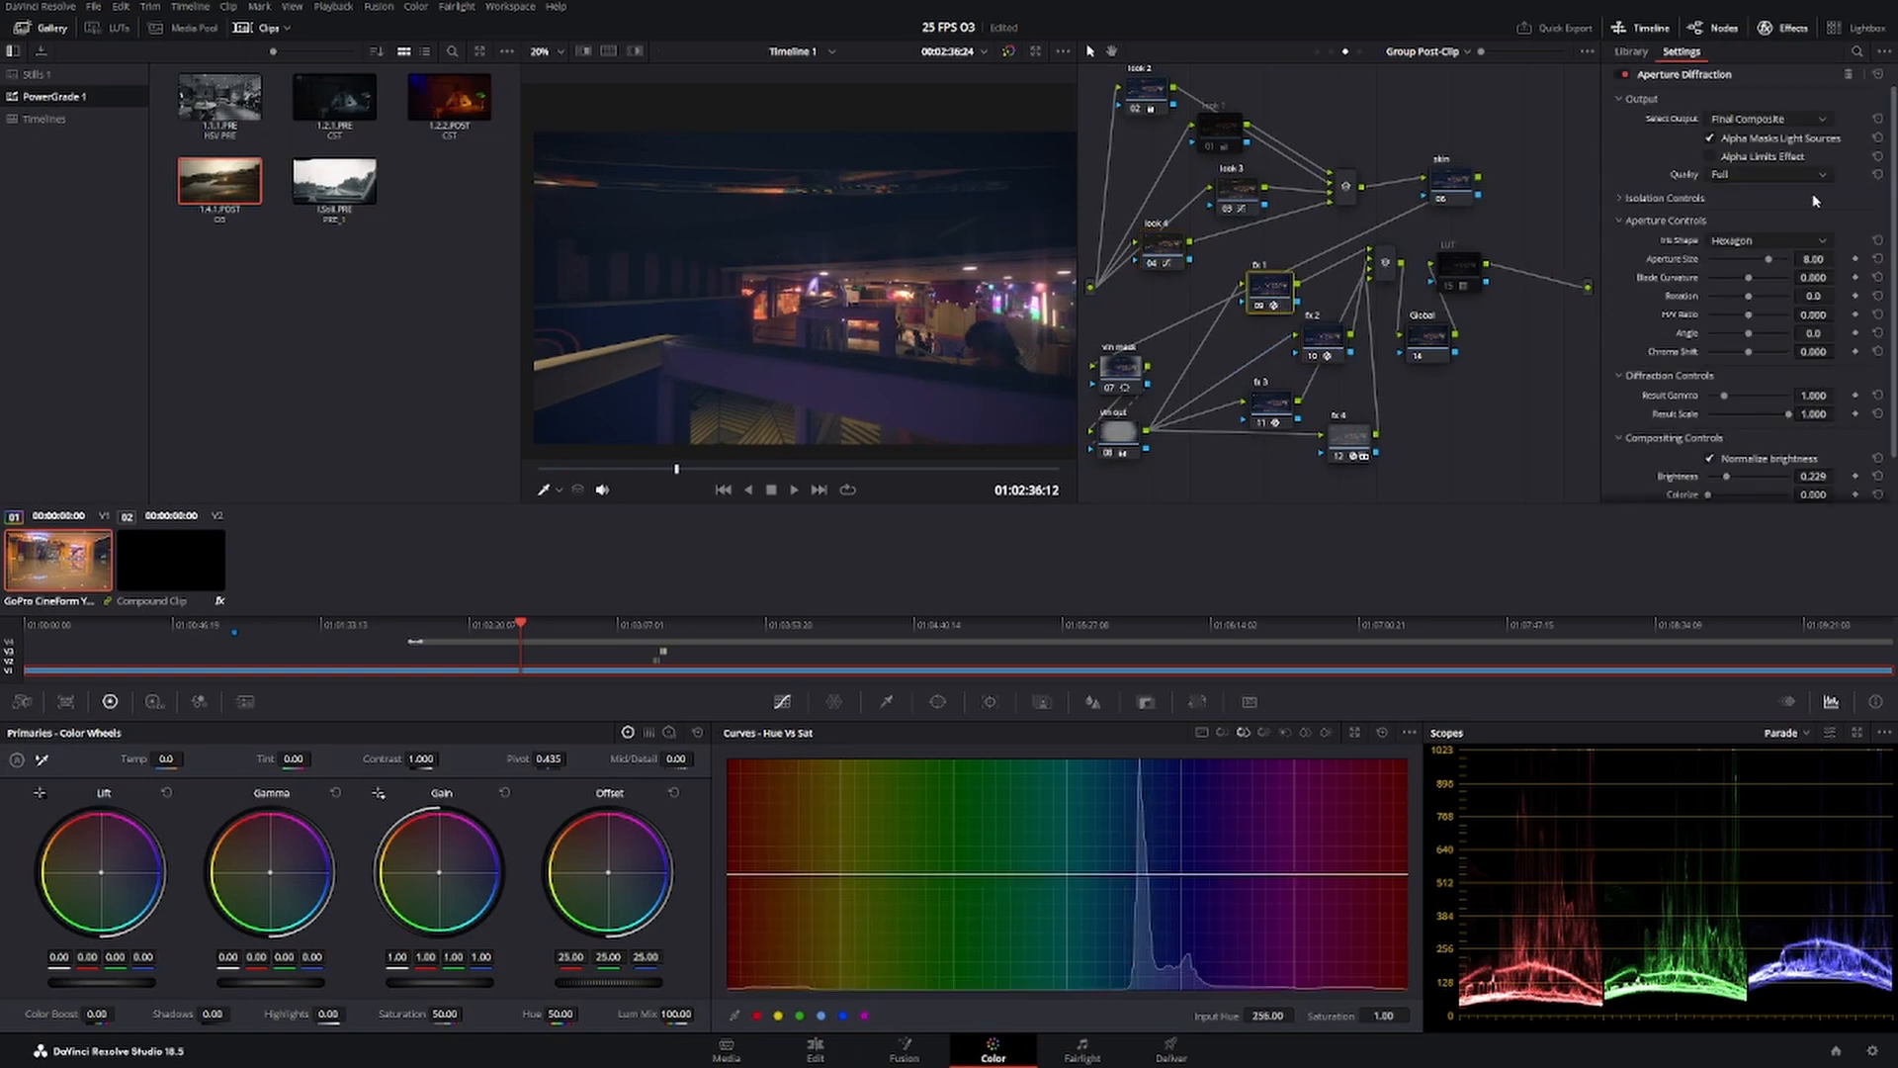
{"action": "left_click_drag", "start_coordinate": [1727, 482], "coordinate": [1723, 482]}
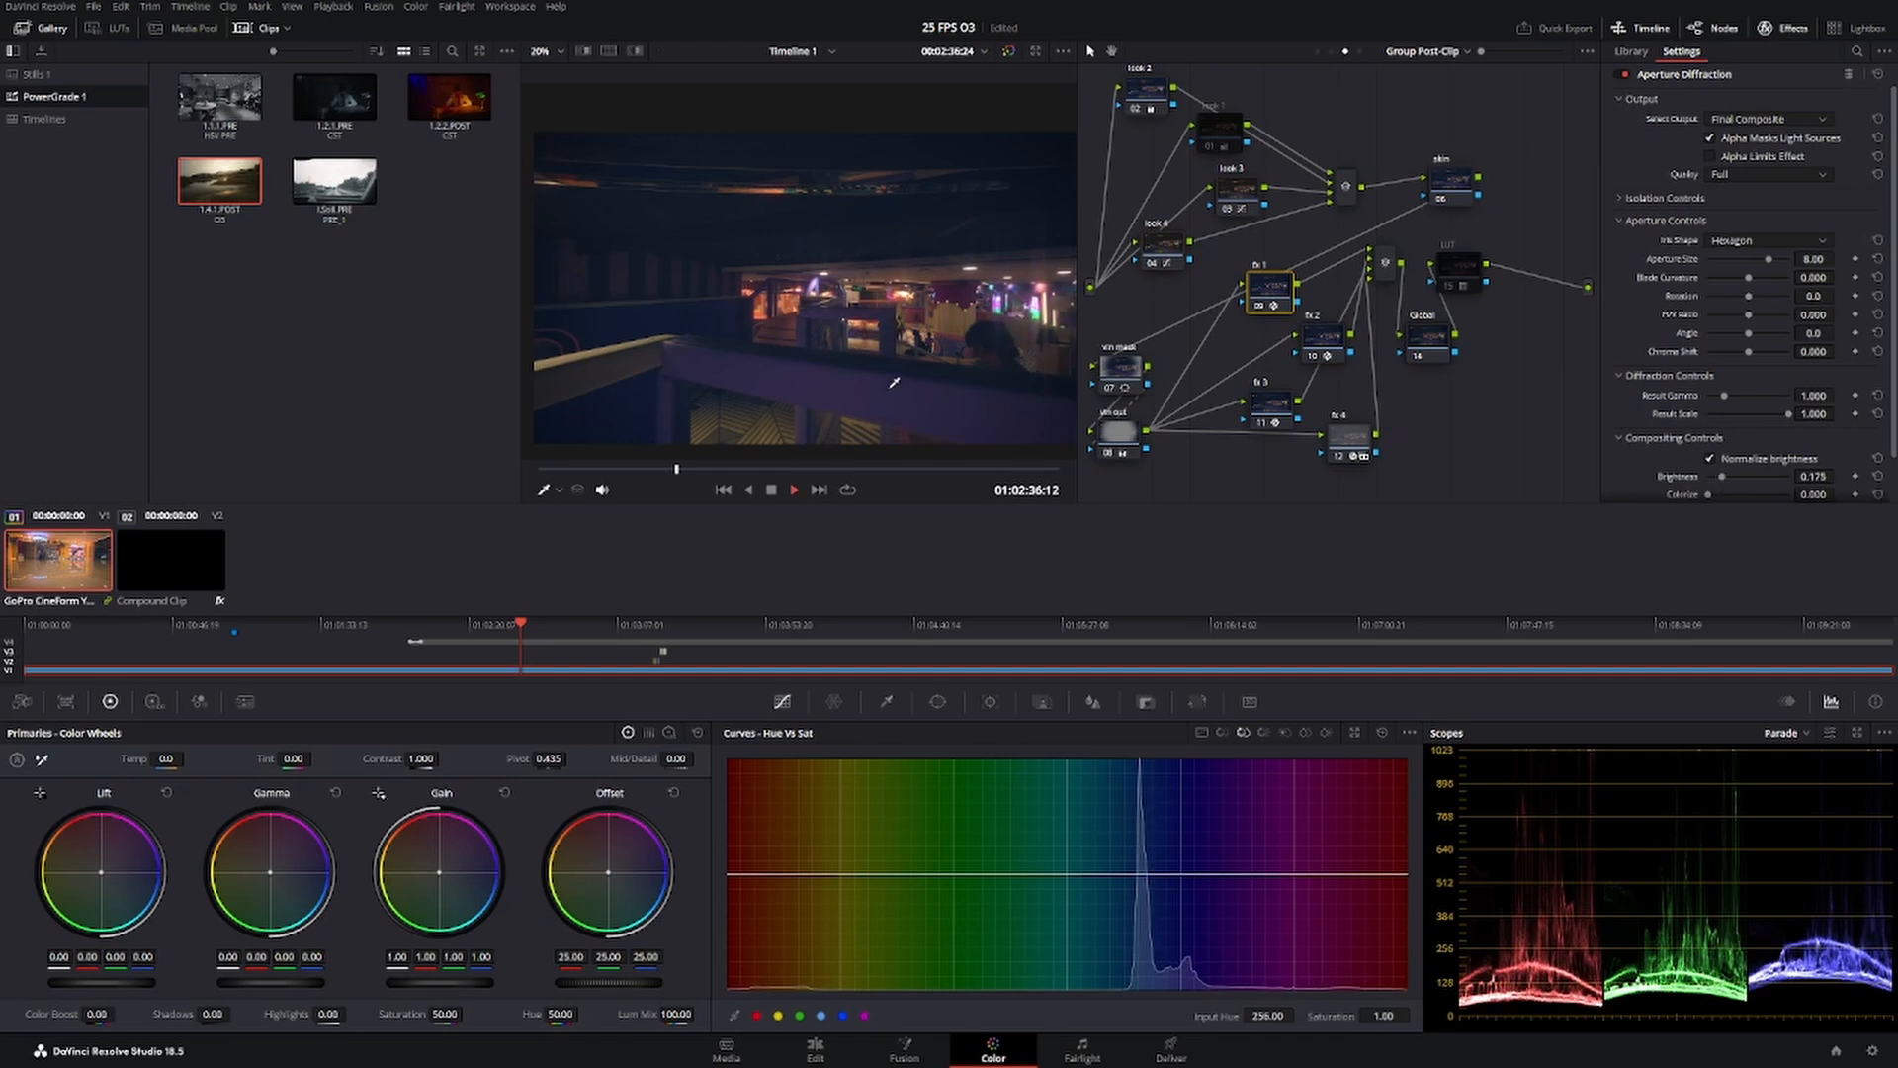
Play back the graded footage on the Edit page from the dark arcade area to the ZUOYOU storefront.
{"action": "key", "text": "space"}
{"action": "left_click", "coordinate": [815, 1050]}
{"action": "key", "text": "space"}
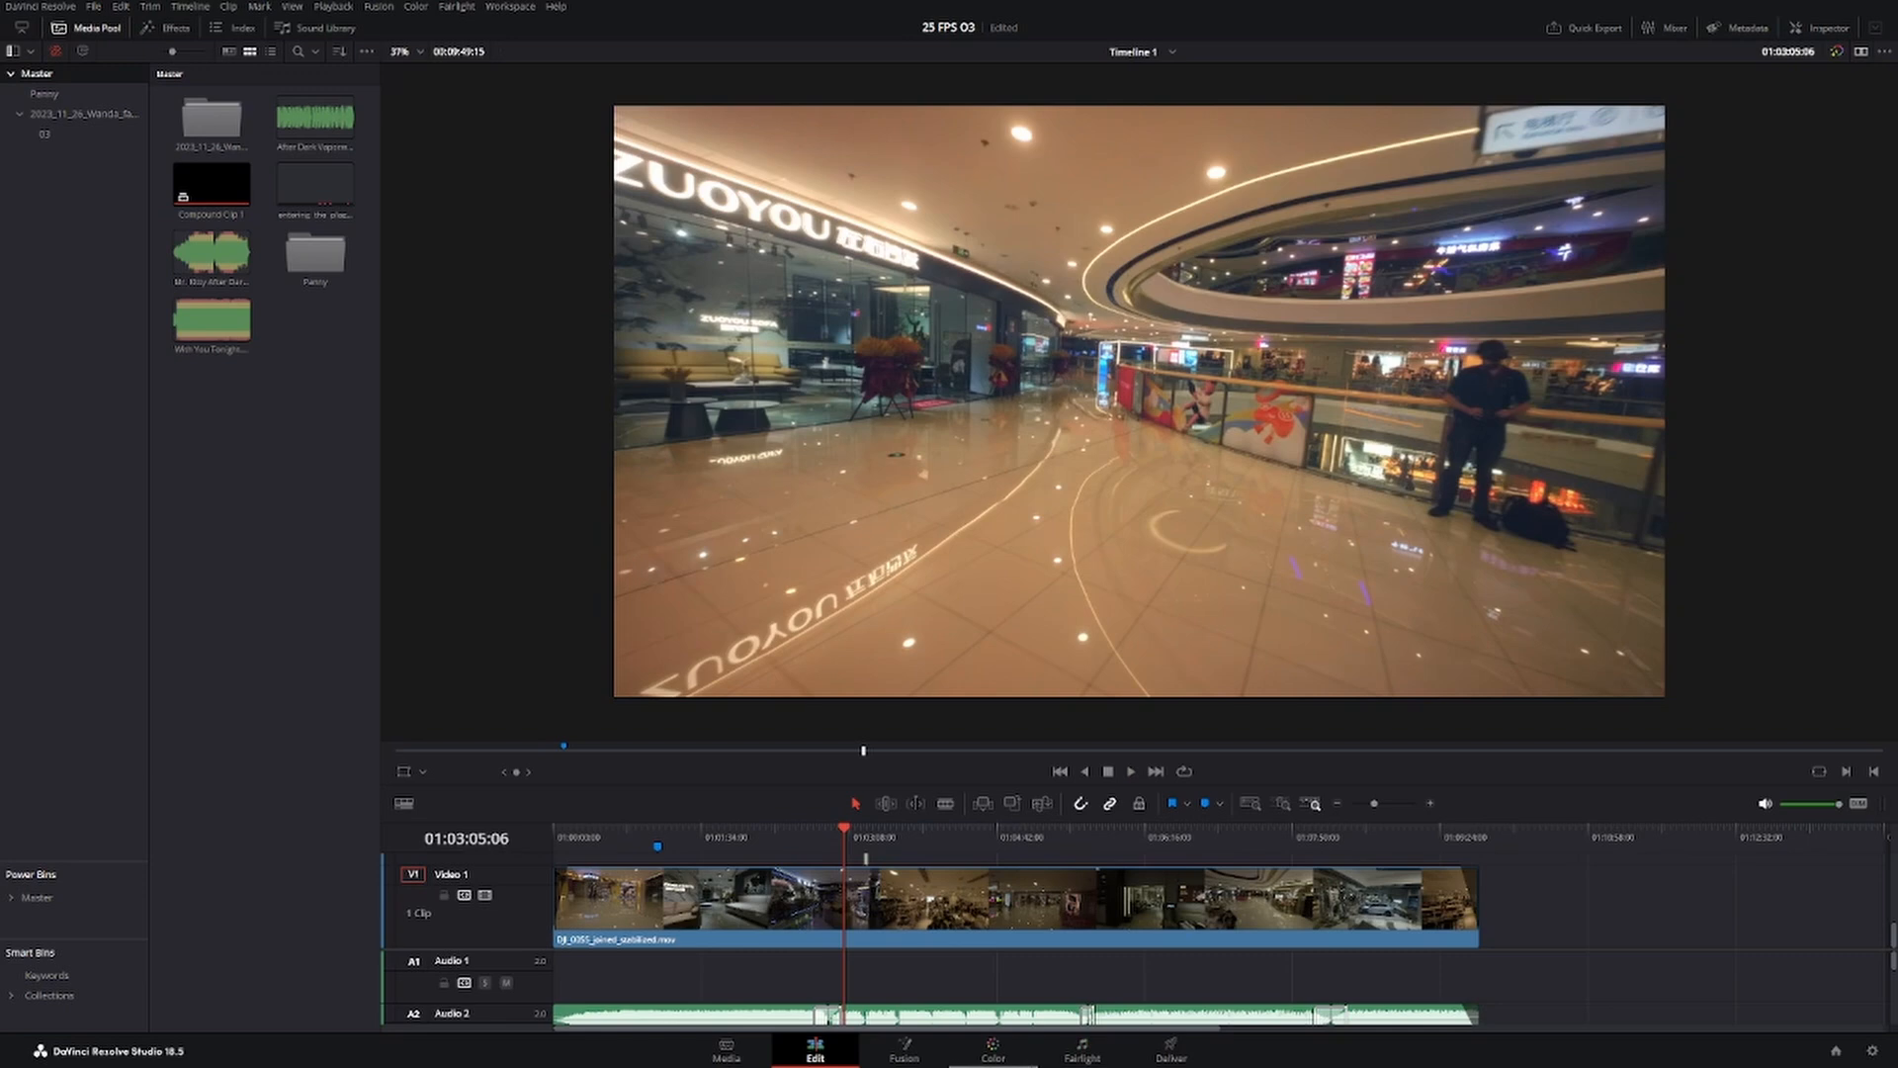
Return to the Color page to review the pre-clip grade, and open the timeline's render settings on the Deliver page.
{"action": "left_click", "coordinate": [993, 1050]}
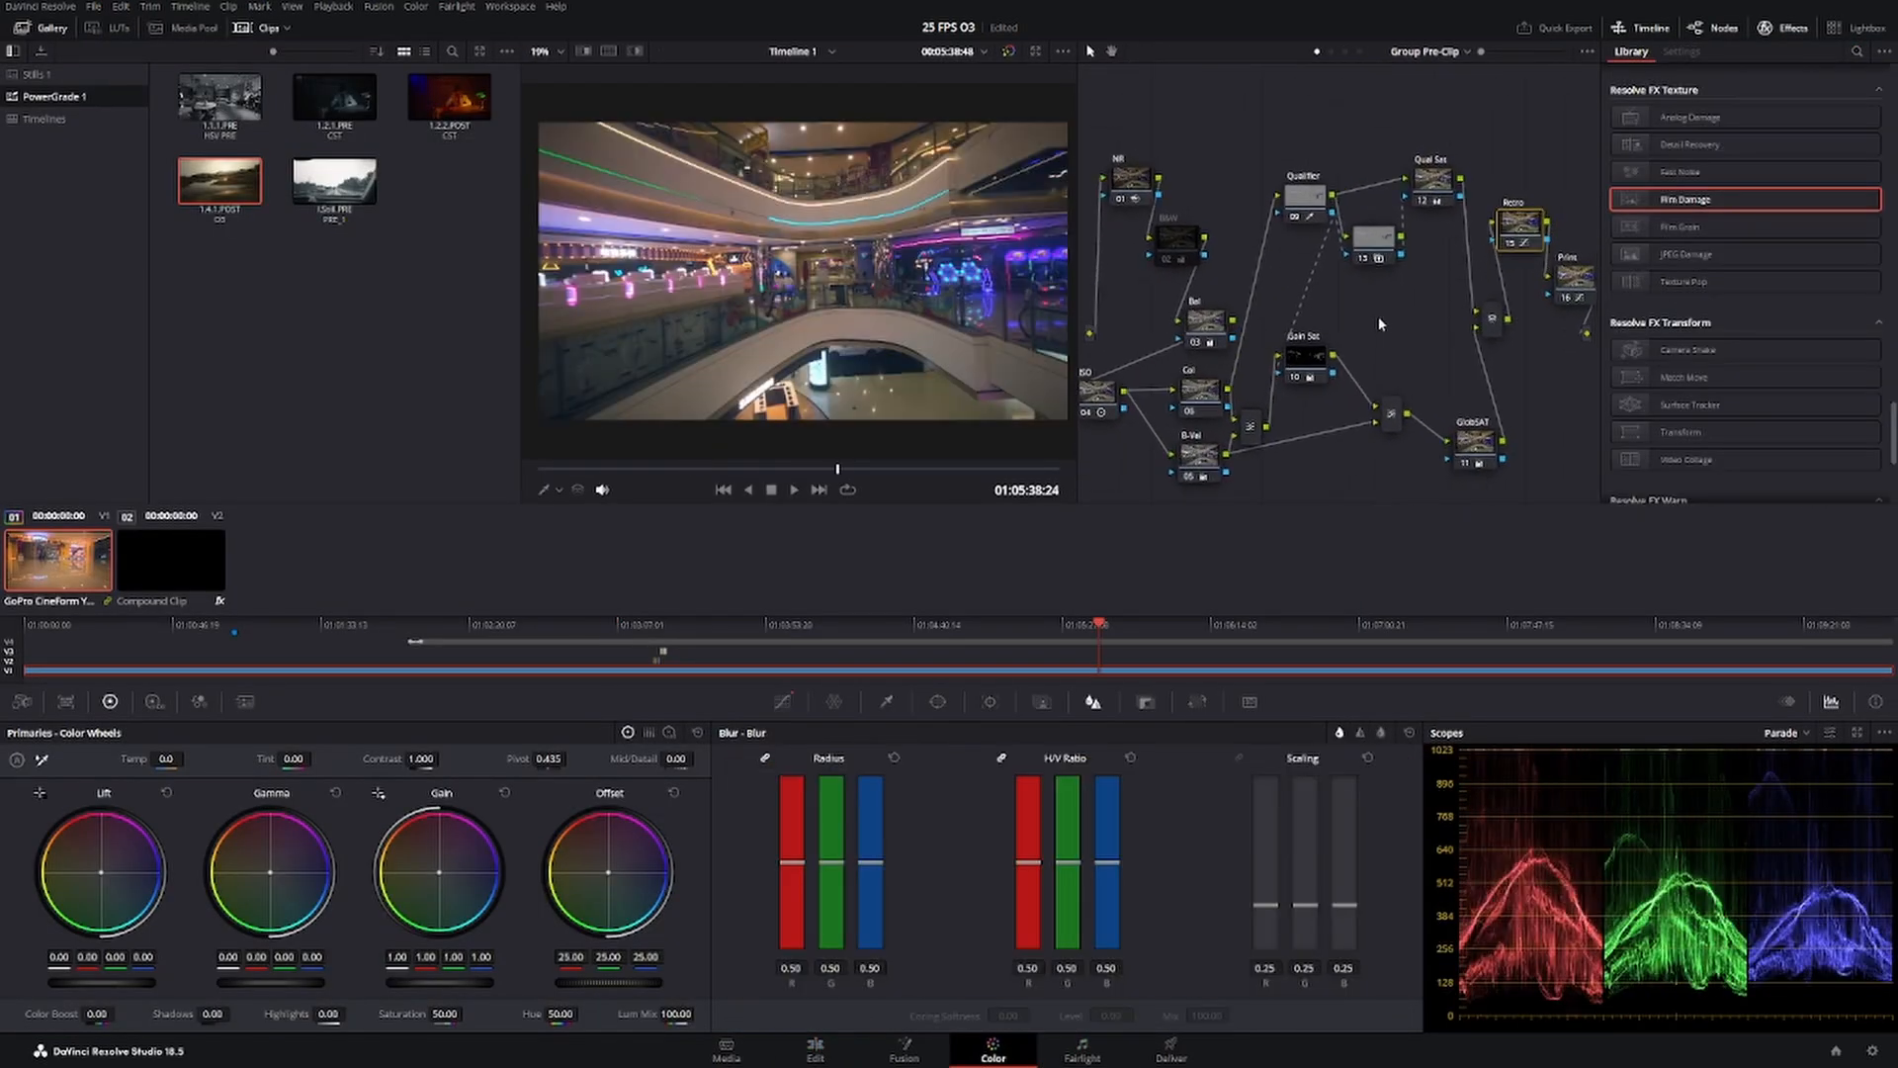
{"action": "left_click_drag", "start_coordinate": [1378, 317], "coordinate": [1377, 321]}
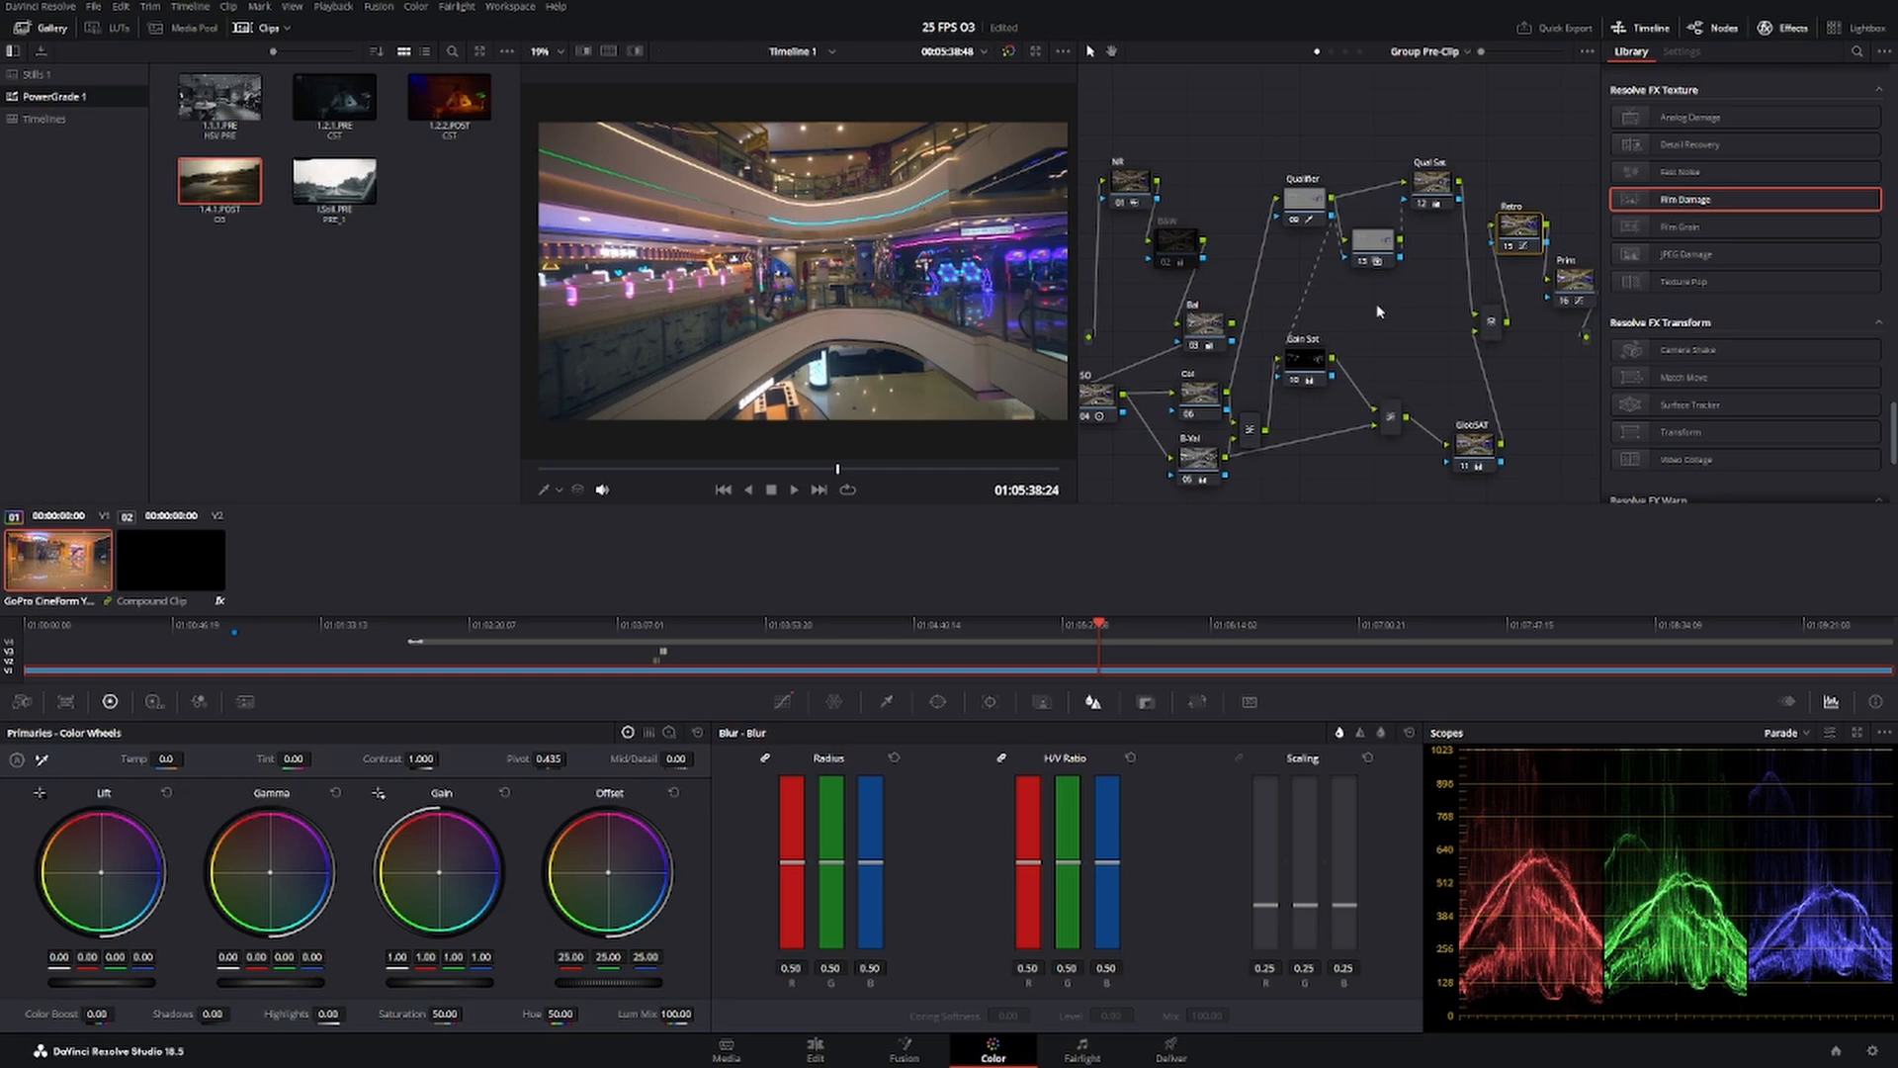
{"action": "left_click", "coordinate": [1182, 1057]}
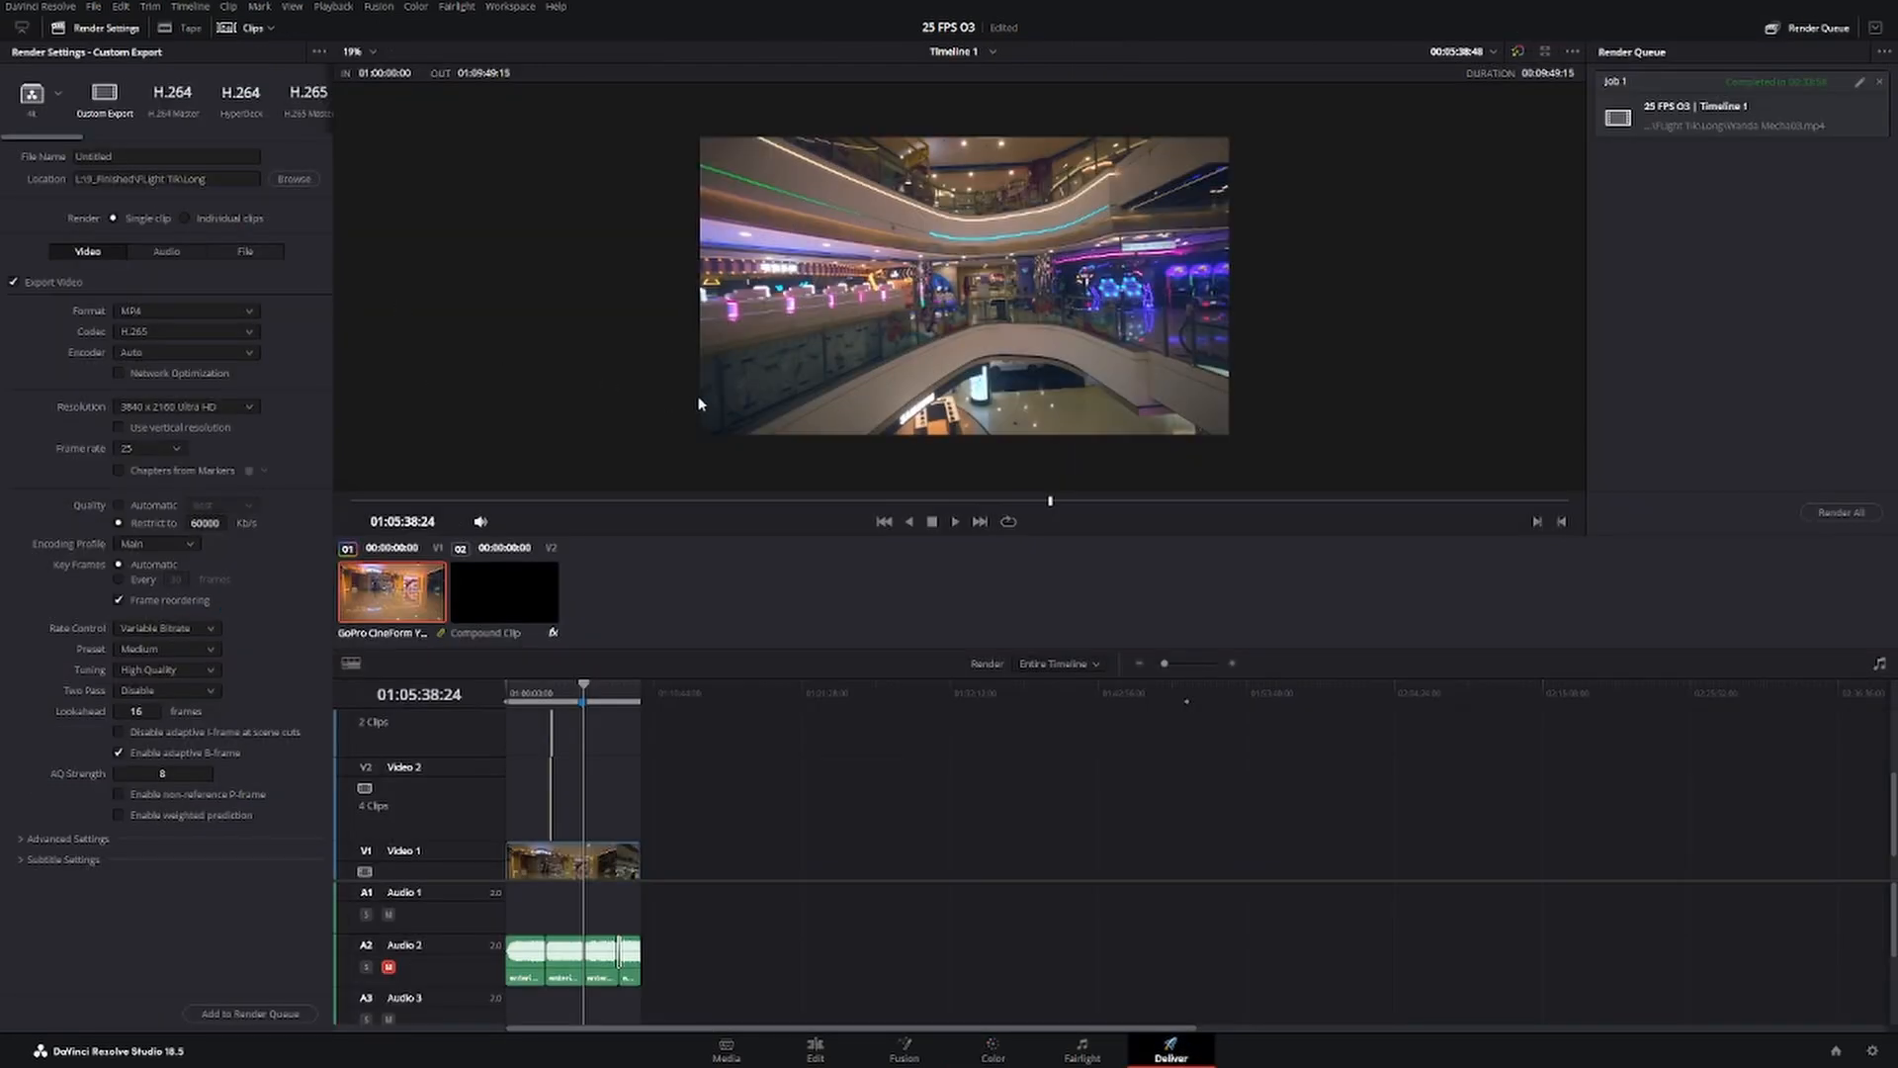